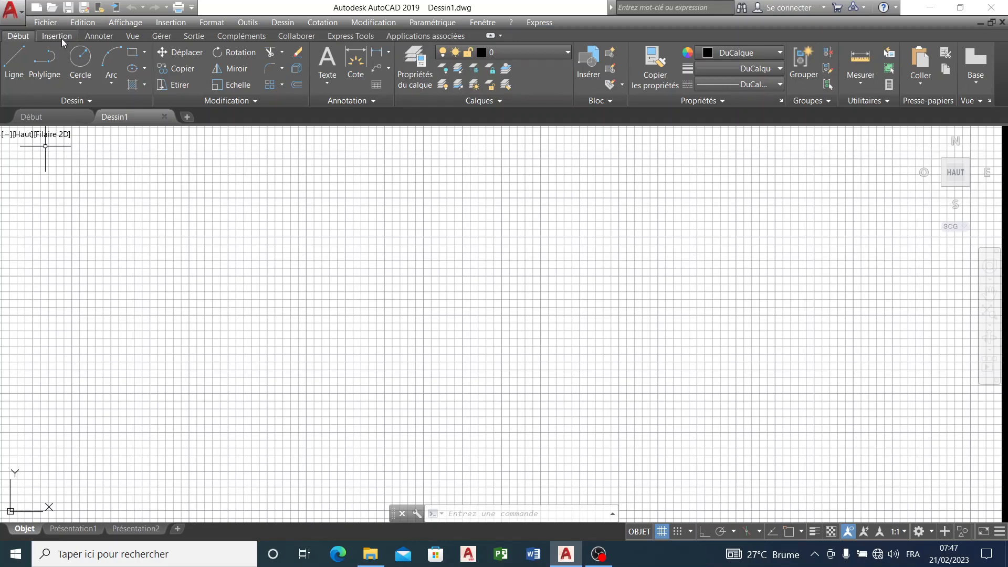
- Import page 7 of the PDF whose name begins with PROJET, from the Formation ALF folder, with the default import settings
left_click(630, 89)
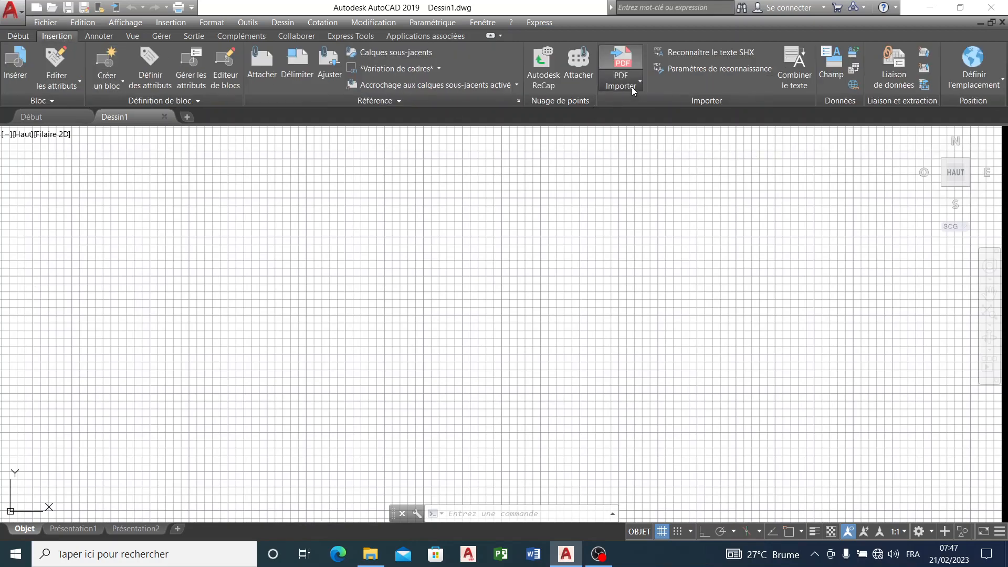
left_click(644, 137)
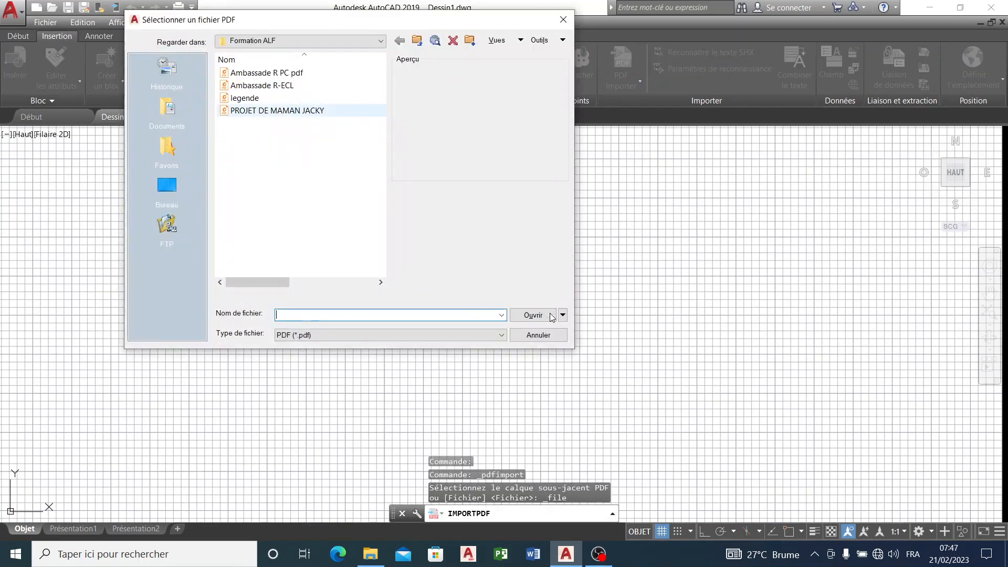
left_click(533, 315)
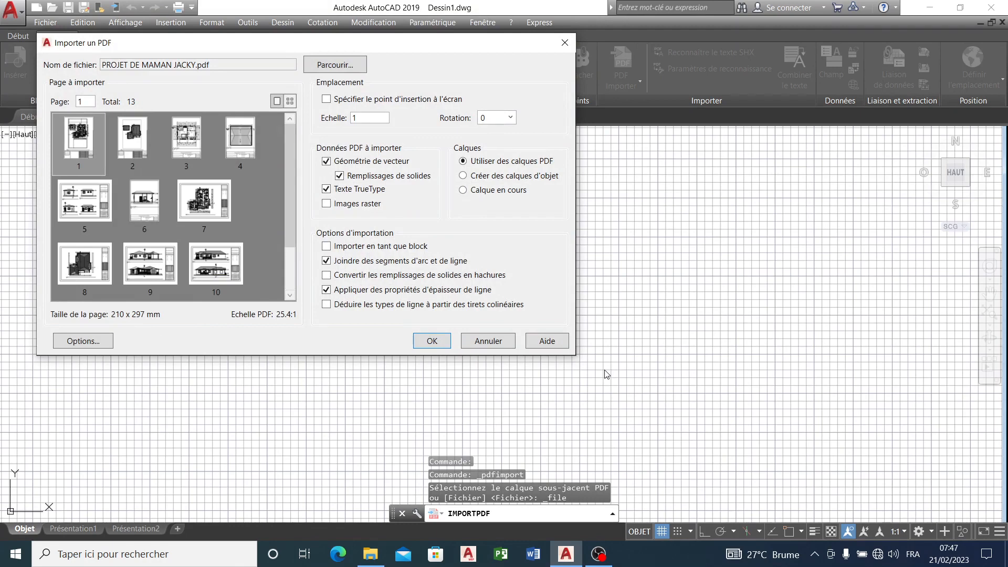
left_click(213, 212)
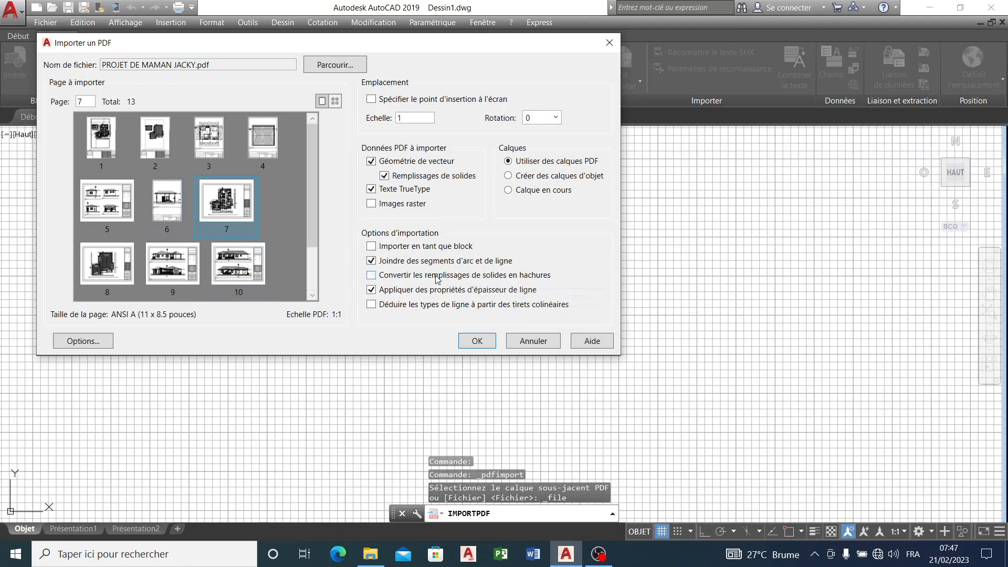
left_click(477, 340)
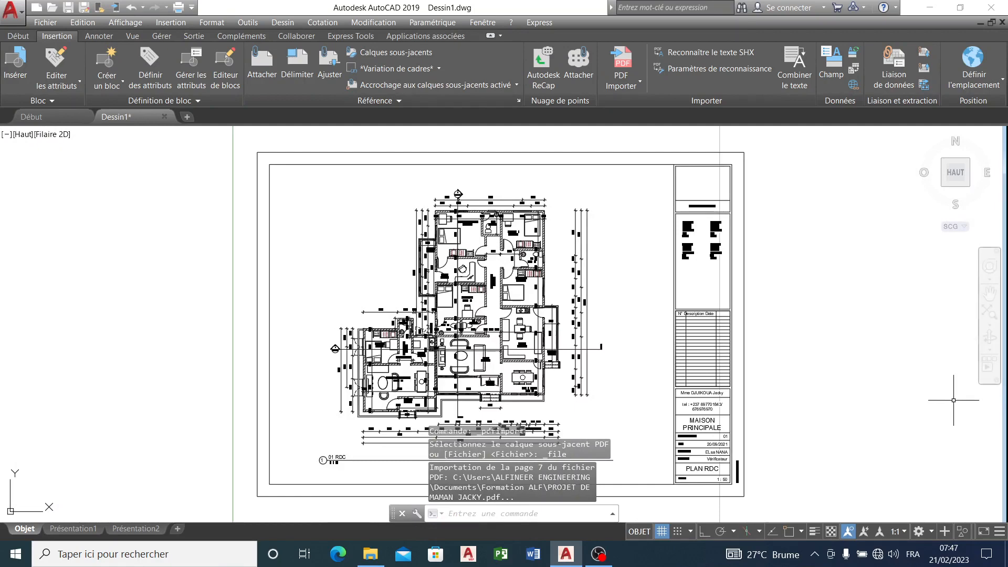
- Turn off the drawing grid behind the imported floor plan
left_click(17, 37)
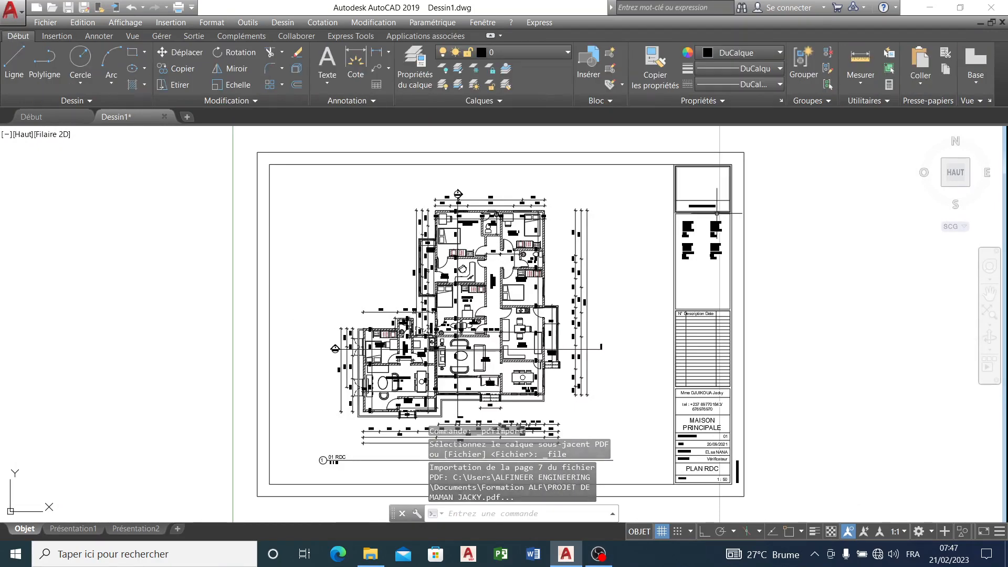
scroll(653, 265, "down", 6)
scroll(653, 265, "up", 4)
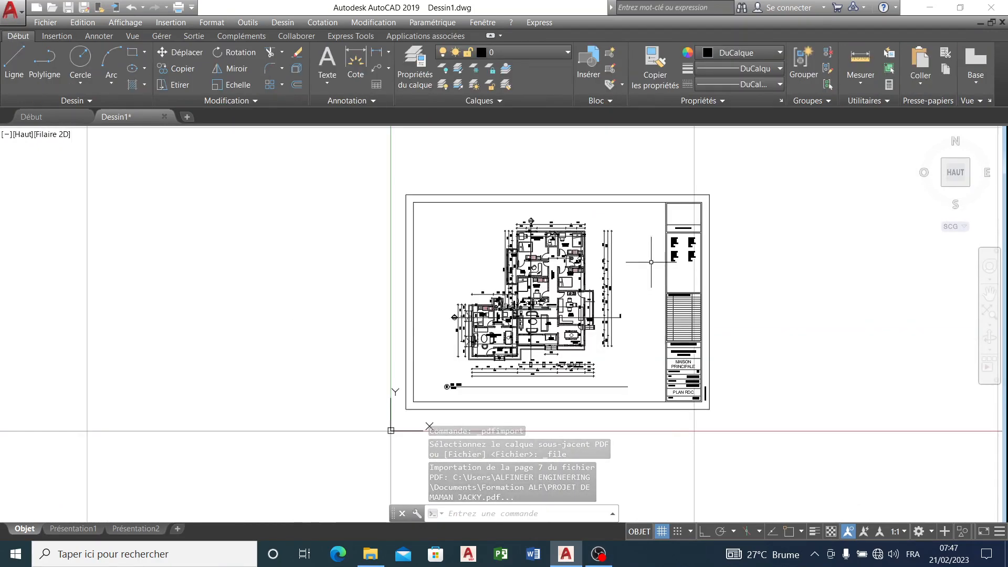
left_click(661, 531)
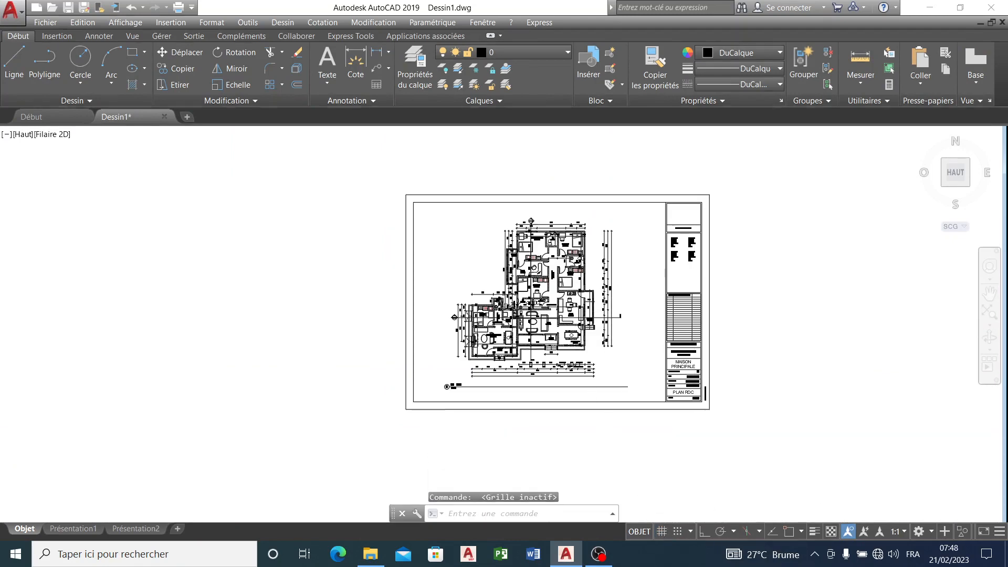
- Examine the imported floor plan's rooms, walls, room labels and dimensions up close
scroll(626, 302, "up", 4)
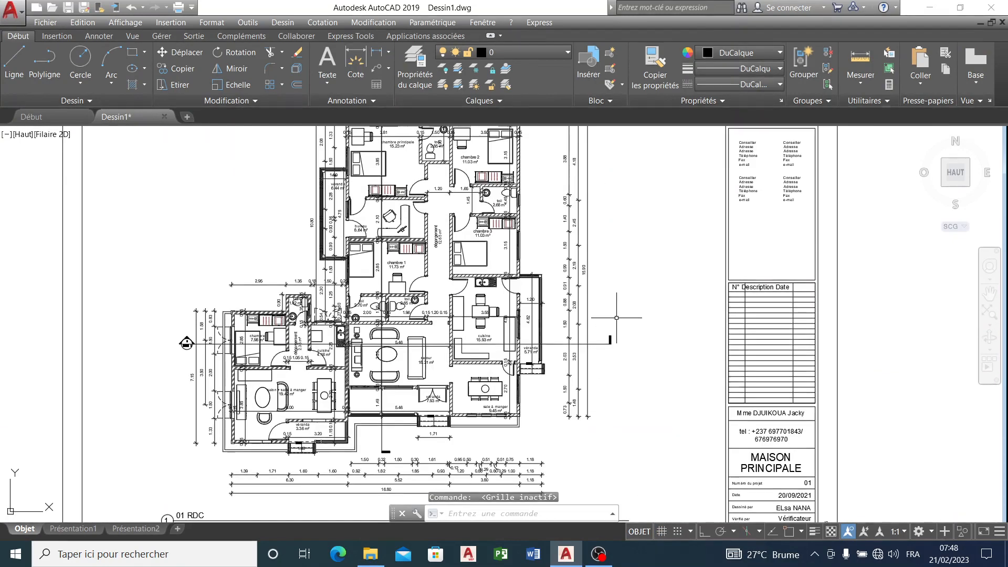
scroll(627, 302, "down", 4)
scroll(557, 245, "up", 4)
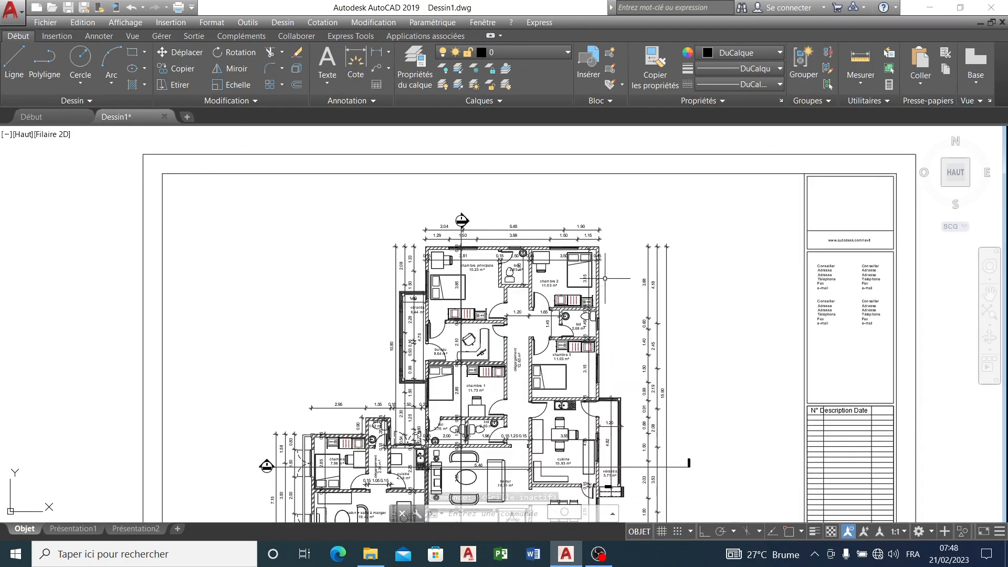
scroll(601, 284, "up", 6)
scroll(597, 296, "down", 2)
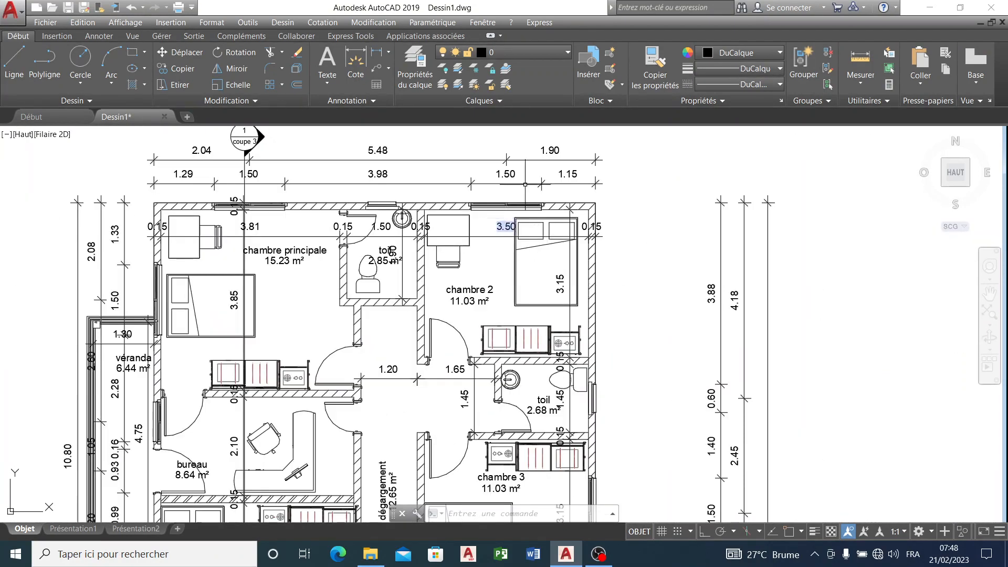
scroll(536, 157, "down", 3)
scroll(471, 150, "up", 3)
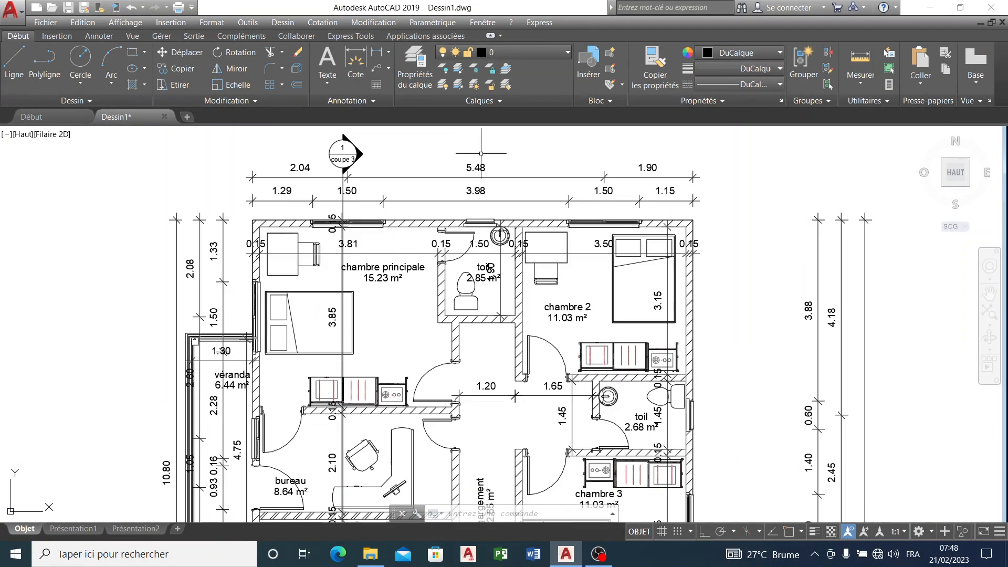
scroll(521, 174, "up", 2)
scroll(546, 219, "down", 3)
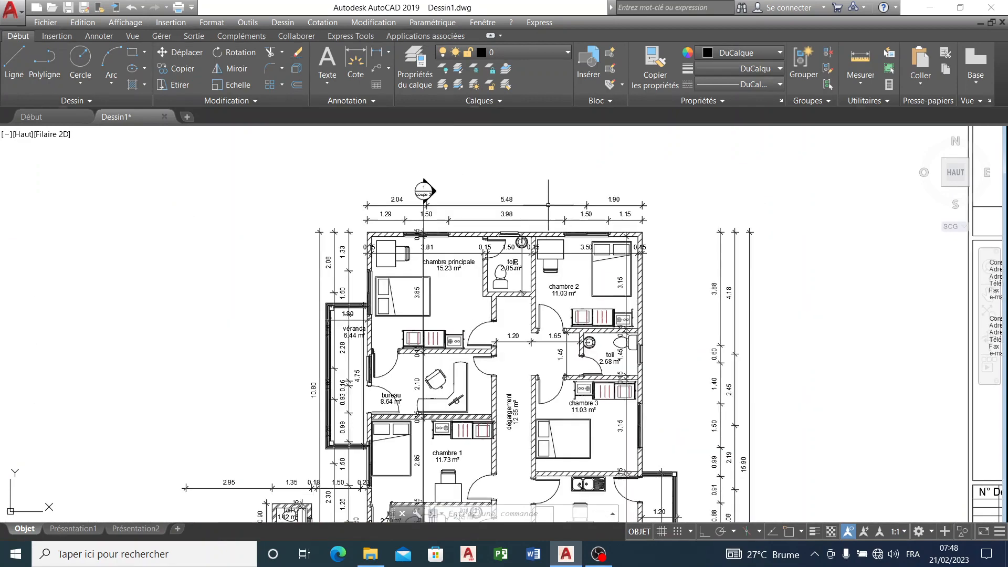
scroll(375, 203, "up", 2)
scroll(325, 182, "up", 3)
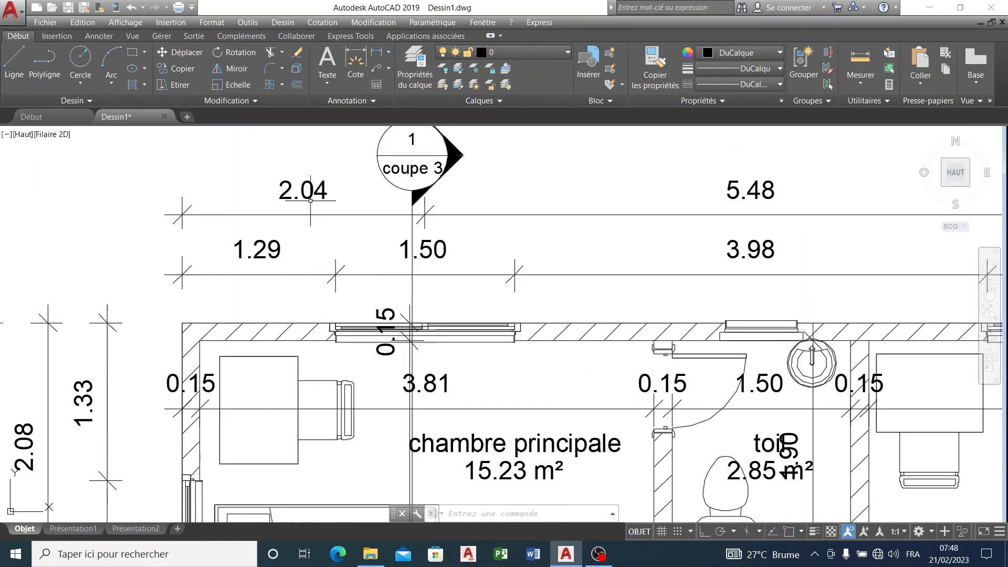
scroll(362, 147, "down", 4)
scroll(445, 254, "up", 3)
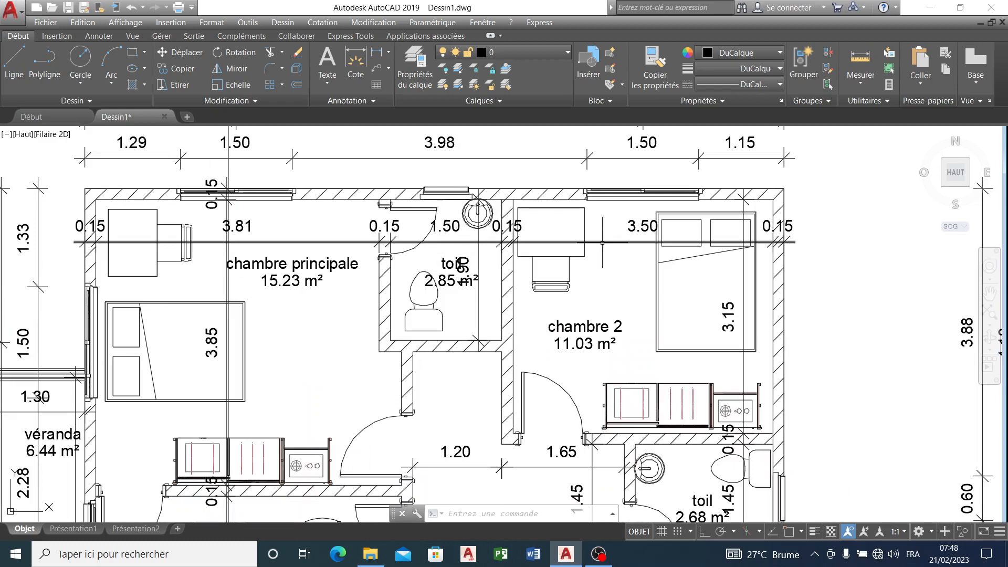
scroll(527, 193, "up", 2)
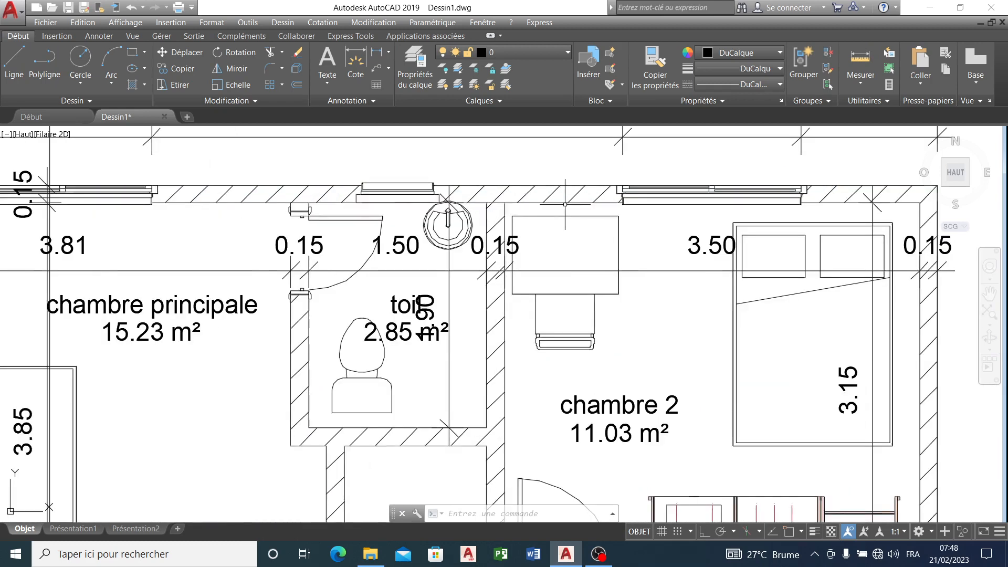
scroll(564, 206, "down", 4)
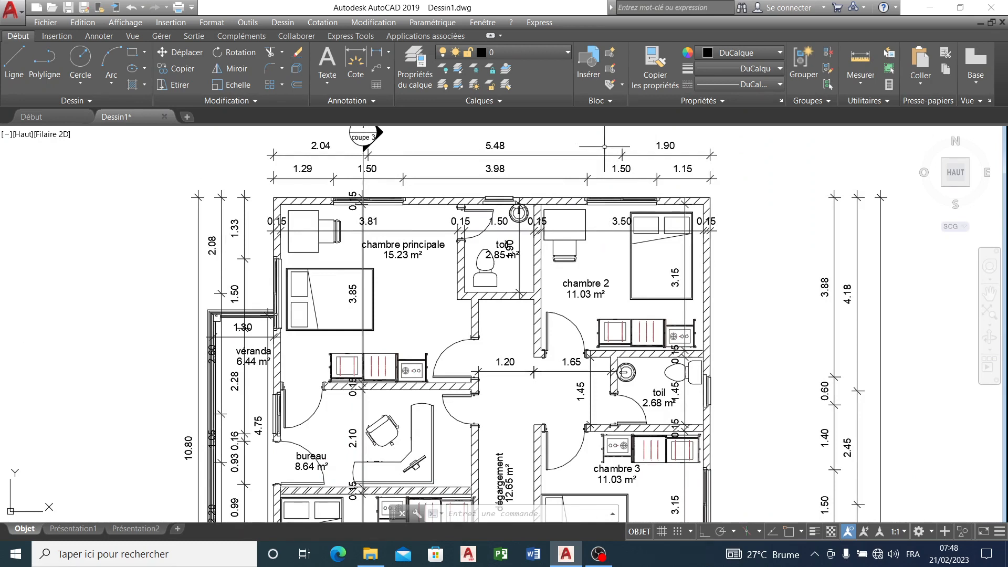
- Review the list of layers that came in with the imported PDF
left_click(551, 56)
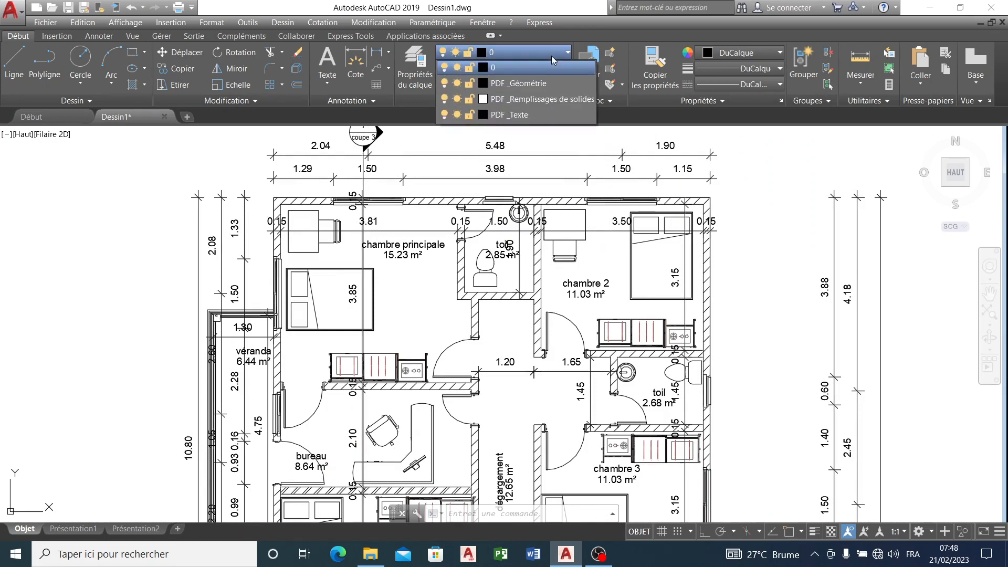
left_click(552, 57)
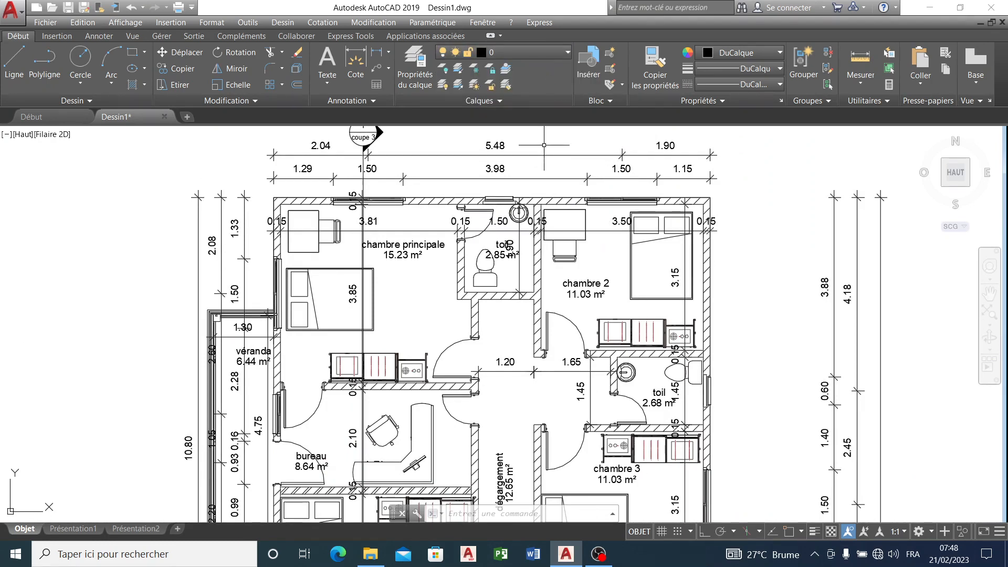
key("Escape")
key("Escape")
key("Escape")
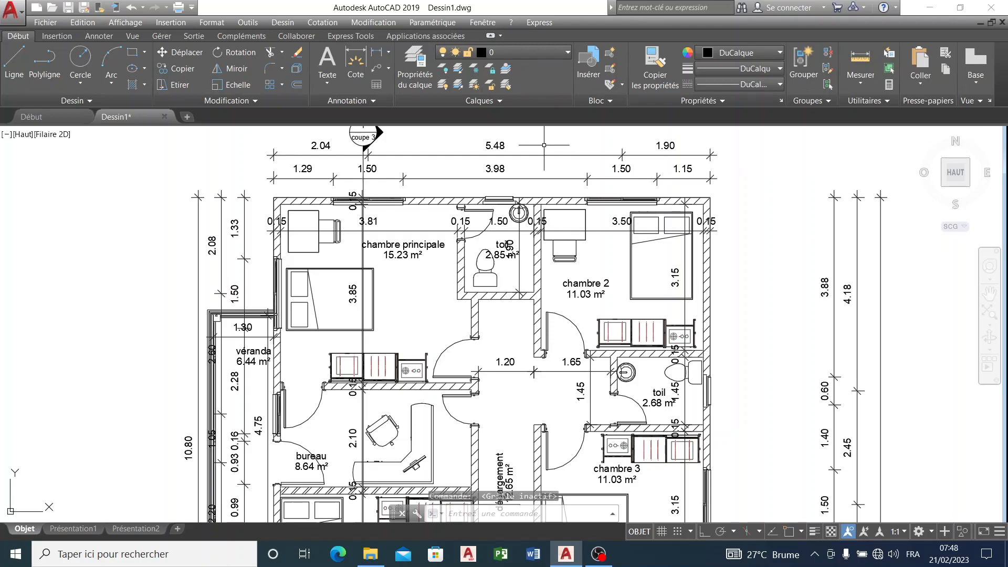
- Check which layer holds the upper dimension line, and turn off the PDF_Géométrie layer
scroll(539, 141, "up", 4)
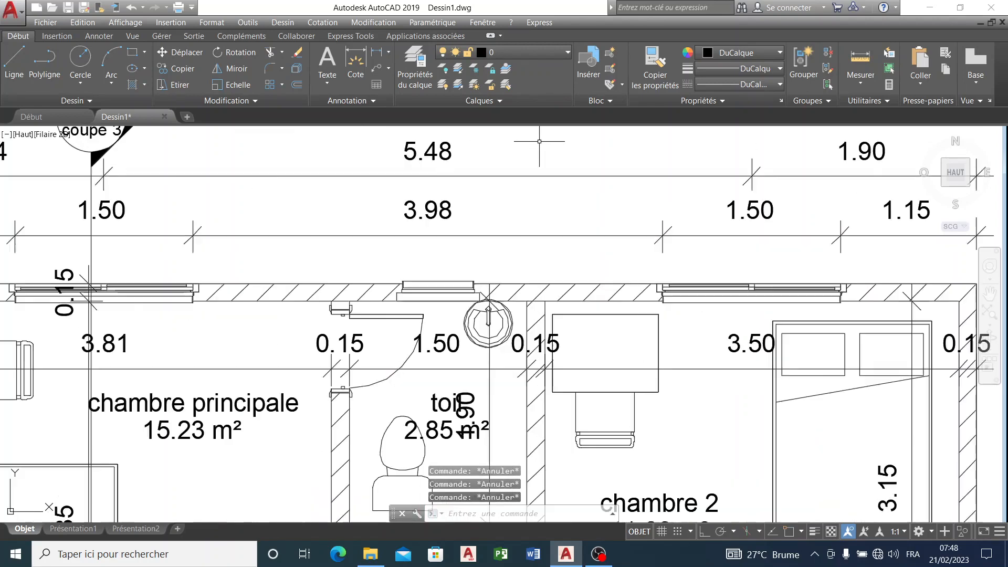
left_click(533, 175)
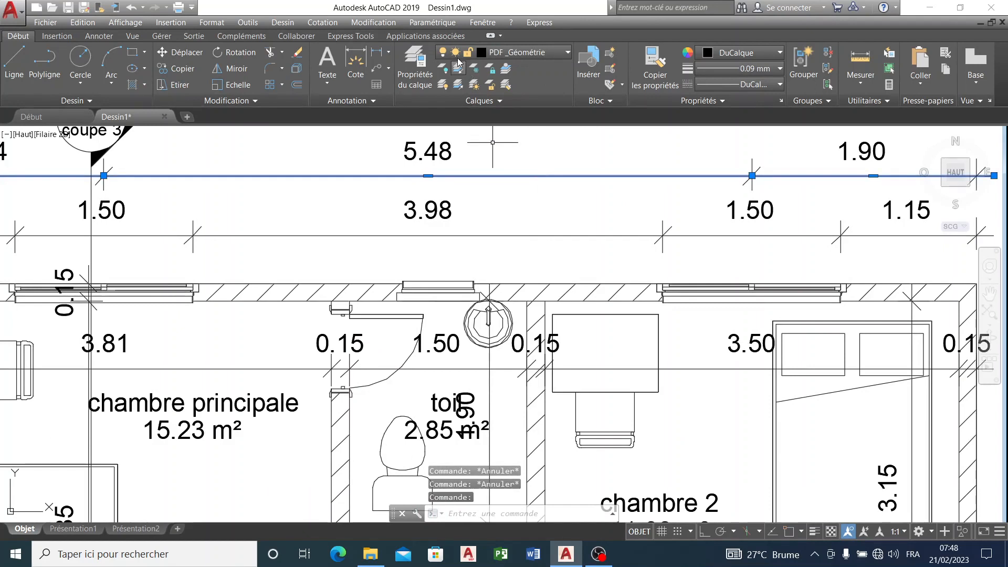
left_click(488, 52)
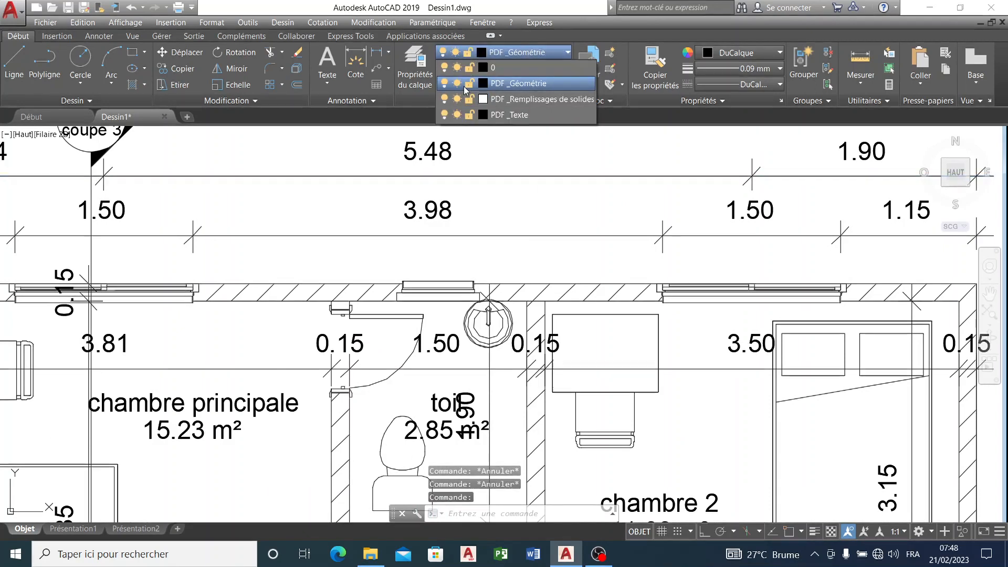
left_click(444, 84)
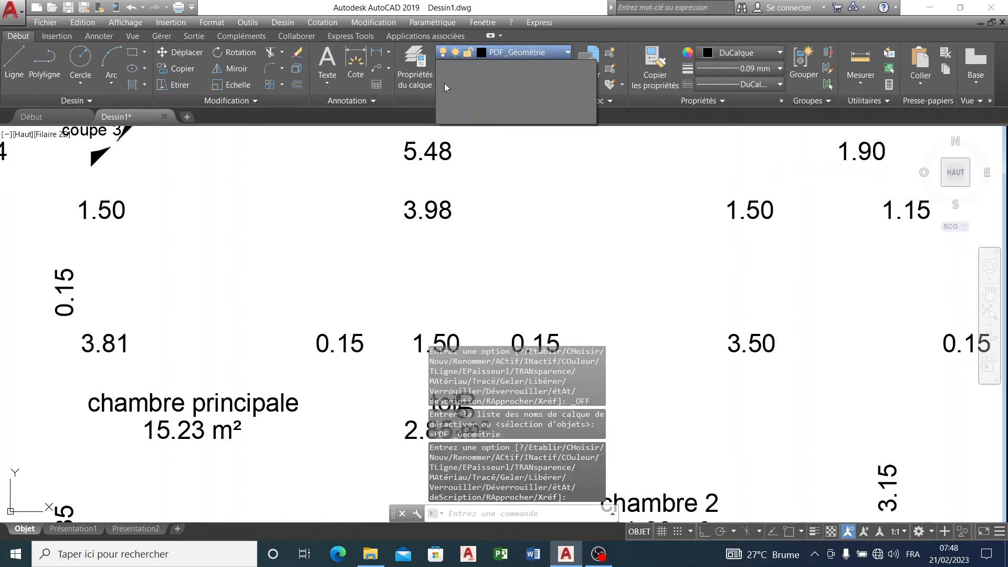
scroll(488, 194, "down", 2)
scroll(488, 197, "down", 6)
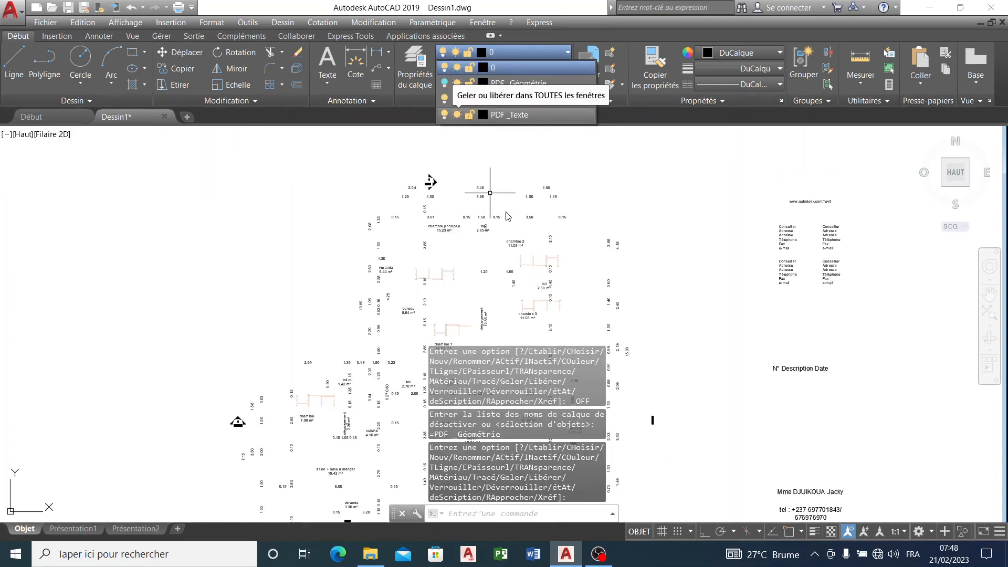
scroll(505, 226, "up", 4)
scroll(508, 225, "up", 2)
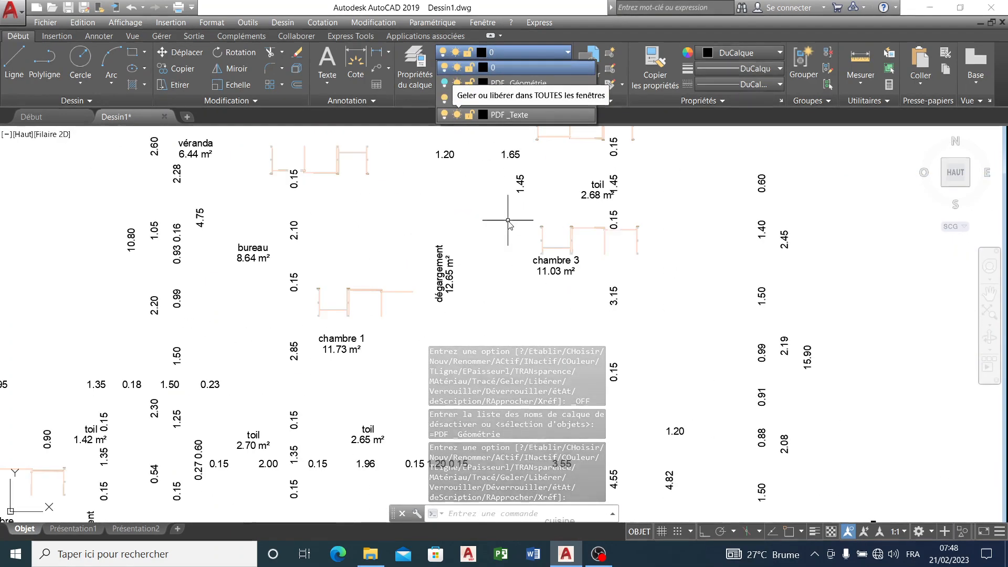
- Turn the PDF_Géométrie layer back on and clear the selection
left_click(444, 84)
key("Escape")
key("Escape")
key("Escape")
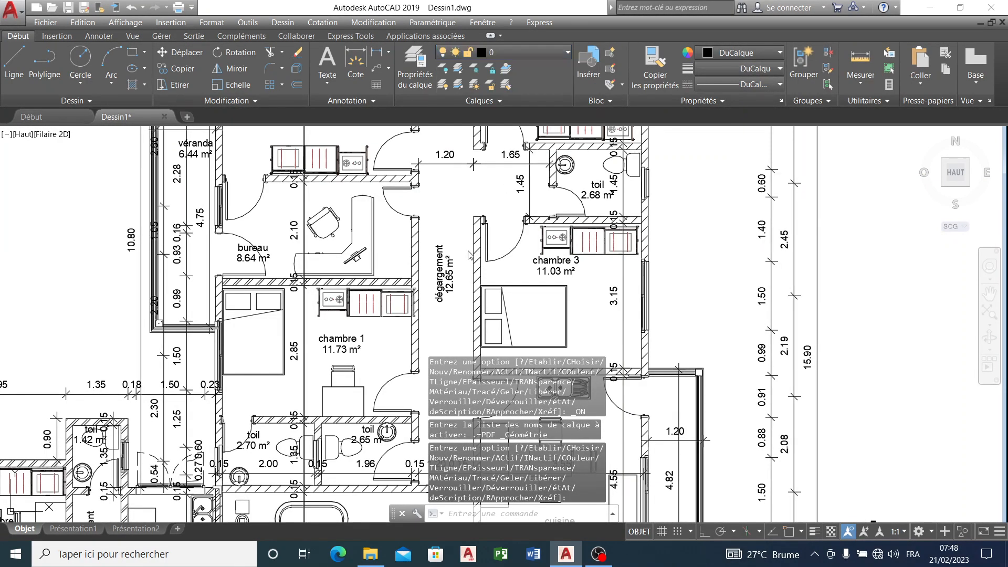
- Create a new layer named Autre, keeping layer 0 as the current layer
scroll(476, 231, "down", 4)
scroll(517, 173, "up", 4)
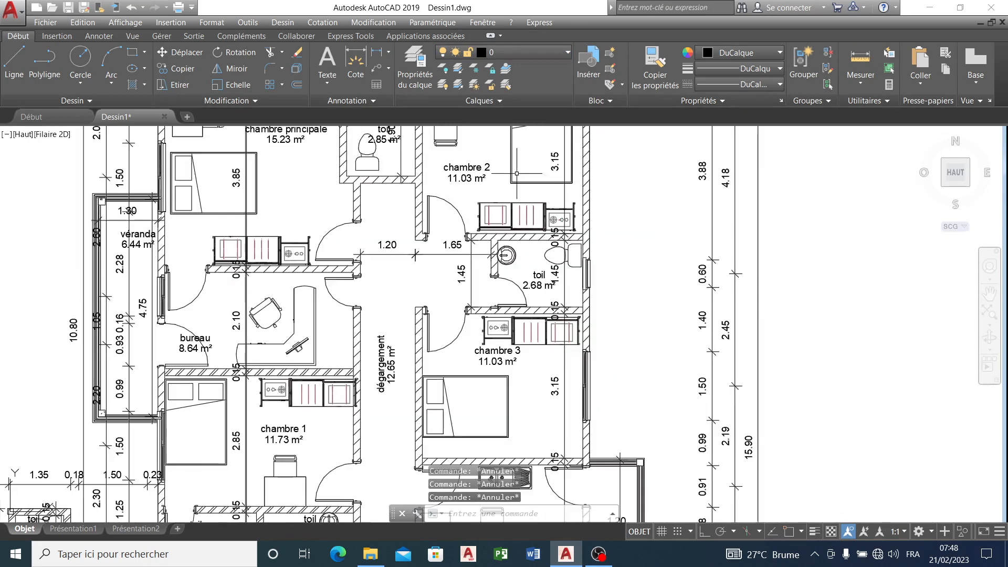
scroll(504, 285, "down", 5)
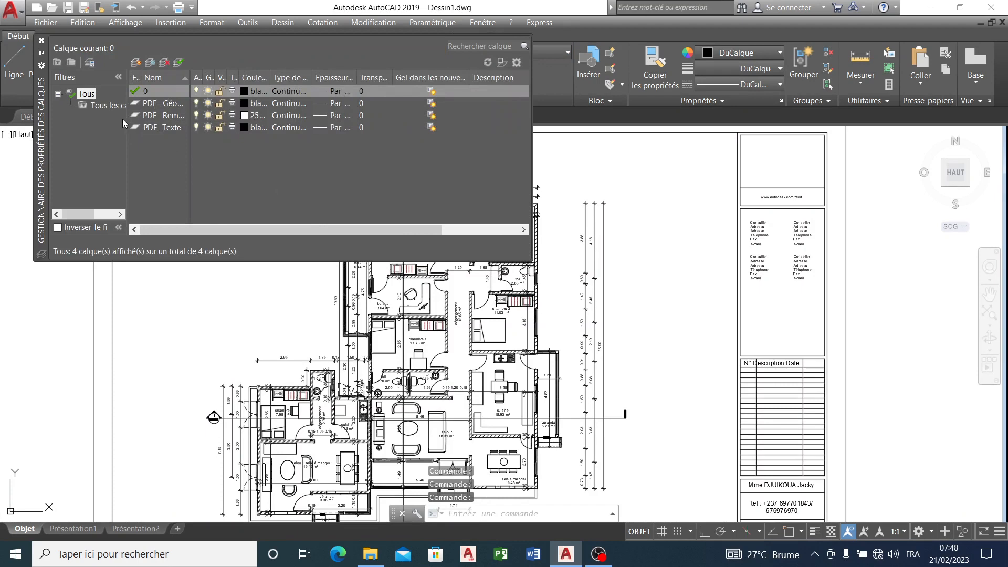
left_click(135, 62)
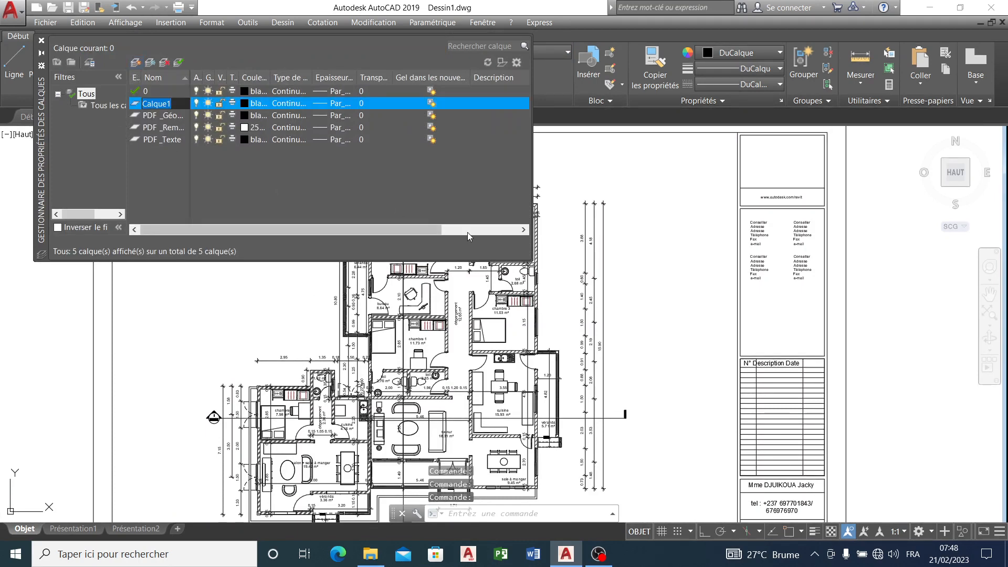
type("Autre")
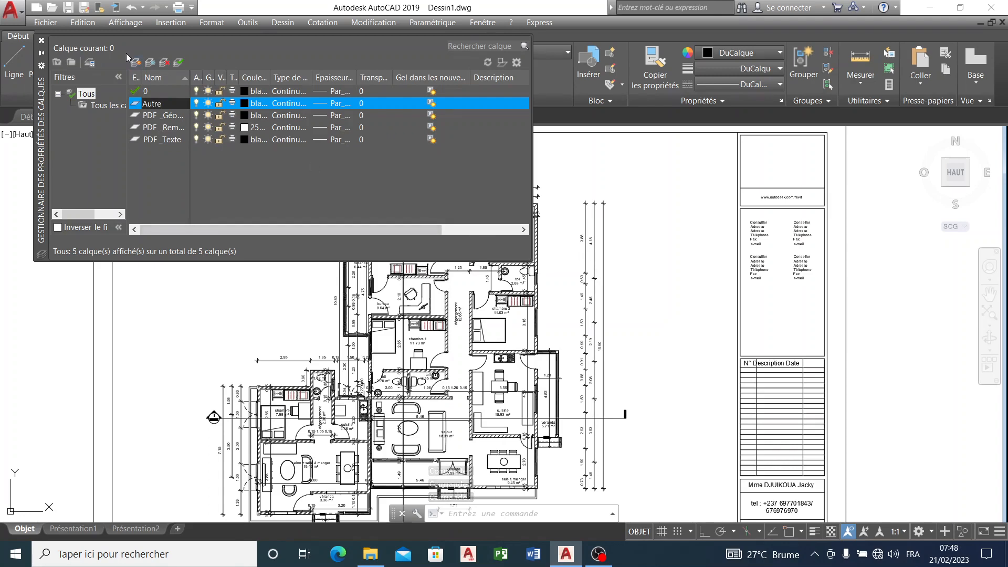
left_click(42, 40)
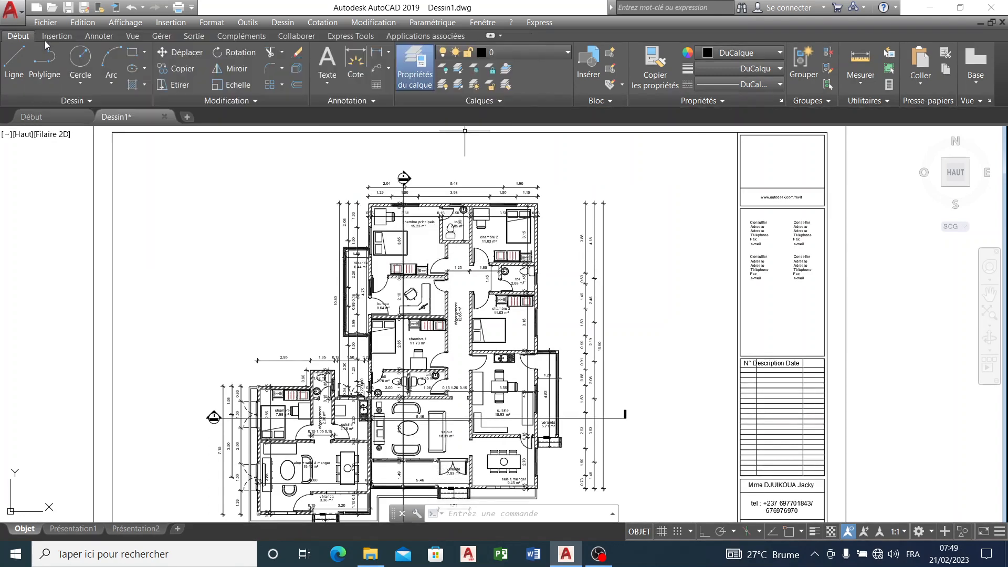
left_click(546, 52)
left_click(543, 64)
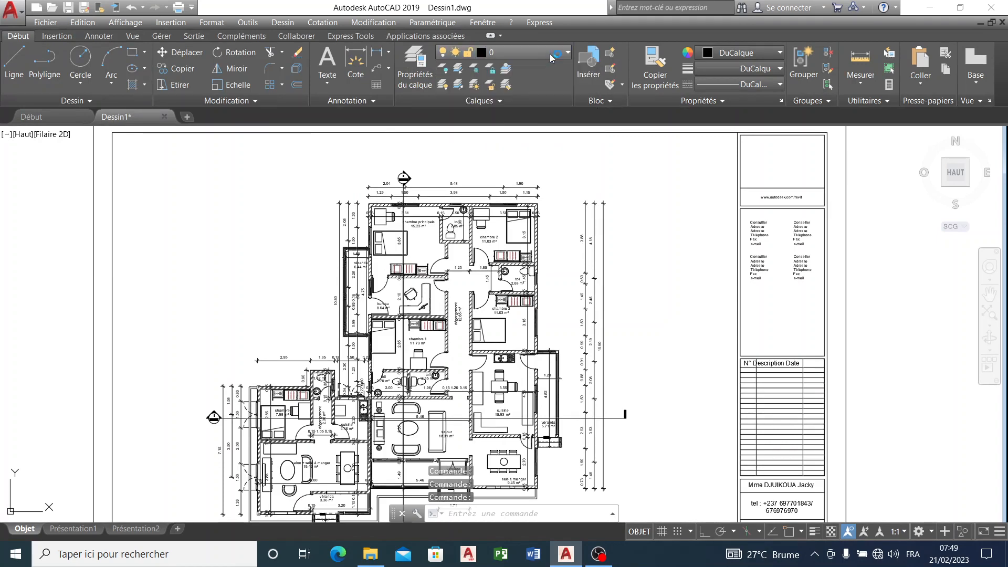
- Select the name labels chambre principale, chambre 2, both toil rooms and the west véranda in the upper part of the plan
scroll(426, 223, "up", 4)
scroll(427, 221, "up", 2)
key("Escape")
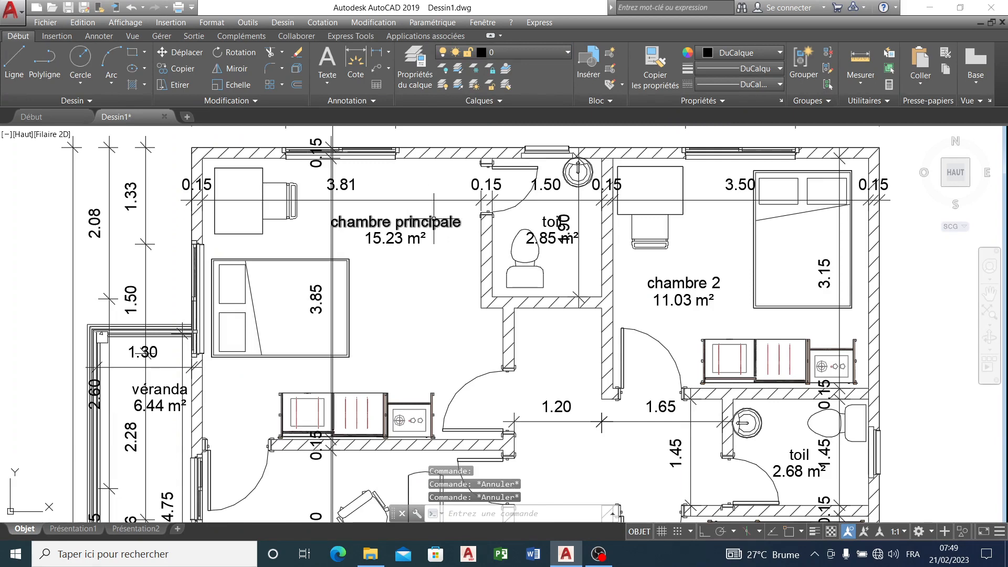
left_click(429, 222)
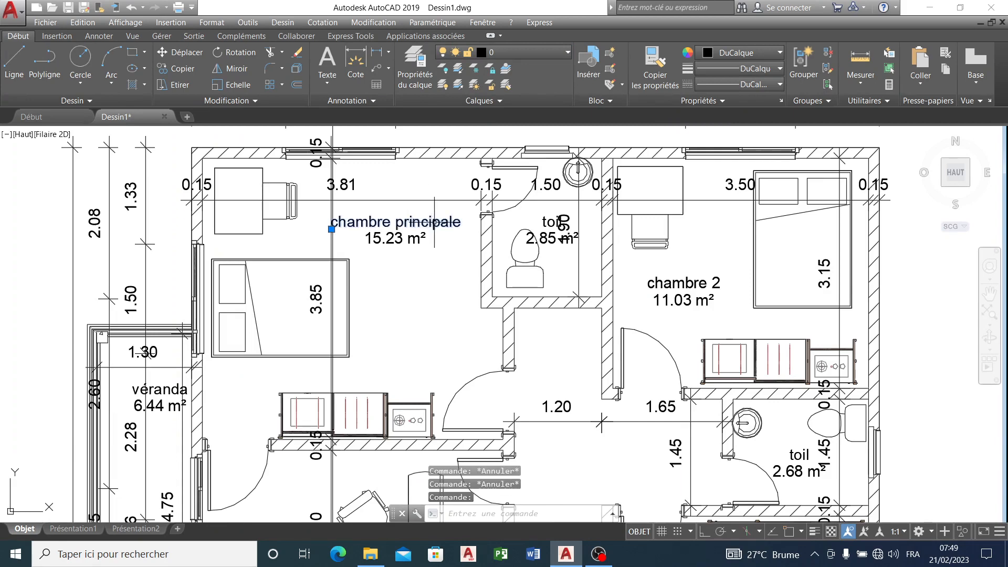
left_click(678, 284)
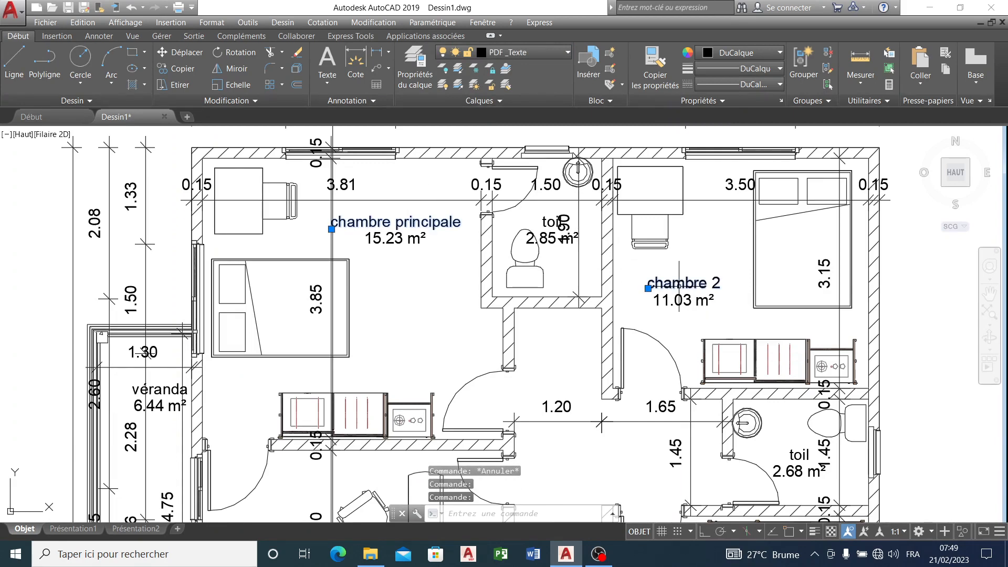
left_click(550, 225)
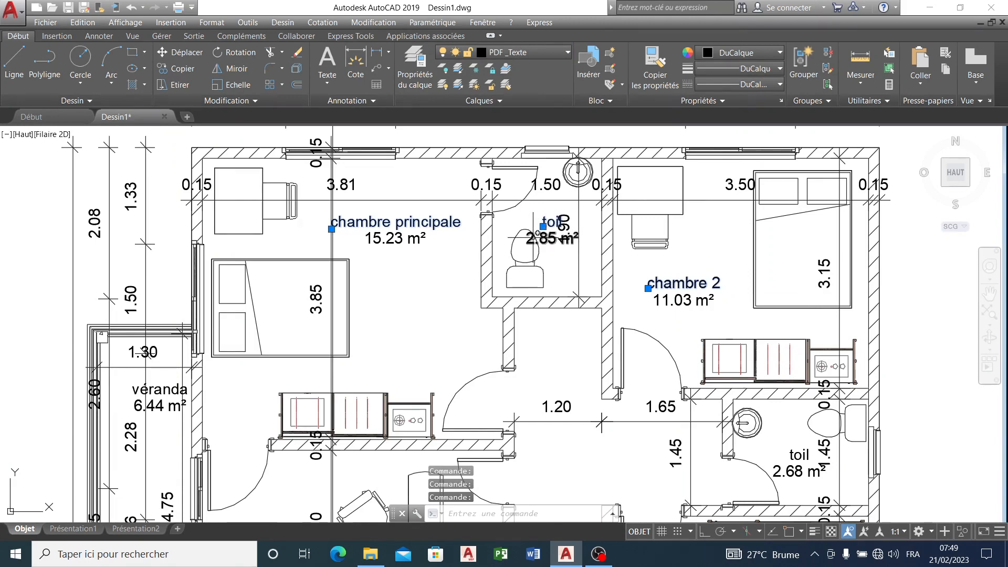
scroll(540, 239, "down", 2)
scroll(700, 378, "up", 5)
left_click(698, 371)
scroll(634, 251, "down", 4)
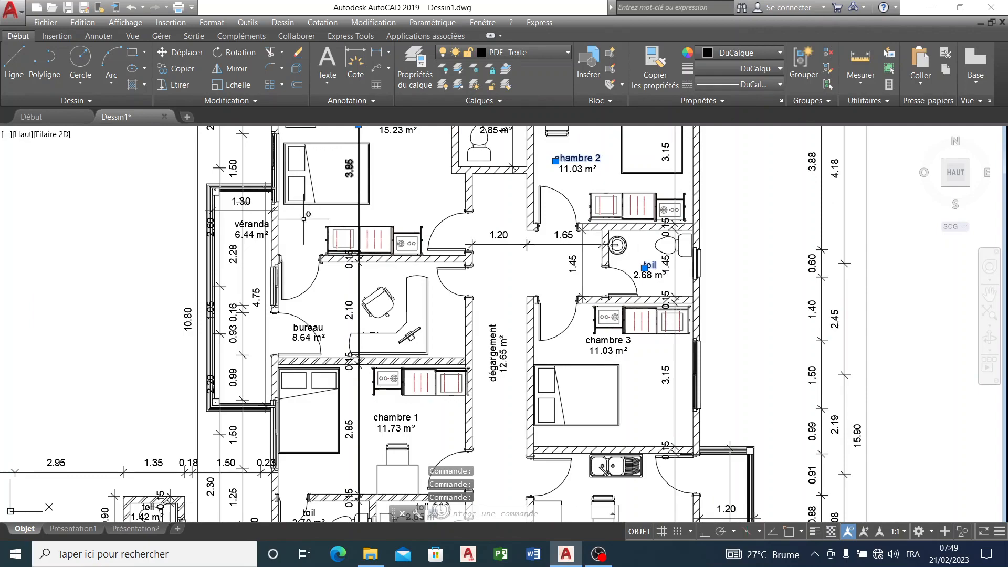
scroll(261, 216, "up", 2)
left_click(247, 232)
scroll(246, 232, "down", 7)
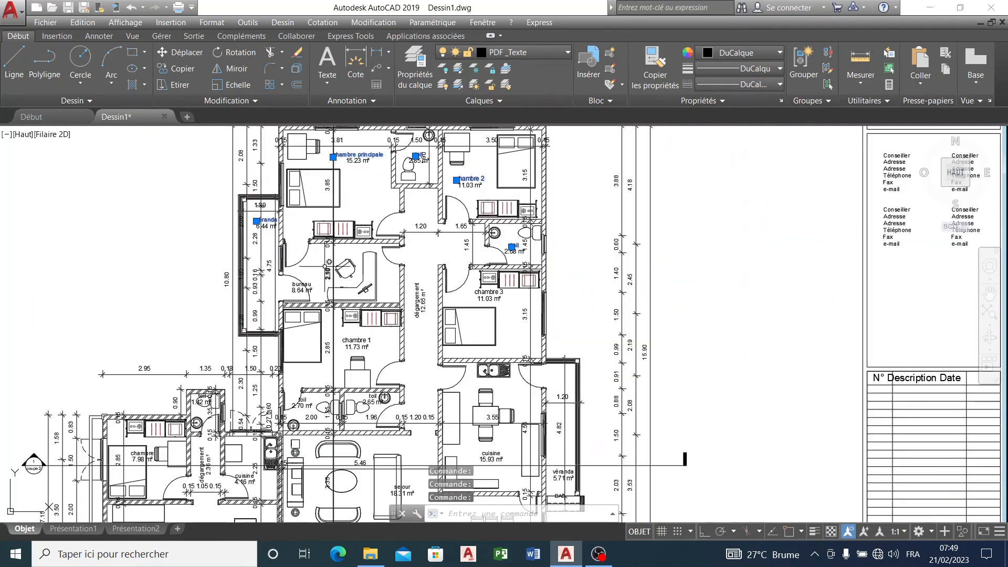
- Add the bureau, chambre 3, main dégargement and chambre 1 name labels to the selection
scroll(326, 285, "up", 5)
left_click(291, 310)
scroll(291, 310, "down", 2)
scroll(616, 317, "up", 2)
left_click(598, 305)
left_click(431, 300)
scroll(470, 190, "down", 4)
scroll(507, 312, "up", 2)
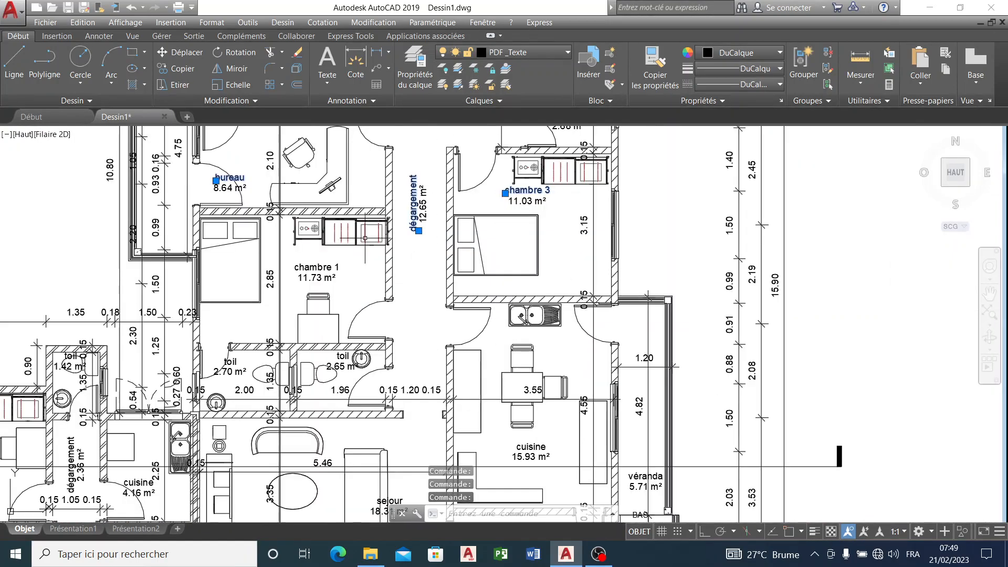
left_click(304, 269)
scroll(400, 240, "down", 2)
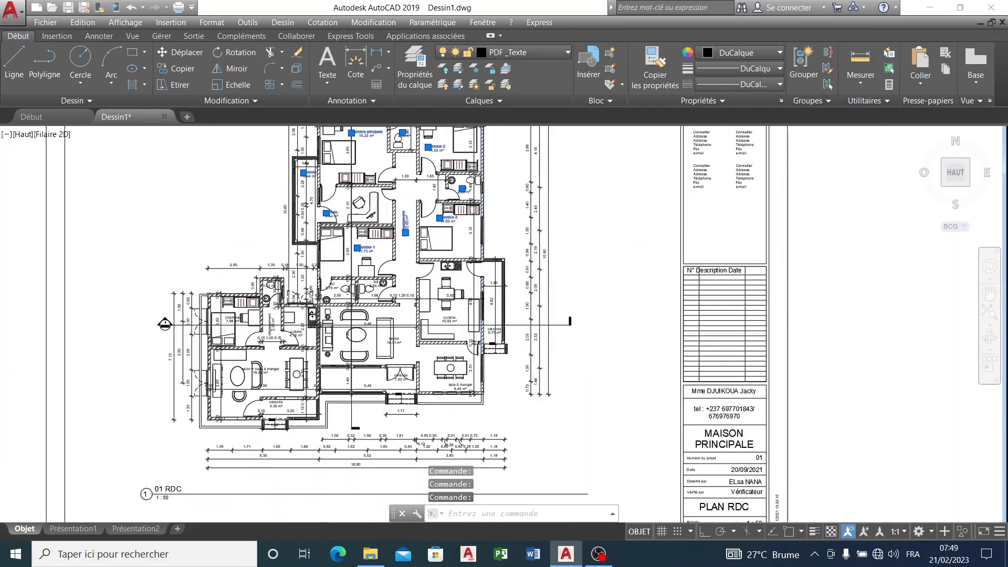
- Add the 15.93 m² cuisine, east véranda, sejour and sale à manger name labels to the selection
scroll(481, 331, "up", 3)
left_click(325, 255)
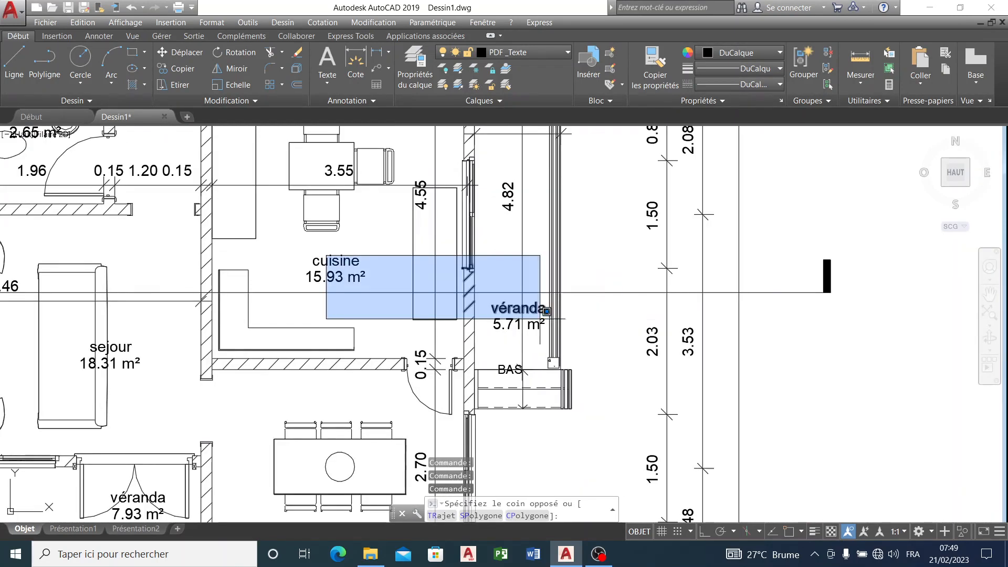
left_click(331, 263)
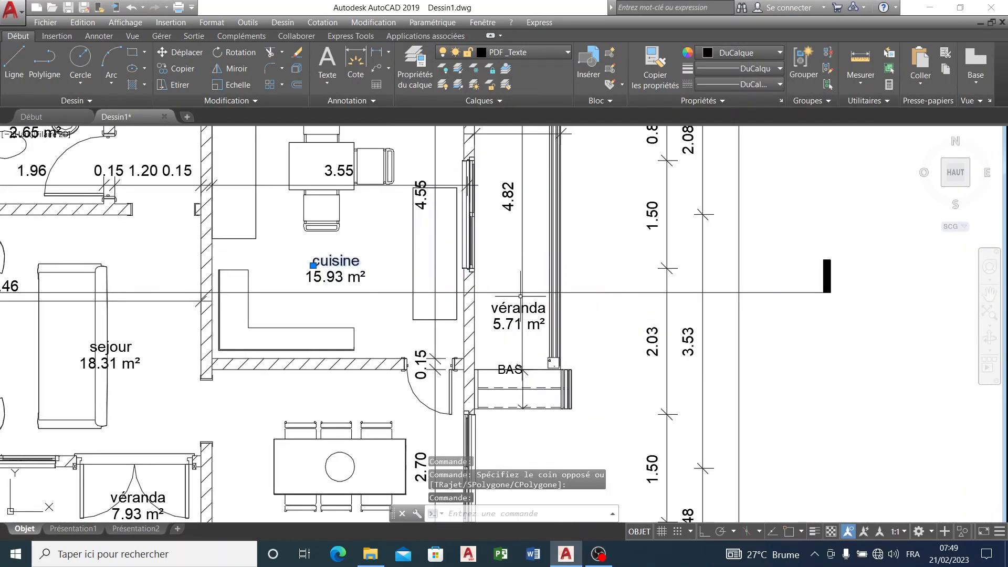
scroll(598, 299, "down", 6)
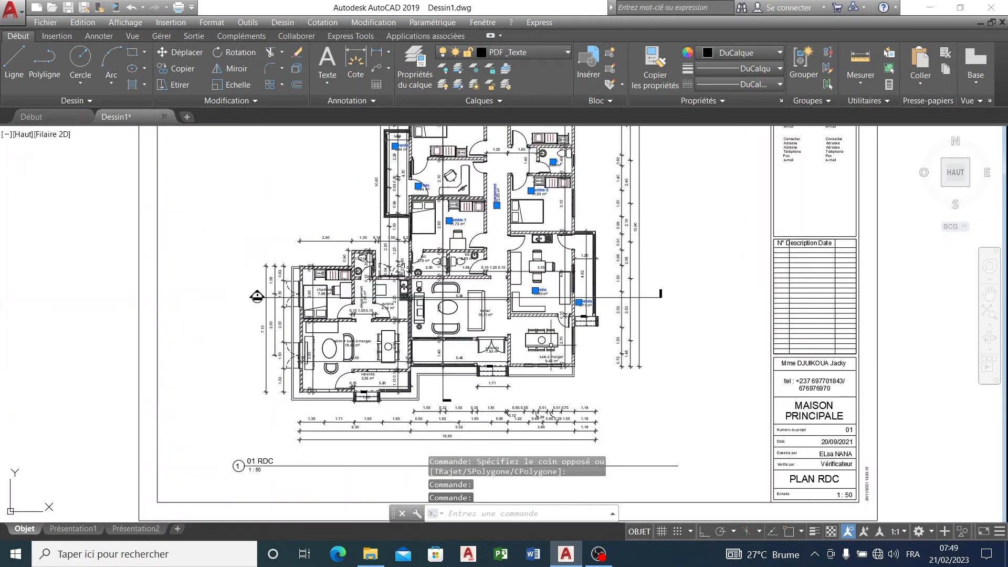
scroll(549, 345, "up", 4)
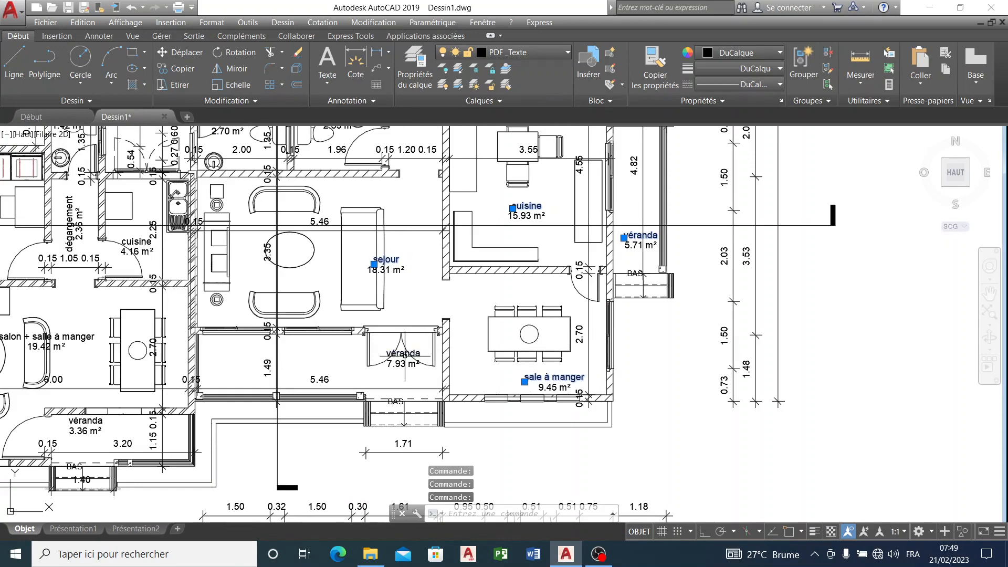
- Add the name labels of the 7.93 m² and 3.36 m² vérandas and the salon + salle à manger to the selection
scroll(415, 341, "down", 4)
scroll(266, 366, "up", 6)
left_click(170, 409)
left_click(169, 262)
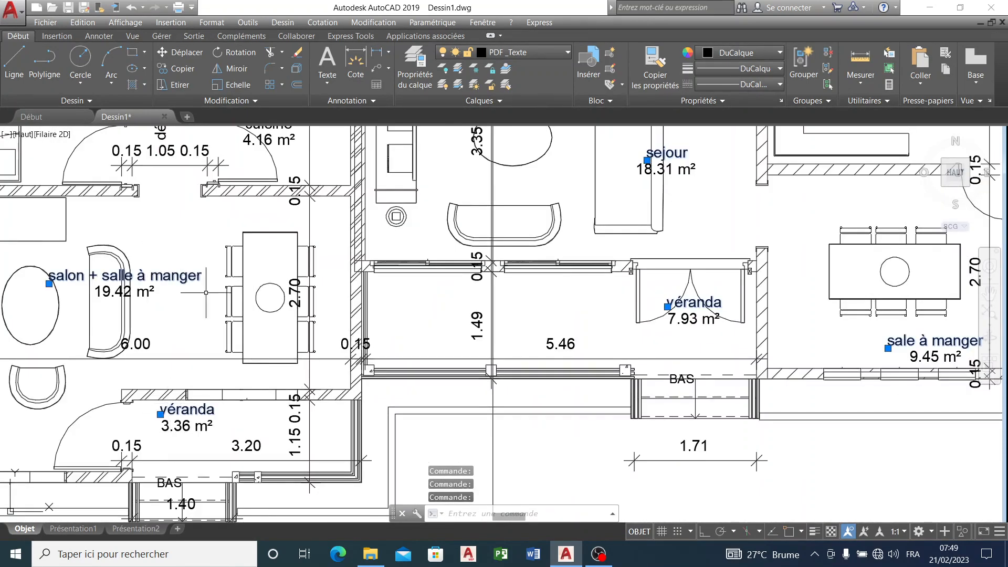
- Add the dégargement, cuisine and chambre name labels of the small west wing to the selection
scroll(169, 262, "down", 4)
scroll(231, 235, "up", 4)
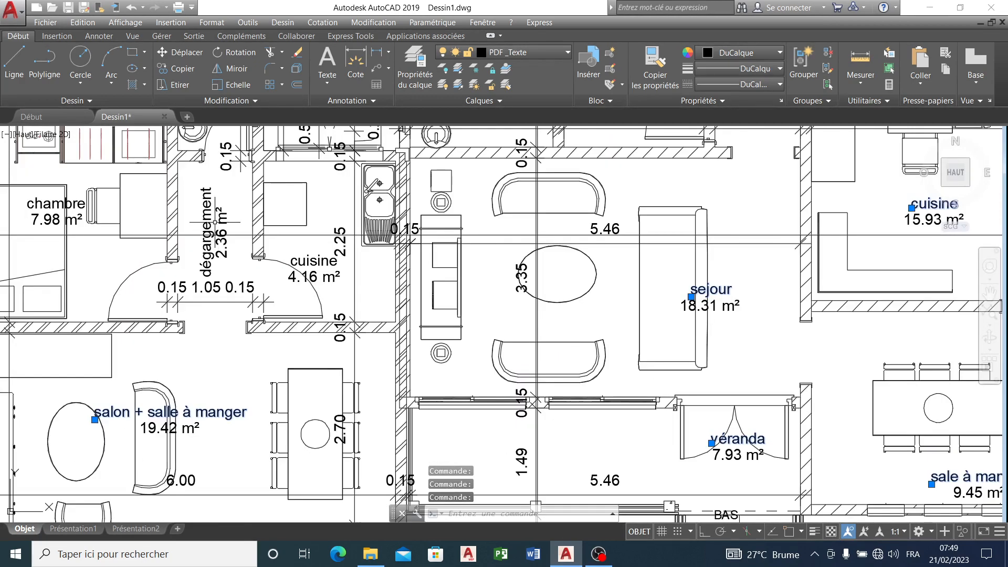
left_click(310, 260)
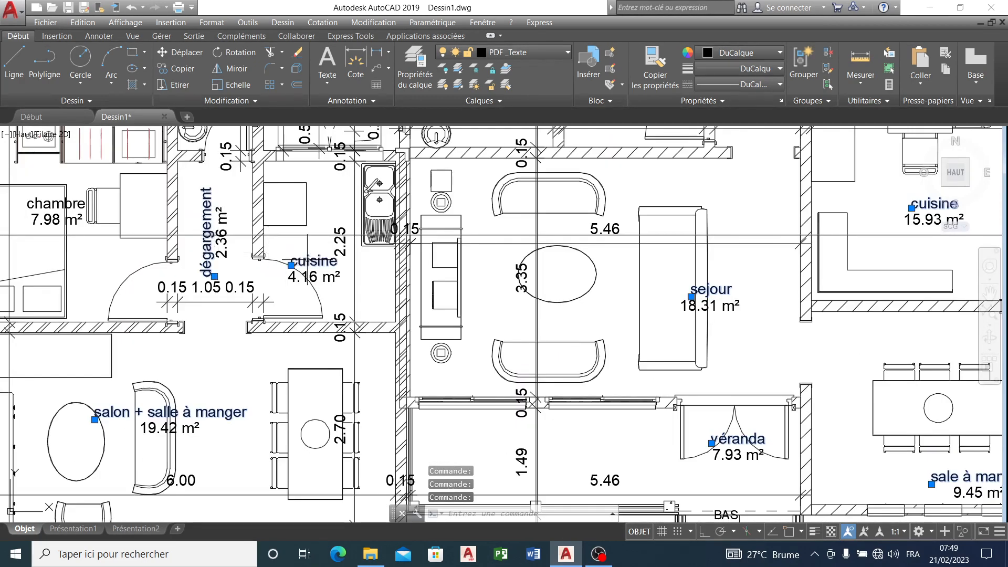
scroll(365, 255, "down", 2)
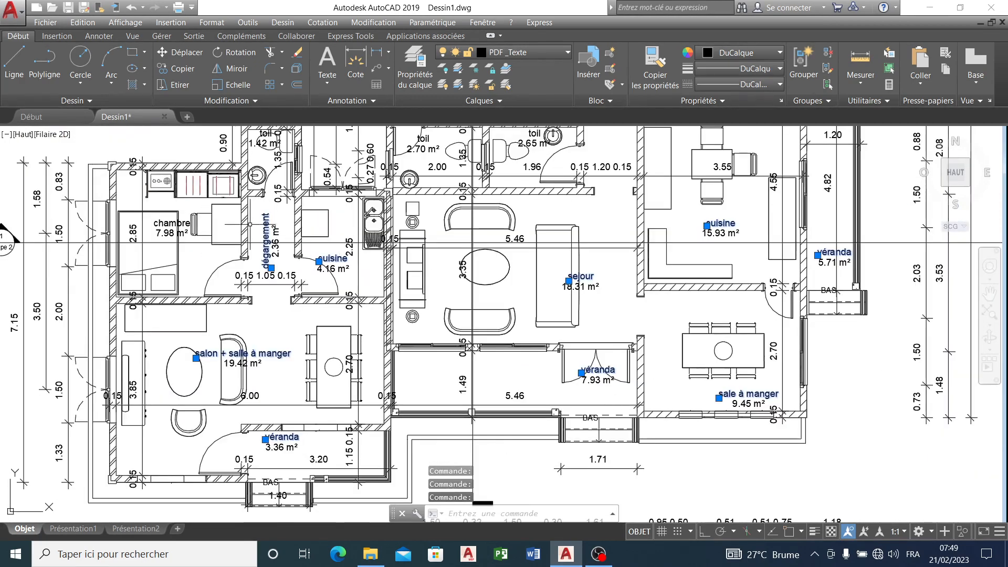
left_click(167, 226)
scroll(472, 243, "down", 2)
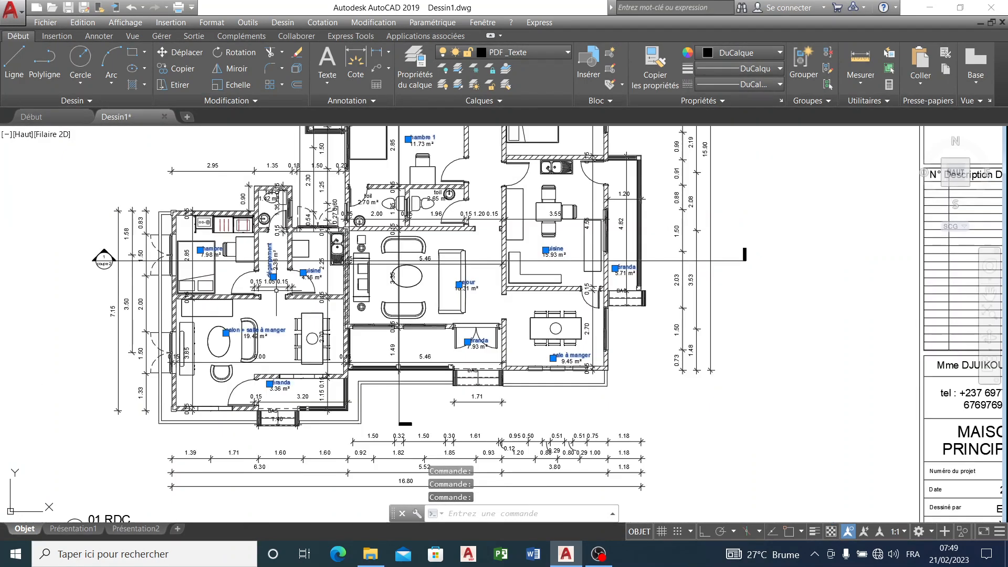
- Add the toil labels of the west wing and of the two bathrooms below chambre 1 to the selection
scroll(766, 339, "up", 5)
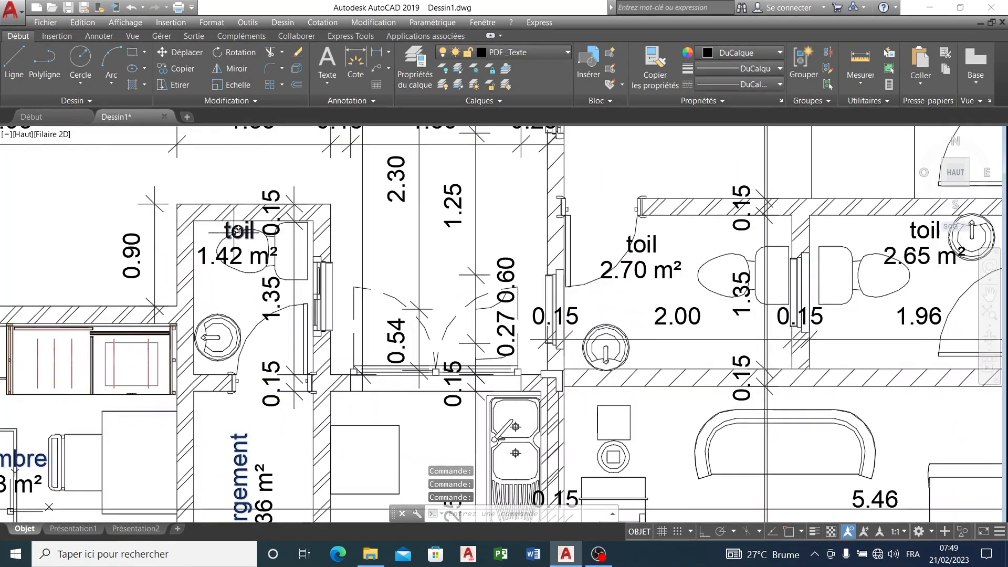
left_click(238, 231)
scroll(422, 316, "down", 6)
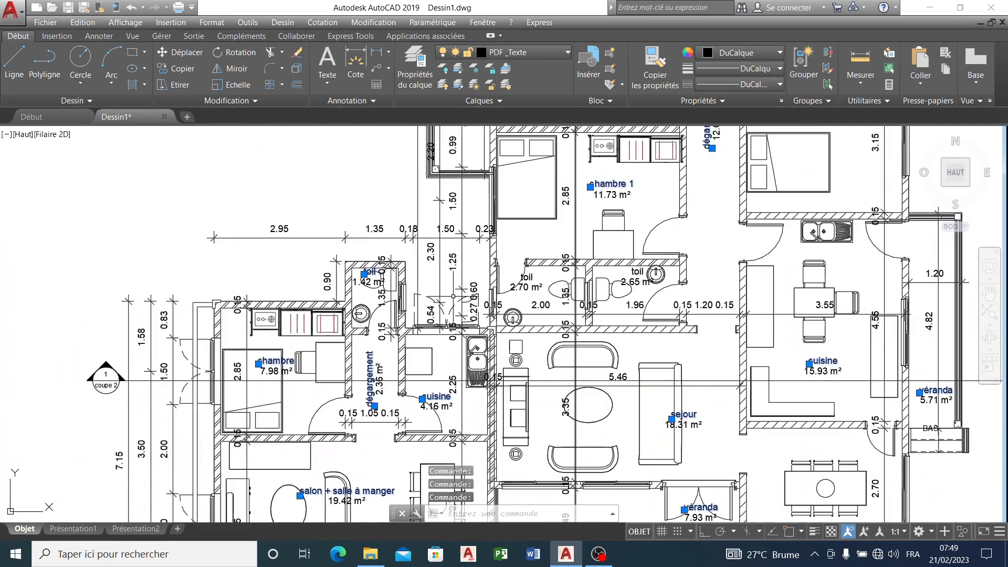
scroll(614, 284, "up", 4)
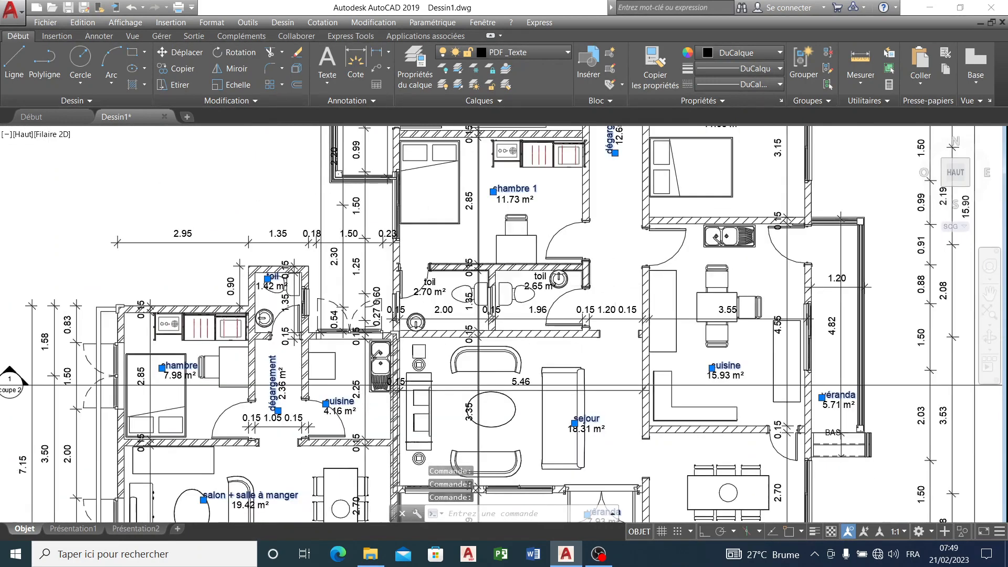
left_click(517, 267)
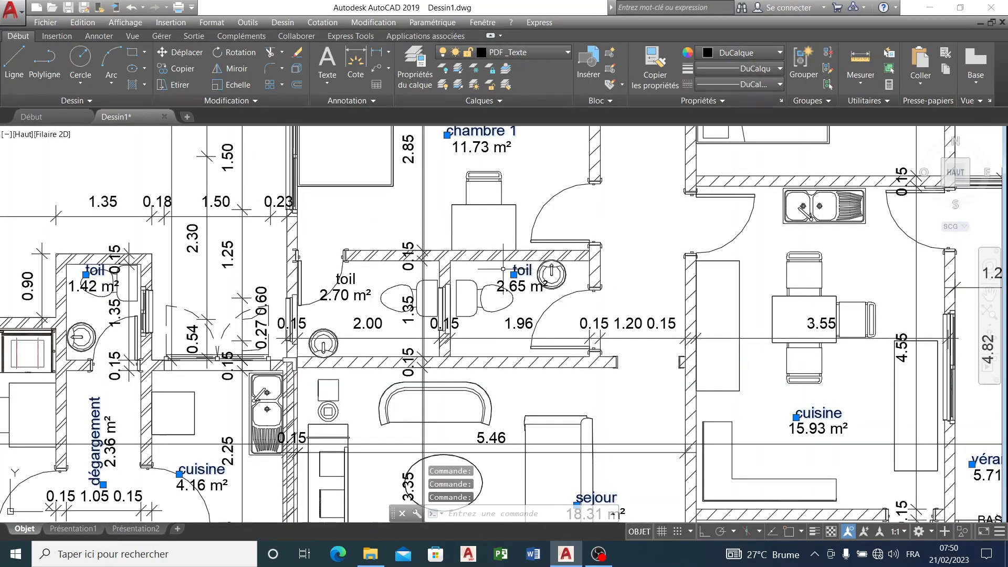
scroll(424, 315, "down", 4)
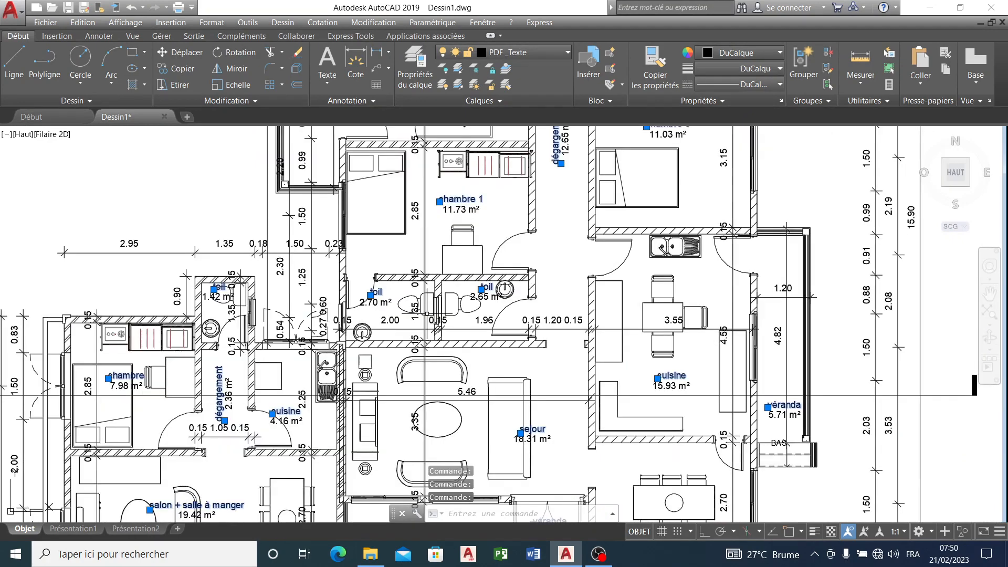
- Move all the selected room name labels to the Autre layer
scroll(569, 244, "down", 4)
scroll(570, 173, "up", 6)
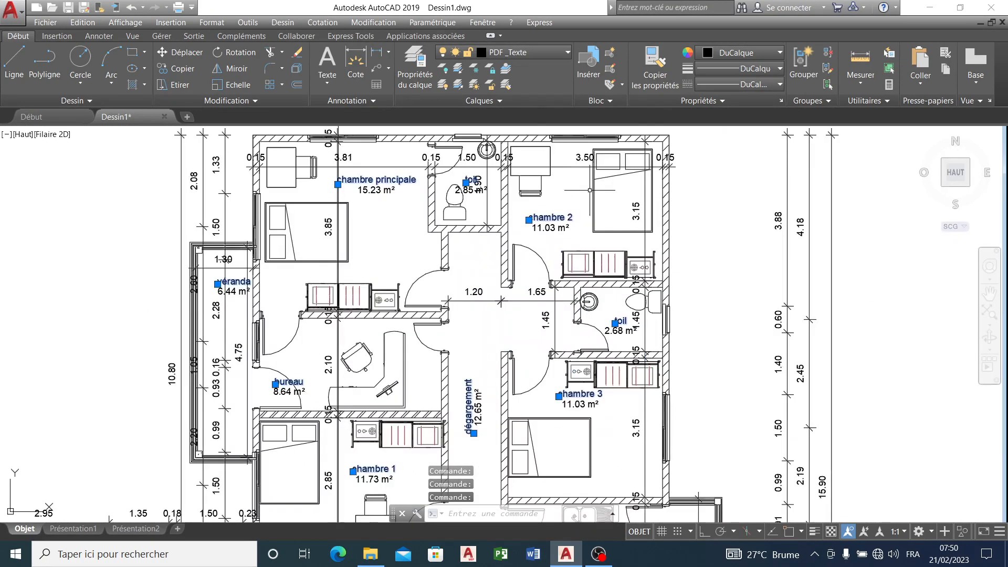
left_click(531, 53)
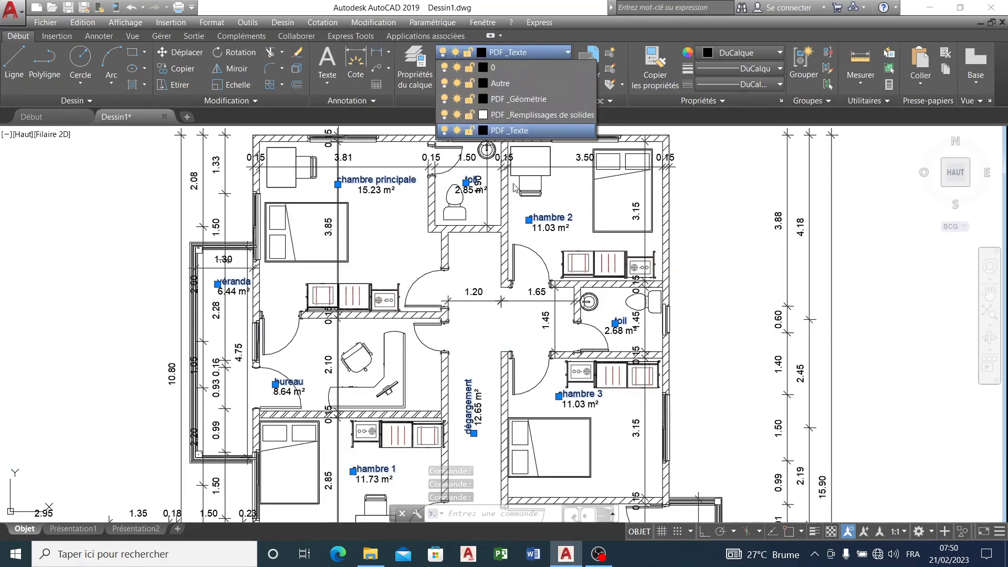
left_click(510, 99)
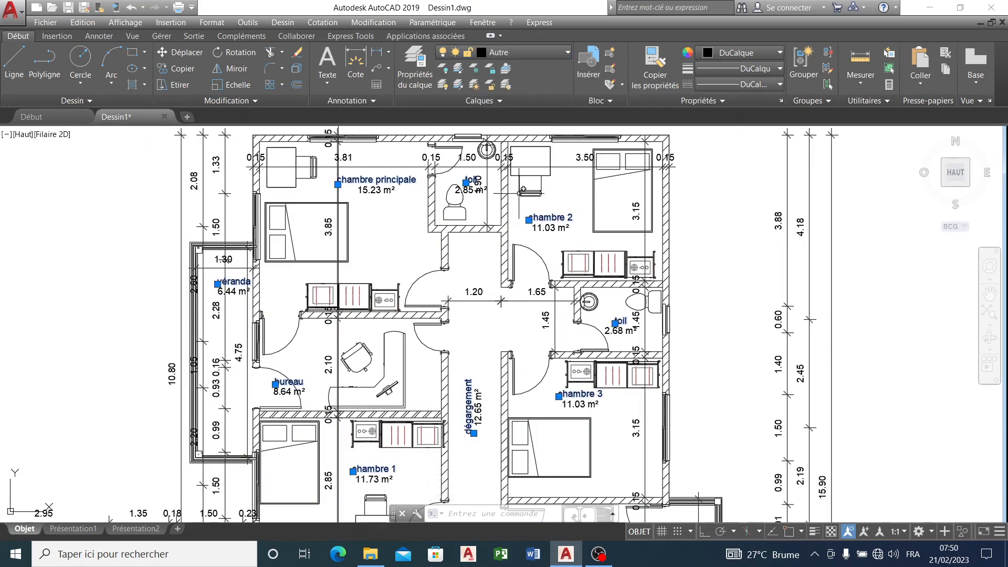
- Clear the selection, check which layer holds the chambre principale label, and deselect it again
scroll(396, 175, "up", 4)
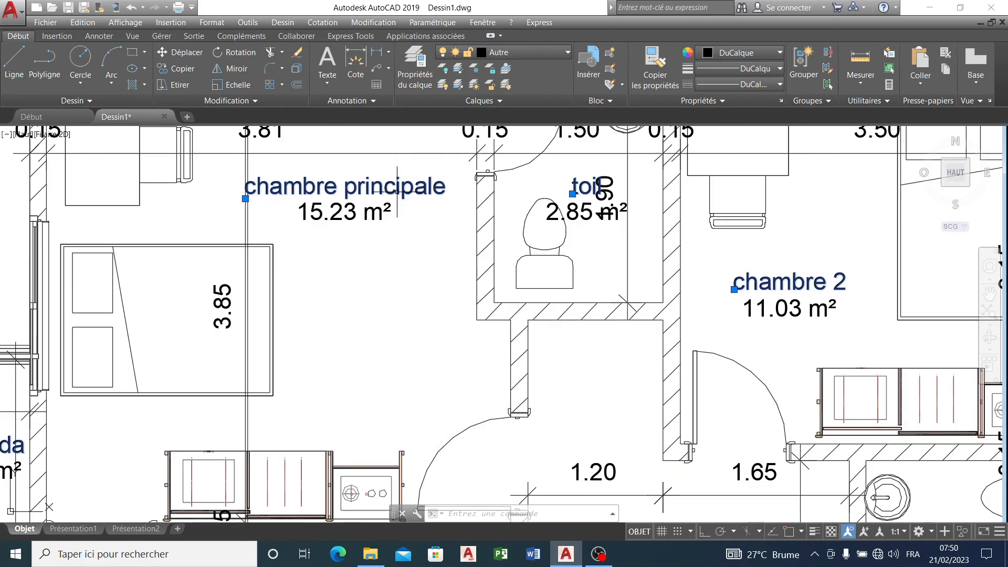
key("ctrl+z")
key("ctrl+z")
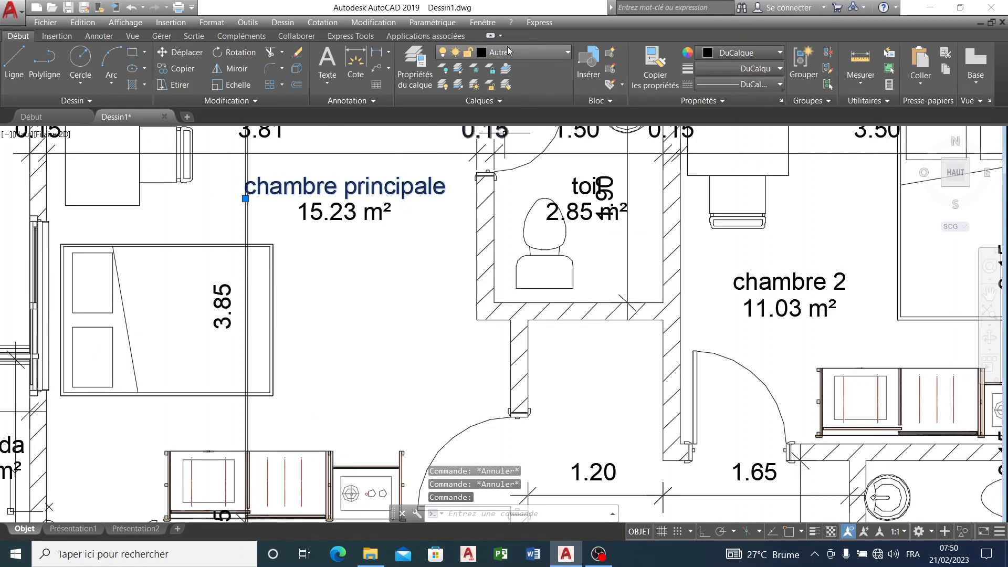
scroll(503, 168, "down", 5)
key("Escape")
key("Escape")
scroll(503, 197, "up", 6)
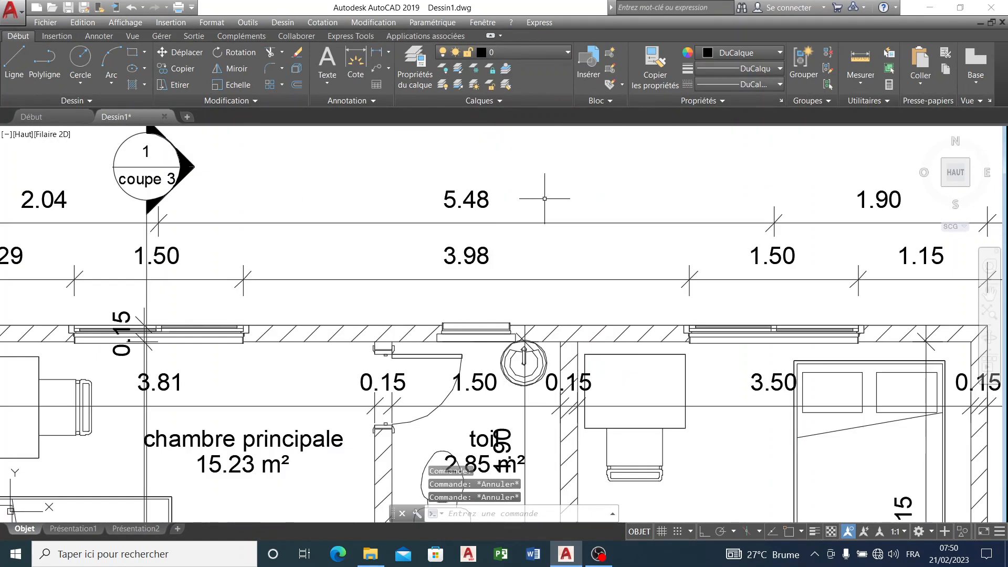
- Check which layer holds the 5.48 dimension text above the plan, turn off the PDF_Texte layer and clear the selection
scroll(485, 193, "down", 2)
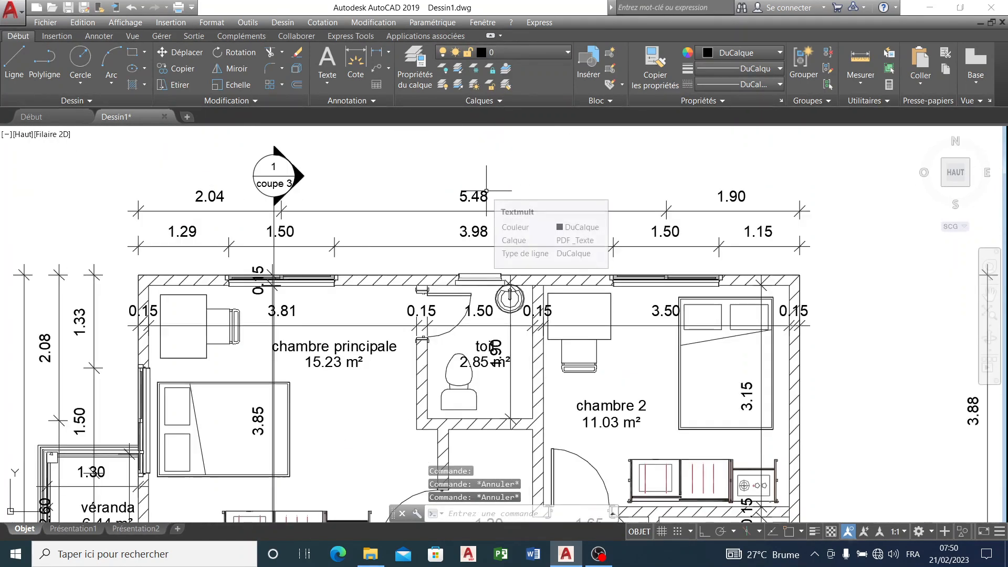
left_click(485, 194)
left_click(538, 53)
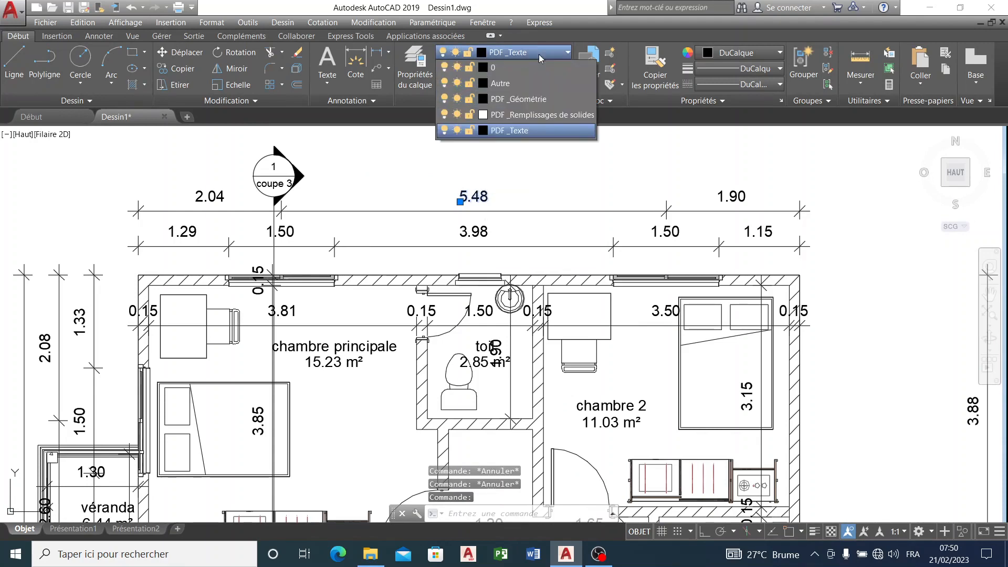
left_click(444, 131)
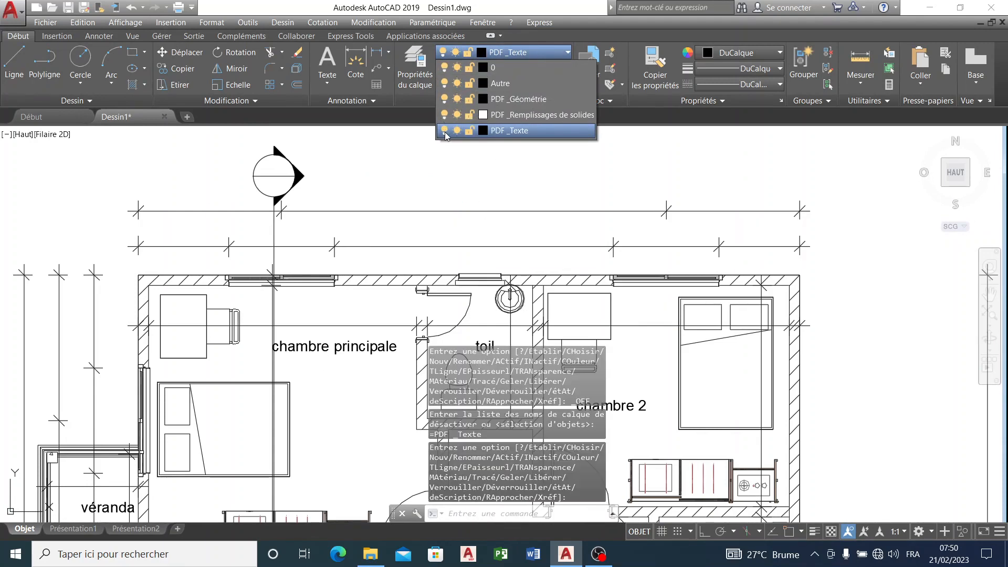
left_click(491, 191)
key("Escape")
key("Escape")
key("Escape")
- Check which layer holds the chambre 2 label, deselect it, and review the text still displayed on the plan
scroll(486, 158, "down", 3)
scroll(515, 226, "up", 1)
scroll(515, 225, "up", 4)
scroll(537, 223, "down", 2)
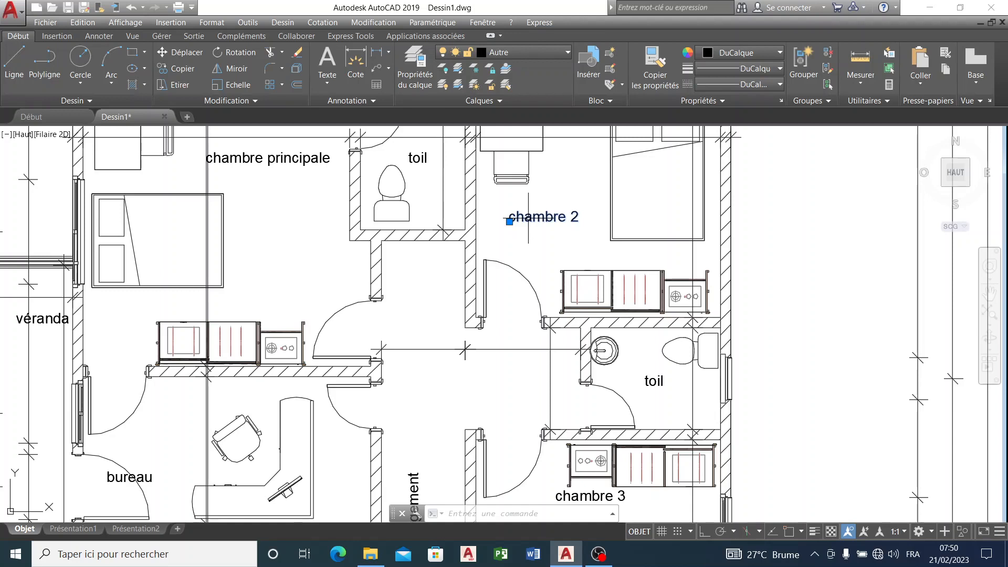
key("ctrl+z")
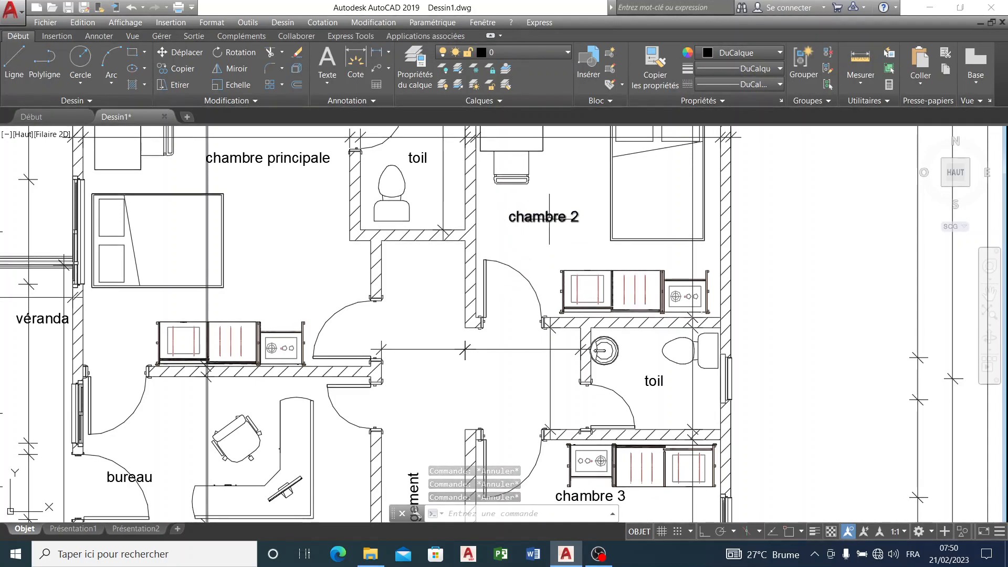
scroll(544, 225, "down", 5)
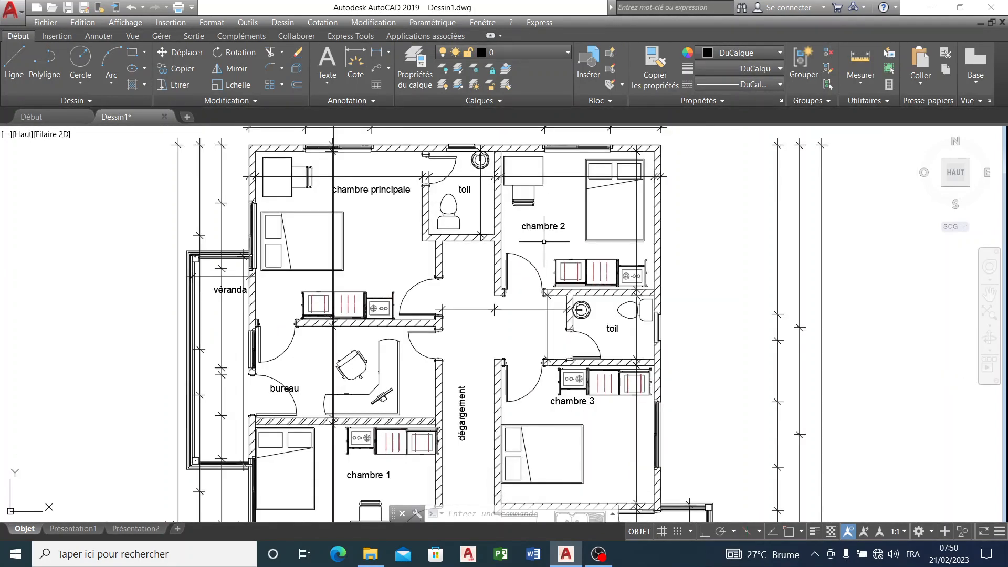
scroll(546, 131, "up", 2)
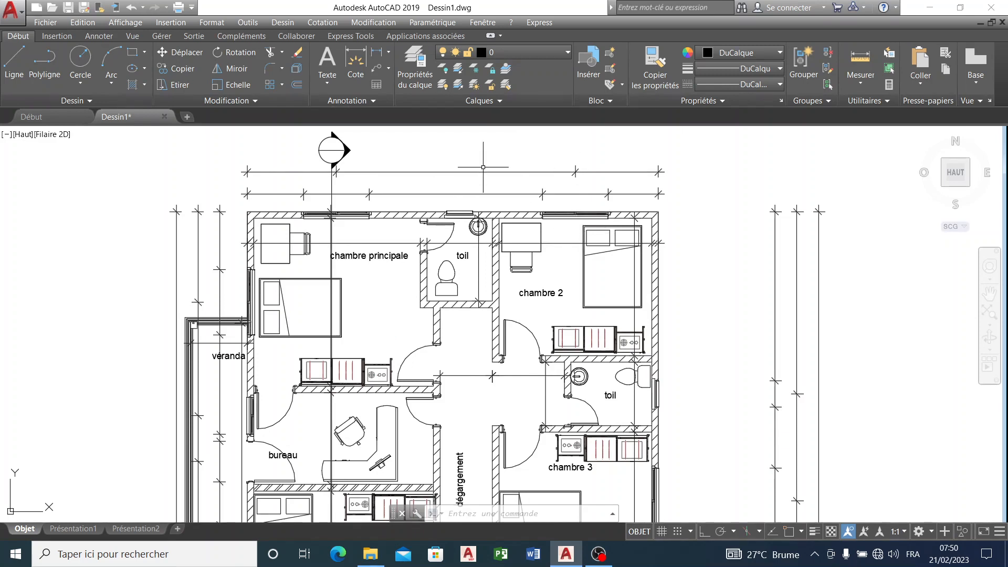
- Select the dimension chains and section marker above the plan, plus the exterior dimension chains along the upper-left facade
left_click(568, 53)
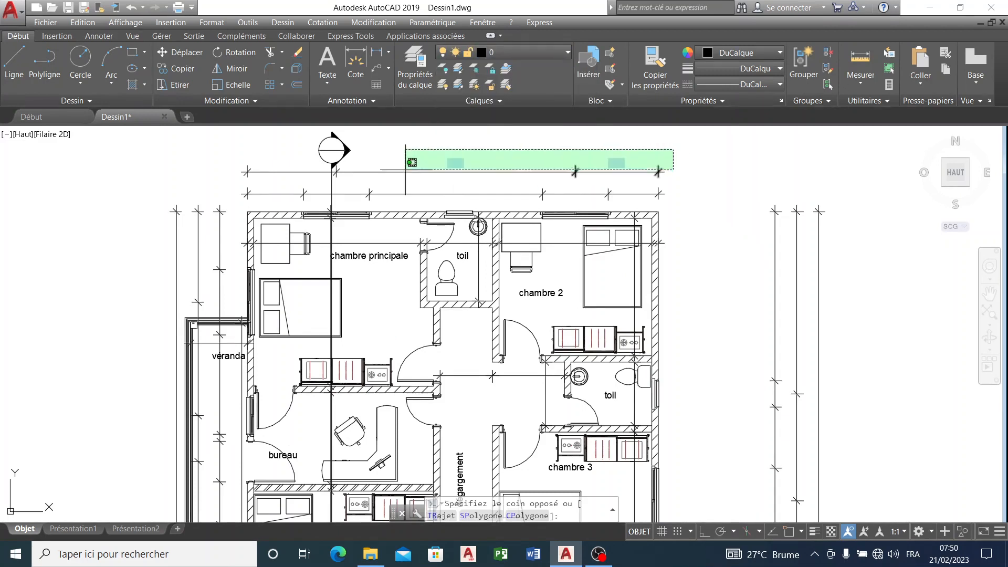
left_click(122, 202)
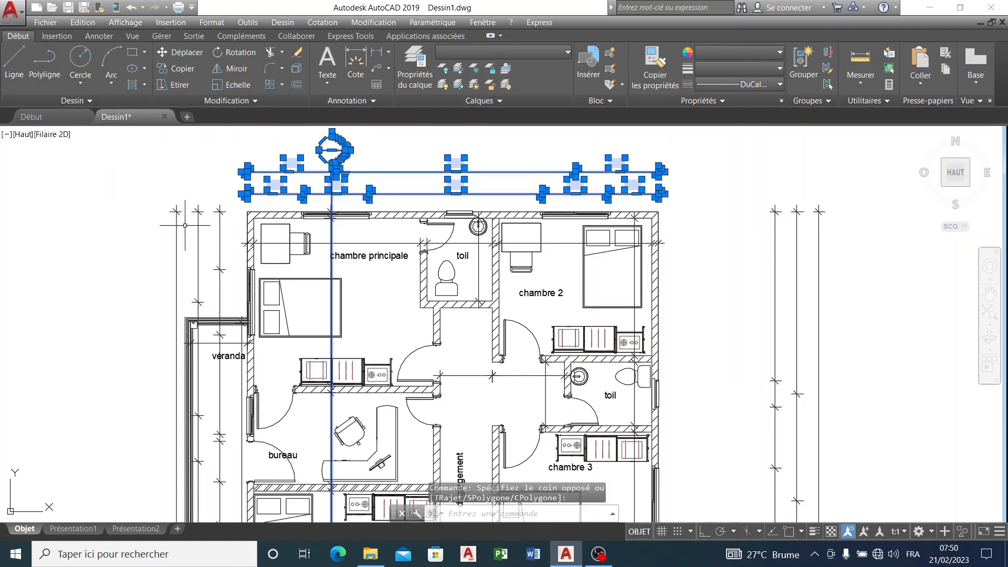
left_click(220, 192)
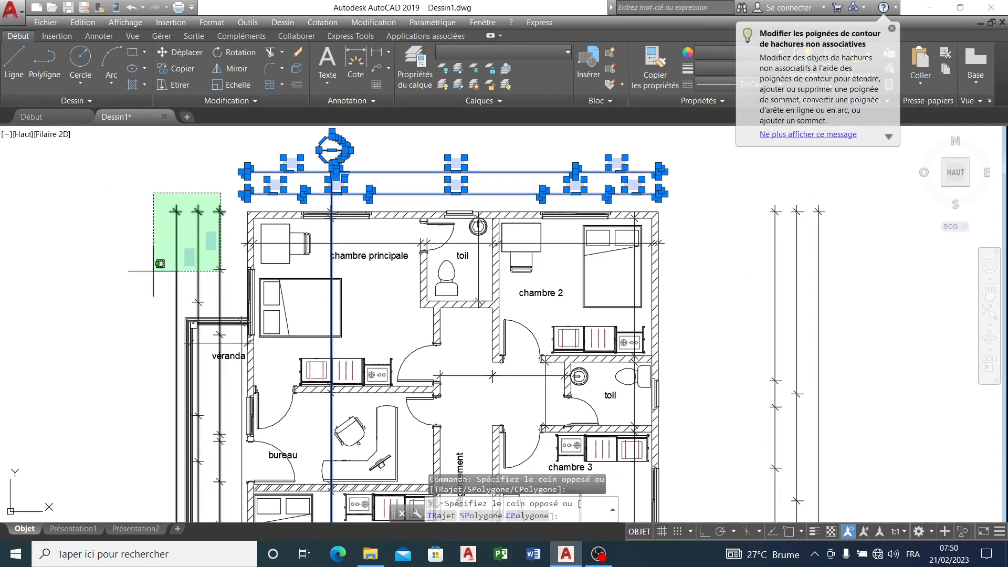
left_click(129, 296)
scroll(295, 178, "down", 2)
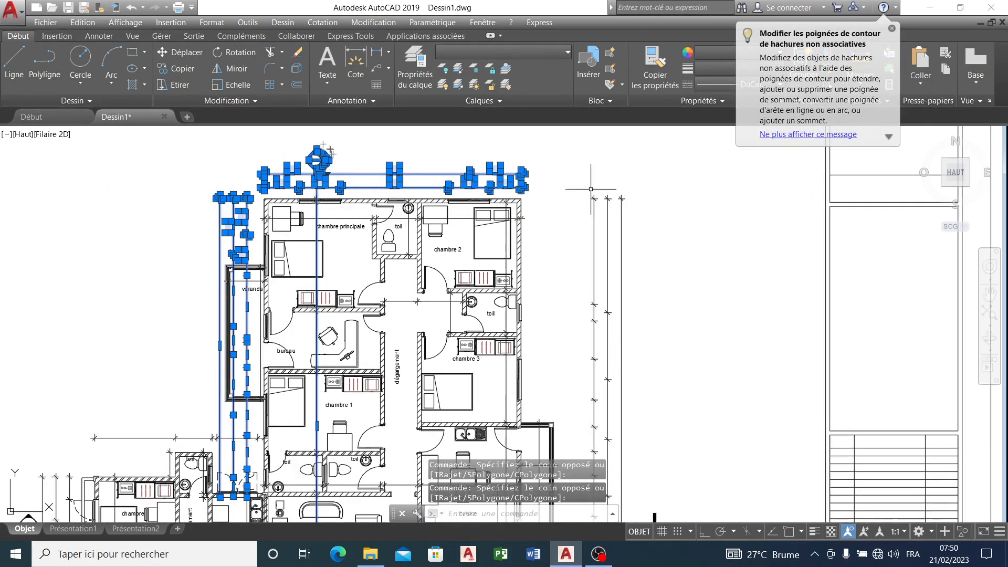
- Add the dimension chains beside the right facade and those below the plan to the selection, including the axis line beneath them
left_click(653, 175)
scroll(580, 252, "down", 3)
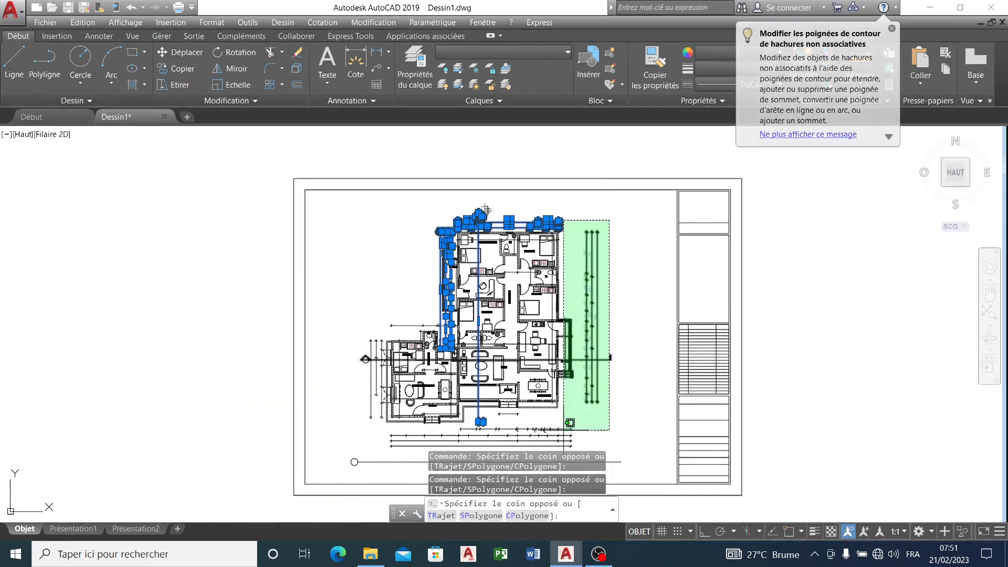
left_click(579, 434)
scroll(604, 347, "down", 4)
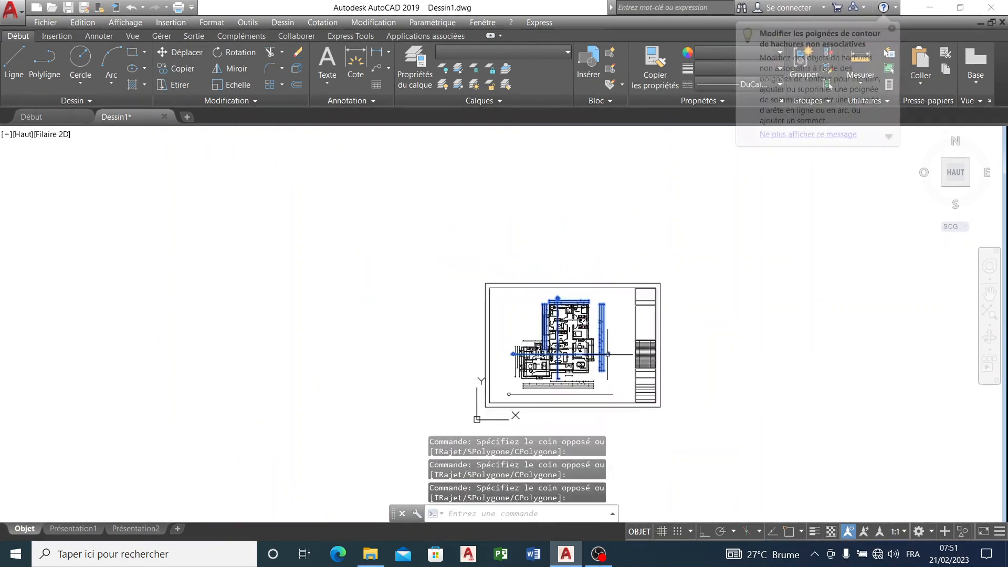
scroll(556, 390, "up", 6)
scroll(556, 389, "up", 2)
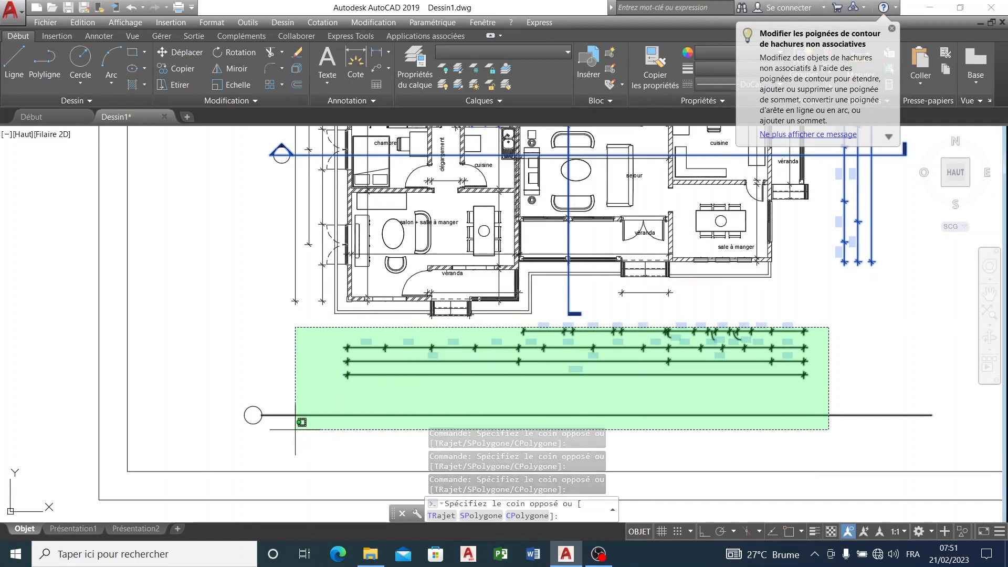
left_click(250, 419)
- Add the three vertical dimension chains outside the left facade of the lower-left wing to the selection
scroll(268, 332, "down", 2)
scroll(314, 152, "up", 4)
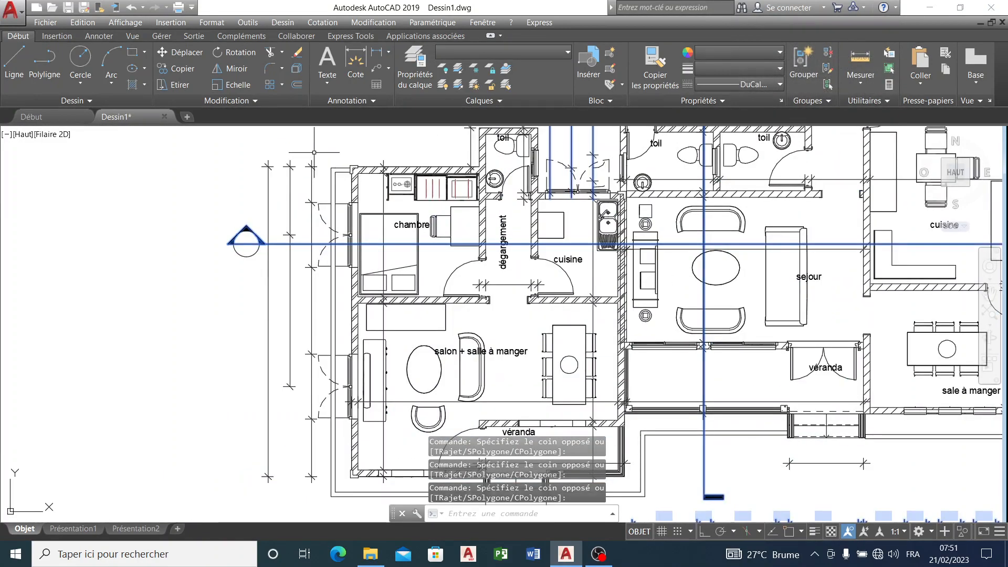
left_click(314, 152)
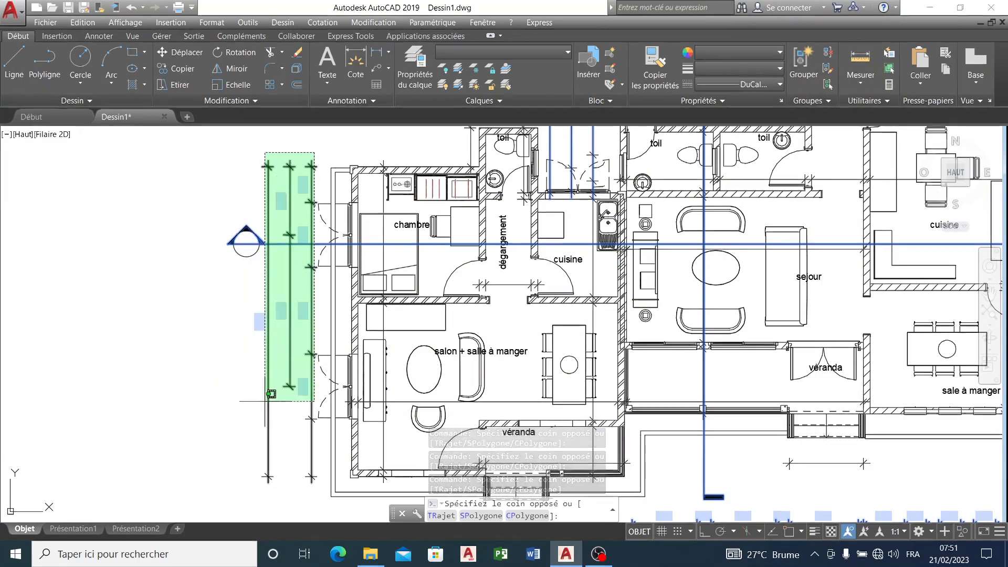
left_click(237, 485)
scroll(321, 236, "down", 2)
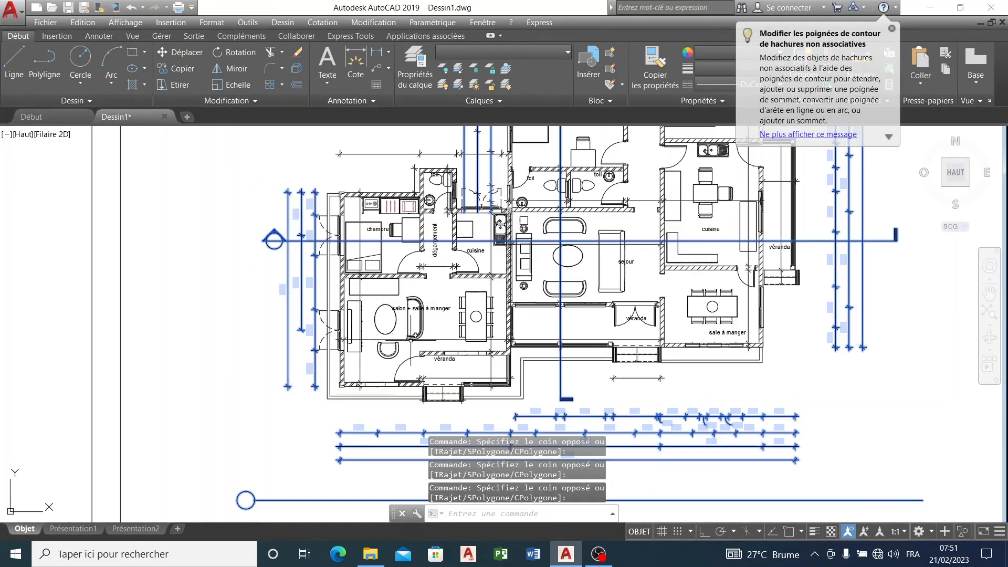
- Add the horizontal dimension line crossing the salon + salle à manger and the vertical one ending at its lower wall to the selection
scroll(411, 341, "up", 4)
scroll(546, 330, "up", 2)
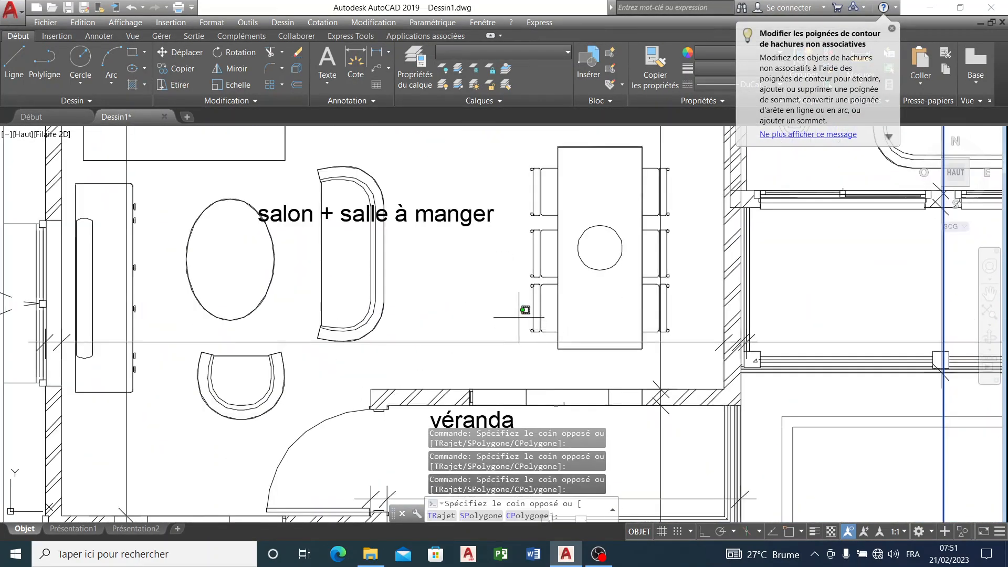
scroll(474, 319, "down", 2)
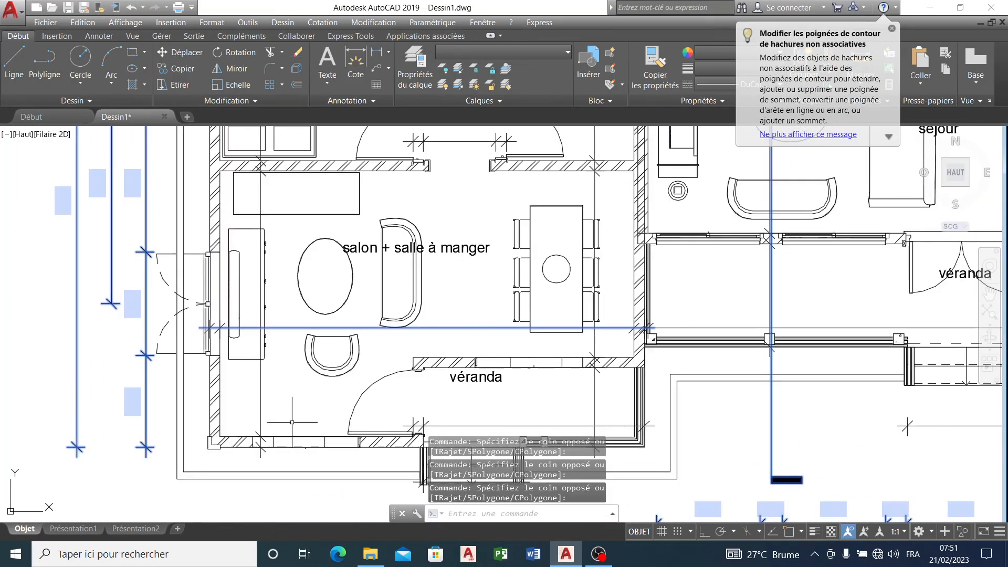
scroll(292, 422, "up", 3)
scroll(383, 189, "down", 3)
scroll(274, 306, "up", 1)
scroll(404, 184, "up", 2)
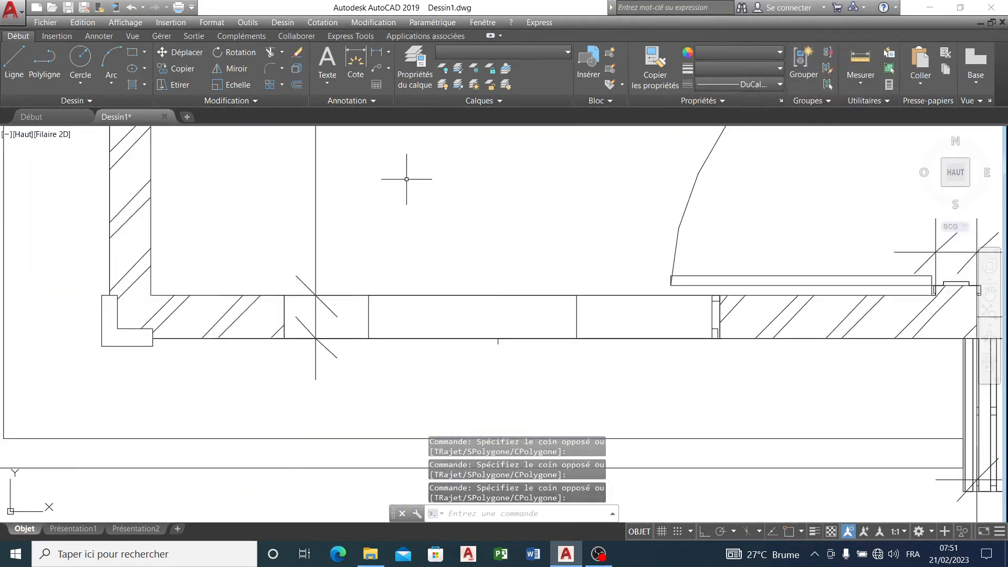
left_click(407, 179)
left_click(264, 292)
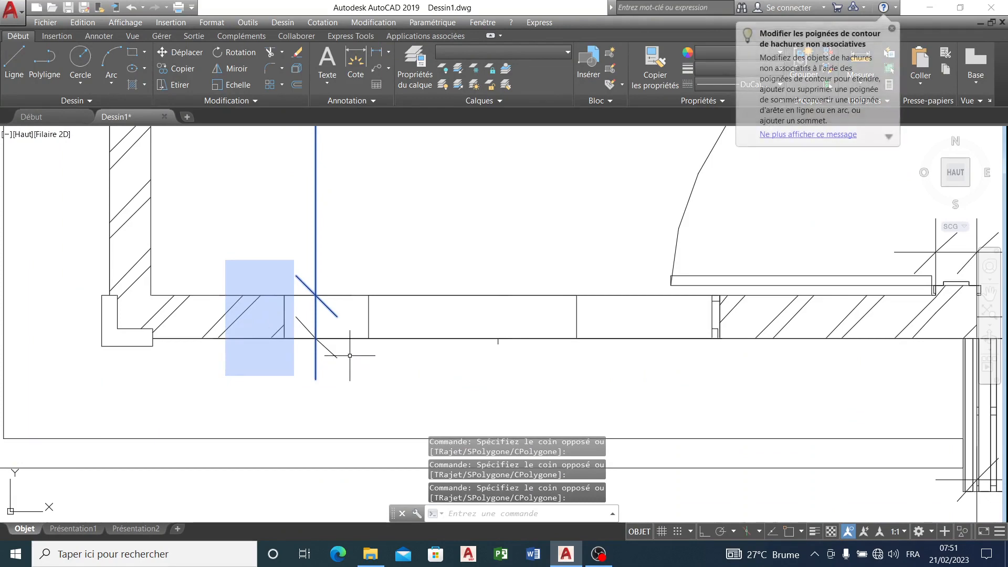
- Add the horizontal dimension of the lower-left véranda and the vertical dimension ending at its outer edge, with its tick, to the selection
scroll(293, 366, "down", 4)
scroll(496, 351, "up", 3)
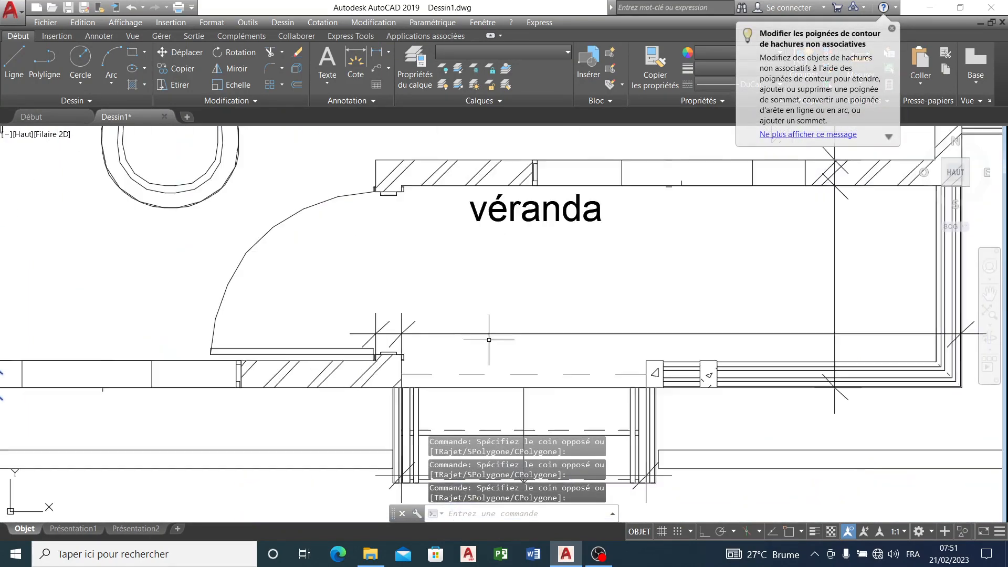
left_click(470, 302)
left_click(336, 341)
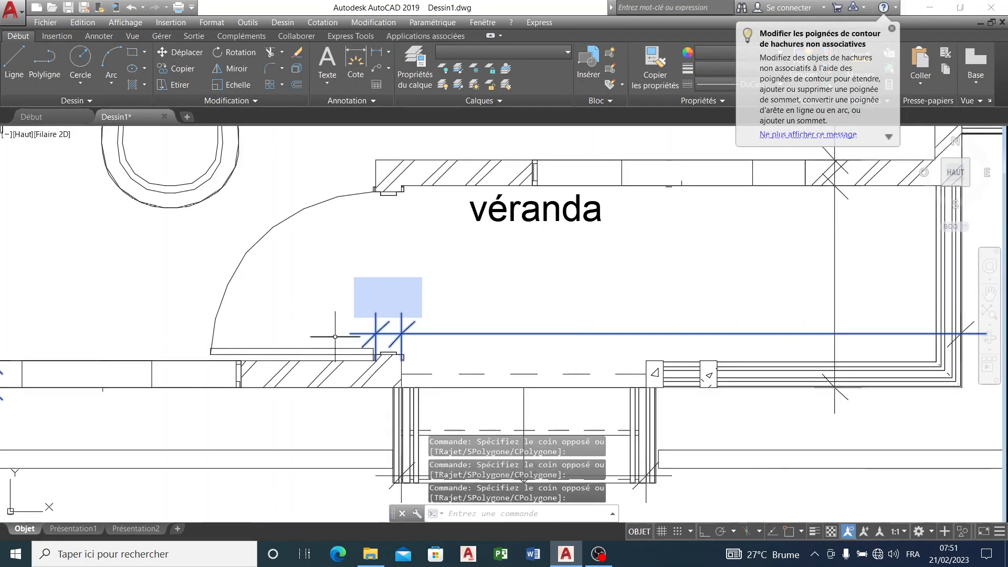
scroll(335, 340, "down", 3)
scroll(454, 386, "up", 5)
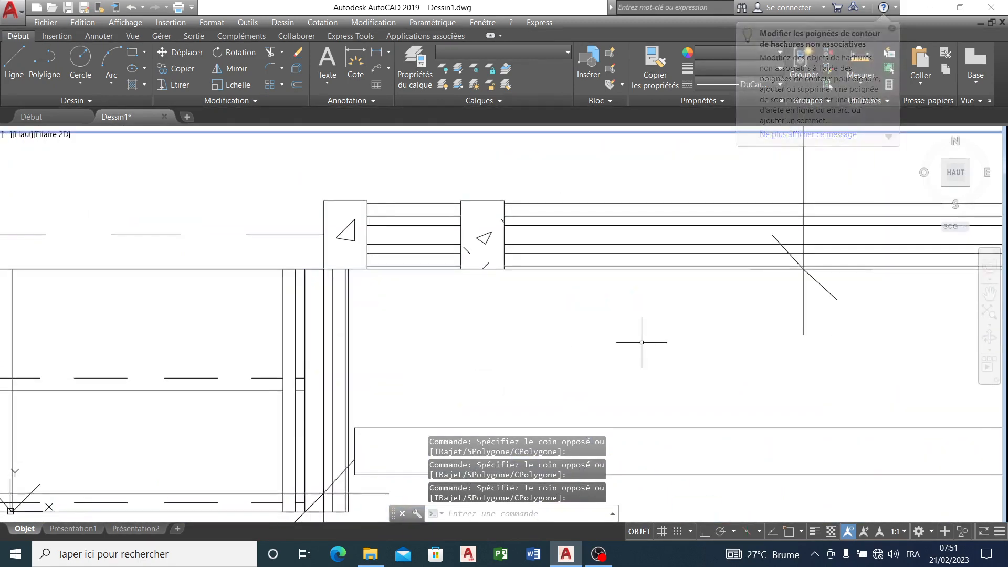
left_click(873, 284)
left_click(803, 320)
scroll(607, 349, "down", 3)
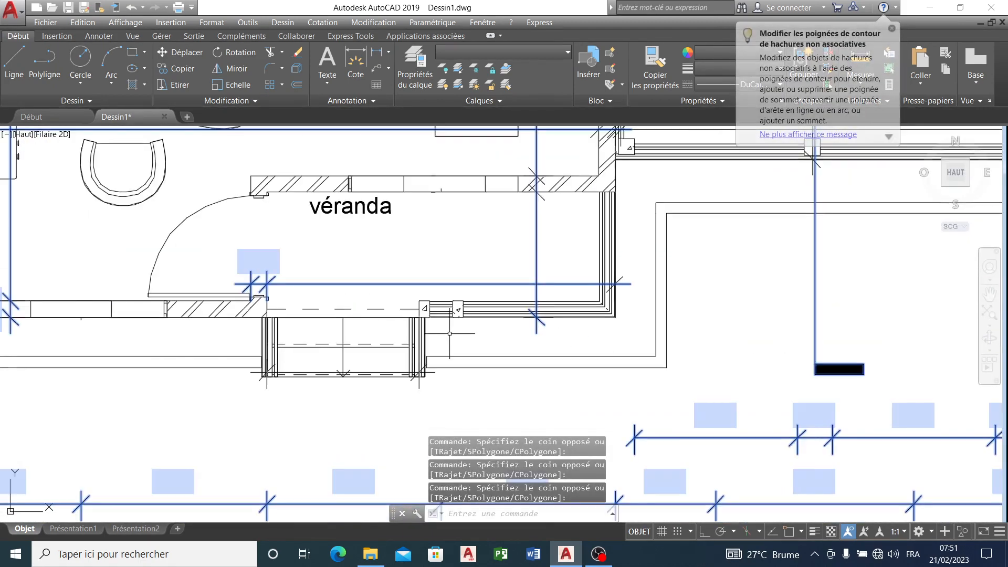
- Add the dimension tick at the outer corner of the lower-left véranda to the selection
scroll(664, 268, "up", 4)
left_click(565, 264)
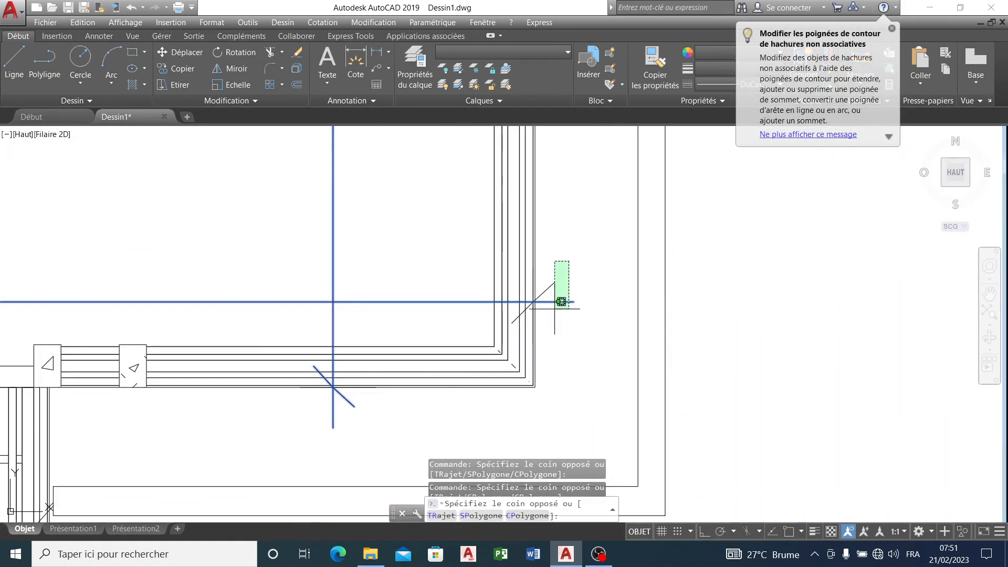
left_click(549, 300)
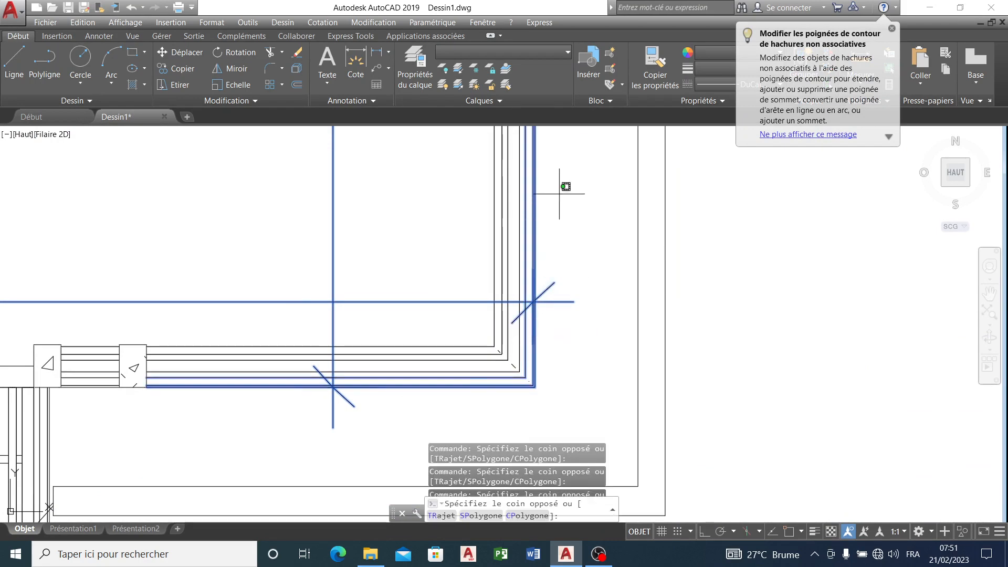
scroll(552, 224, "down", 3)
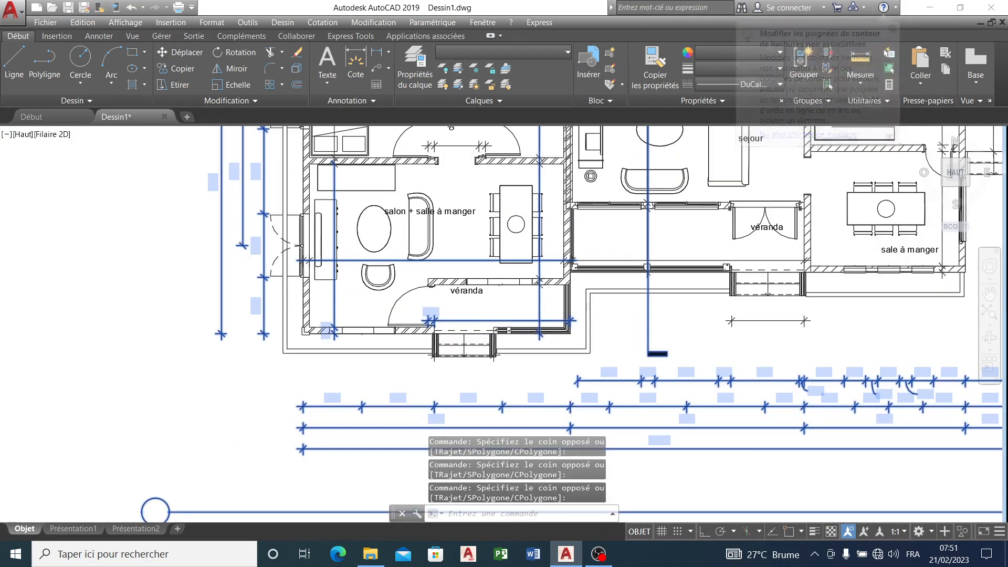
- Add the dimension text and both ticks at the wall between the small cuisine and the salon + salle à manger to the selection
scroll(538, 150, "up", 4)
left_click(574, 151)
left_click(529, 193)
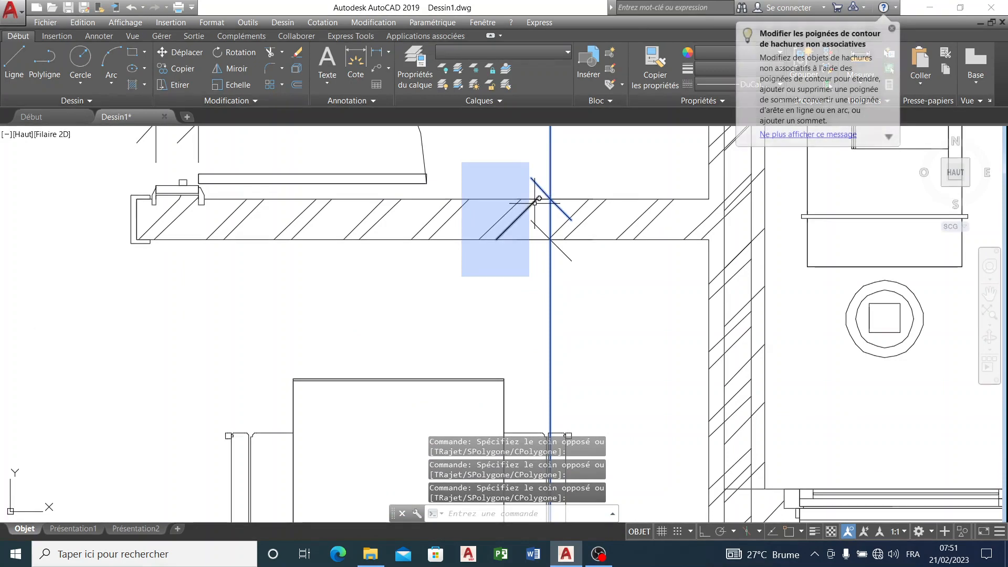
left_click(585, 254)
left_click(557, 259)
scroll(529, 277, "down", 5)
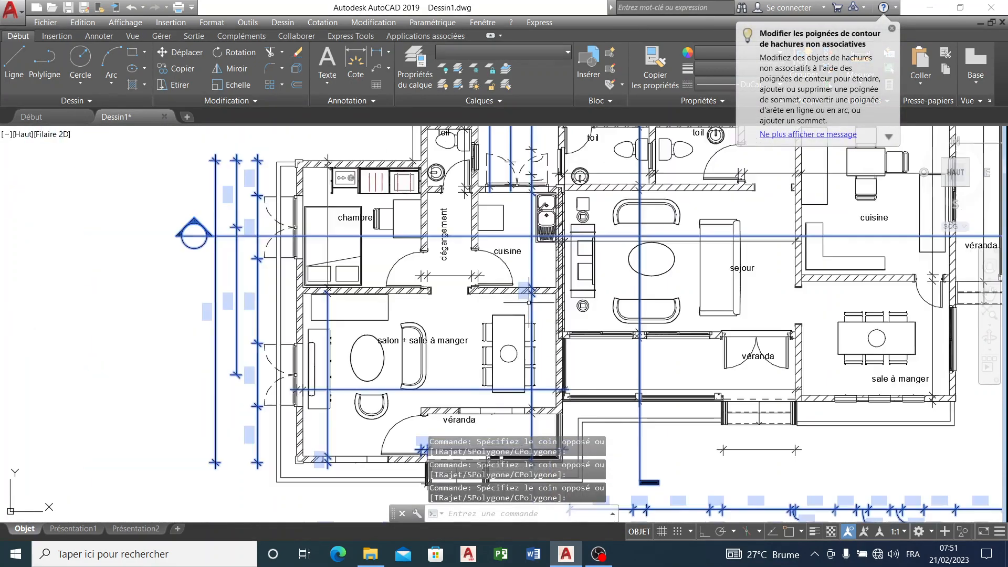
- Add the horizontal dimension chain crossing the dégargement between the two door openings, with its texts and ticks, to the selection
scroll(392, 257, "up", 5)
scroll(622, 318, "up", 3)
left_click(620, 253)
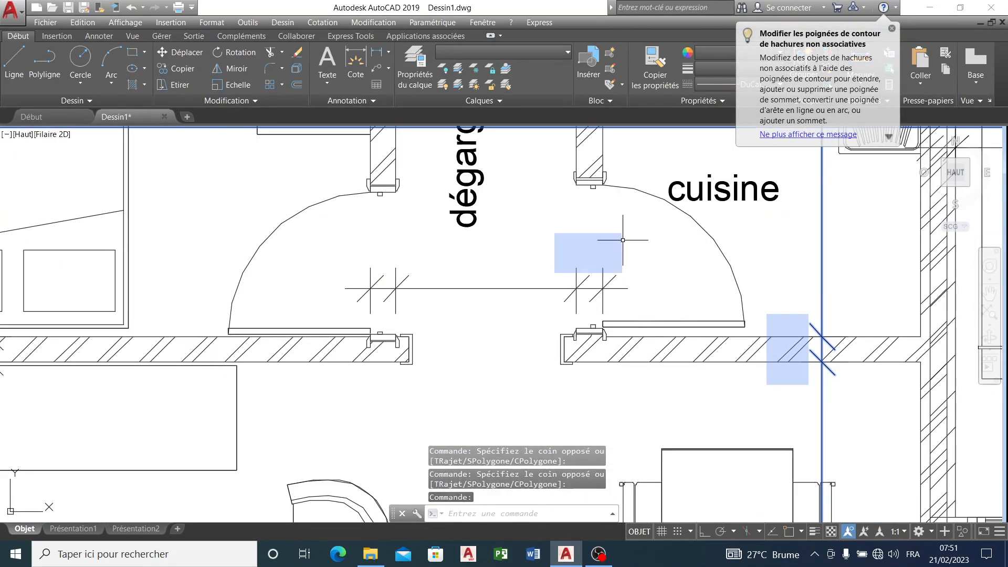
left_click(686, 253)
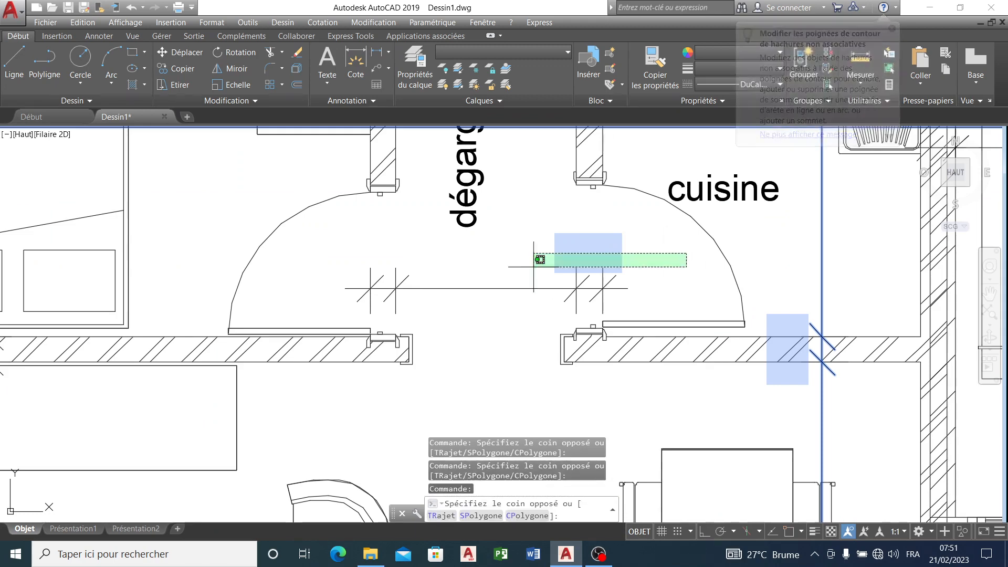
left_click(279, 294)
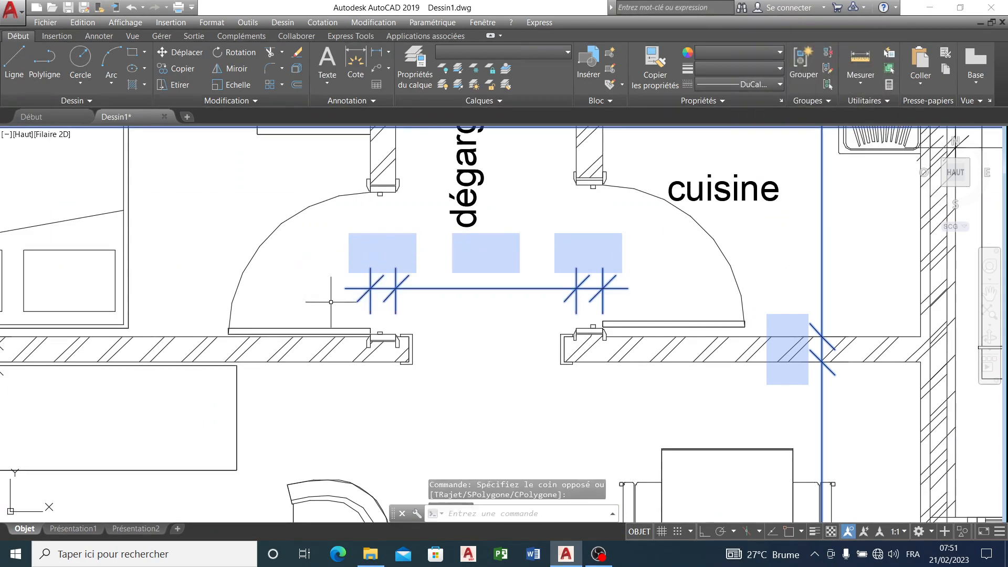
- Add the dimension text and ticks at the upper wall of the lower-left wing's chambre to the selection
scroll(303, 292, "down", 3)
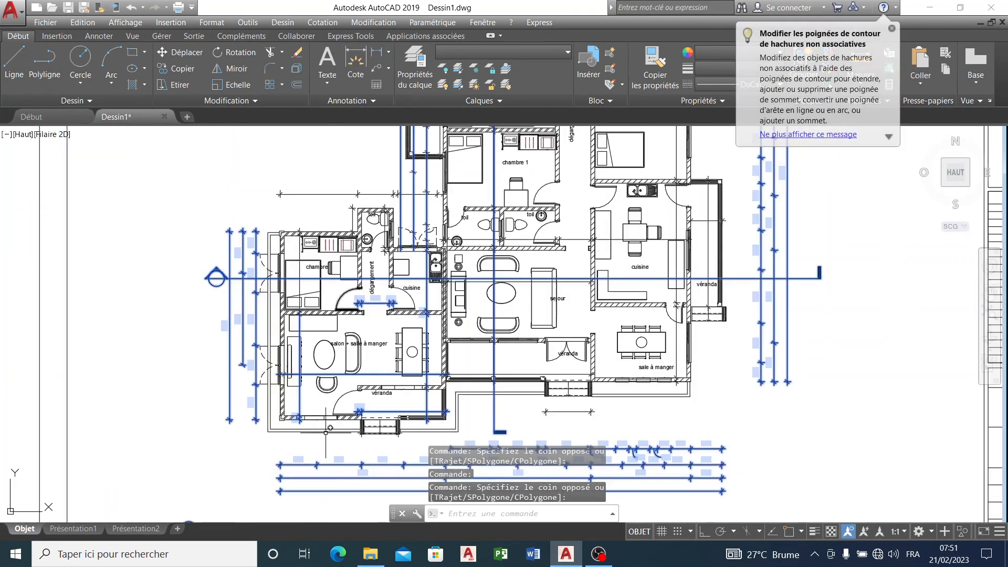
scroll(305, 230, "up", 8)
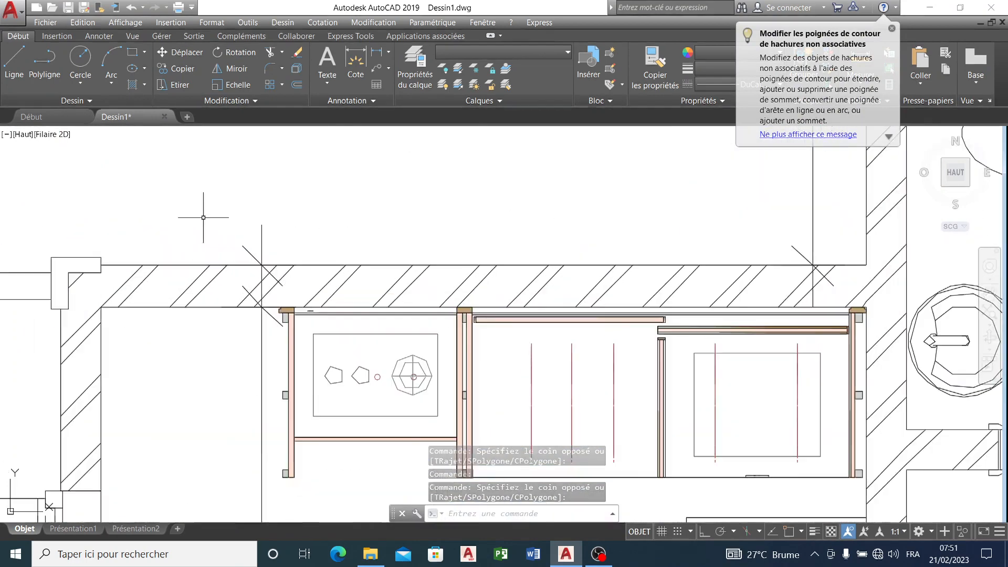
left_click(239, 257)
left_click(240, 258)
scroll(240, 258, "down", 4)
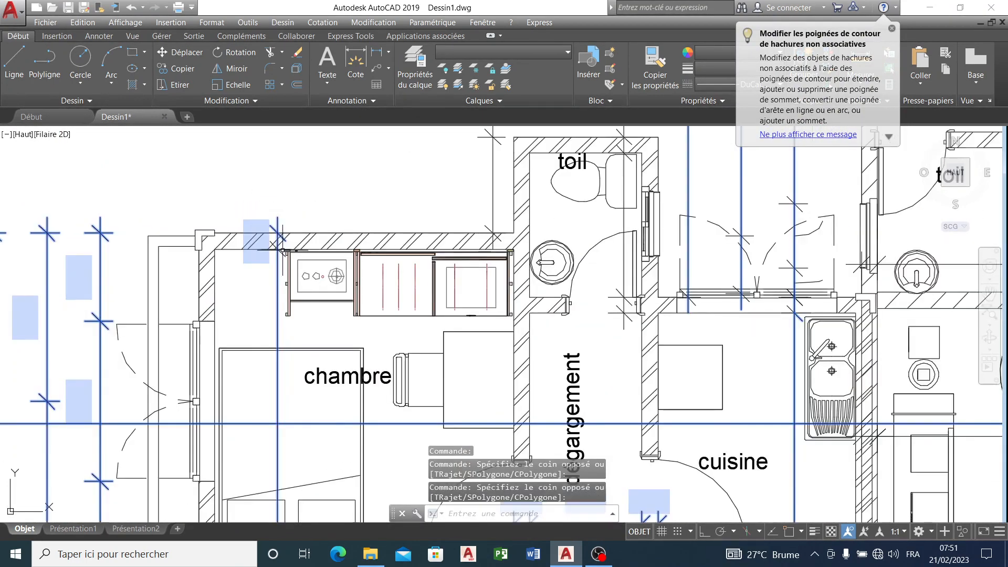
scroll(319, 129, "up", 7)
left_click(311, 137)
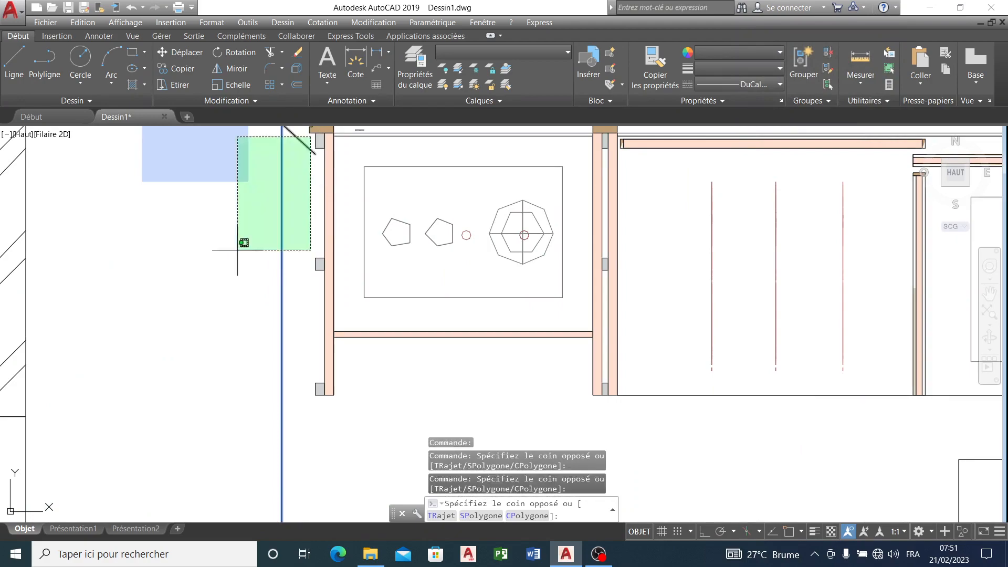
left_click(234, 240)
- Add the dimension text, ticks and leader line near the small cuisine's window, above the sink, to the selection
scroll(231, 236, "down", 4)
scroll(233, 253, "down", 3)
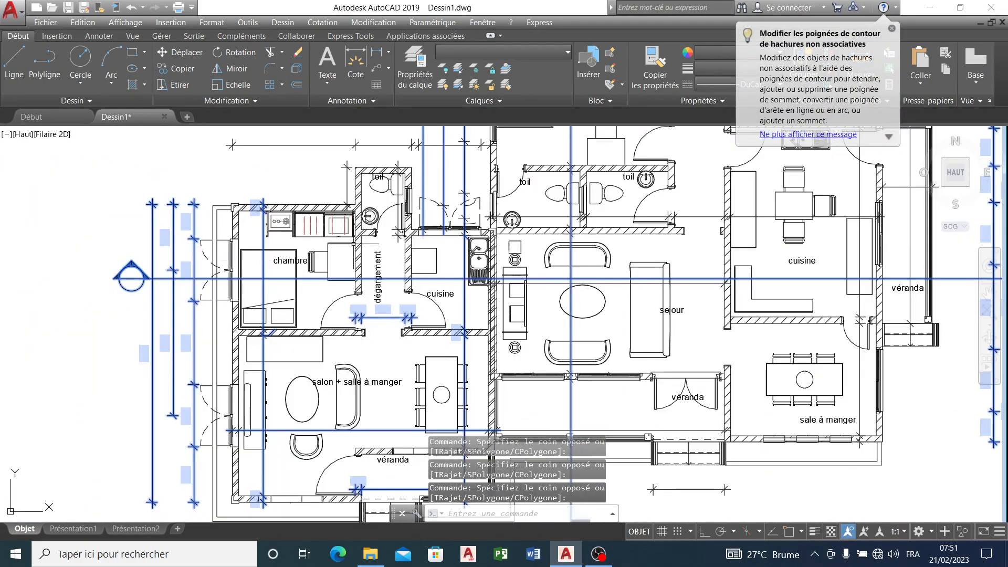
scroll(413, 238, "up", 8)
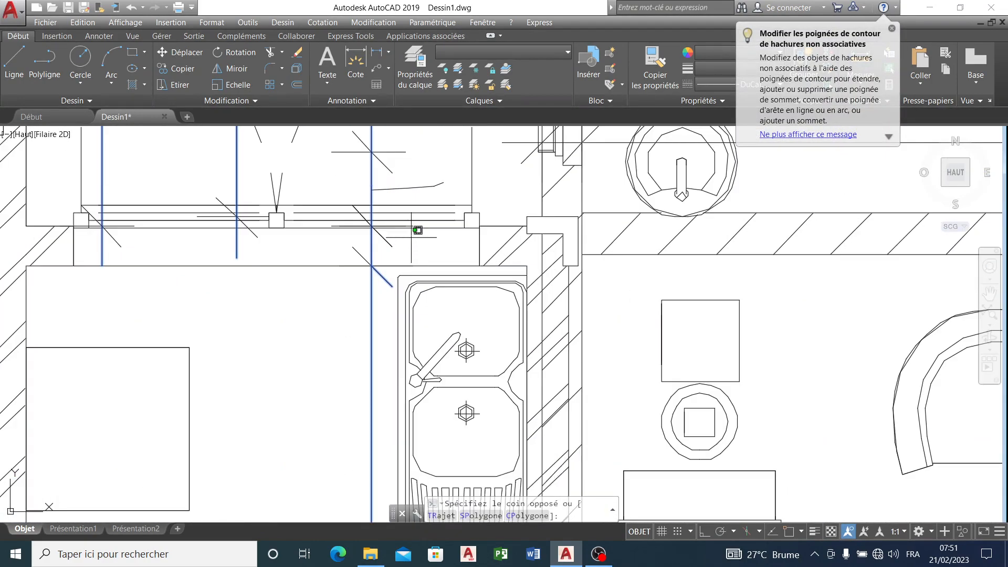
left_click(320, 260)
scroll(251, 202, "down", 5)
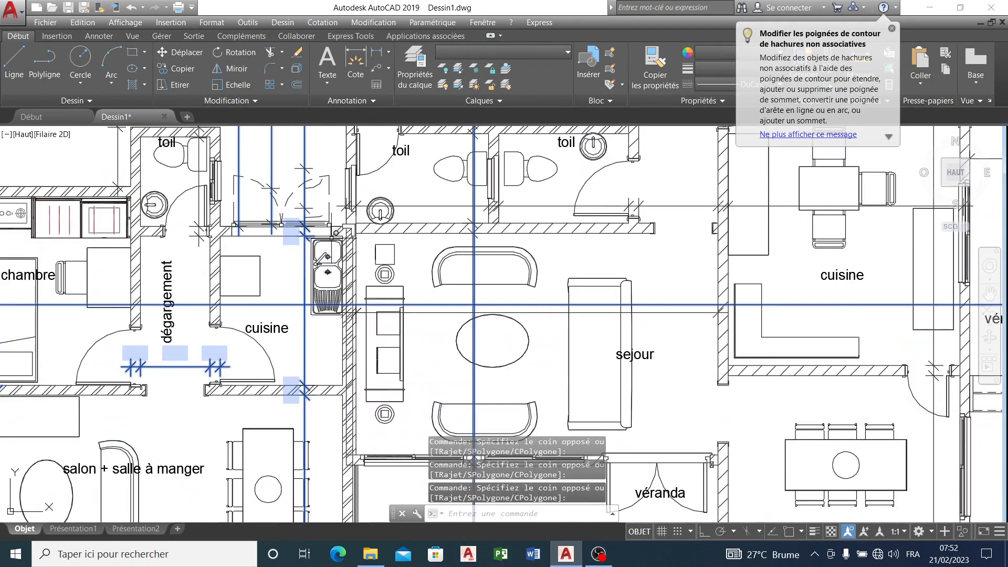
scroll(269, 155, "up", 5)
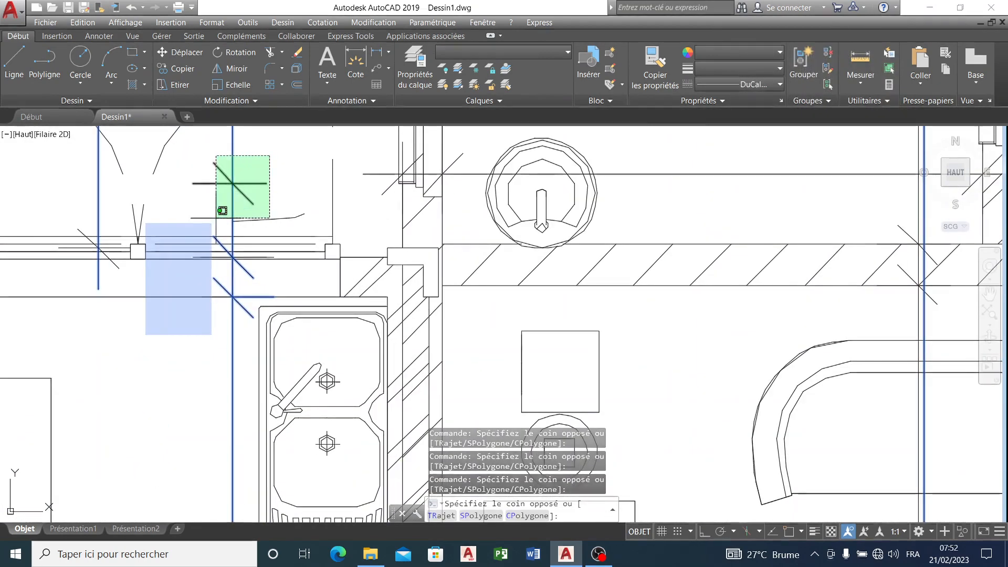
left_click(212, 215)
left_click(337, 152)
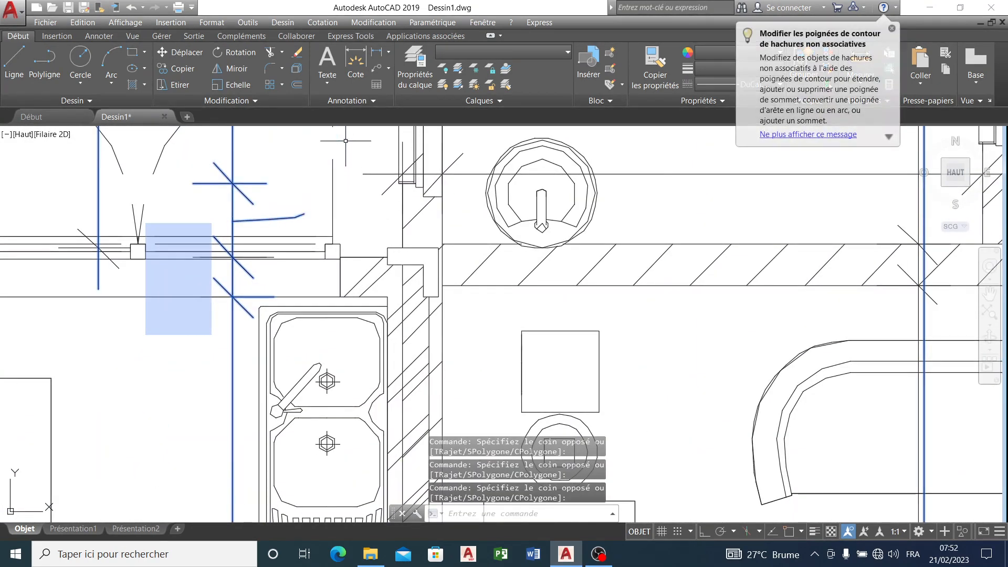
- Add the remaining dimension text, ticks and leader line of the vertical dimensions above the small cuisine's window to the selection
left_click(341, 150)
scroll(427, 267, "down", 3)
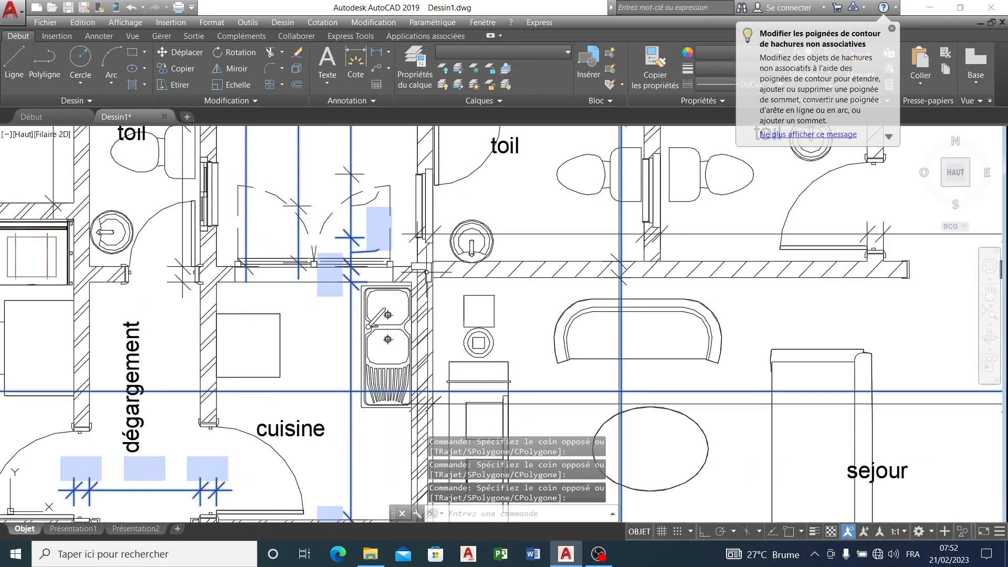
scroll(367, 159, "up", 4)
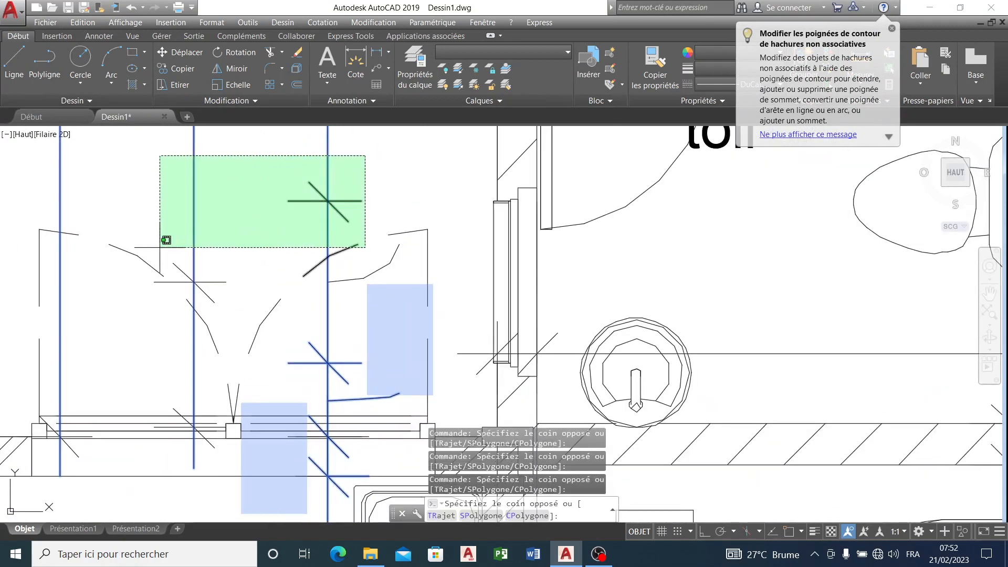
left_click(189, 223)
left_click(355, 276)
left_click(233, 236)
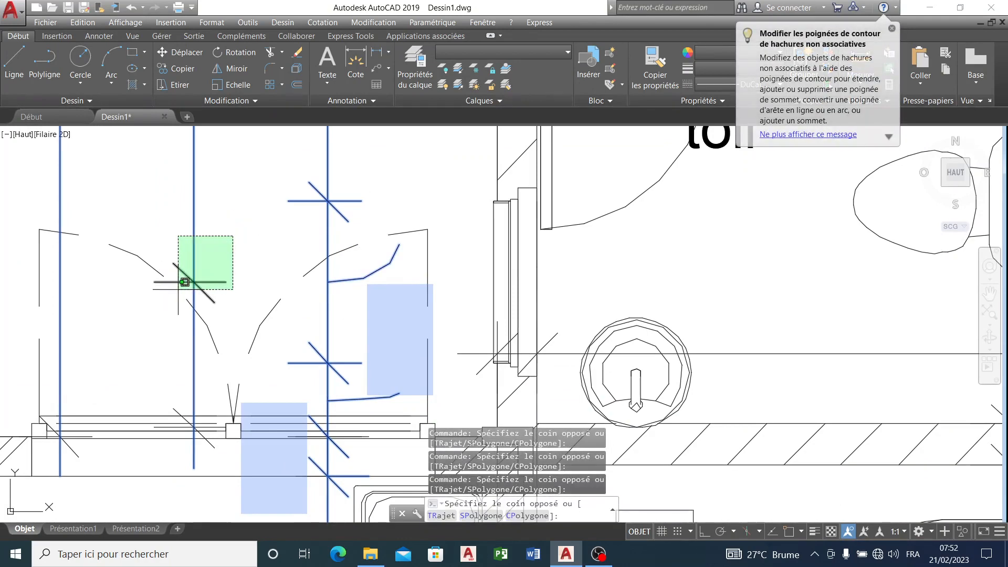
left_click(184, 282)
- Add the dimension ticks and text at the wall beside the lower-left toil's door to the selection
scroll(318, 299, "down", 4)
scroll(138, 347, "up", 6)
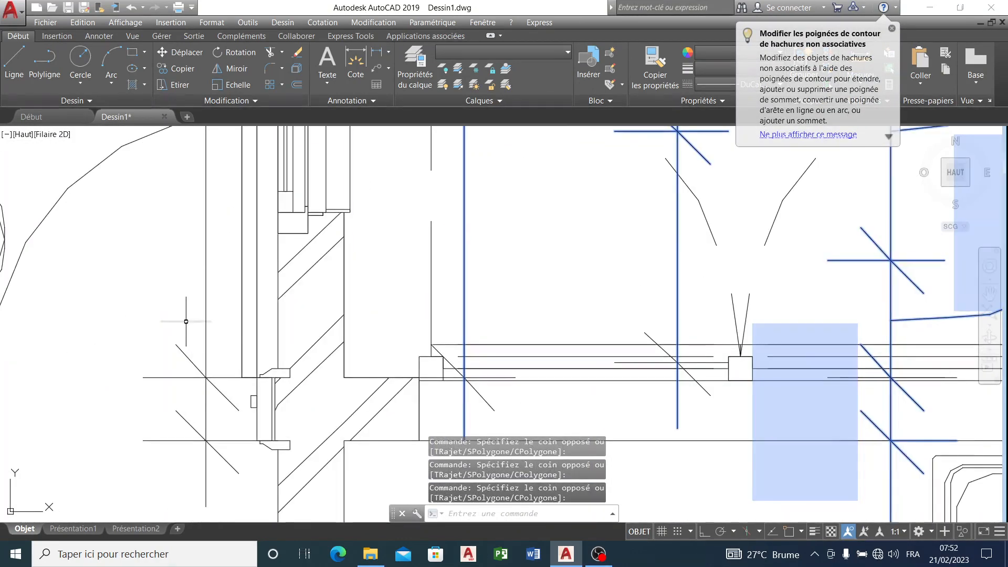
left_click(224, 347)
left_click(132, 467)
scroll(304, 338, "down", 6)
scroll(216, 241, "down", 3)
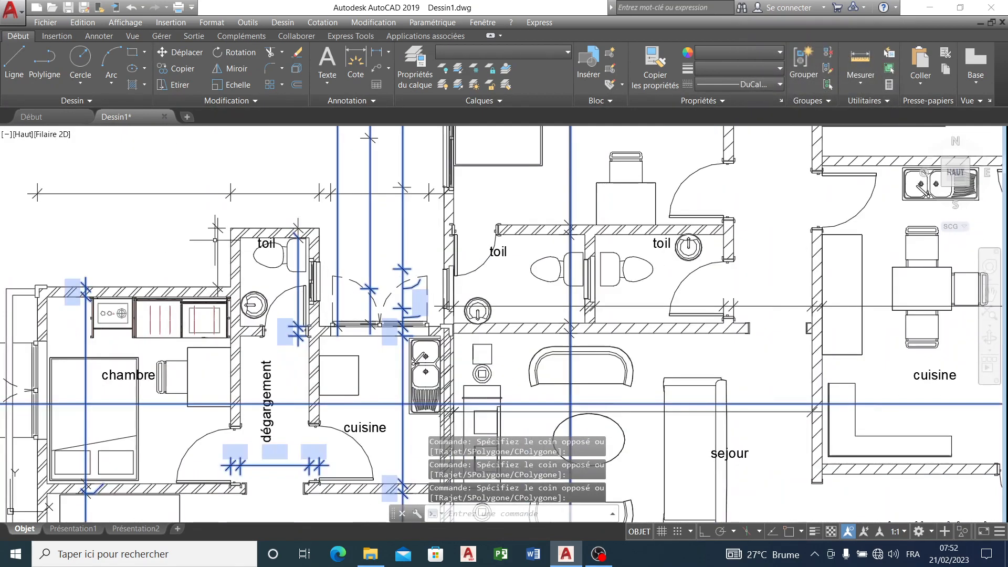
- Add the vertical dimension outside the lower-left toil and the text and ticks at its upper wall to the selection
scroll(236, 188, "up", 7)
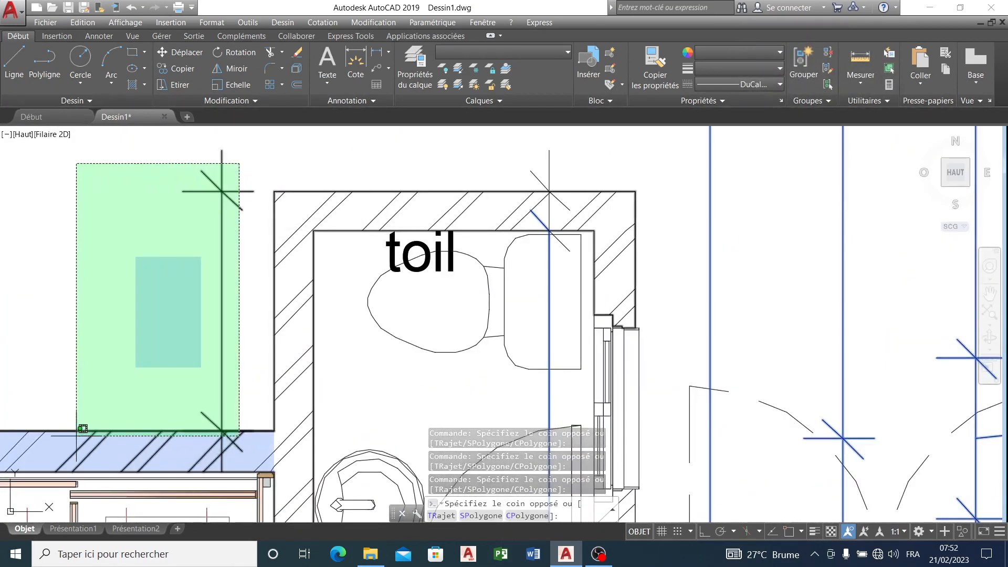
left_click(79, 430)
scroll(155, 389, "down", 4)
scroll(357, 279, "up", 3)
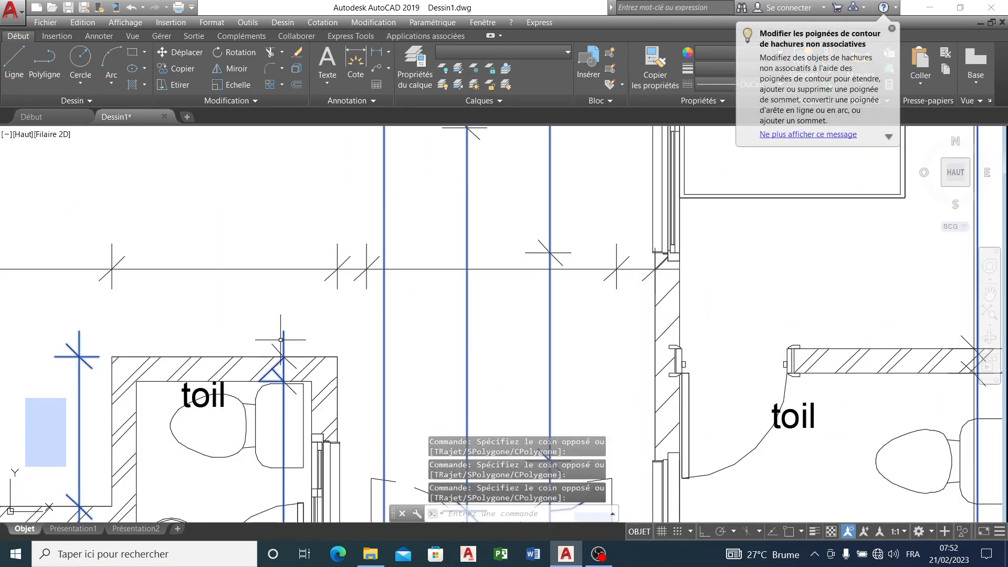
key("Escape")
scroll(423, 349, "down", 2)
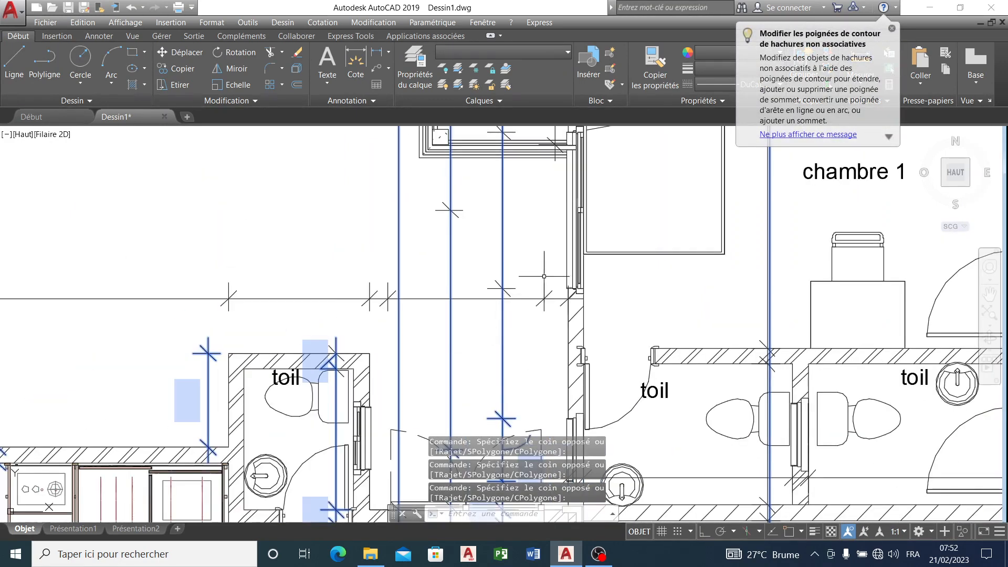
- Add the horizontal dimension chain above the lower-left wing, with its texts and ticks up to chambre 1's wall, to the selection
scroll(515, 326, "down", 3)
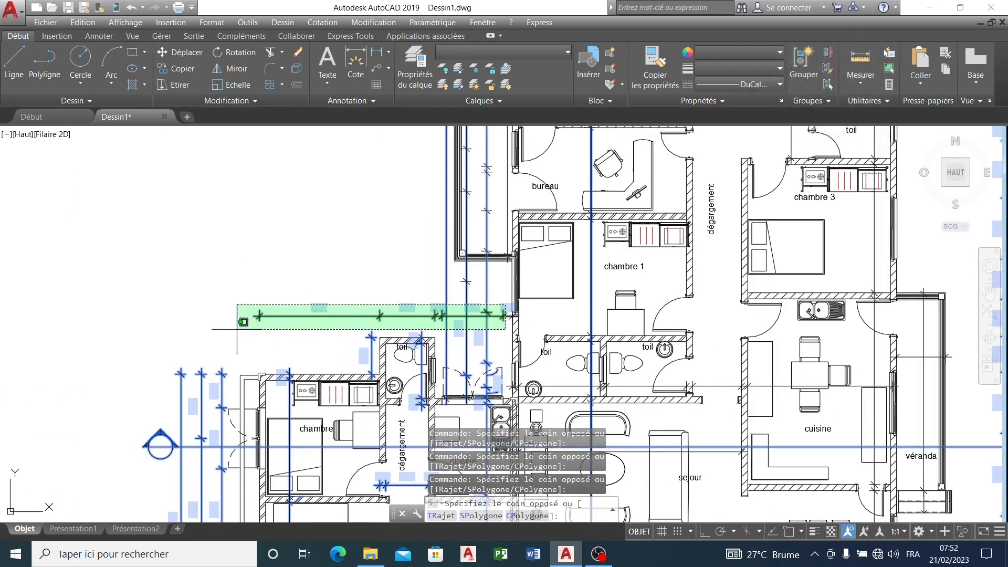
left_click(215, 321)
scroll(504, 310, "up", 5)
left_click(471, 214)
left_click(380, 286)
scroll(453, 298, "down", 5)
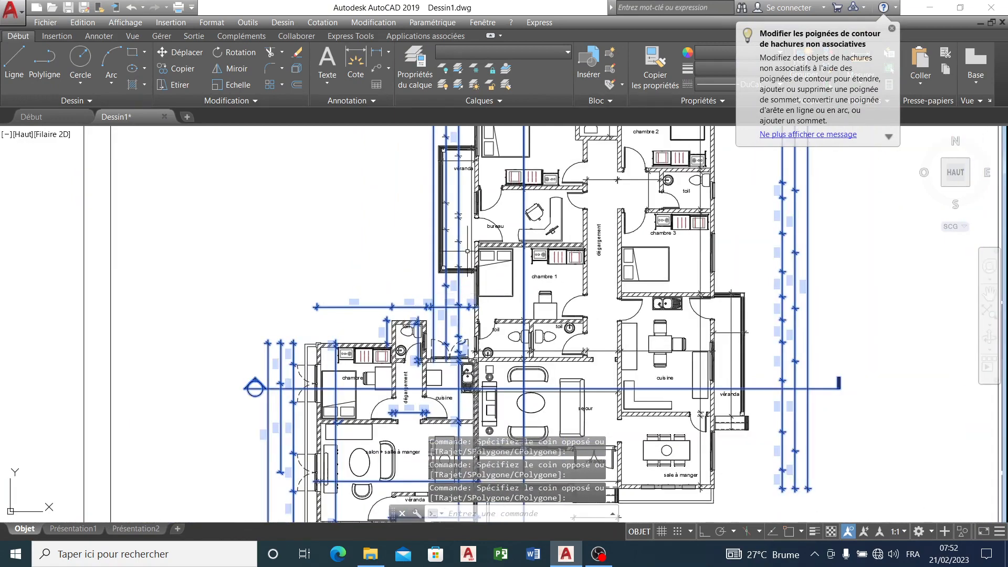
- Add the texts and ticks of the vertical dimensions inside the véranda beside the bureau to the selection
scroll(442, 180, "up", 5)
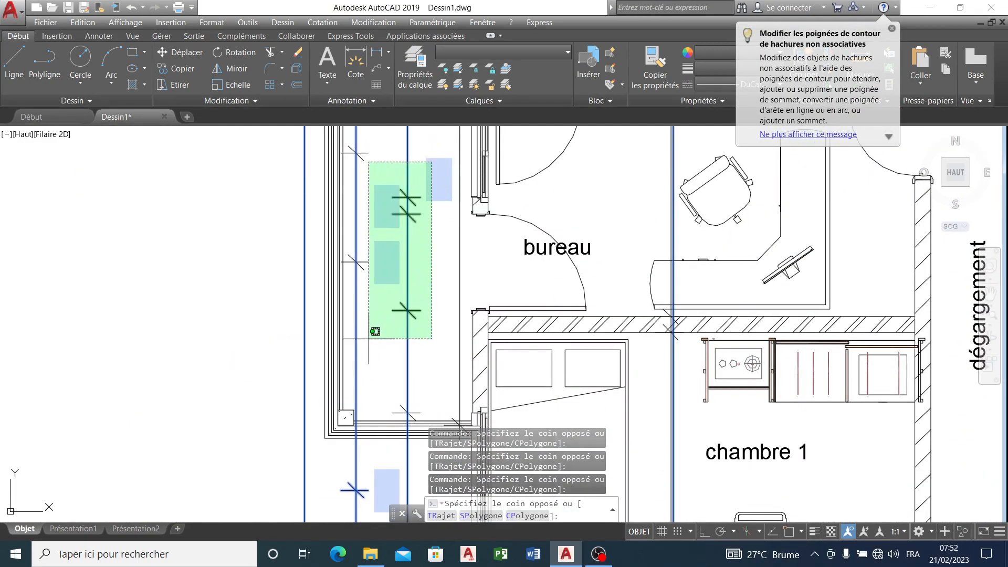
left_click(336, 376)
scroll(447, 291, "down", 5)
scroll(446, 290, "up", 5)
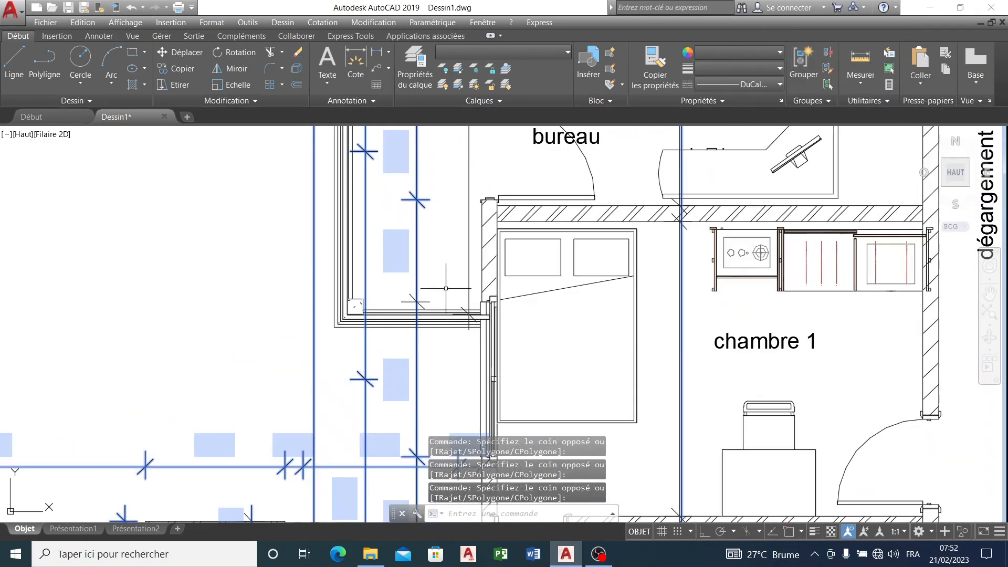
- Add the ticks at the véranda's lower edge and the vertical dimension line next to chambre 1's wall to the selection
left_click(443, 284)
scroll(399, 302, "up", 4)
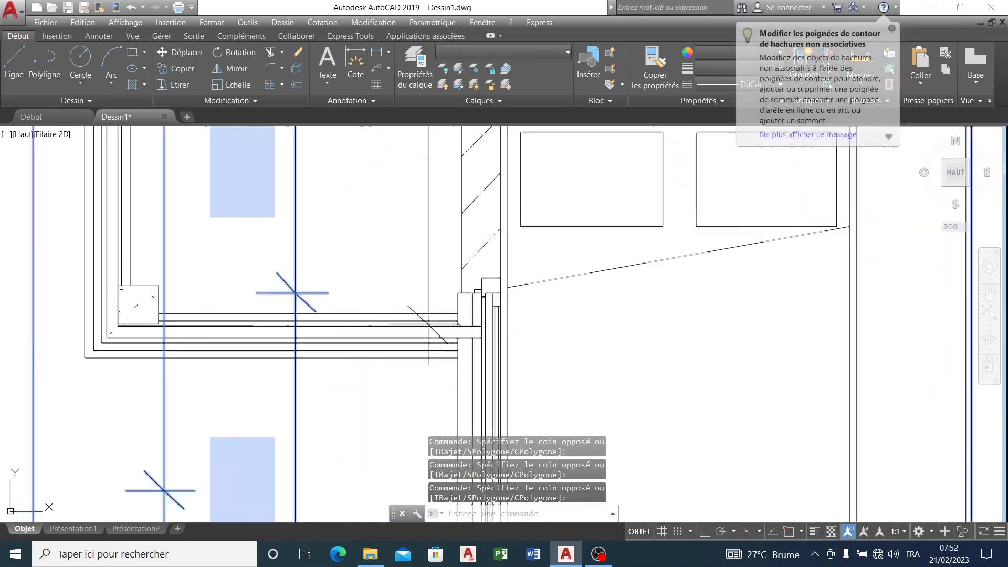
scroll(442, 269, "up", 2)
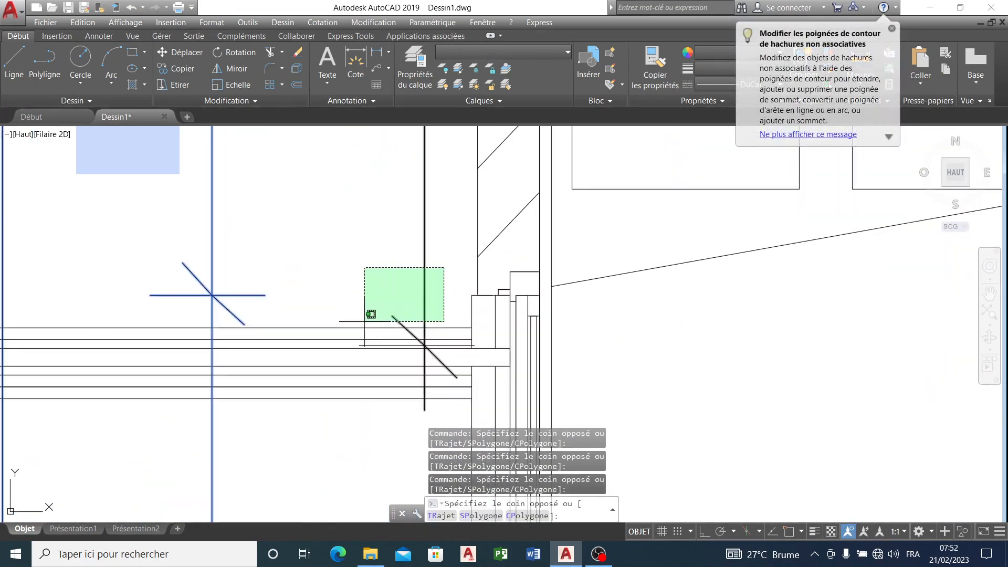
left_click(364, 321)
scroll(481, 381, "down", 5)
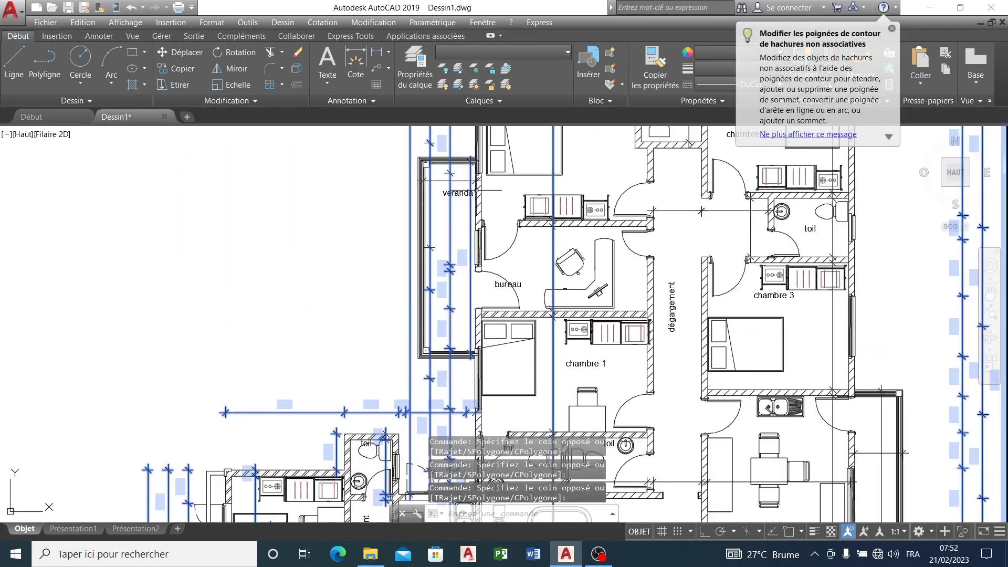
- Add the horizontal dimension crossing the upper part of the véranda, with its text and ticks, to the selection
scroll(467, 184, "up", 2)
scroll(423, 140, "up", 4)
left_click(523, 160)
left_click(339, 291)
left_click(206, 252)
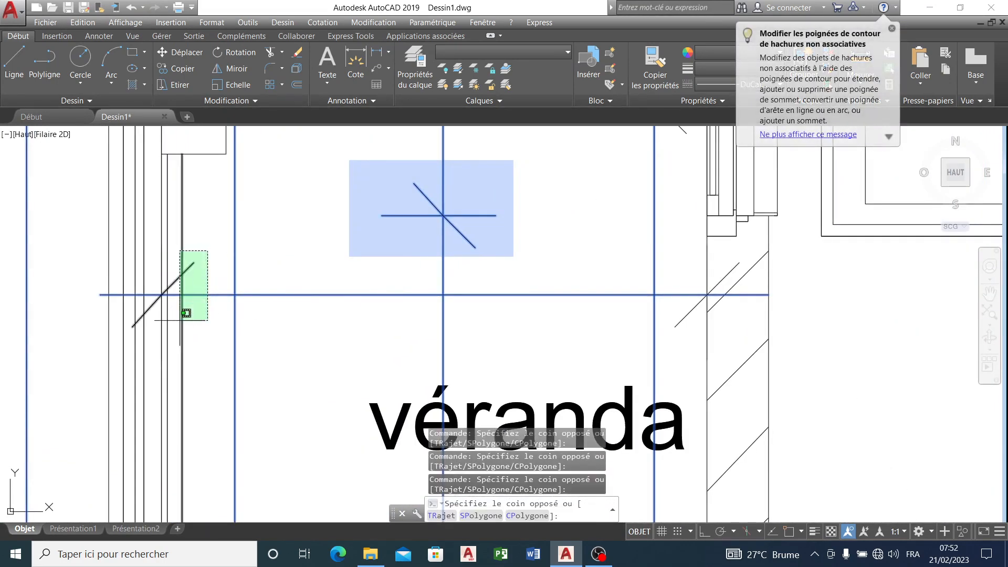
left_click(186, 317)
scroll(310, 326, "down", 6)
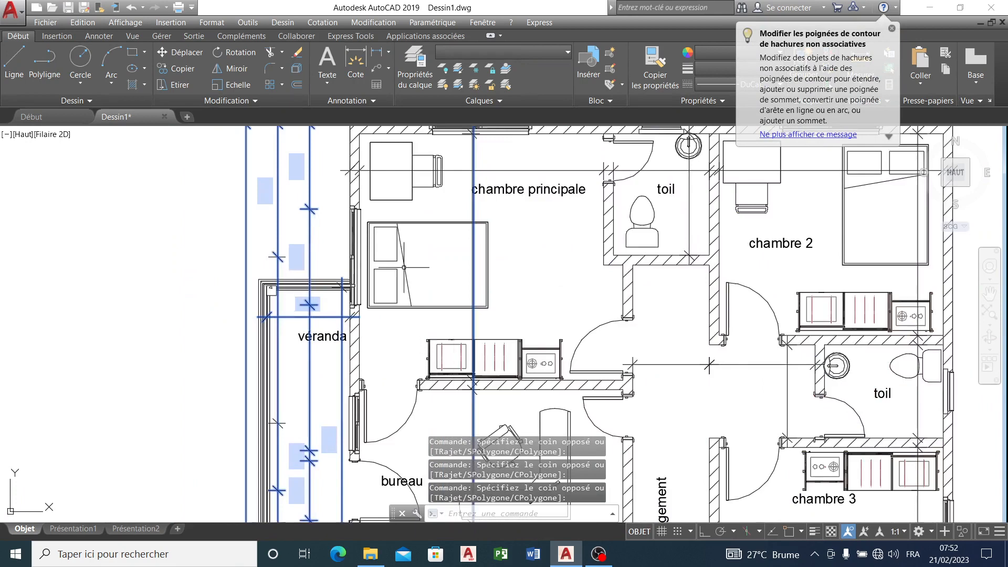
- Add the horizontal dimension line through chambre principale, with the text and both ticks at its outer wall, to the selection
scroll(409, 251, "down", 3)
scroll(438, 246, "up", 2)
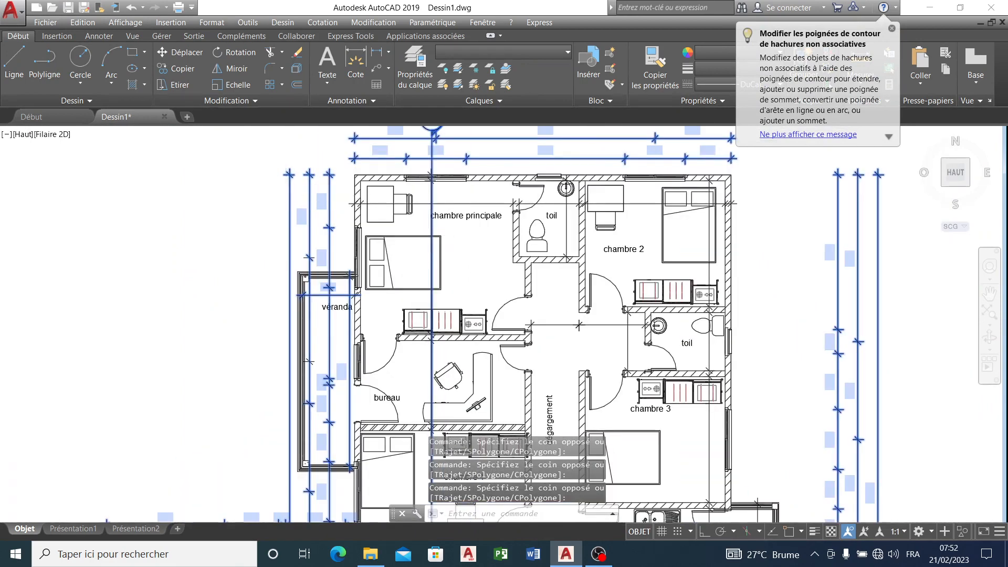
scroll(472, 231, "up", 7)
scroll(383, 215, "down", 5)
scroll(255, 217, "up", 6)
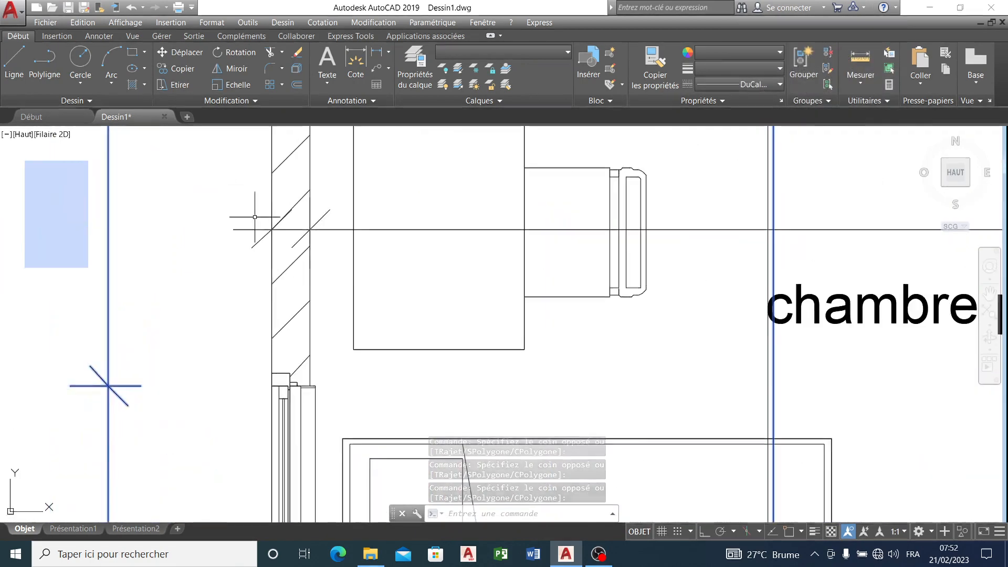
left_click(259, 219)
left_click(216, 289)
scroll(317, 240, "down", 6)
scroll(318, 235, "up", 6)
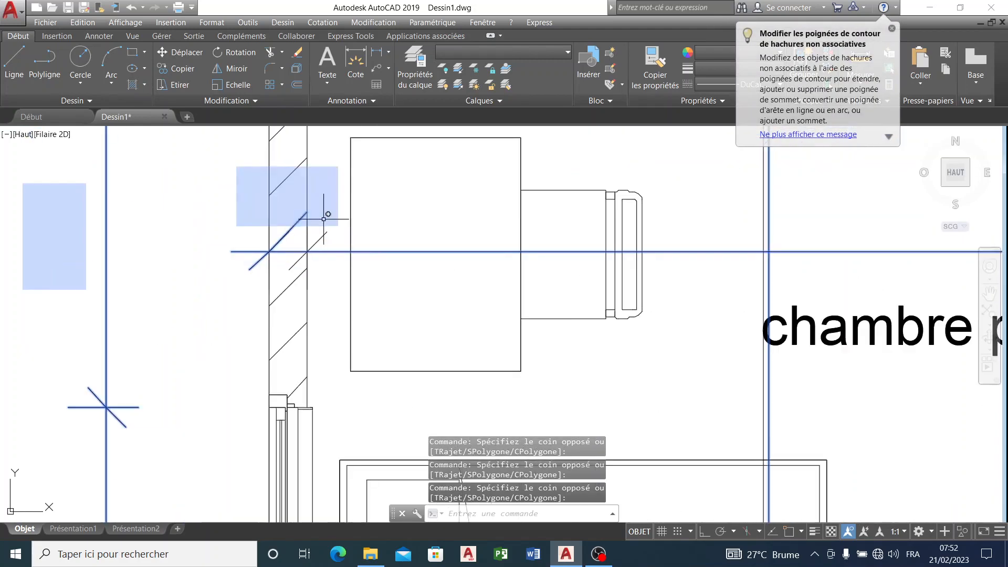
left_click(347, 187)
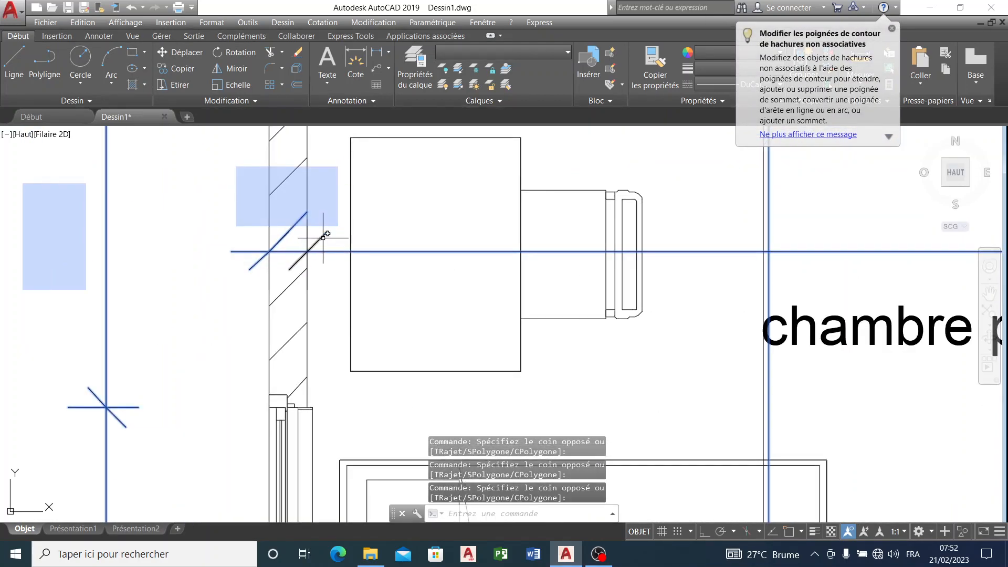
left_click(323, 237)
scroll(324, 237, "down", 5)
- Add the dimension text and both ticks at the wall between chambre principale and its toil to the selection
scroll(546, 253, "up", 5)
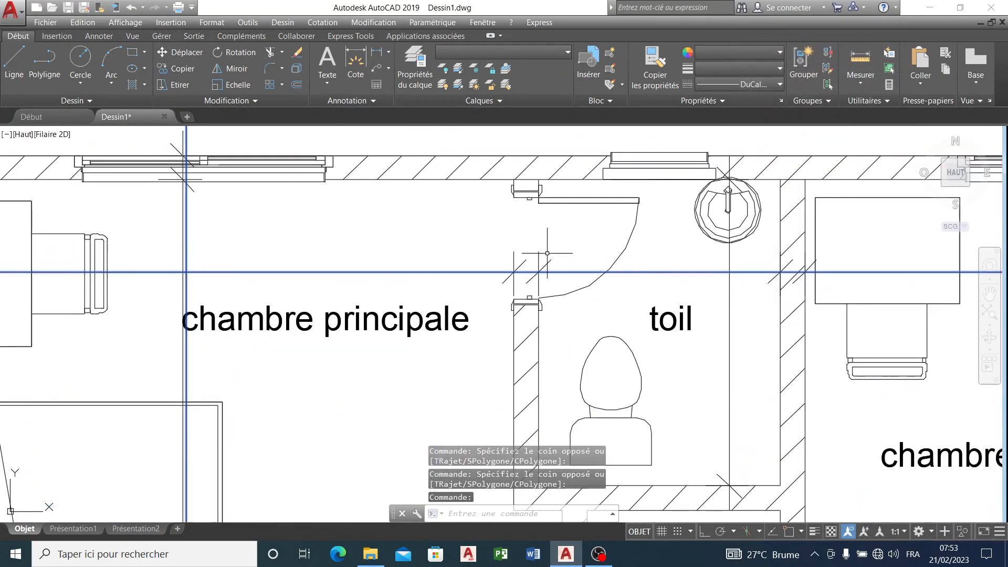
left_click(580, 234)
scroll(462, 283, "down", 5)
- Add the vertical dimension through the toil next to chambre principale, with its text and ticks, to the selection
scroll(517, 245, "up", 6)
left_click(517, 245)
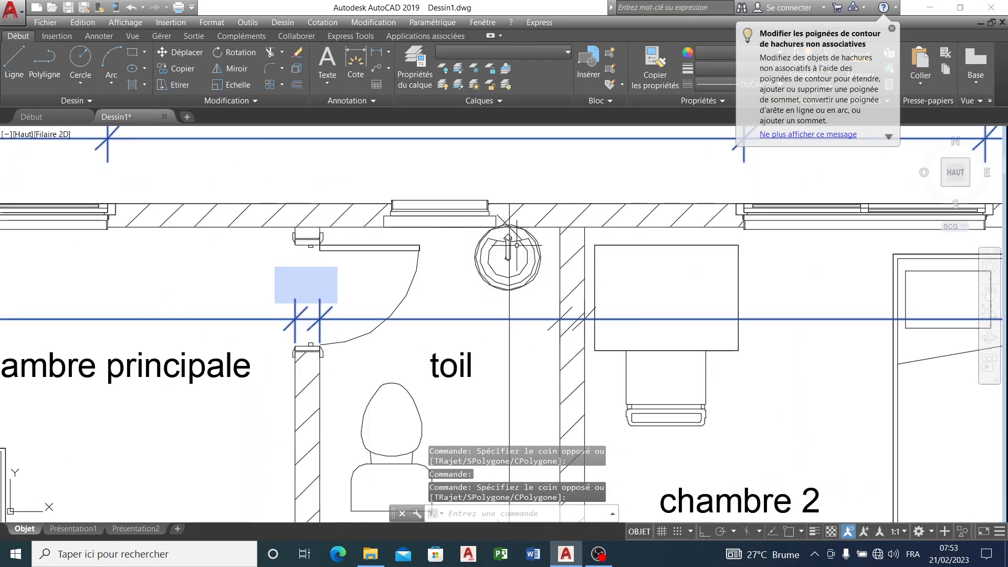
left_click(521, 297)
left_click(473, 359)
scroll(459, 246, "down", 5)
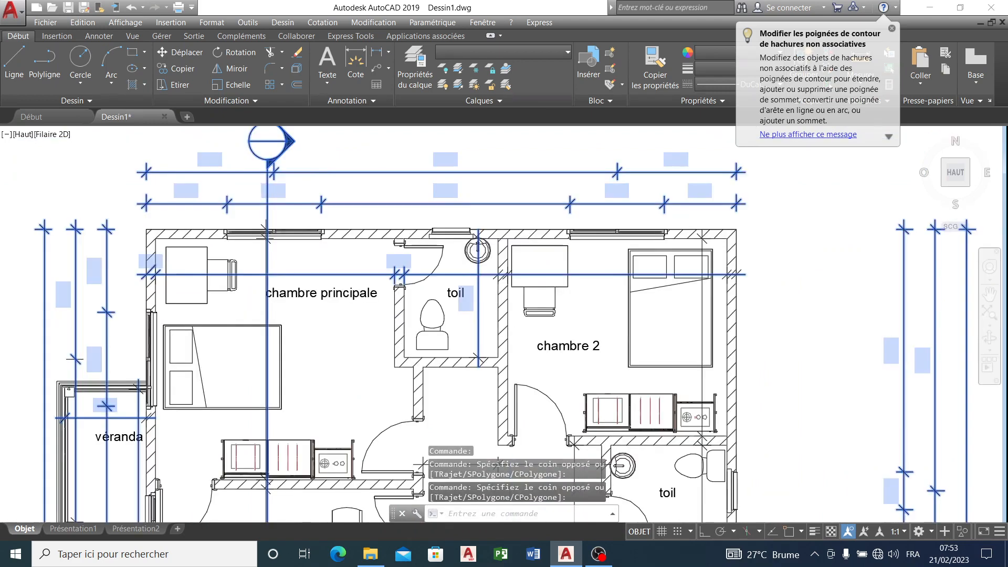
scroll(478, 345, "up", 7)
left_click(373, 397)
scroll(373, 397, "down", 6)
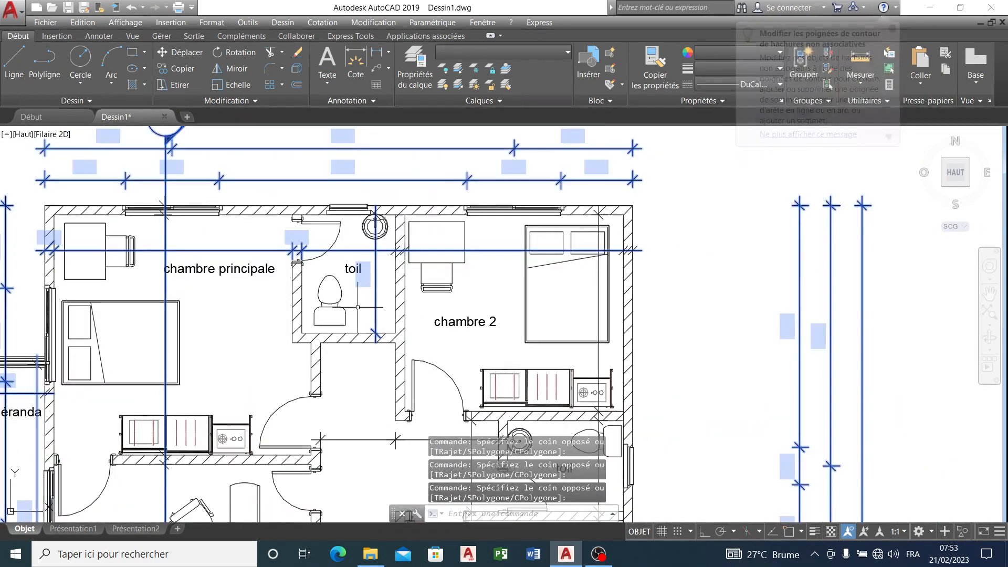
- Add the vertical dimension line through chambre 2 and the ticks at the room's exterior wall to the selection
scroll(430, 239, "up", 3)
scroll(643, 213, "up", 4)
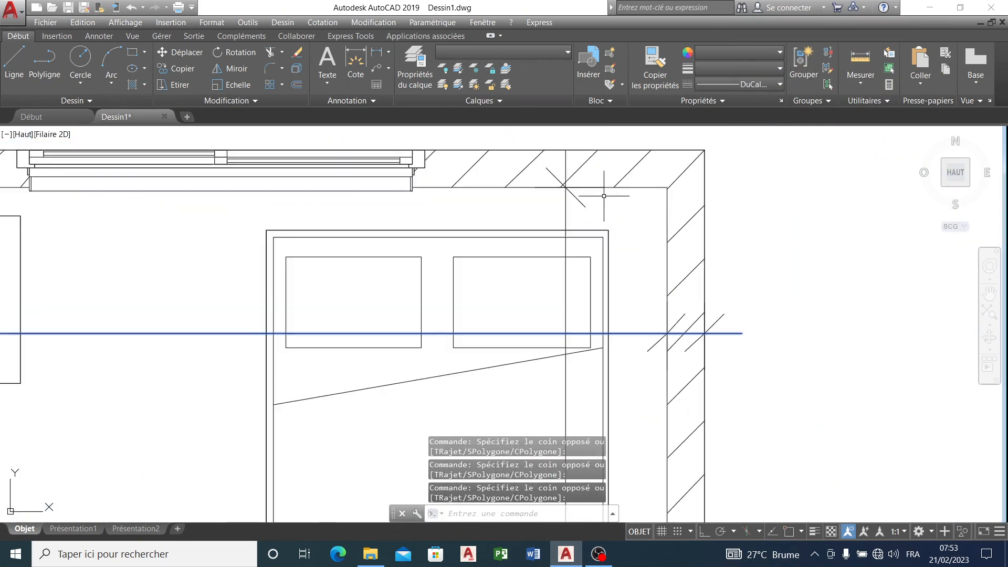
scroll(519, 224, "down", 5)
scroll(587, 212, "up", 5)
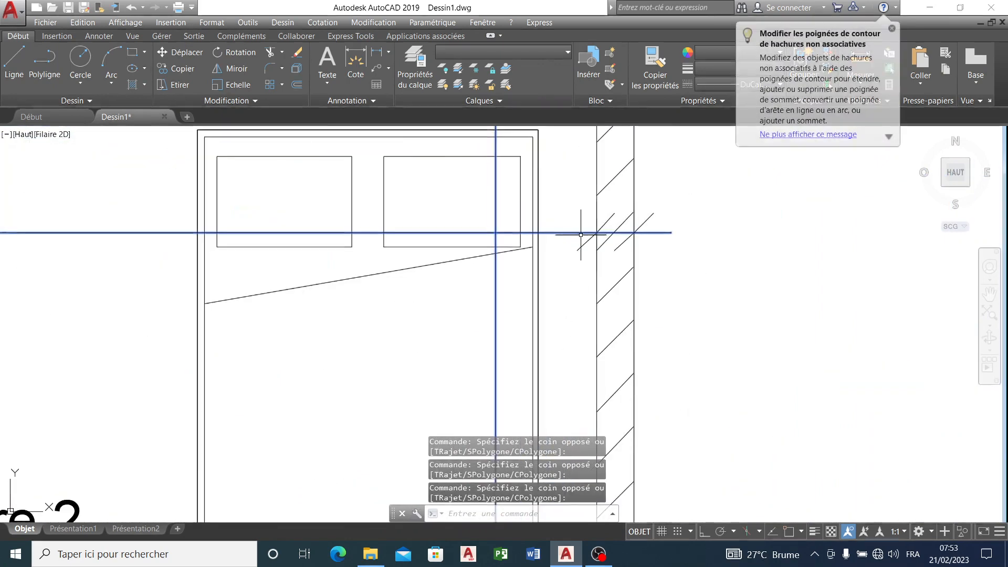
left_click(671, 198)
scroll(648, 264, "down", 5)
- Add the horizontal dimension chain across the upper dégargement and the vertical dimension line before the toil, with their texts, to the selection
scroll(587, 247, "up", 7)
scroll(465, 265, "down", 2)
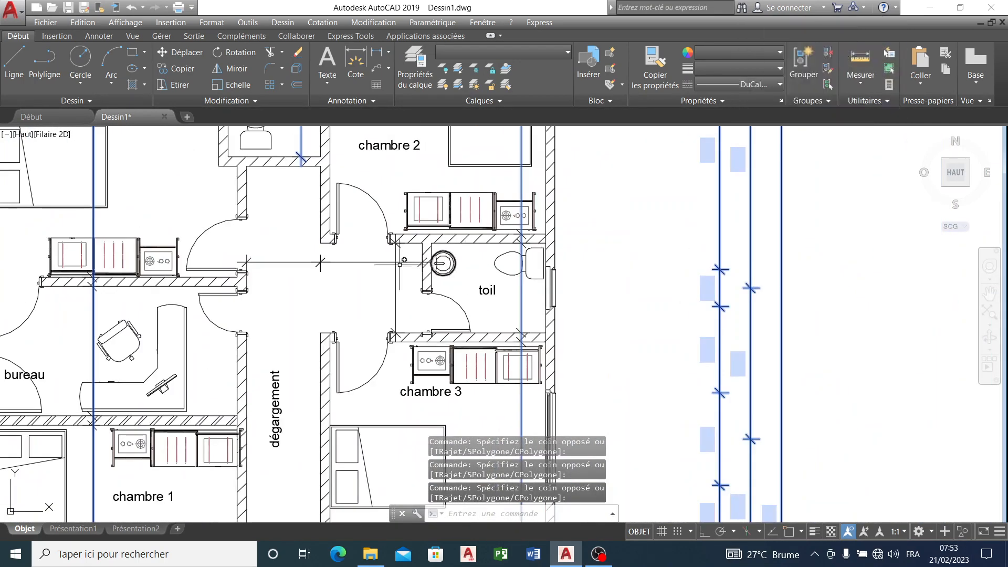
scroll(398, 260, "up", 4)
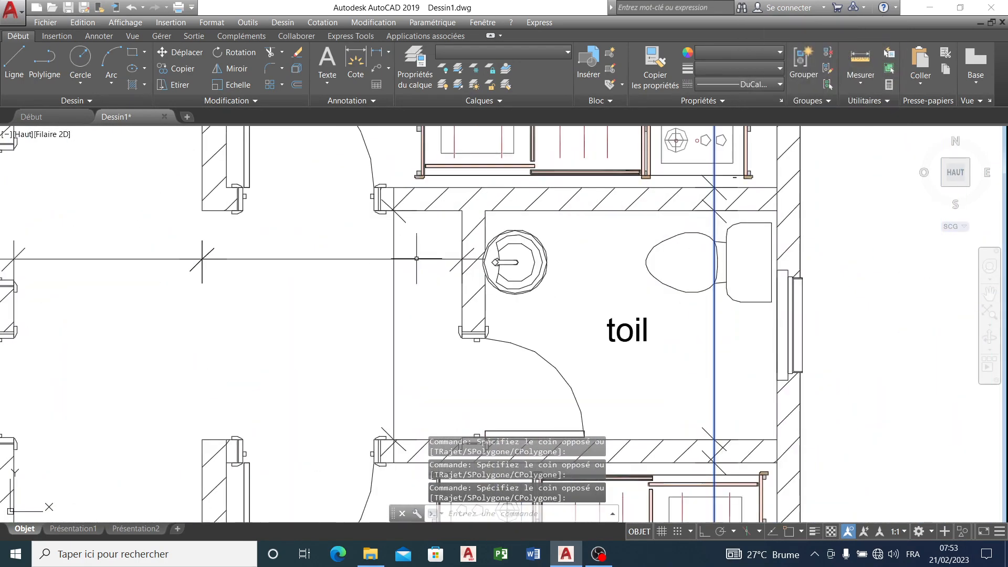
left_click(455, 228)
left_click(149, 327)
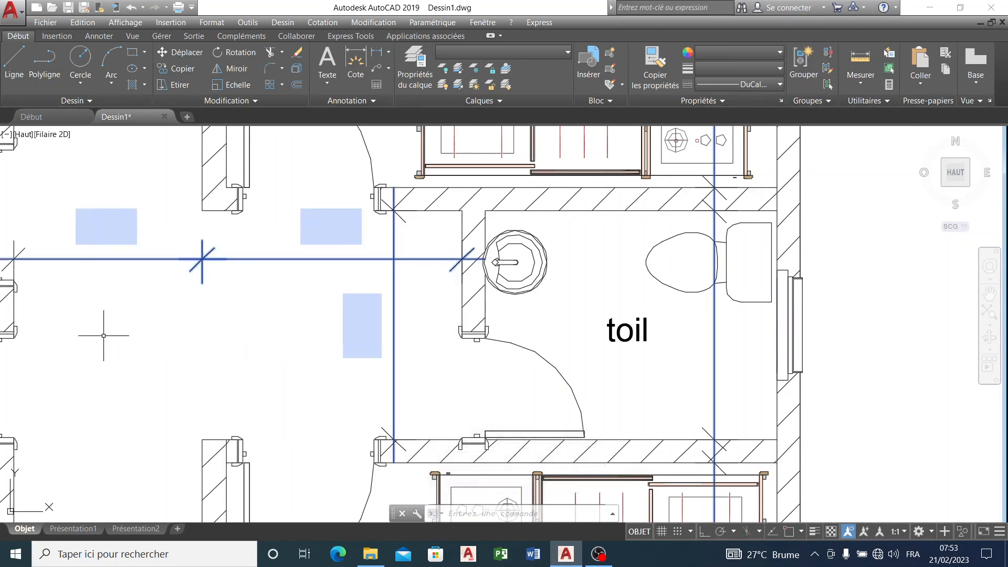
- Add the upper and lower ticks of the vertical dimension in front of the toil above chambre 3 to the selection
scroll(452, 201, "up", 4)
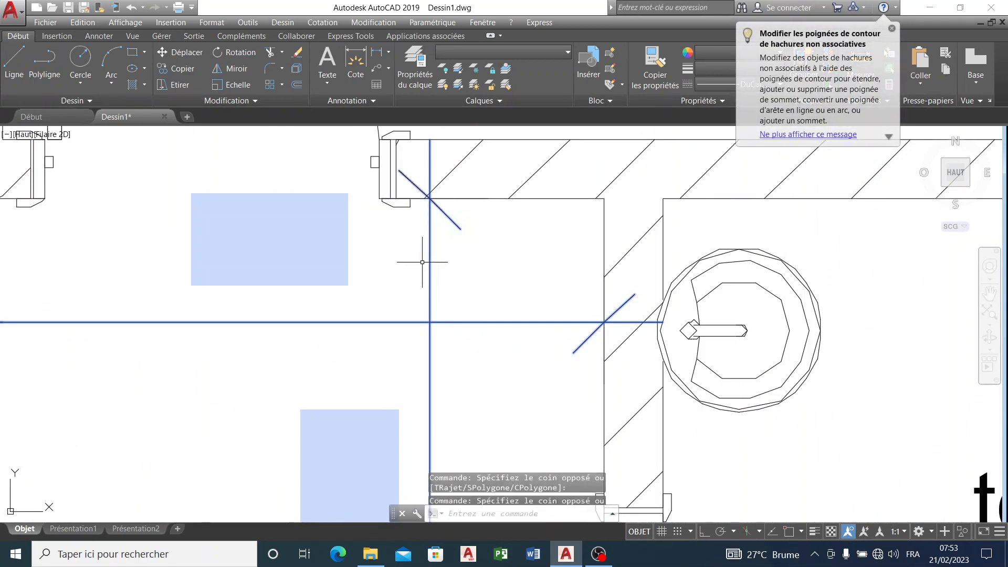
scroll(422, 261, "down", 5)
scroll(415, 349, "up", 6)
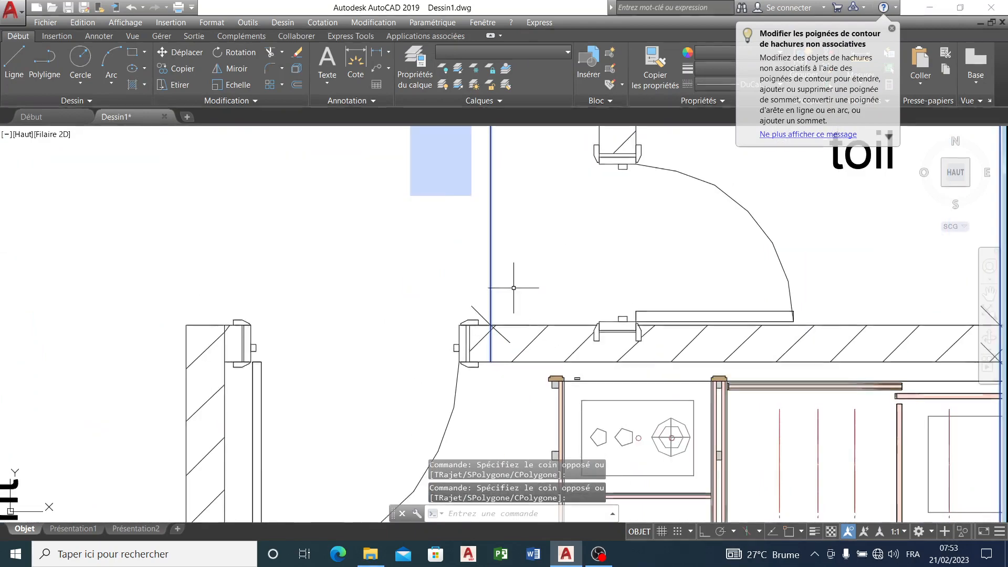
scroll(466, 306, "down", 2)
scroll(614, 308, "up", 1)
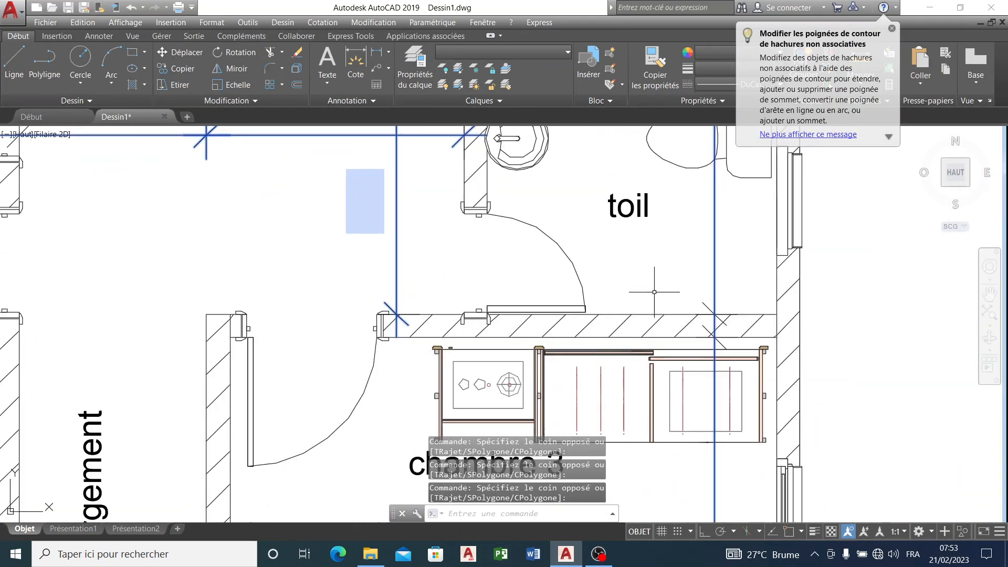
- Add the dimension text and both ticks at the wall between the toil and chambre 3 to the selection
left_click(739, 291)
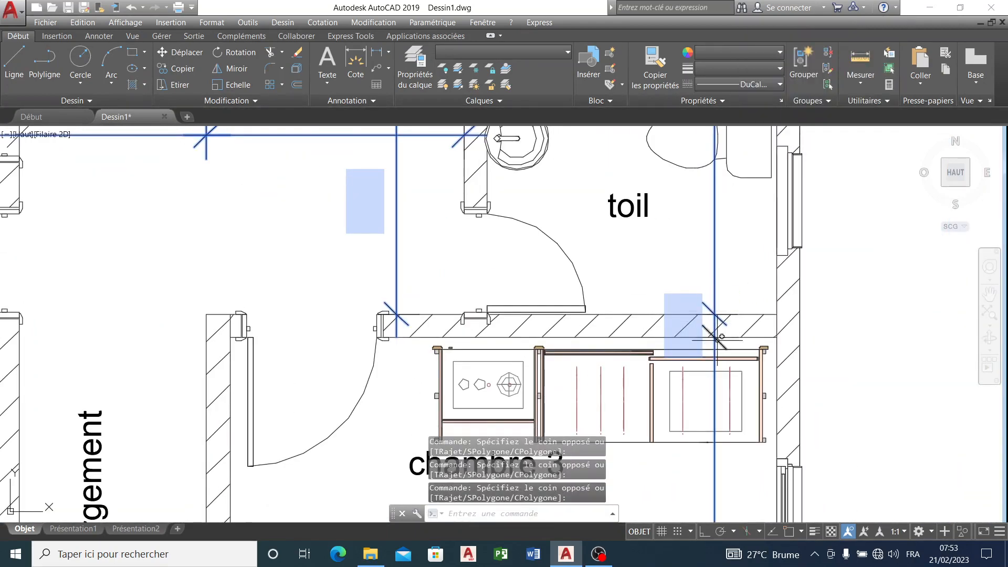
scroll(704, 335, "up", 3)
left_click(715, 348)
left_click(744, 341)
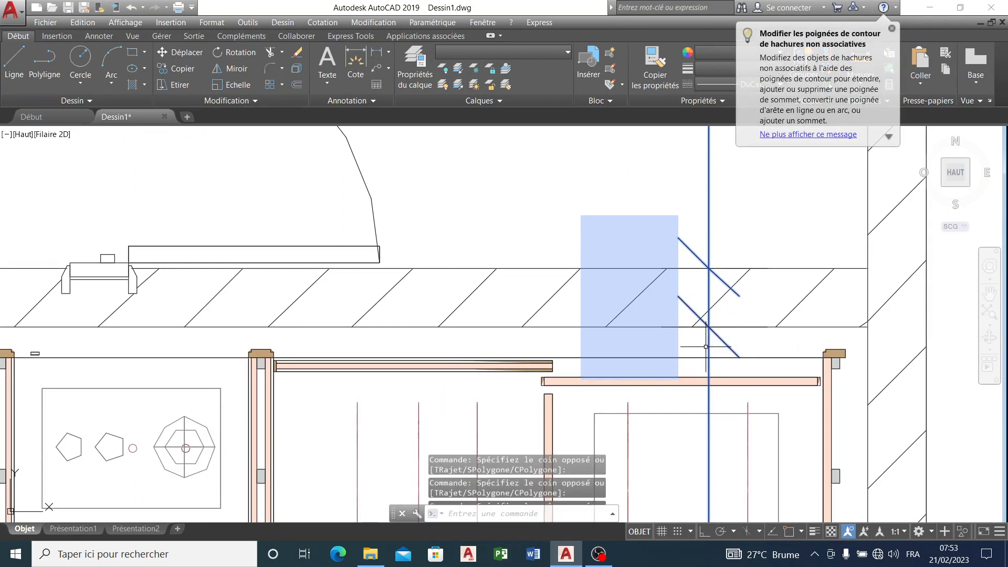
- Move the selected dimension linework to the PDF_Texte layer and clear the selection
scroll(705, 346, "down", 4)
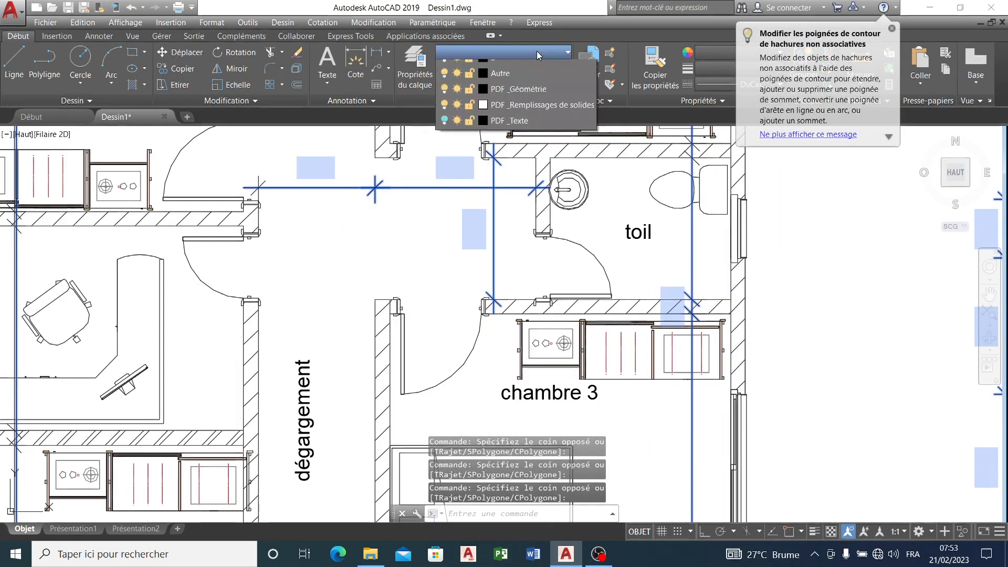
left_click(524, 134)
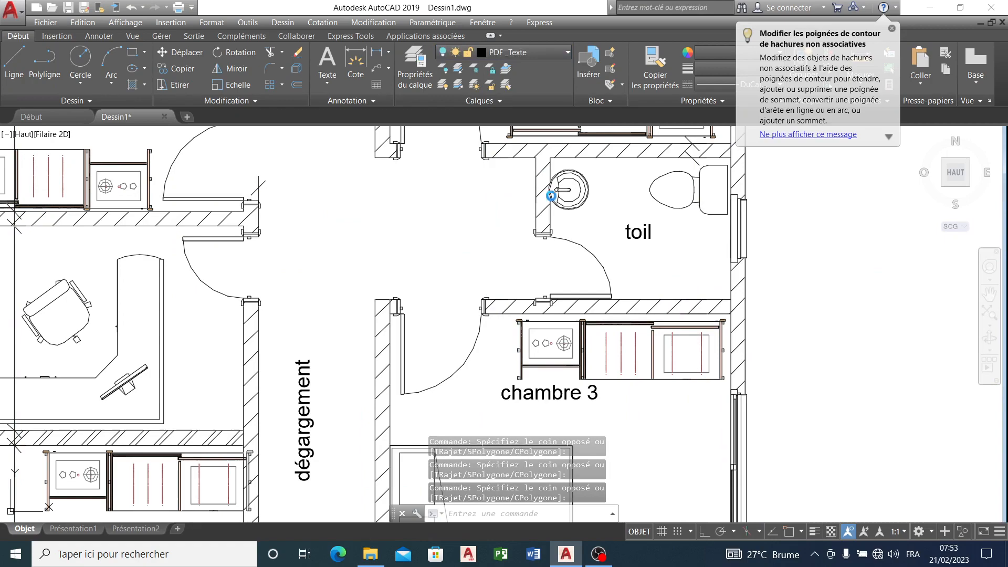
left_click(584, 290)
- Select the small stray mark outside the plan above chambre principale
scroll(589, 288, "down", 6)
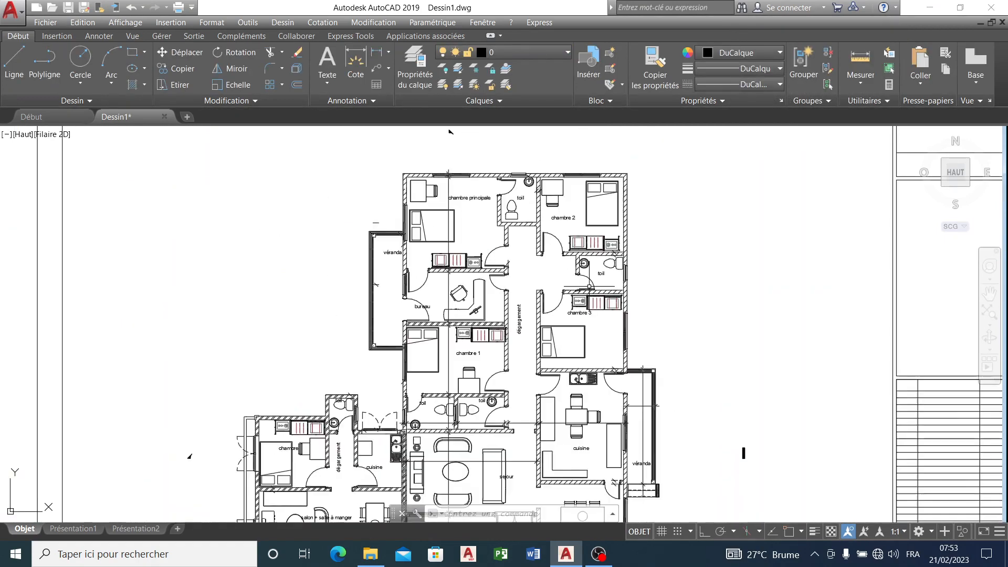
scroll(495, 179, "up", 8)
scroll(495, 185, "down", 5)
scroll(466, 281, "up", 6)
left_click(465, 256)
left_click(372, 306)
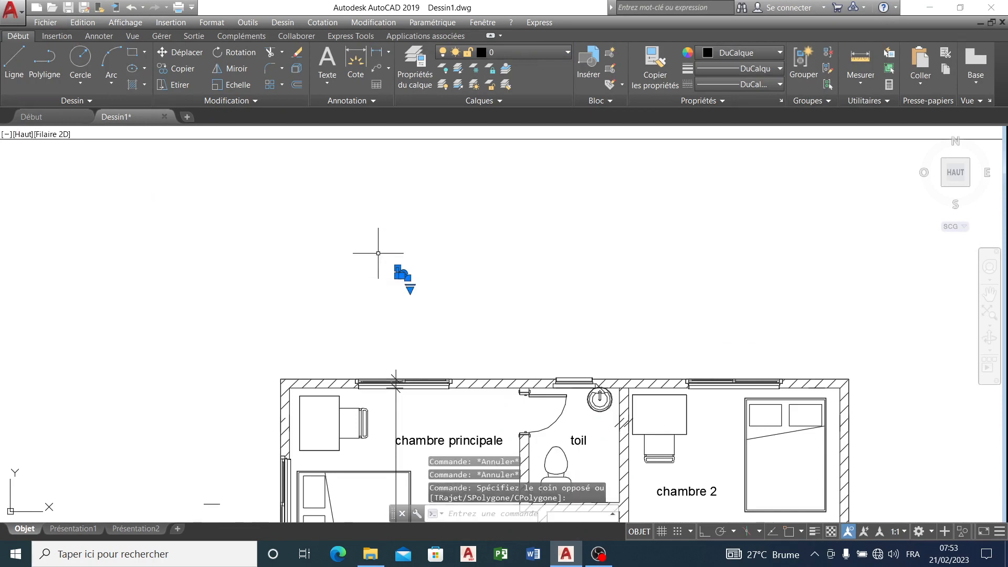
- Add the vertical dimension line through chambre principale with its text and ticks at the upper exterior wall to the selection
scroll(371, 254, "down", 4)
scroll(391, 310, "up", 6)
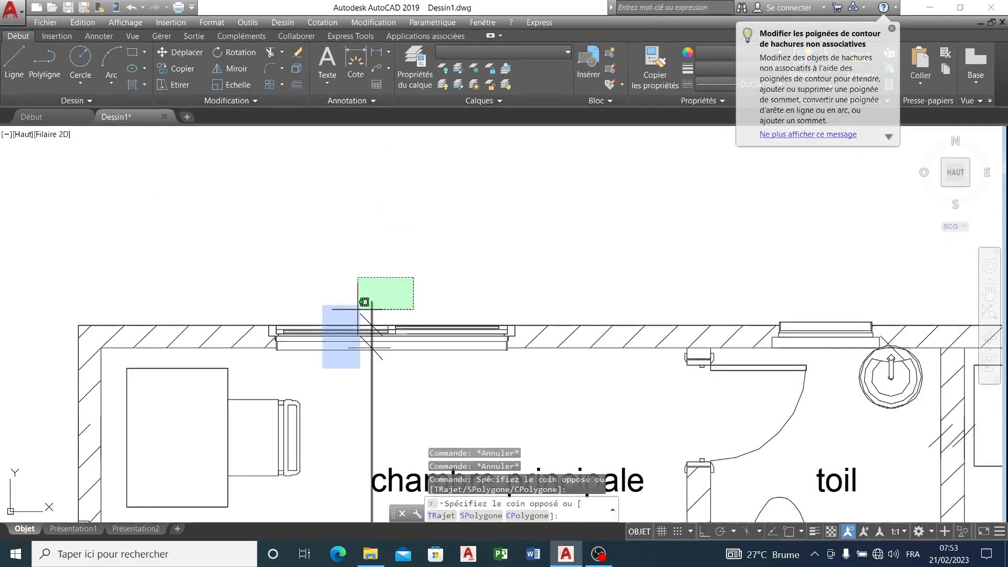
left_click(358, 309)
scroll(374, 314, "up", 4)
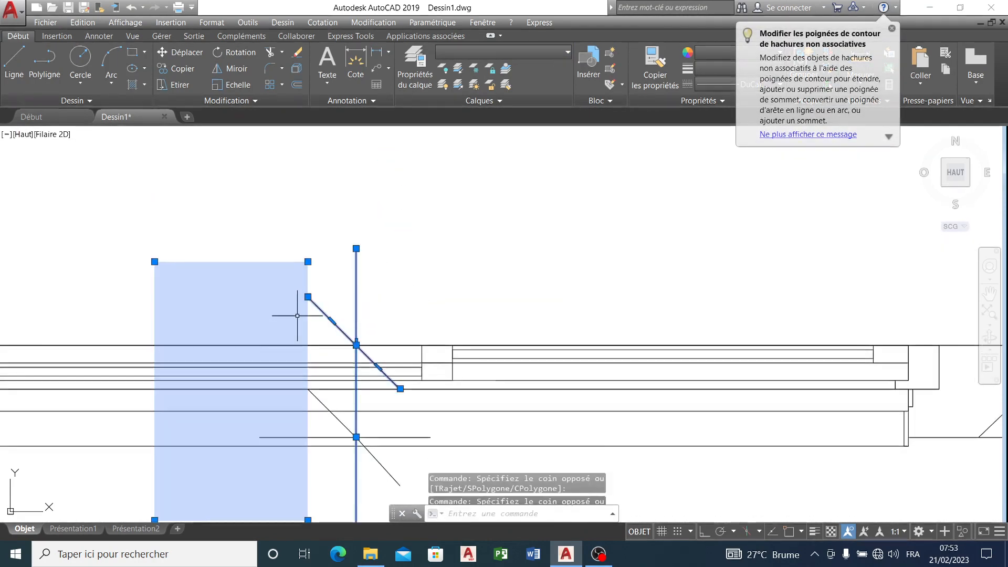
scroll(362, 315, "down", 2)
scroll(362, 316, "up", 2)
left_click(346, 337)
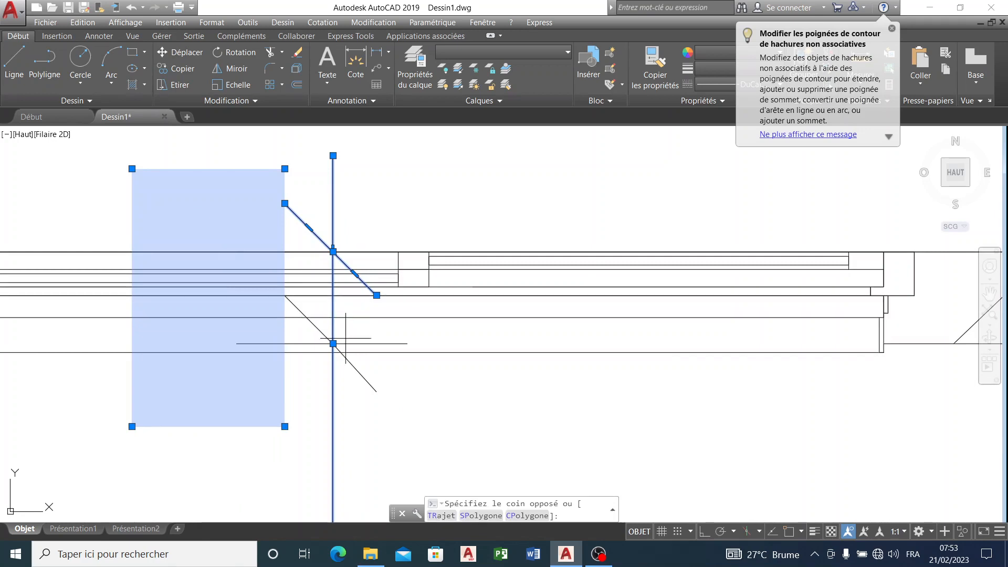
left_click(298, 348)
scroll(420, 199, "down", 4)
scroll(457, 236, "down", 2)
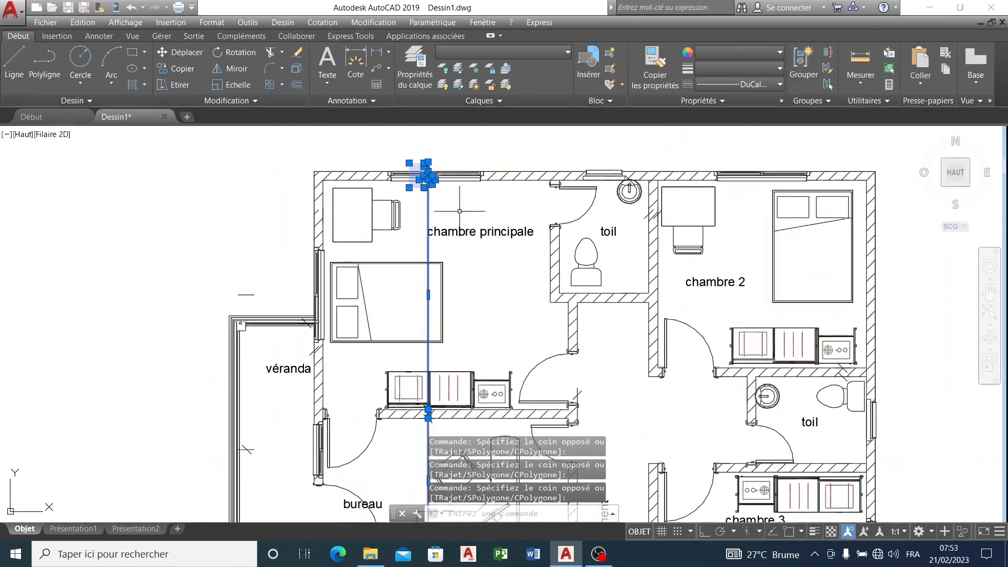
- Add the short dash above the left véranda and the two diagonal ticks near its exterior wall junction to the selection
scroll(248, 307, "up", 4)
left_click(282, 247)
left_click(186, 297)
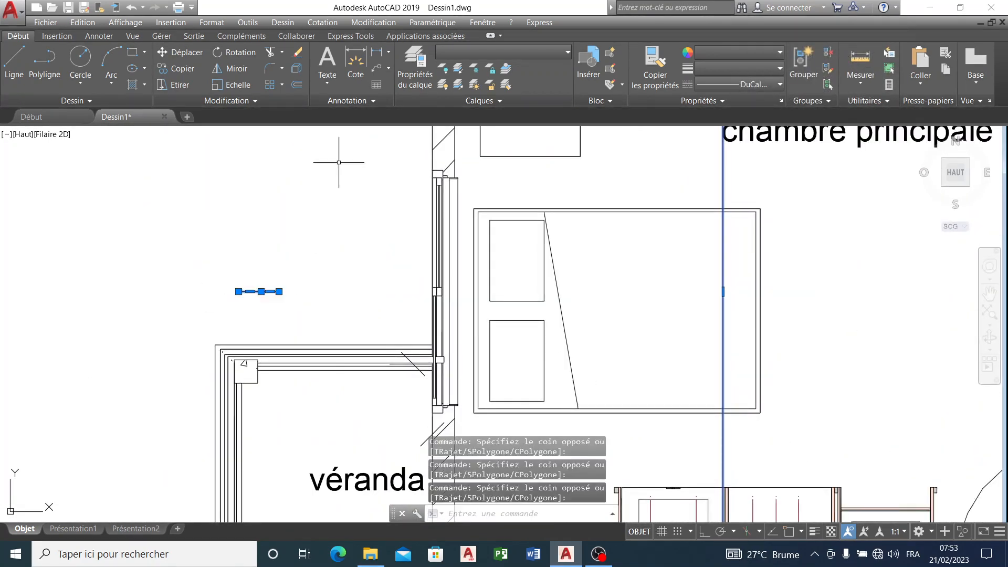
scroll(403, 291, "up", 1)
scroll(403, 290, "up", 4)
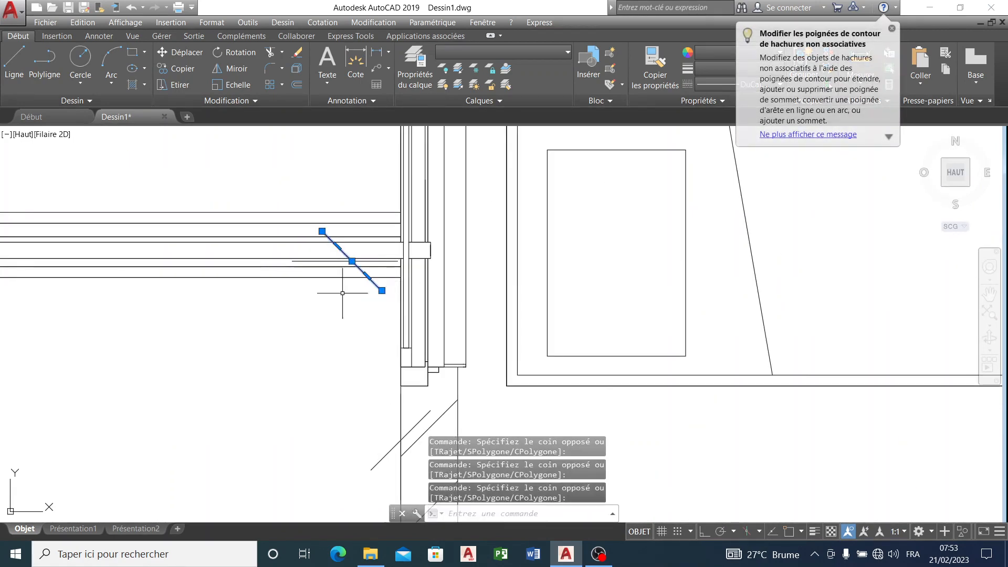
left_click(378, 426)
left_click(348, 473)
scroll(336, 304, "down", 3)
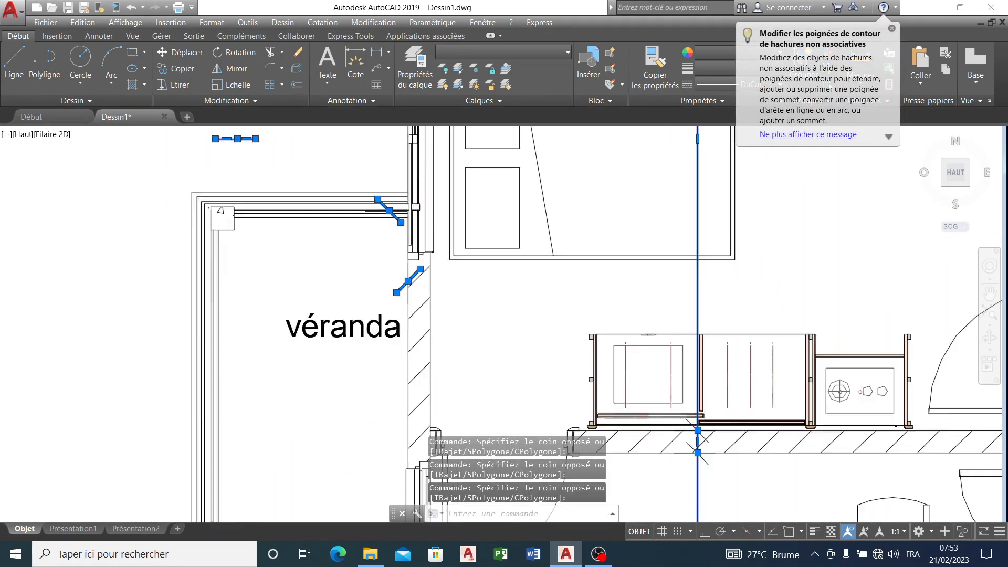
- Add the dimension tick marks at the outer side of the left véranda beside the bureau to the selection
scroll(328, 177, "down", 4)
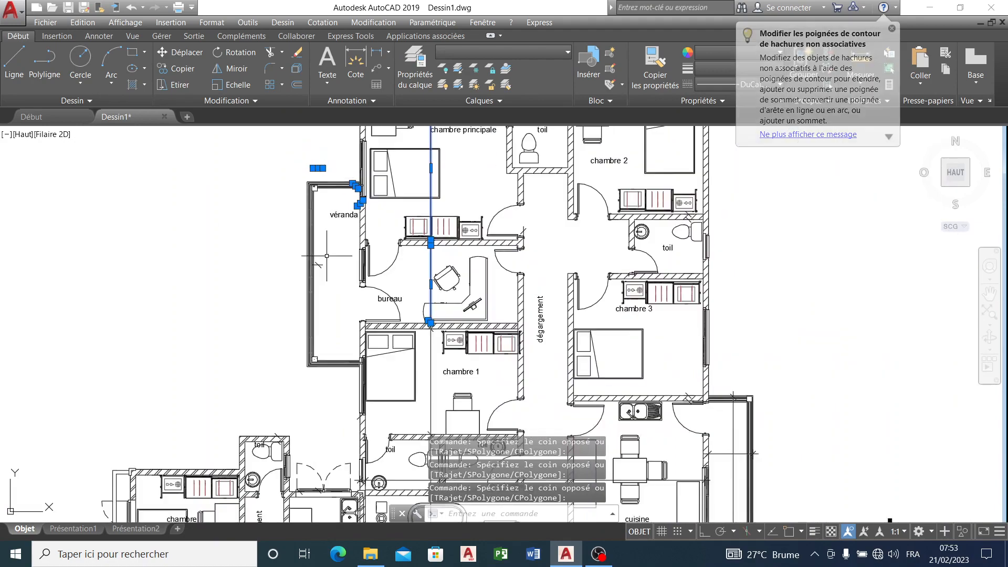
scroll(332, 265, "up", 6)
left_click(331, 255)
left_click(271, 336)
scroll(347, 210, "down", 4)
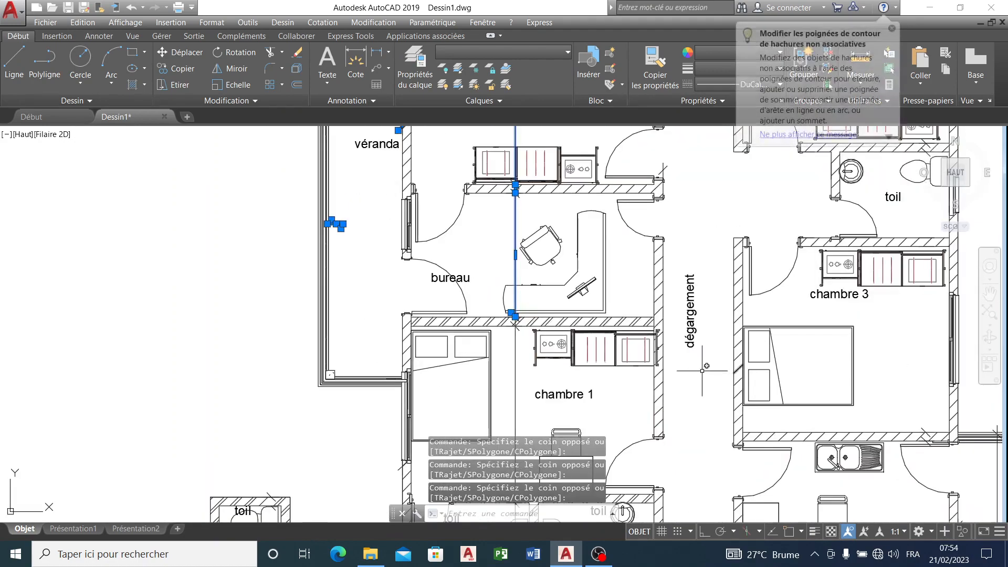
- Add the dimension text and ticks at the wall between the bureau and chambre 1 to the selection
scroll(462, 226, "down", 2)
scroll(482, 247, "up", 4)
scroll(540, 314, "up", 2)
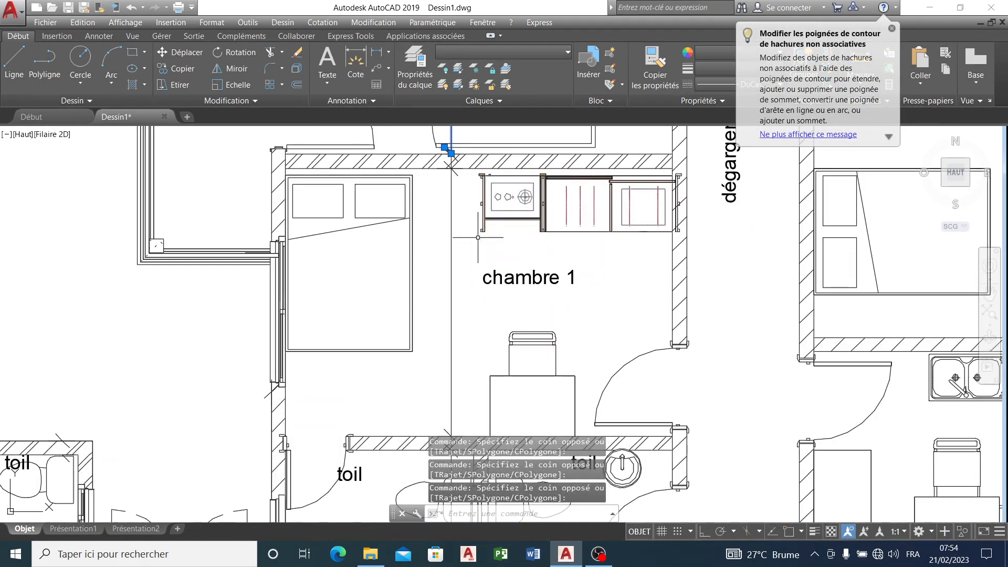
scroll(458, 173, "up", 6)
left_click(458, 174)
left_click(379, 196)
scroll(379, 196, "down", 10)
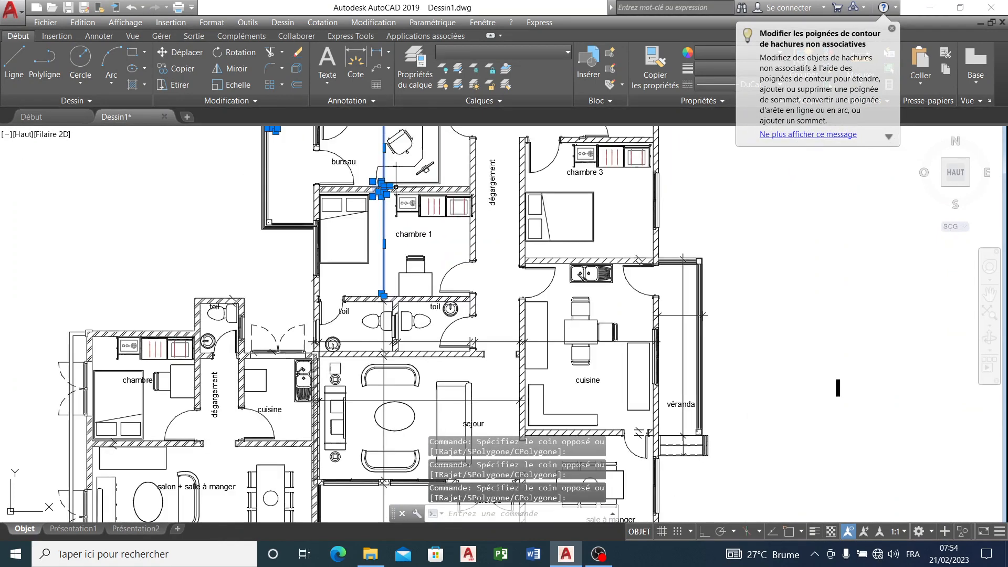
- Add the dimension ticks and text at the wall between chambre 1 and the toils to the selection
scroll(408, 320, "up", 5)
left_click(360, 193)
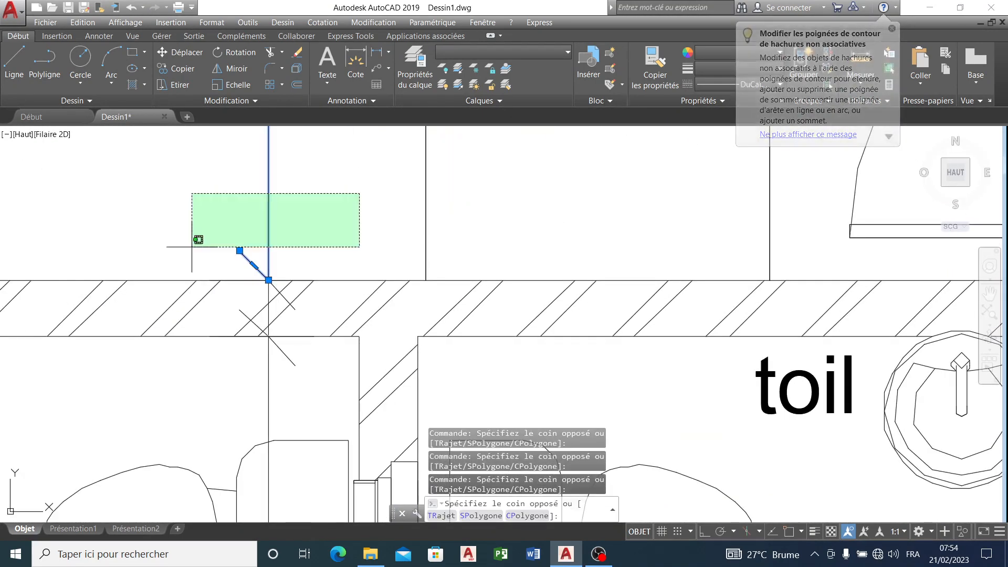
left_click(178, 280)
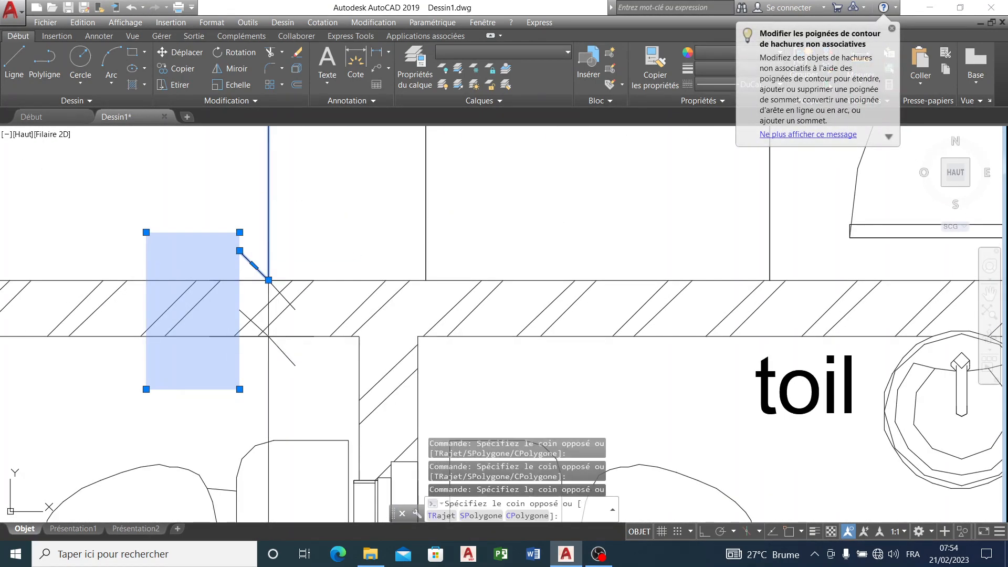
scroll(243, 371, "down", 4)
scroll(420, 344, "down", 2)
- Add the horizontal dimension line through the toils with its text and ticks at the exterior wall to the selection
scroll(331, 303, "up", 5)
left_click(353, 224)
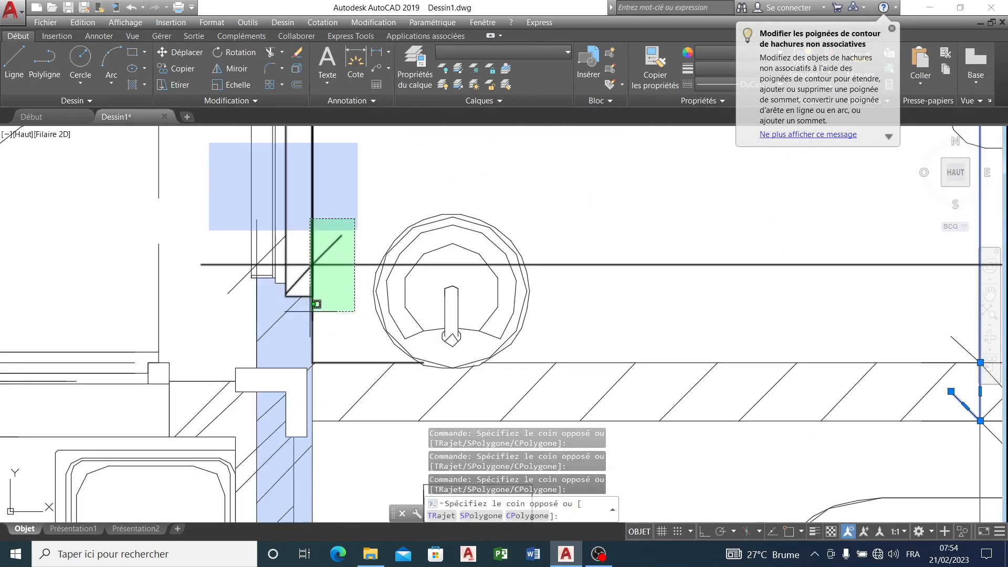
left_click(331, 292)
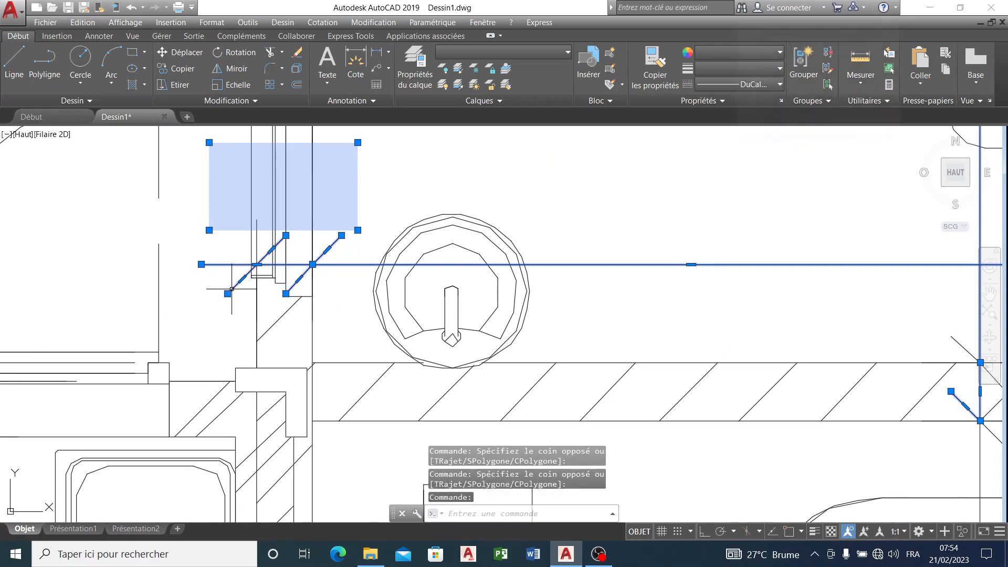
scroll(231, 289, "down", 5)
- Add the dimension text and both ticks at the partition between the two toils to the selection
scroll(562, 284, "up", 4)
left_click(440, 243)
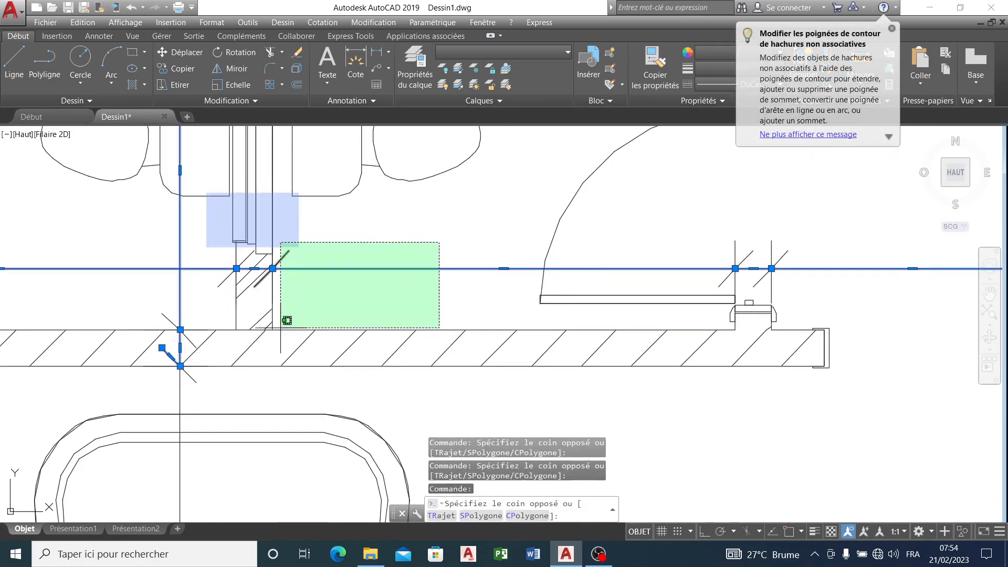
left_click(215, 286)
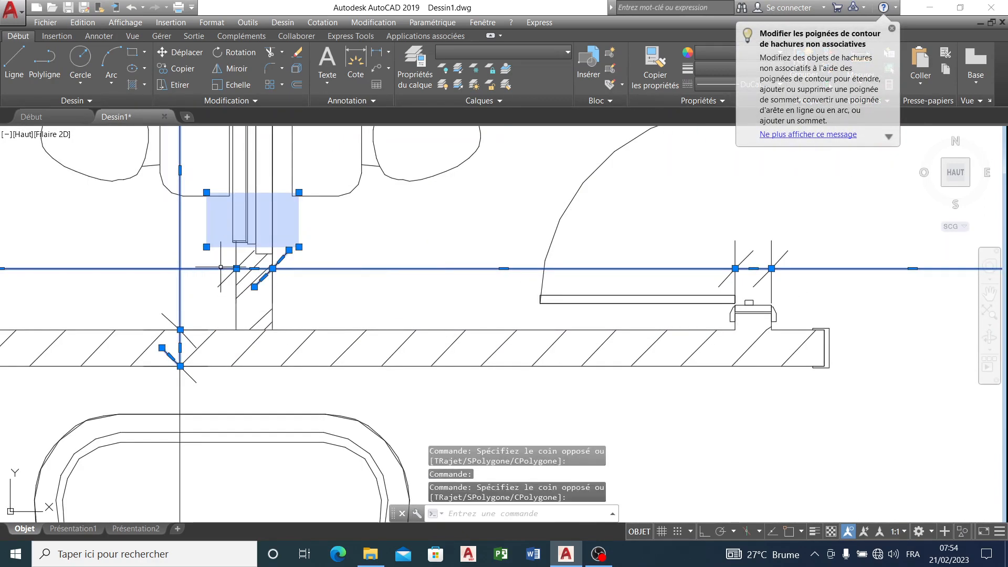
left_click(231, 251)
left_click(114, 343)
- Add the dimension text, ticks and extension lines at the toil's corridor wall and the corridor dimension text to the selection
scroll(173, 323, "down", 4)
scroll(349, 292, "up", 5)
scroll(304, 312, "up", 2)
left_click(289, 318)
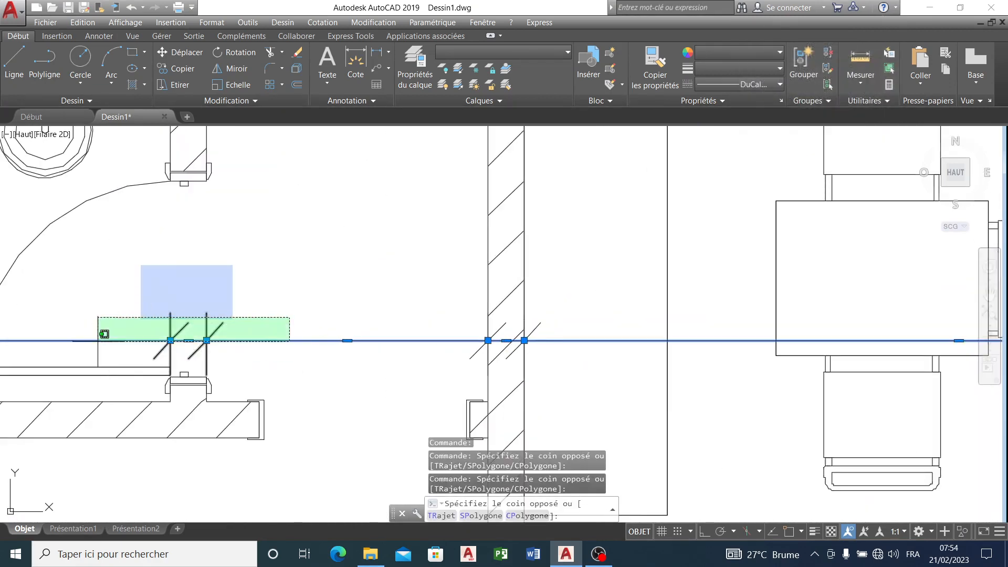
left_click(98, 341)
left_click(370, 206)
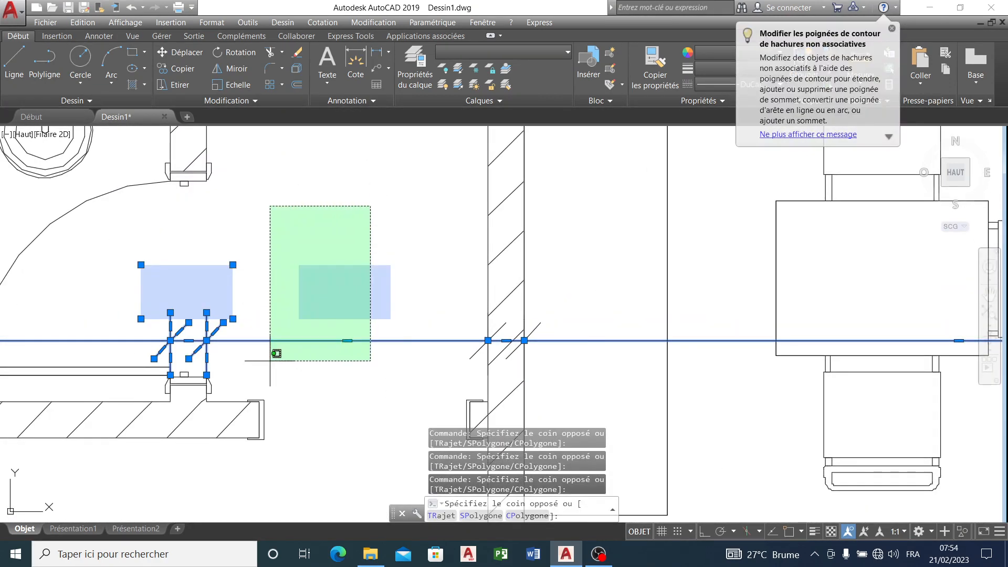
left_click(270, 360)
- Add both horizontal dimension ticks at the wall between the corridor and the cuisine to the selection
scroll(470, 341, "up", 2)
left_click(465, 377)
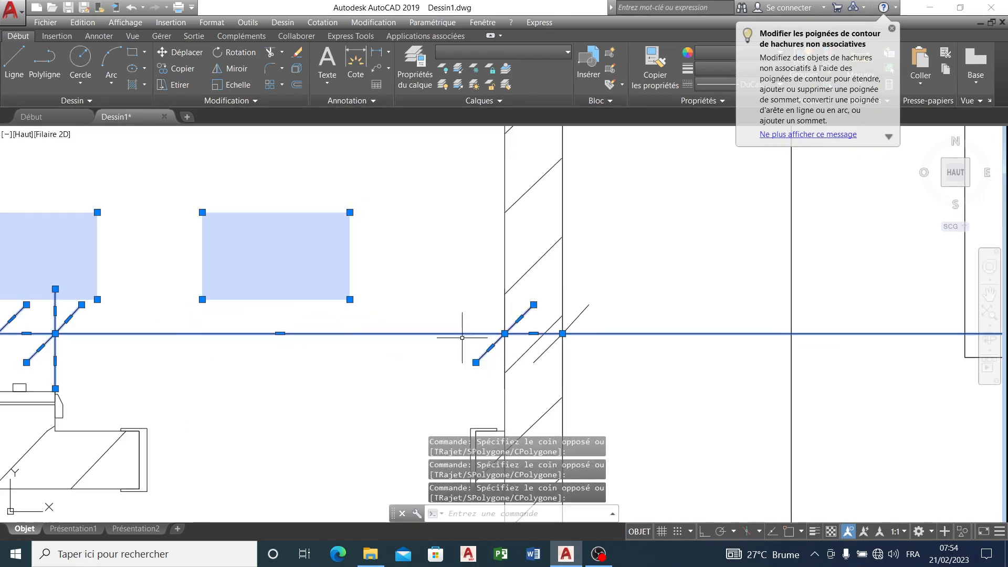
scroll(463, 336, "down", 2)
scroll(523, 328, "up", 2)
left_click(541, 317)
left_click(491, 347)
scroll(490, 347, "down", 5)
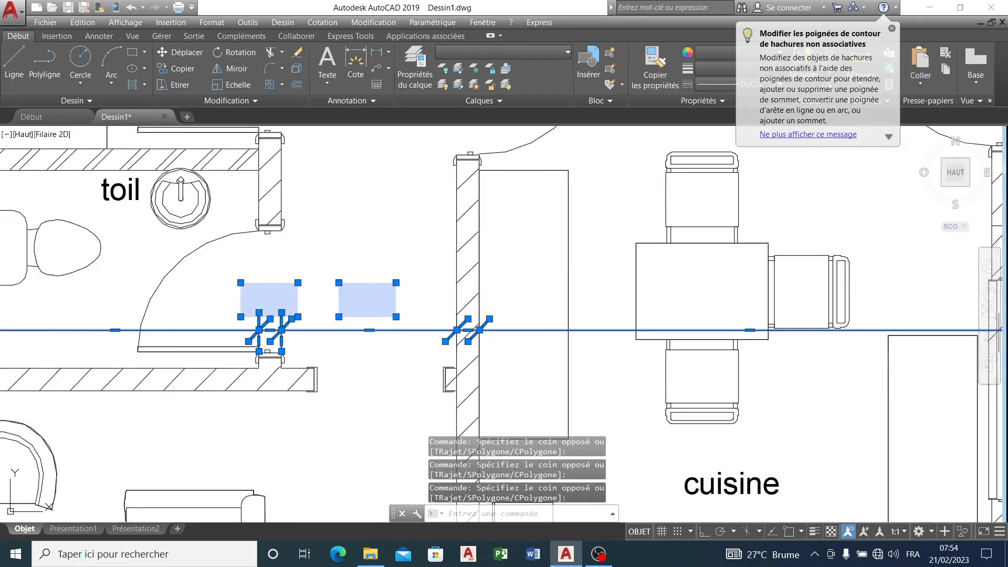
- Add the horizontal dimension line across the sejour and its tick at the cuisine wall to the selection
scroll(479, 358, "up", 5)
scroll(487, 338, "up", 6)
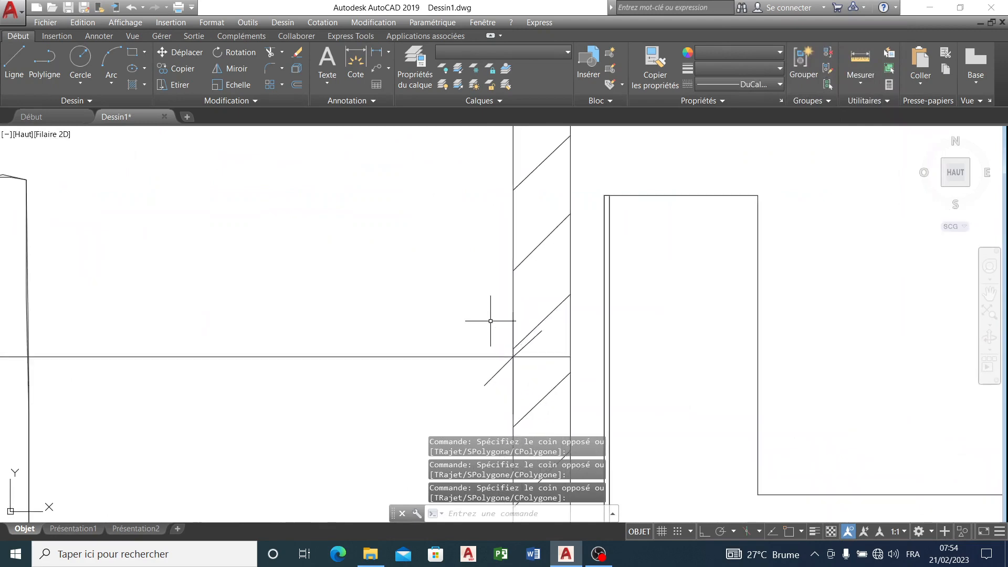
left_click(450, 394)
scroll(450, 393, "down", 6)
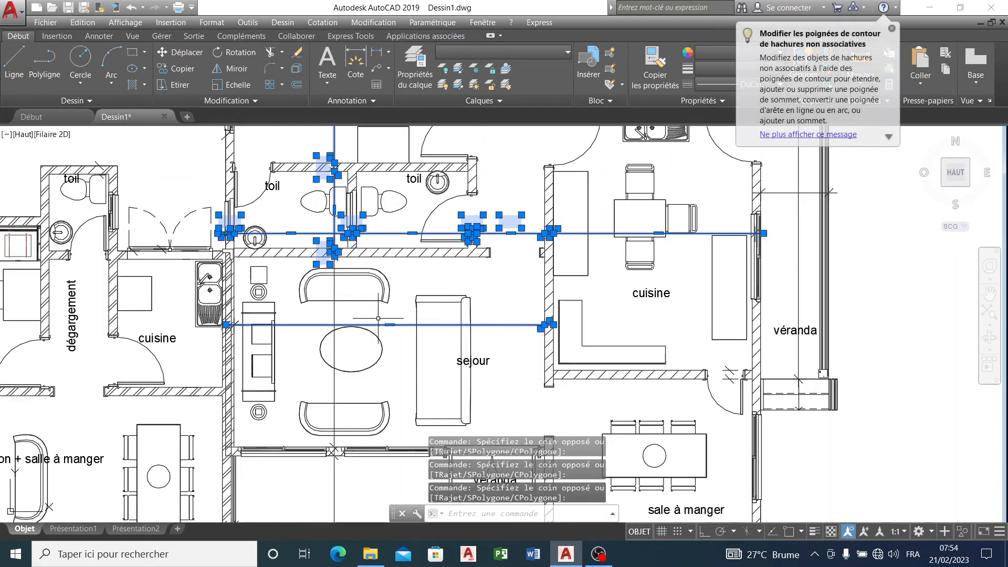
- Add the sejour's horizontal dimension text, its vertical dimension line and the ticks at the wall below the toils to the selection
scroll(377, 306, "up", 5)
left_click(494, 301)
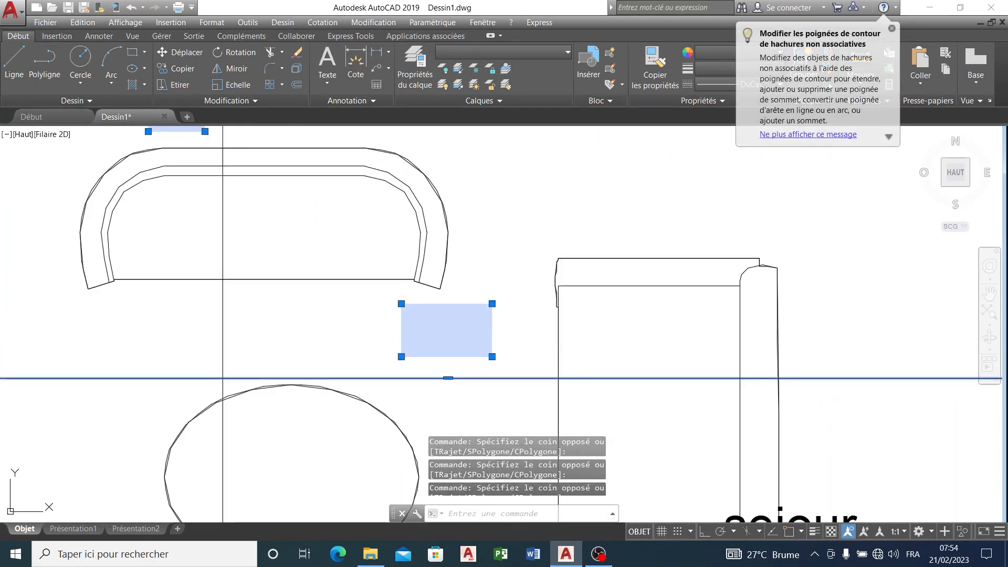
scroll(363, 332, "down", 2)
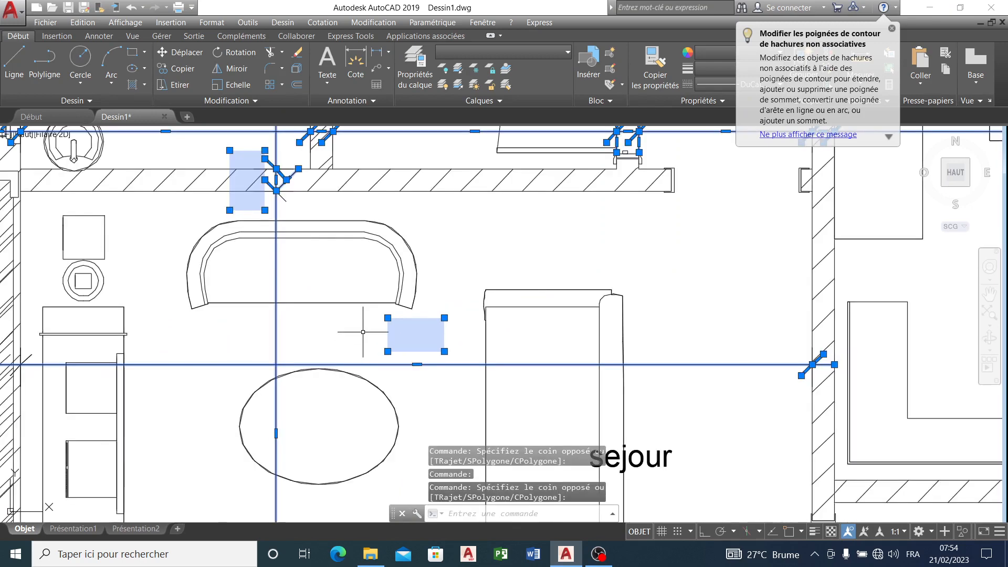
scroll(257, 179, "up", 5)
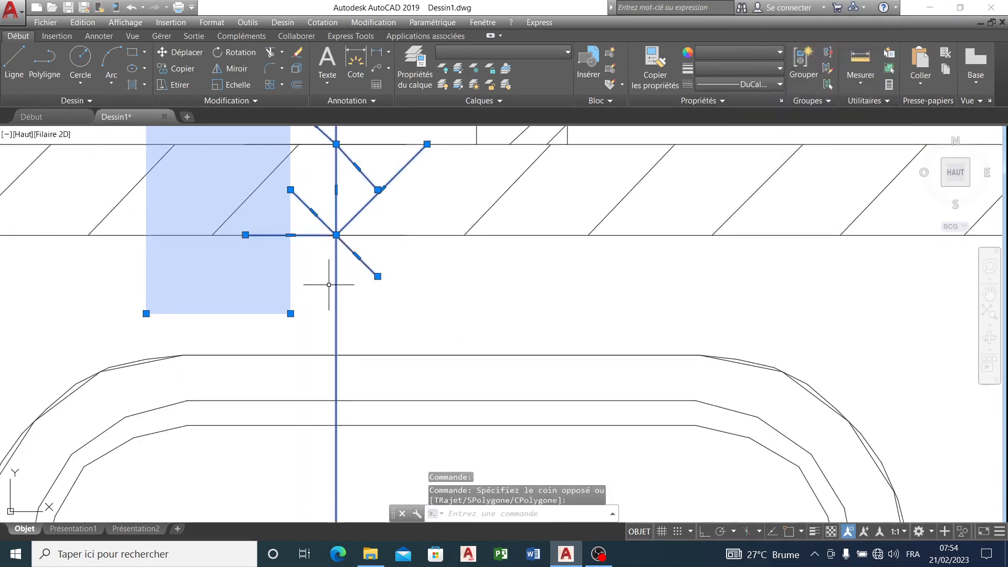
scroll(507, 180, "down", 7)
- Add the vertical dimension text, line and ticks at the wall between the sejour and the front véranda to the selection
scroll(507, 180, "down", 3)
scroll(492, 410, "up", 7)
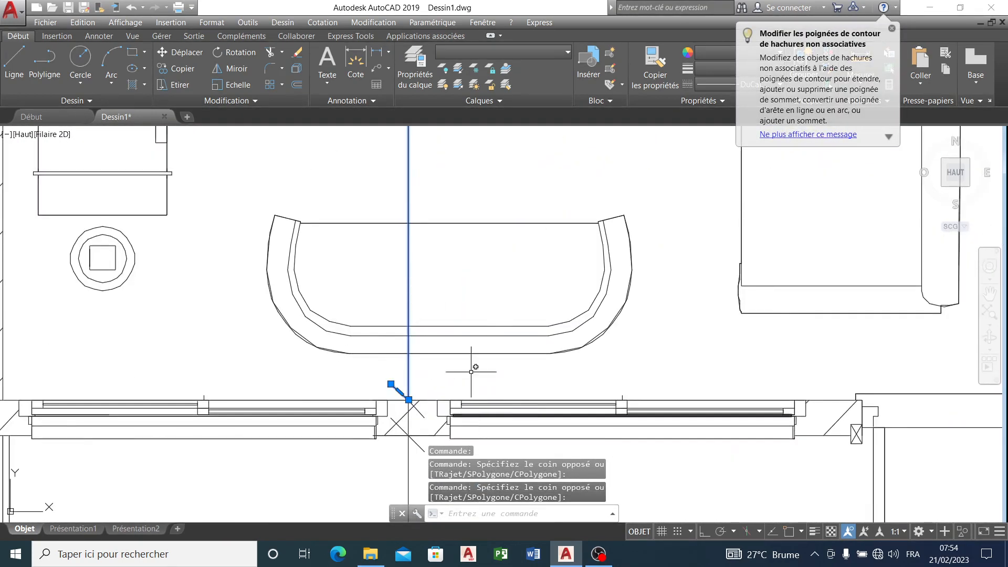
scroll(472, 371, "down", 3)
scroll(473, 381, "up", 6)
left_click(427, 297)
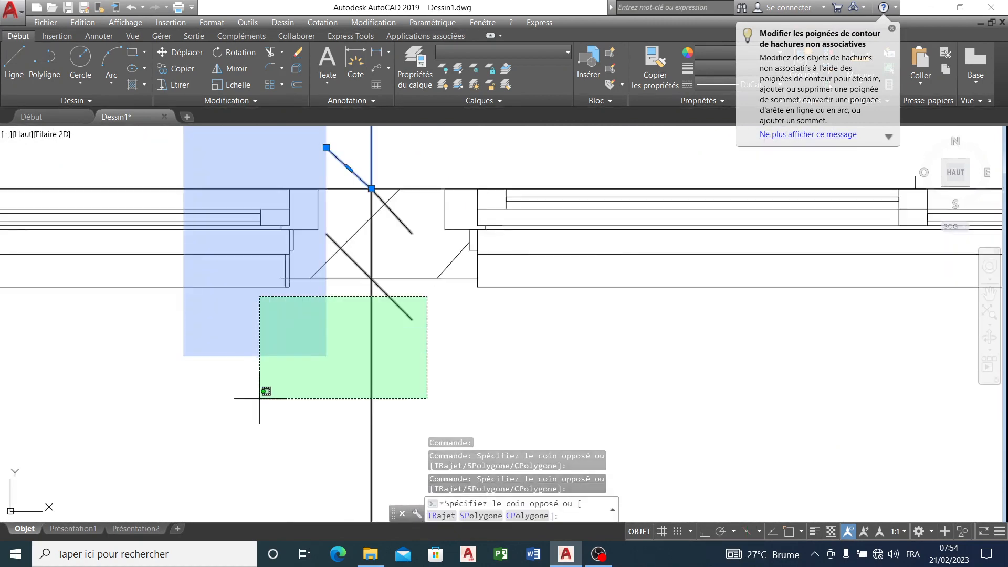
left_click(260, 399)
scroll(396, 227, "down", 4)
- Add the horizontal dimension in front of the entrance steps, with its text and ticks, to the selection
scroll(594, 268, "up", 3)
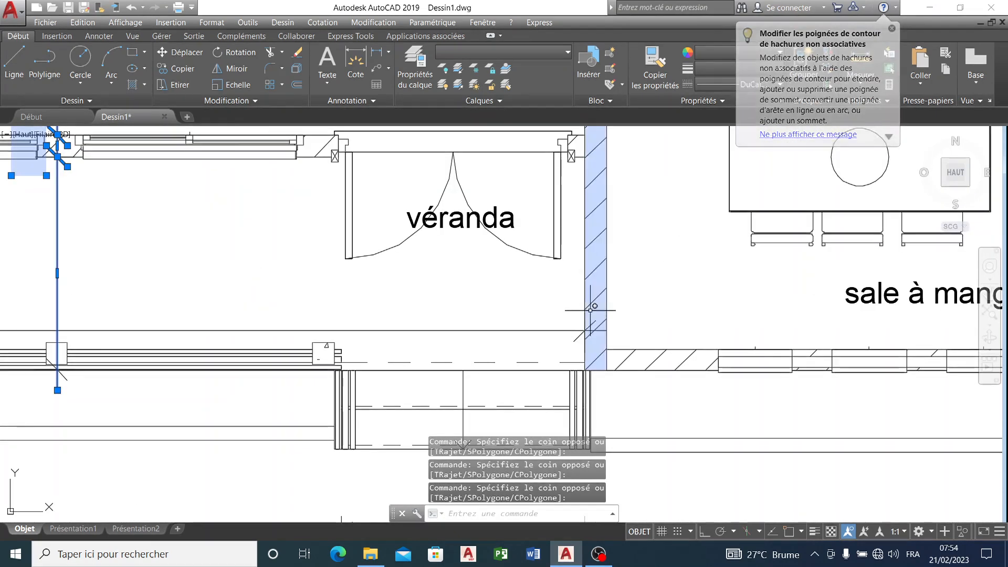
scroll(592, 300, "down", 5)
scroll(590, 148, "up", 4)
left_click(598, 322)
left_click(401, 396)
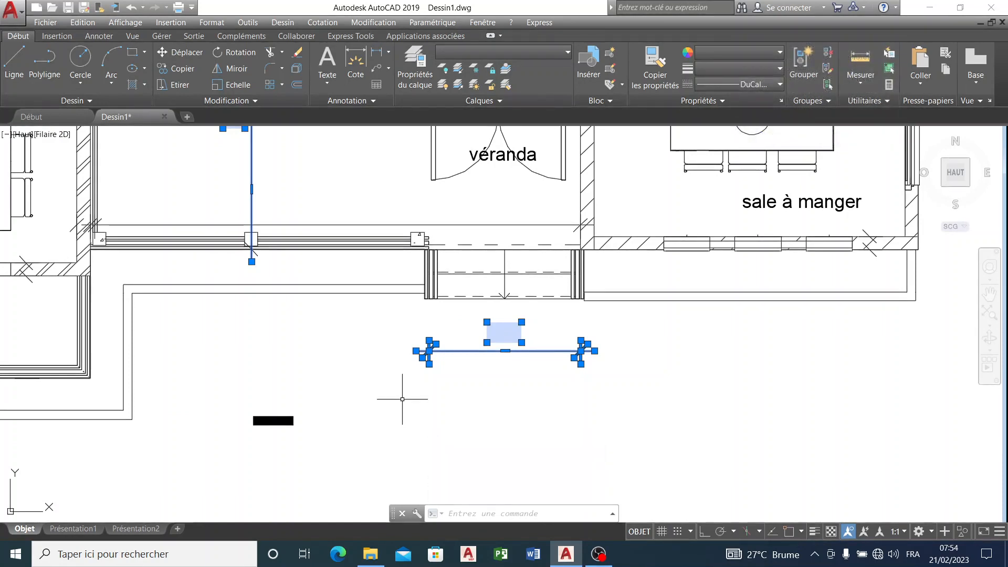
- Add the dimension texts and ticks at the sale à manger's exterior wall and at the cuisine–sale à manger wall to the selection
scroll(699, 335, "down", 6)
scroll(735, 307, "up", 10)
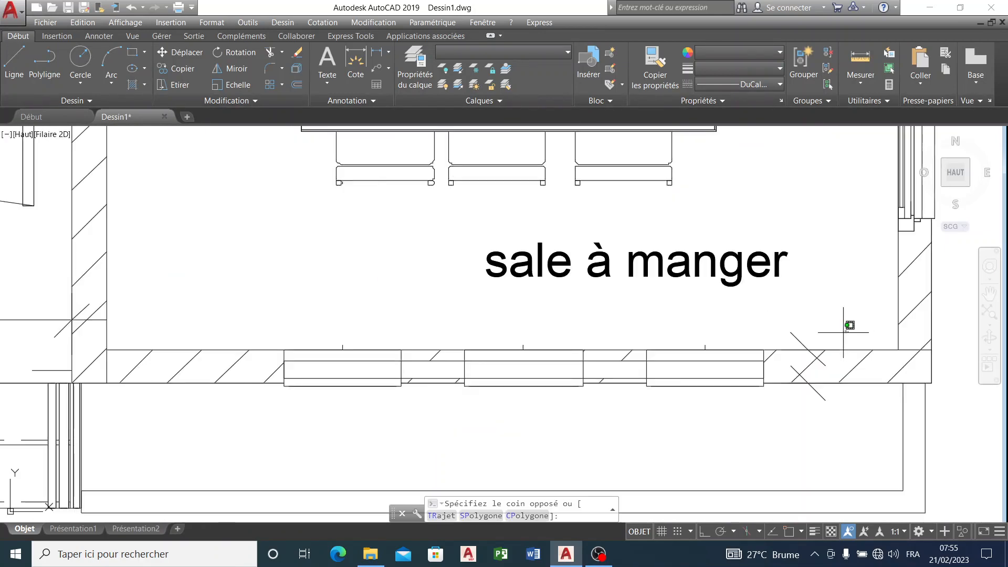
left_click(736, 416)
scroll(634, 401, "down", 8)
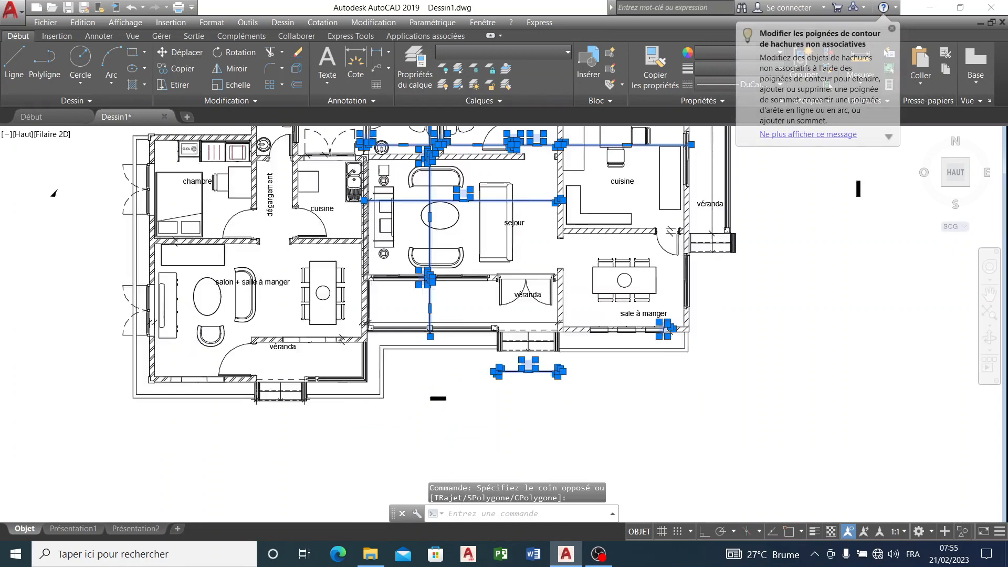
scroll(669, 305, "up", 10)
left_click(688, 359)
- Add the cuisine-side véranda's vertical dimension line with the text and tick at its entrance steps to the selection
scroll(682, 356, "down", 6)
scroll(620, 274, "up", 8)
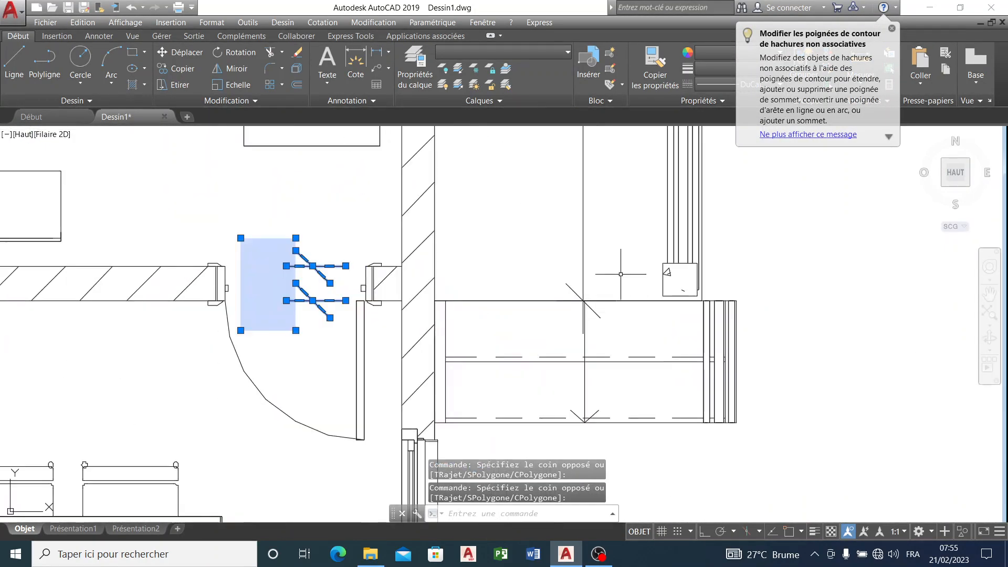
left_click(621, 277)
left_click(551, 255)
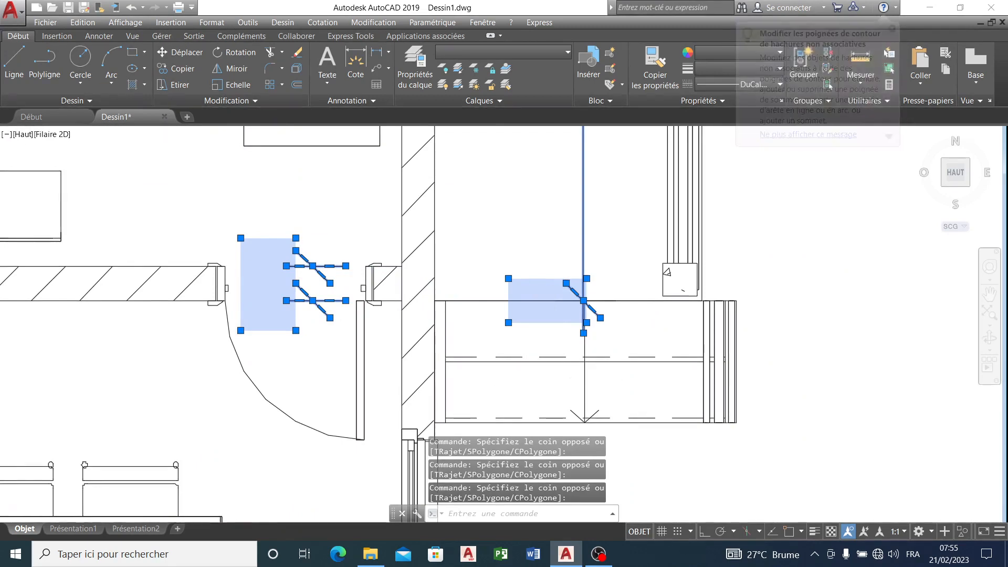
- Add the horizontal dimension across the cuisine-side véranda, with its text and the ticks at both ends, to the selection
scroll(583, 294, "down", 6)
scroll(605, 292, "up", 6)
left_click(609, 218)
left_click(567, 243)
scroll(504, 210, "up", 4)
left_click(497, 189)
left_click(475, 218)
left_click(780, 170)
left_click(741, 223)
scroll(741, 223, "down", 6)
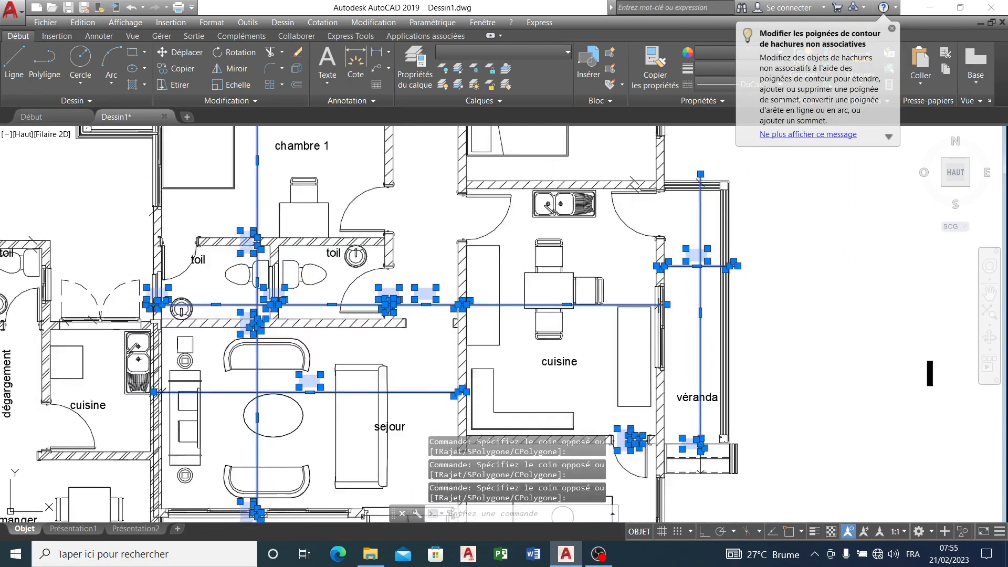
- Move all the selected dimension texts, lines and ticks to the PDF_Texte layer and close the notice
scroll(650, 203, "up", 5)
scroll(635, 237, "down", 3)
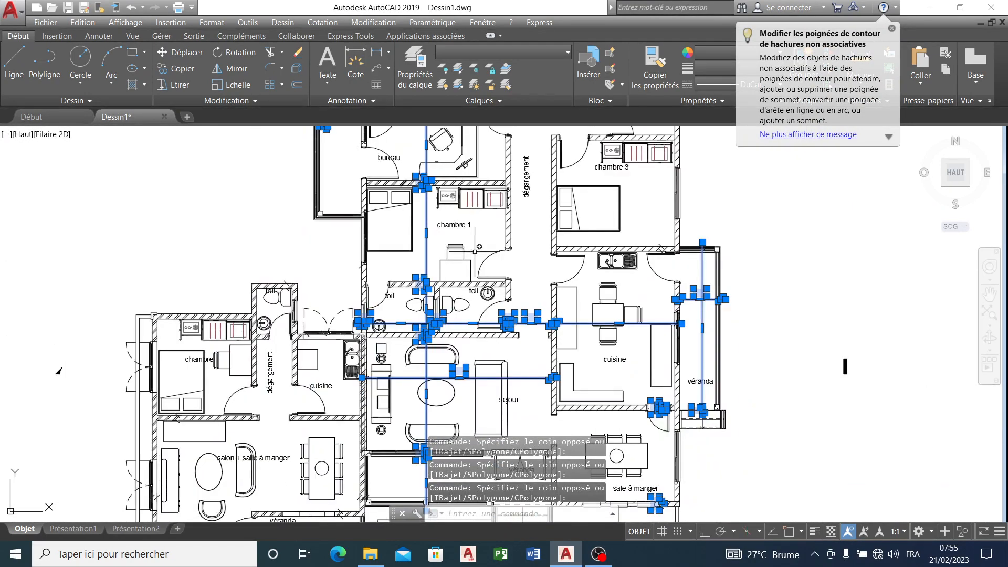
scroll(475, 251, "down", 5)
scroll(456, 198, "up", 8)
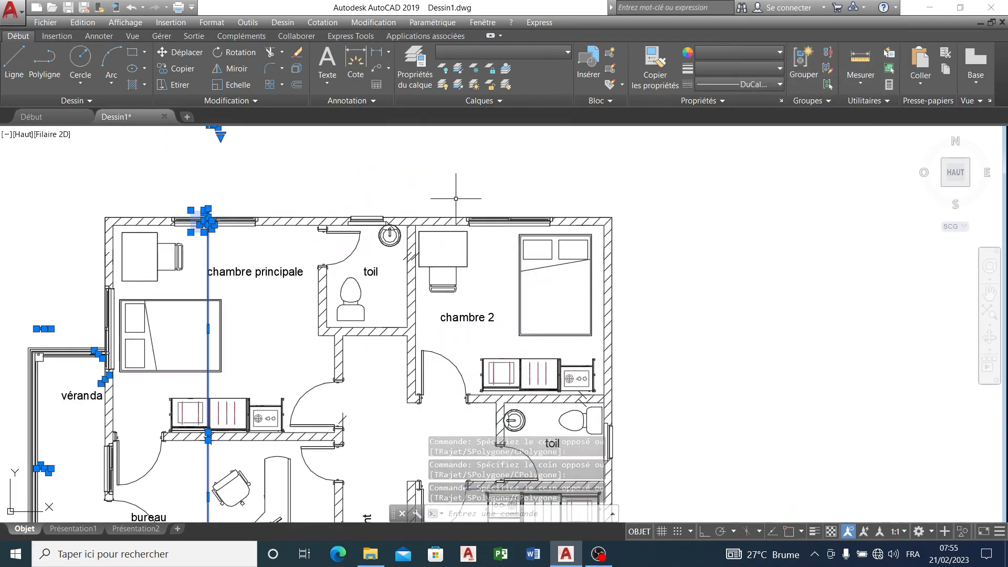
left_click(501, 52)
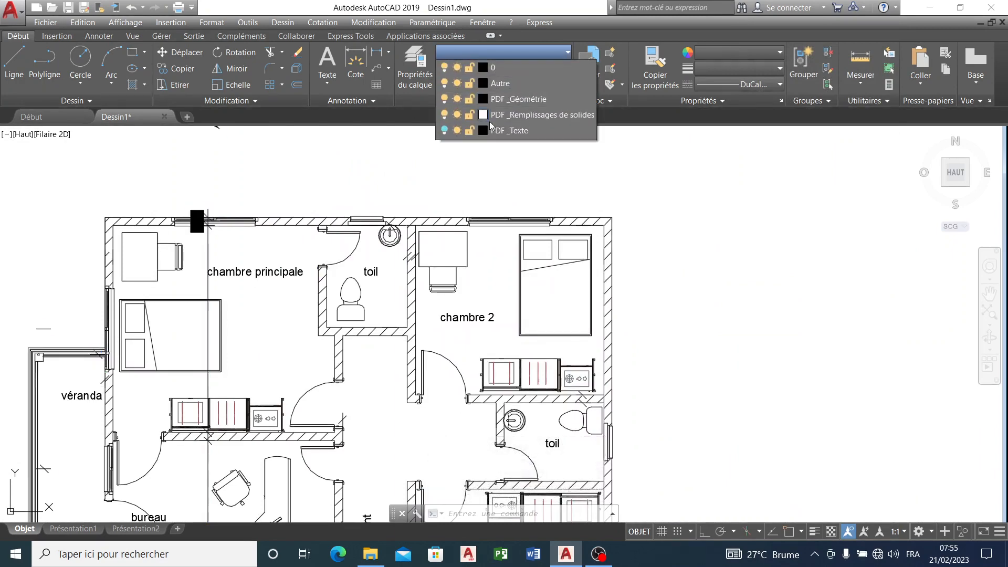
left_click(503, 130)
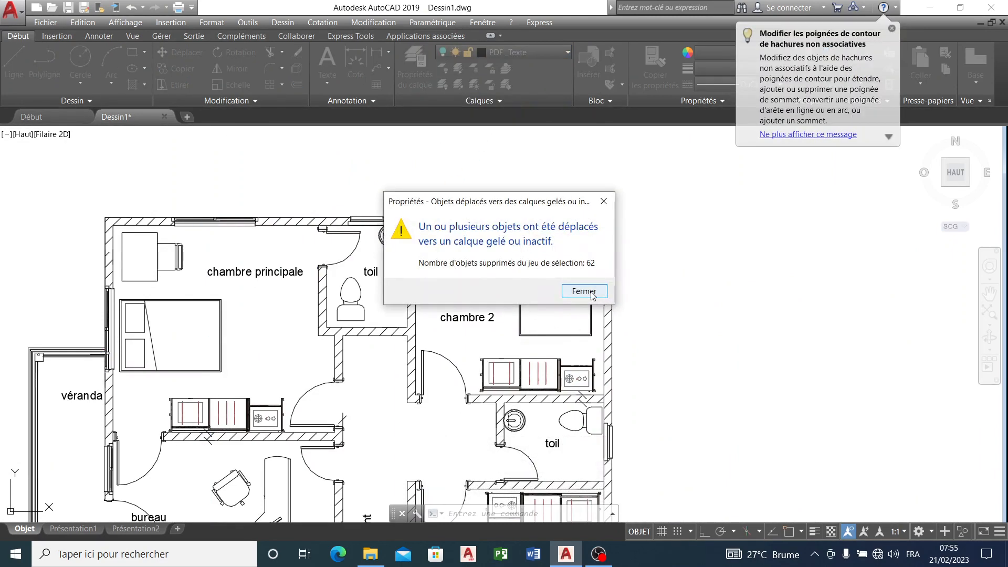
left_click(583, 290)
- Select the leftover ticks at the wall between chambre 2 and its toil and at the wall between chambre principale and bureau
scroll(603, 341, "down", 3)
scroll(646, 436, "up", 8)
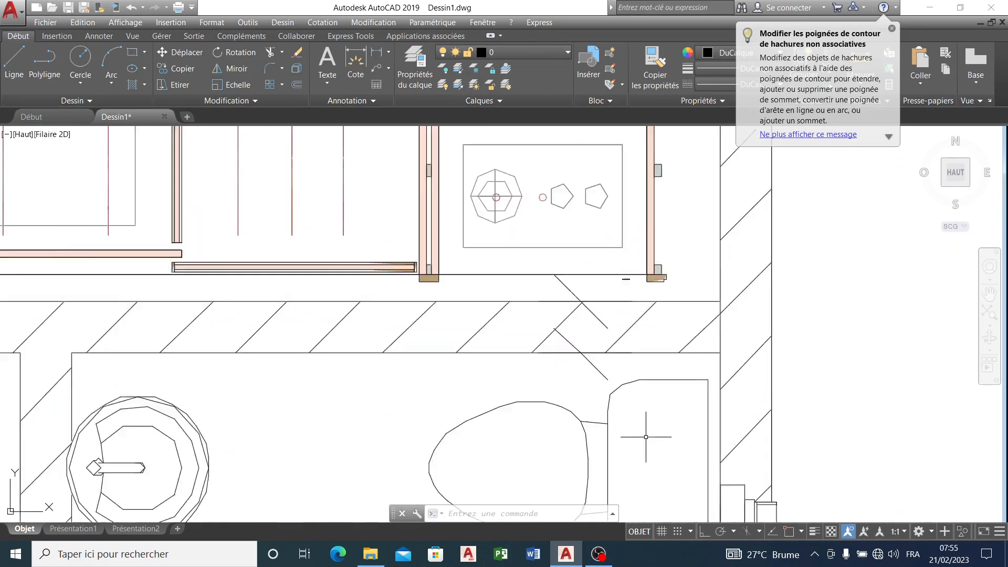
scroll(645, 436, "up", 2)
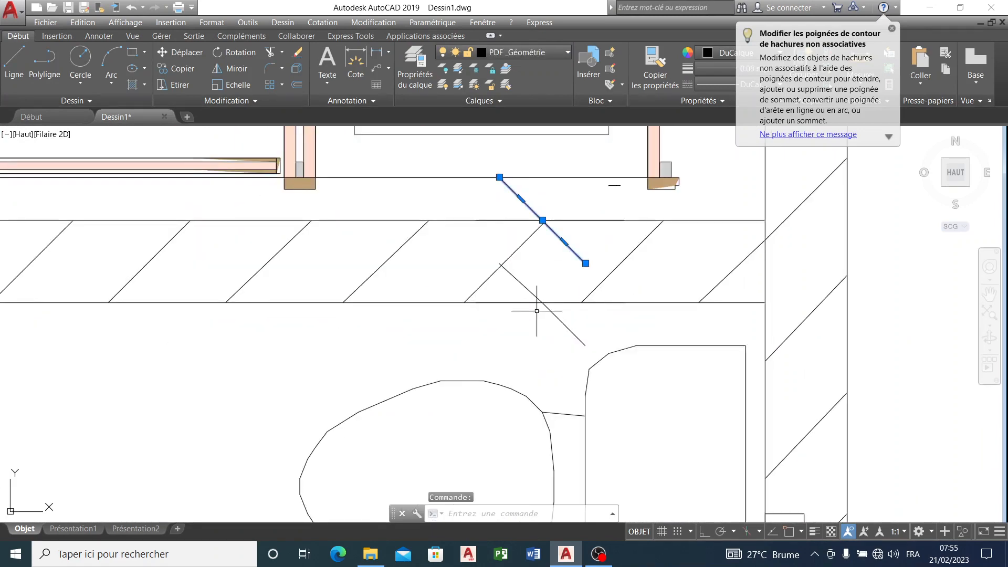
scroll(551, 313, "down", 9)
scroll(368, 278, "down", 4)
scroll(328, 276, "up", 11)
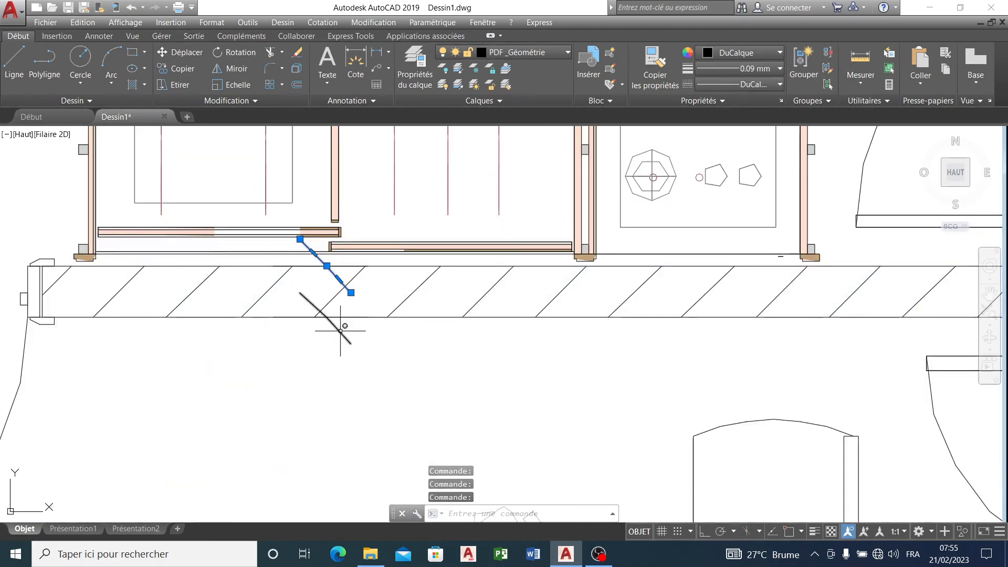
- Move the selected leftover ticks to the PDF_Texte layer and close the notice
left_click(559, 55)
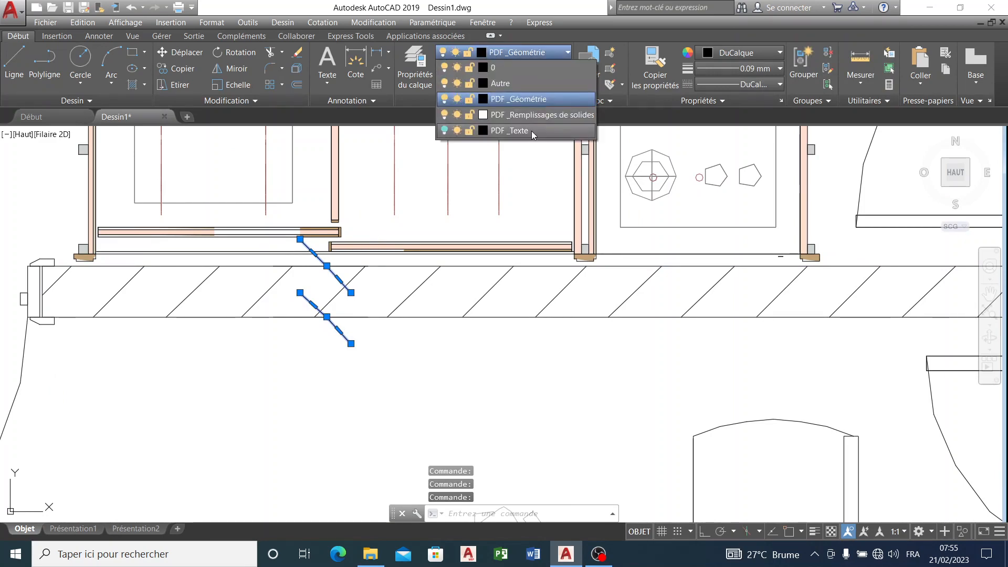
left_click(531, 131)
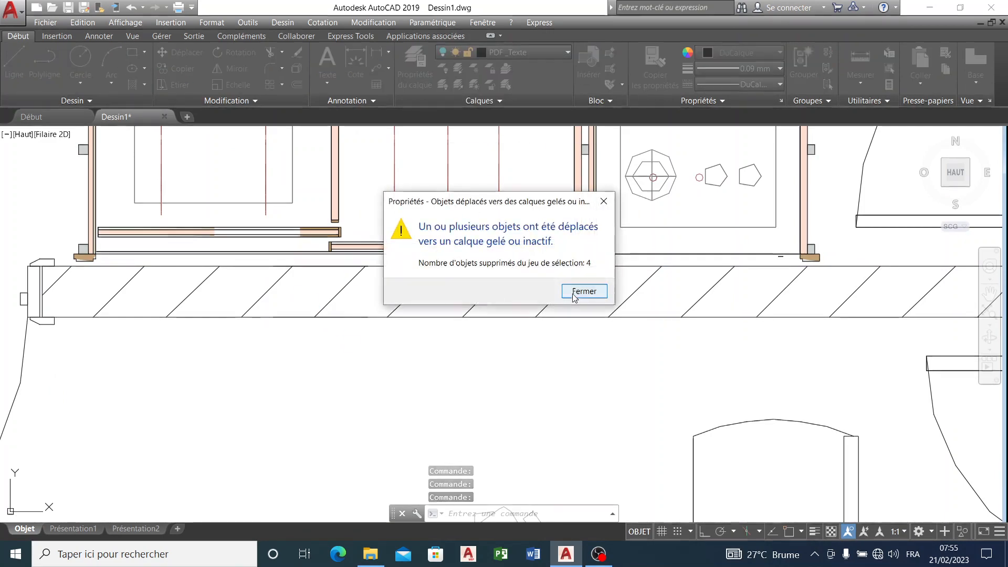
left_click(584, 291)
- Select the leftover ticks at the salon's véranda wall and at the adjoining wall beside the front véranda
scroll(525, 315, "down", 6)
scroll(491, 338, "up", 6)
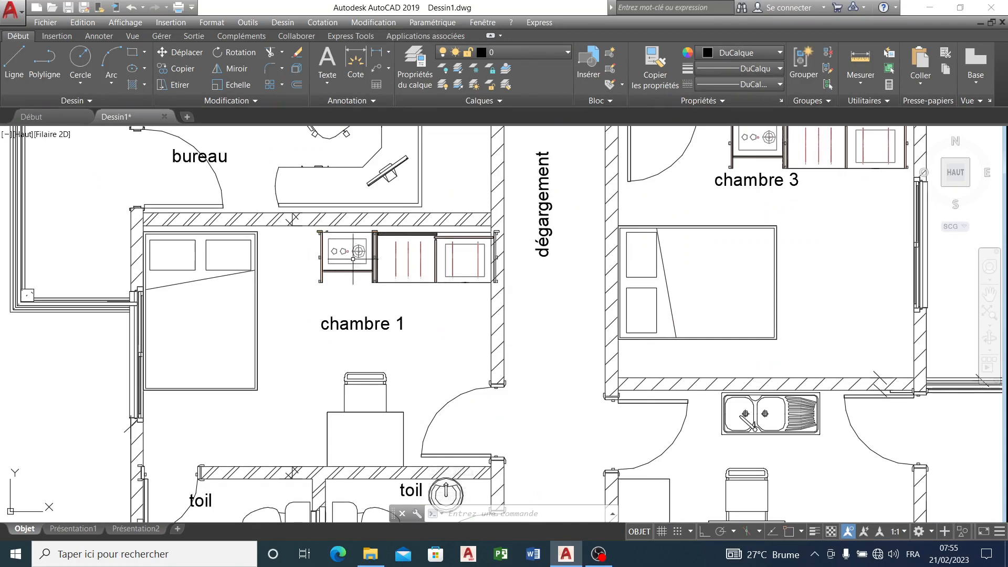
scroll(702, 353, "down", 5)
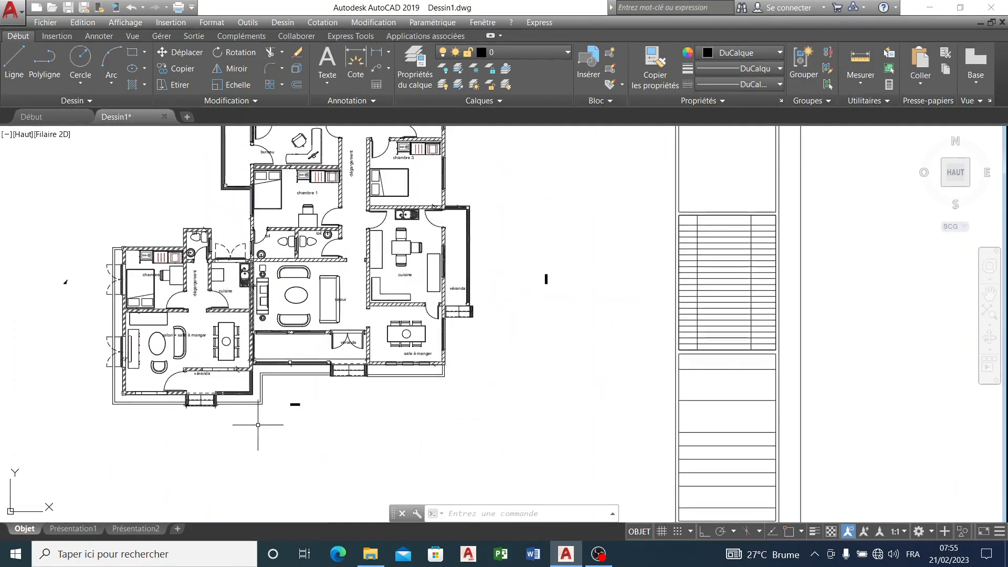
scroll(294, 404, "up", 7)
scroll(369, 309, "down", 5)
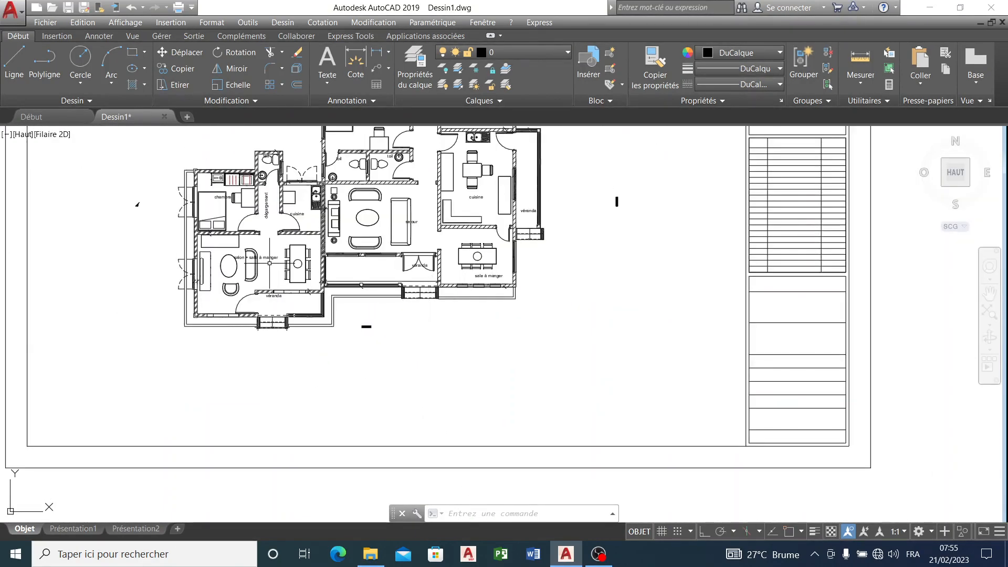
scroll(399, 354, "up", 5)
scroll(398, 355, "up", 6)
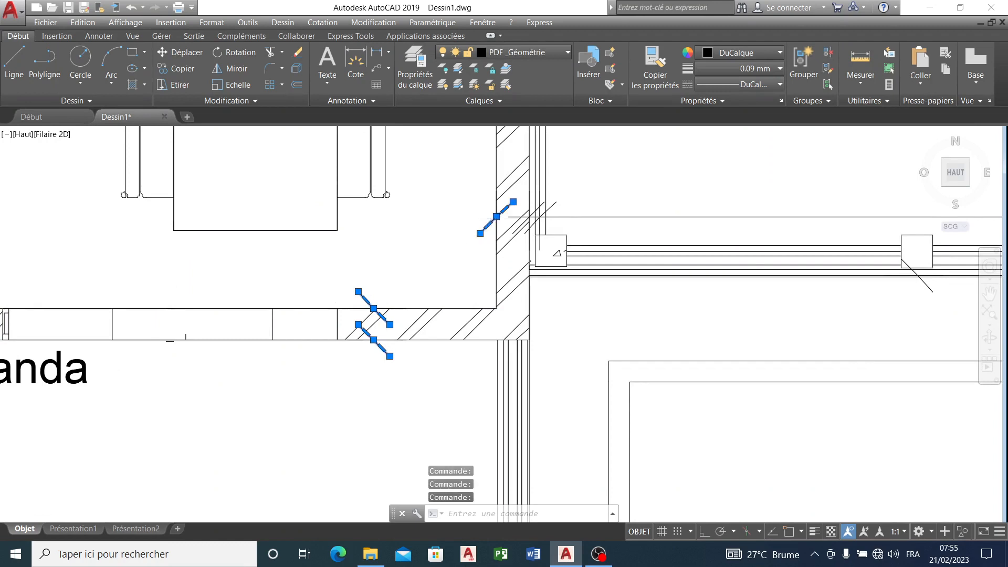
- Add the front véranda's horizontal dimension line and corner ticks to the selection, and window-select the vertical lines beside the wall
scroll(442, 214, "down", 4)
scroll(547, 203, "up", 2)
left_click(547, 202)
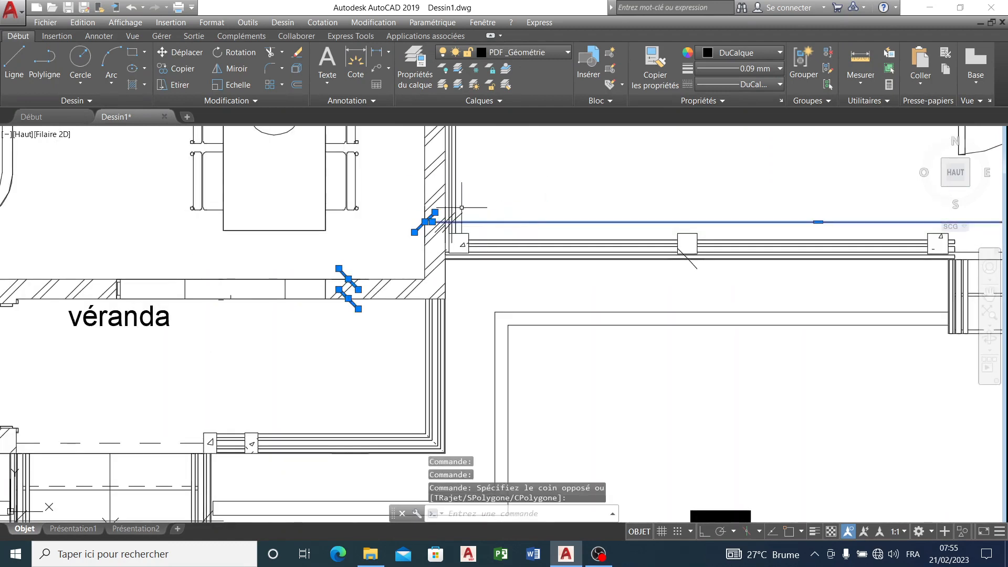
scroll(462, 209, "up", 6)
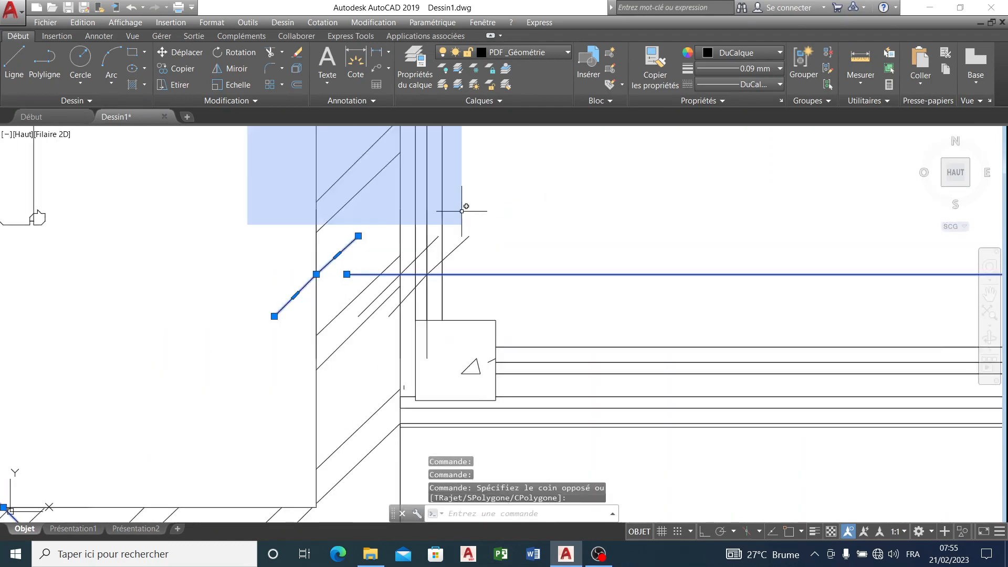
left_click(443, 247)
scroll(435, 252, "down", 6)
scroll(431, 257, "up", 3)
scroll(431, 257, "up", 3)
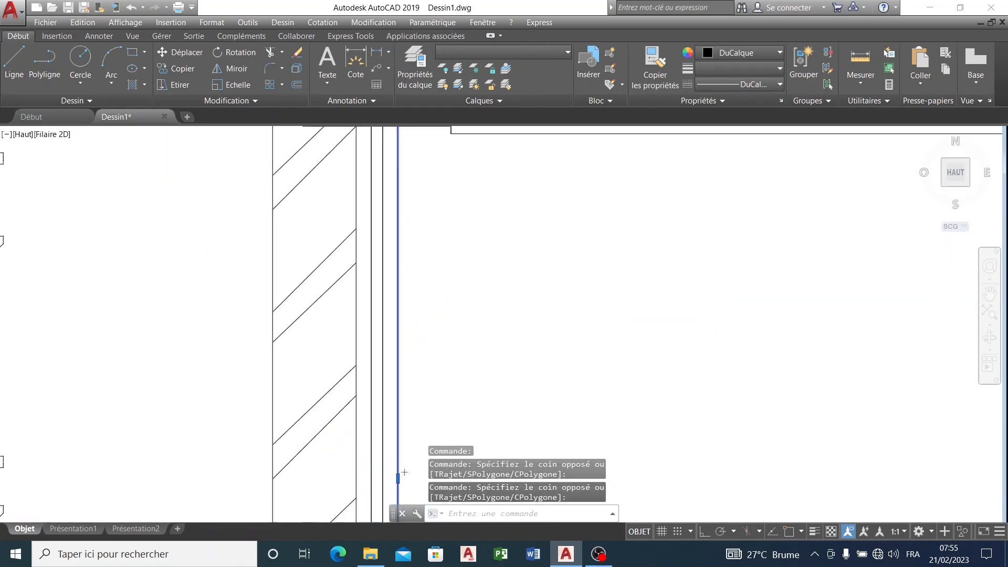
left_click(425, 178)
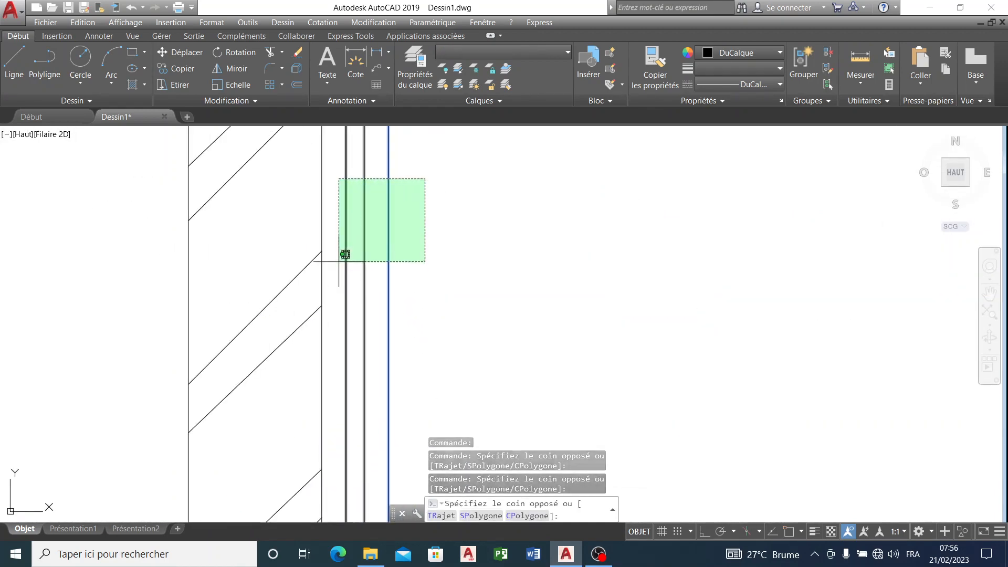
left_click(338, 286)
- Add the tick at the wall between the front véranda and the sale à manger to the selection
scroll(339, 286, "down", 5)
scroll(546, 366, "up", 3)
scroll(577, 325, "down", 5)
scroll(596, 281, "up", 7)
left_click(636, 309)
left_click(621, 336)
scroll(564, 304, "down", 3)
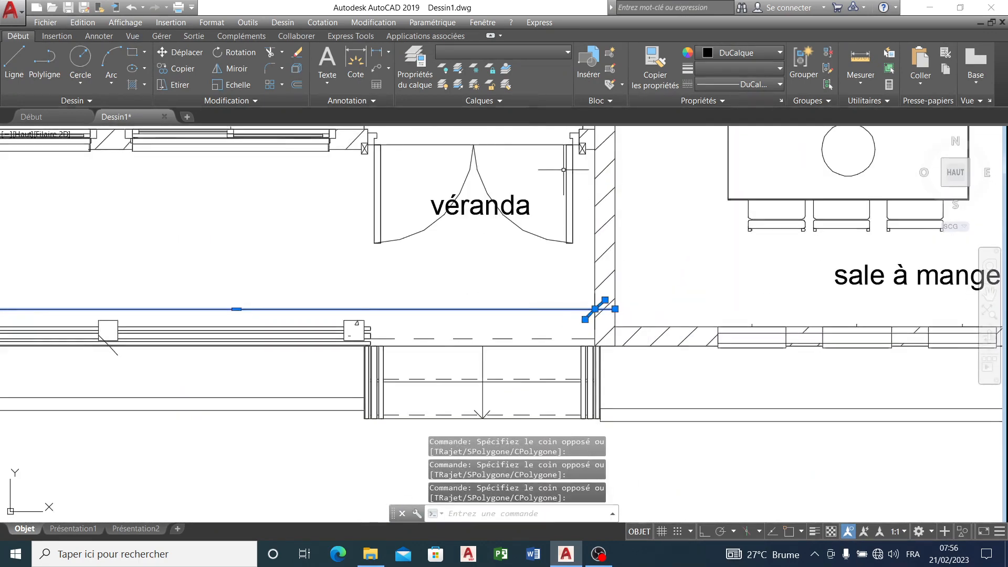
left_click(544, 48)
left_click(483, 132)
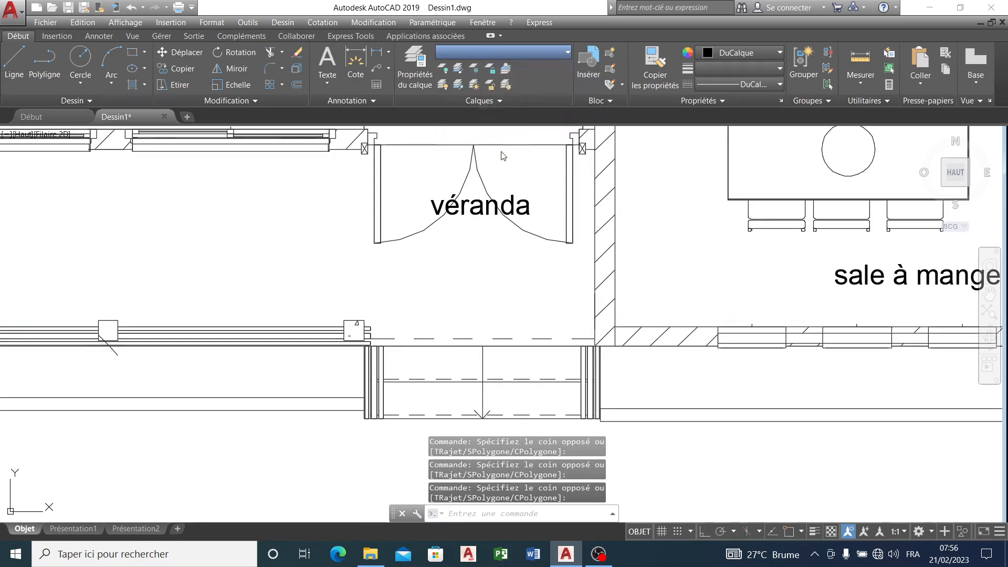
left_click(571, 109)
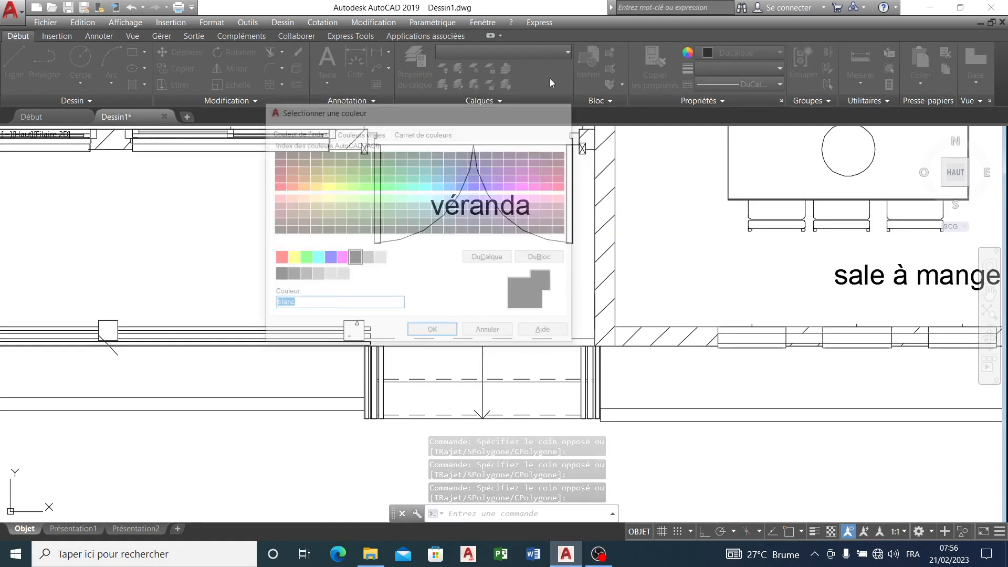
- Move the selected front véranda dimension line and ticks to the PDF_Texte layer and close the notice
left_click(503, 52)
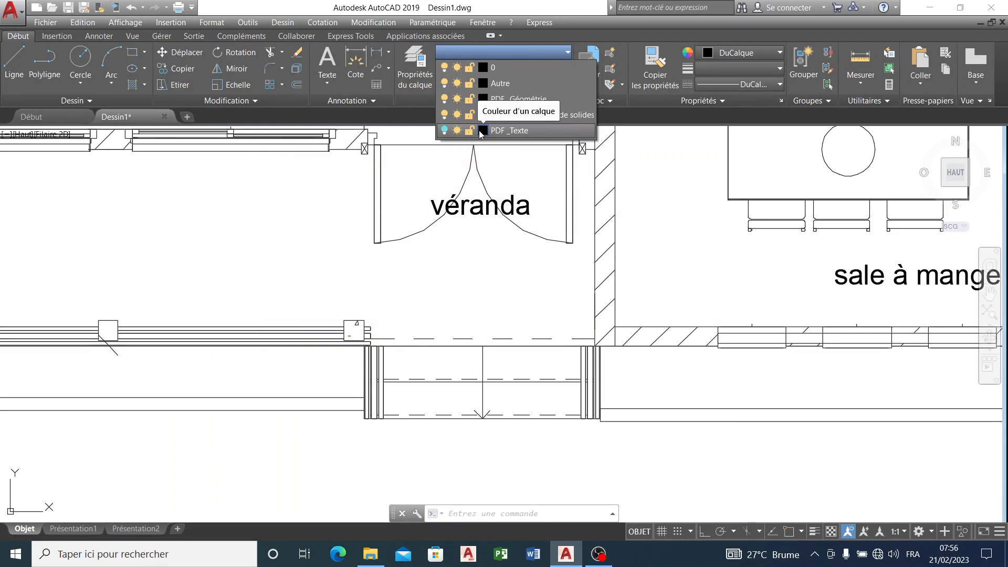
left_click(503, 131)
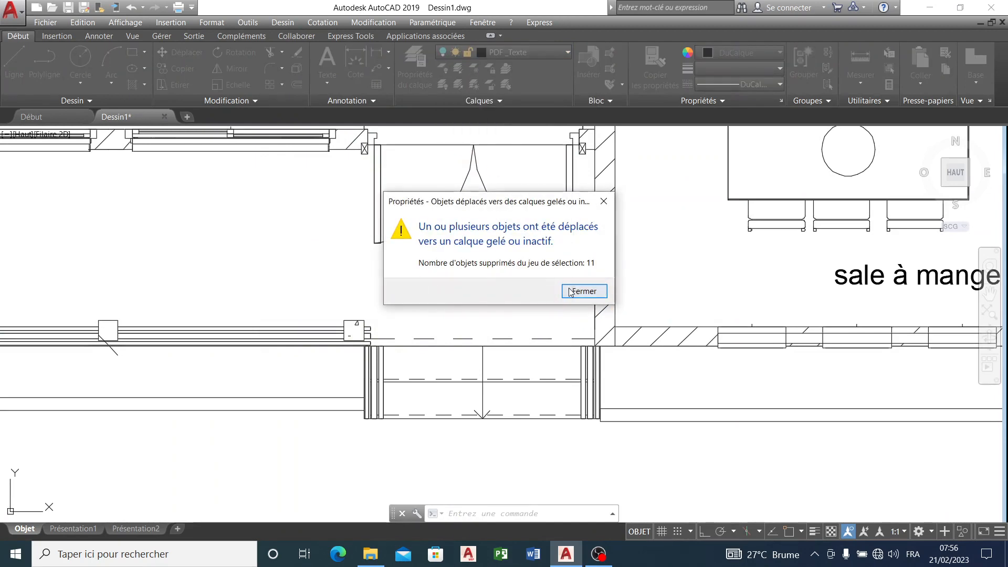
left_click(571, 291)
- Turn the PDF_Texte layer back on and examine the dimensions and texts across the floor plan
scroll(546, 368, "down", 5)
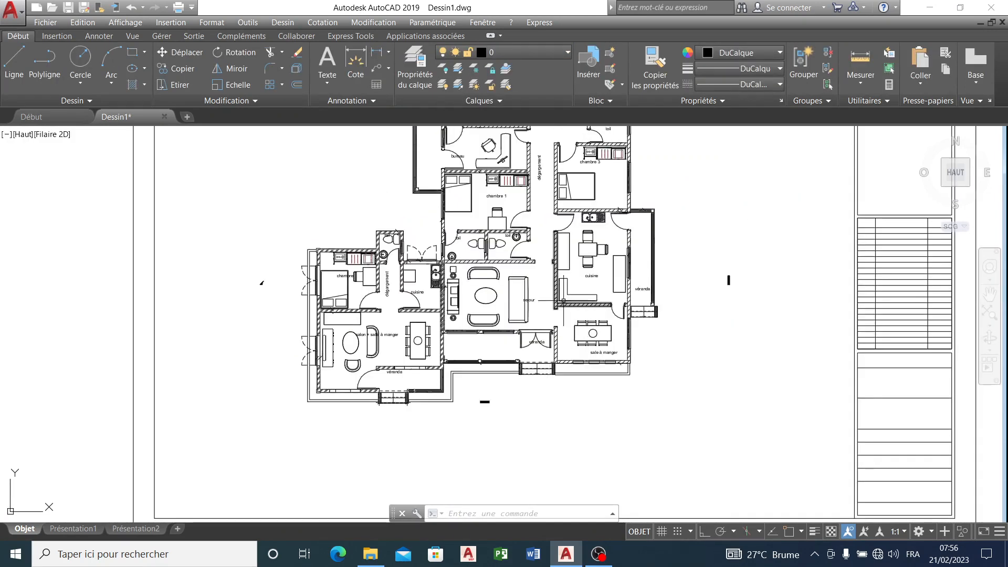
left_click(504, 52)
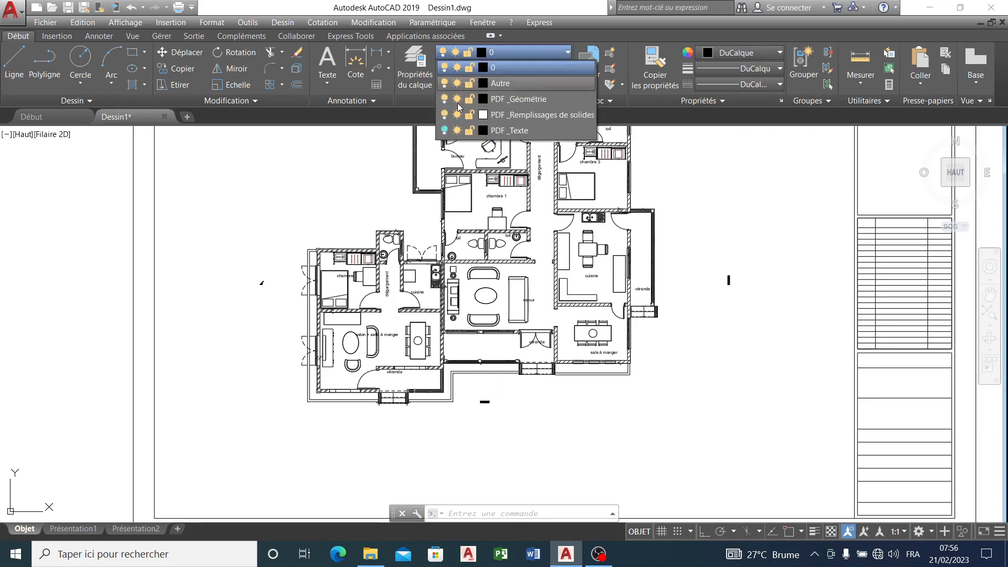
left_click(444, 130)
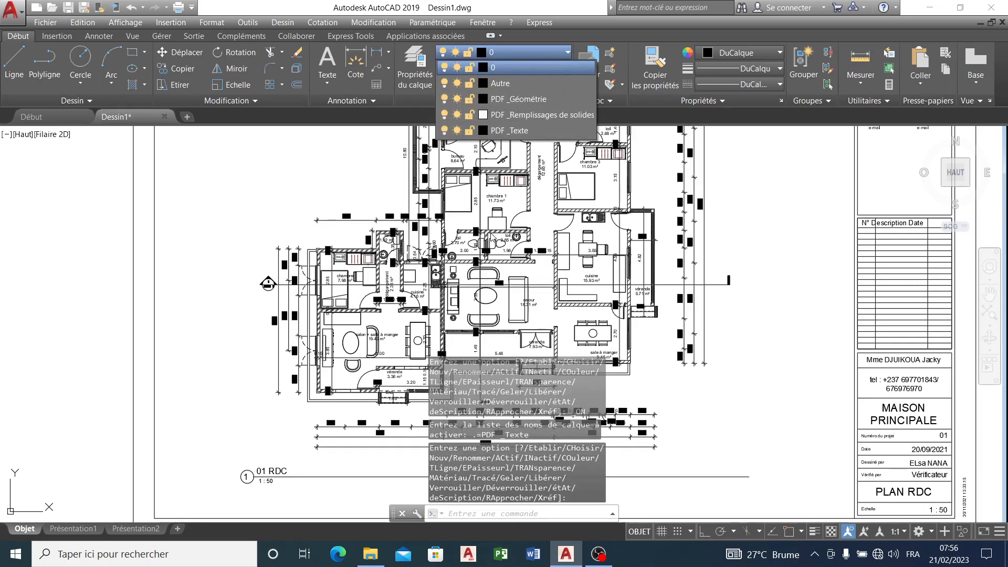
scroll(488, 234, "up", 10)
scroll(399, 273, "down", 4)
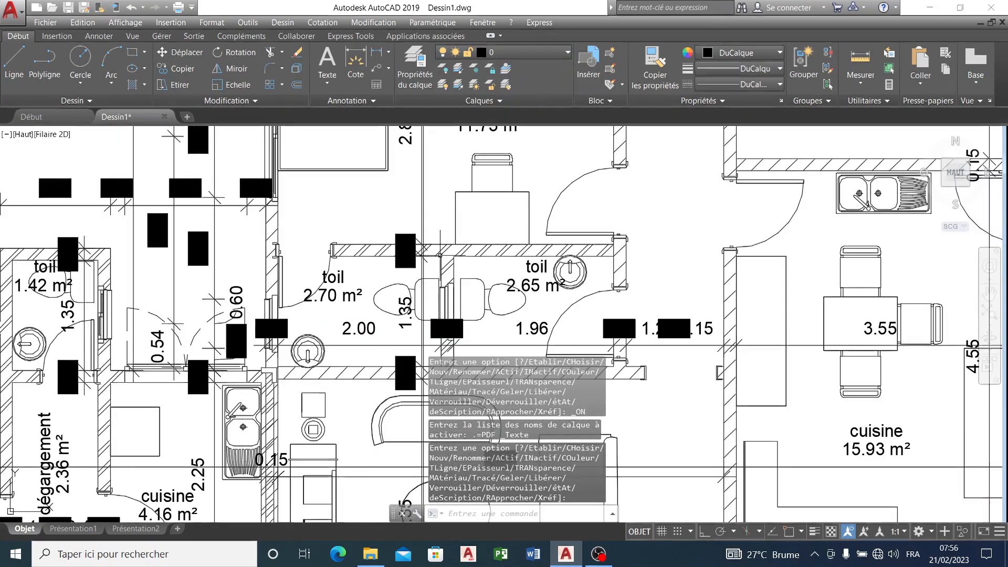
scroll(425, 247, "up", 2)
scroll(425, 247, "down", 5)
- Set the colour of the PDF_Texte layer to blue (bleu)
left_click(504, 52)
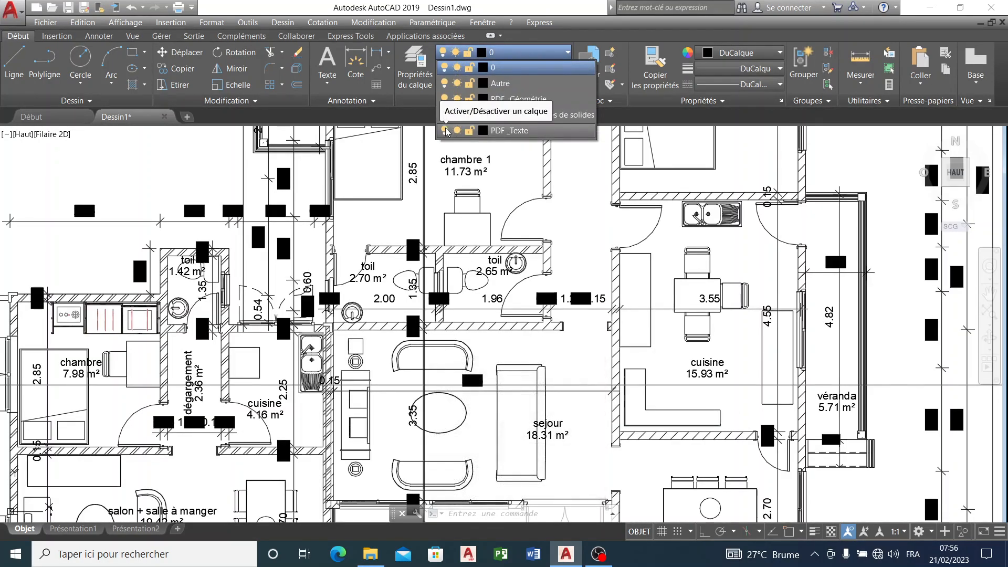
left_click(482, 131)
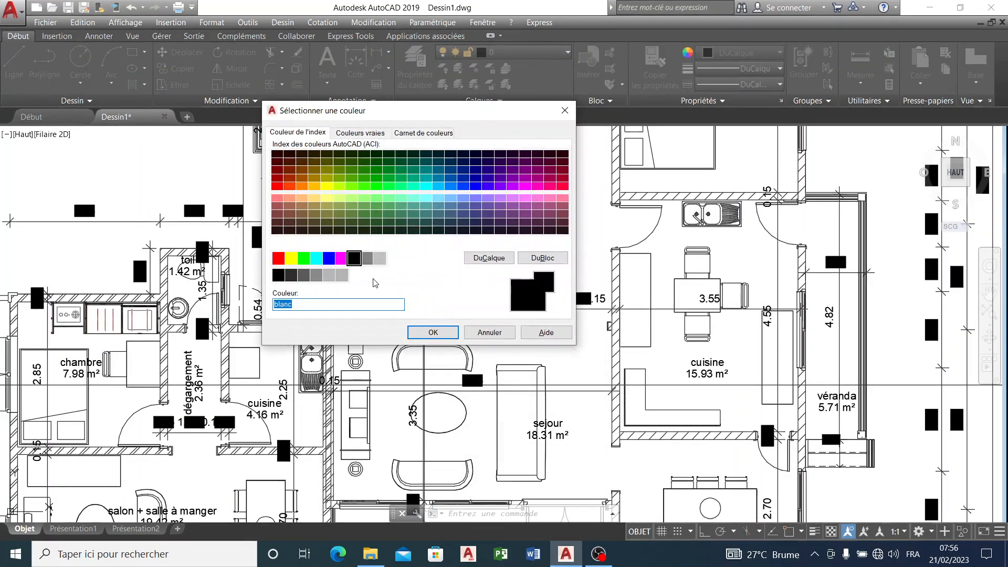
left_click(328, 257)
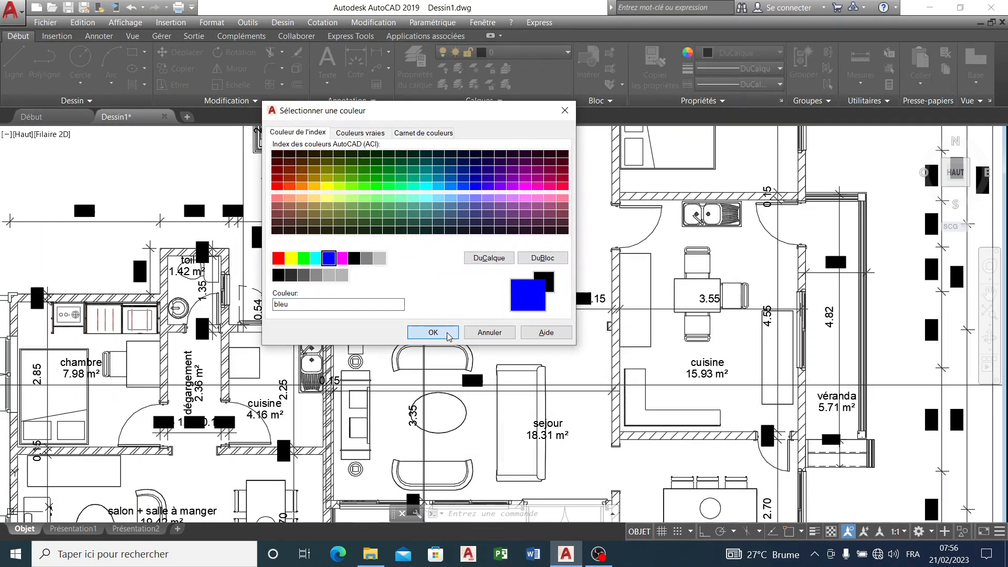
left_click(432, 332)
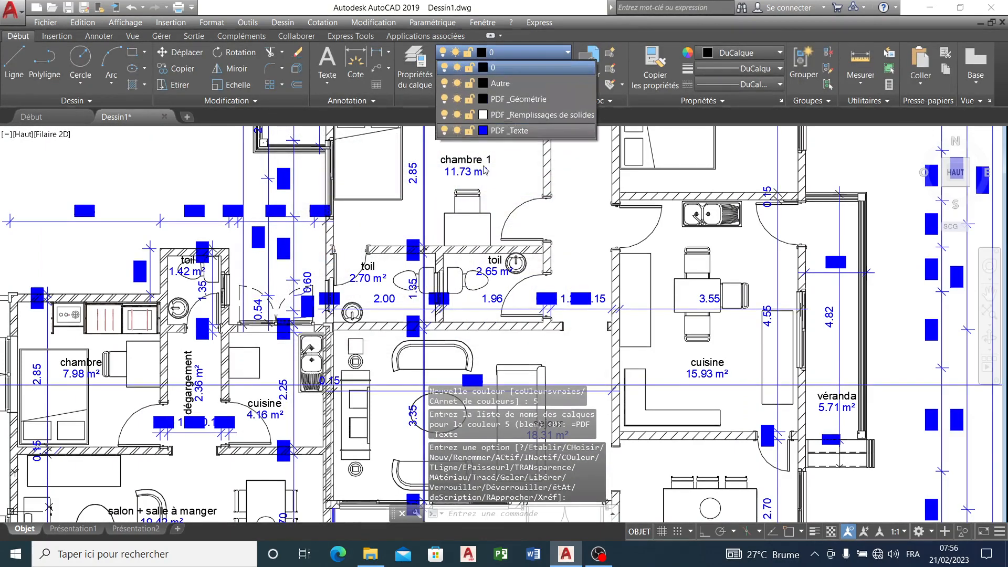
- Set the PDF_Texte layer's colour to grey index 254, followed by the true colour RGB 183,183,183
left_click(484, 131)
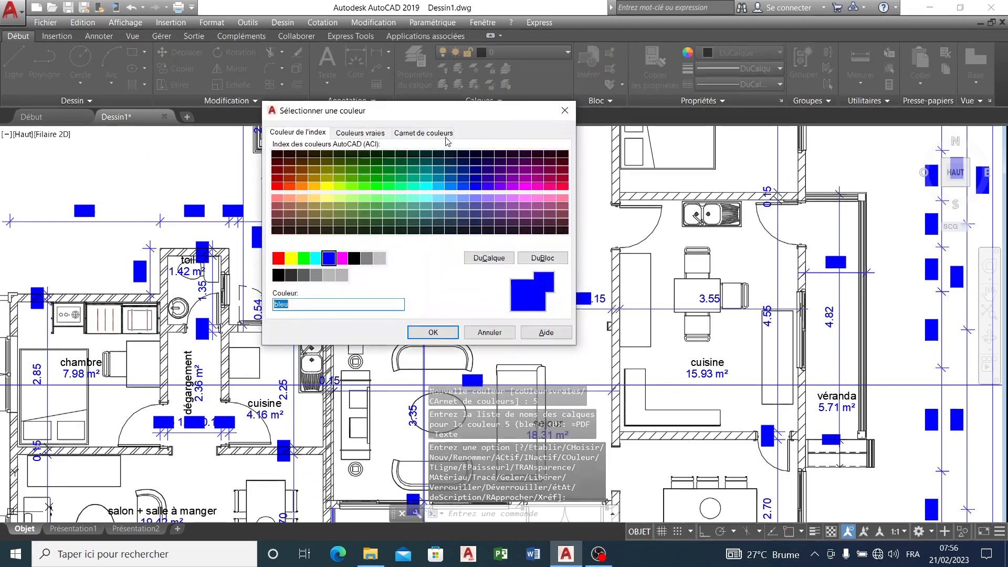
left_click(328, 275)
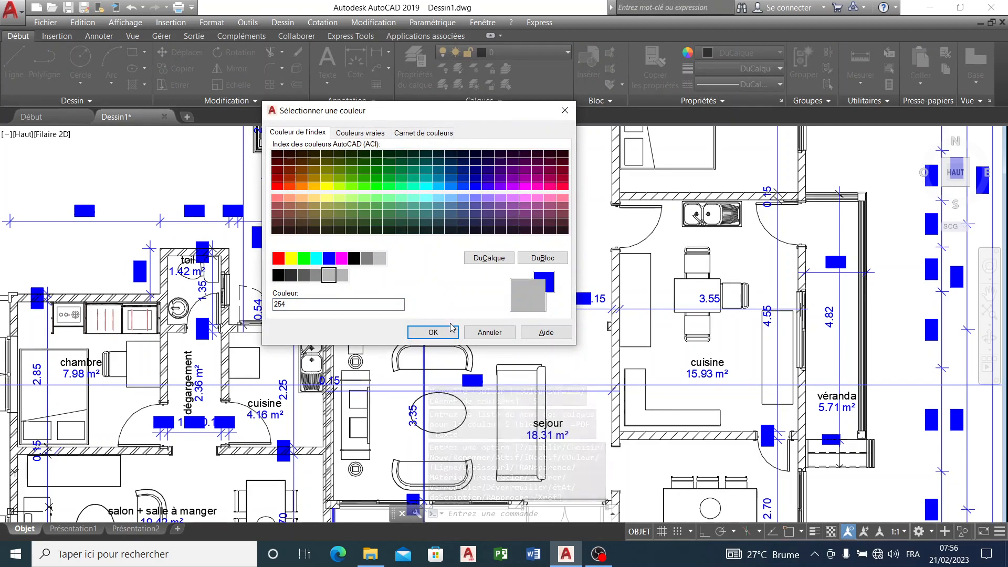
left_click(432, 332)
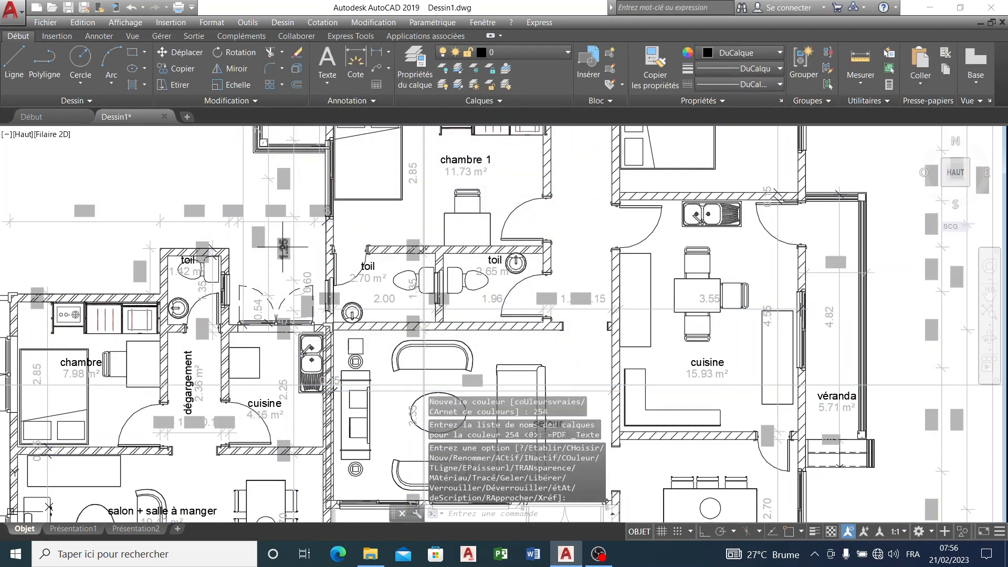
left_click(527, 55)
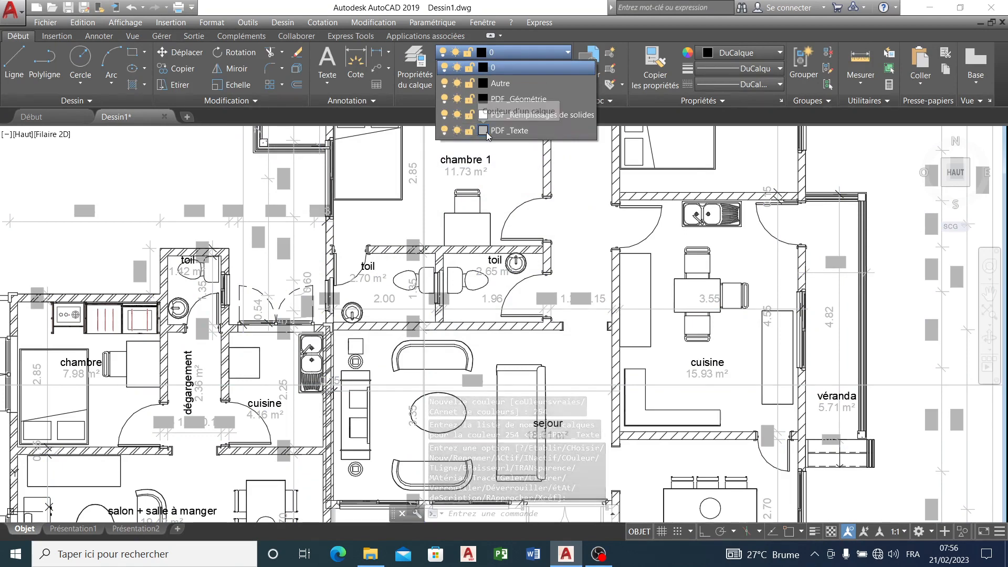
left_click(482, 130)
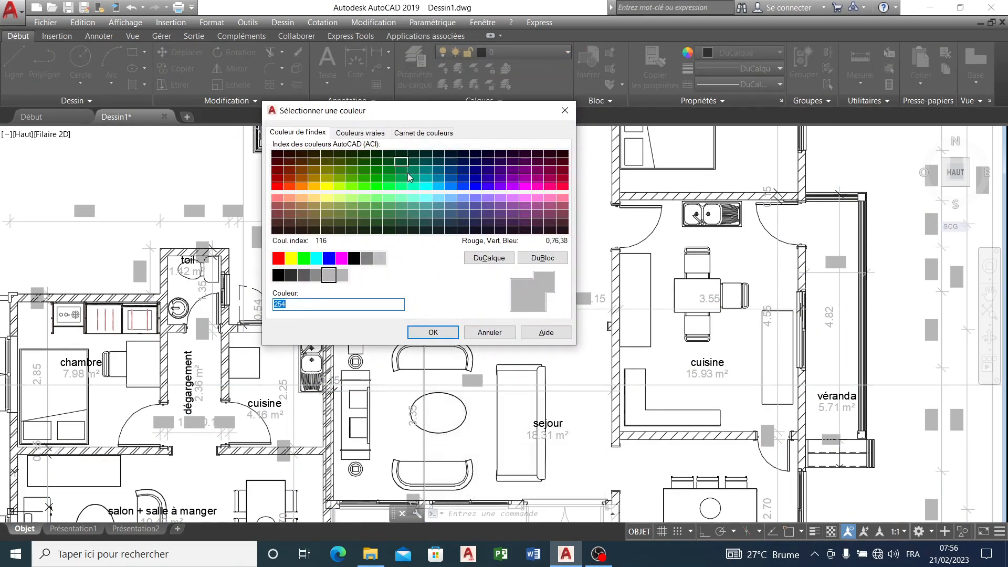
left_click(343, 134)
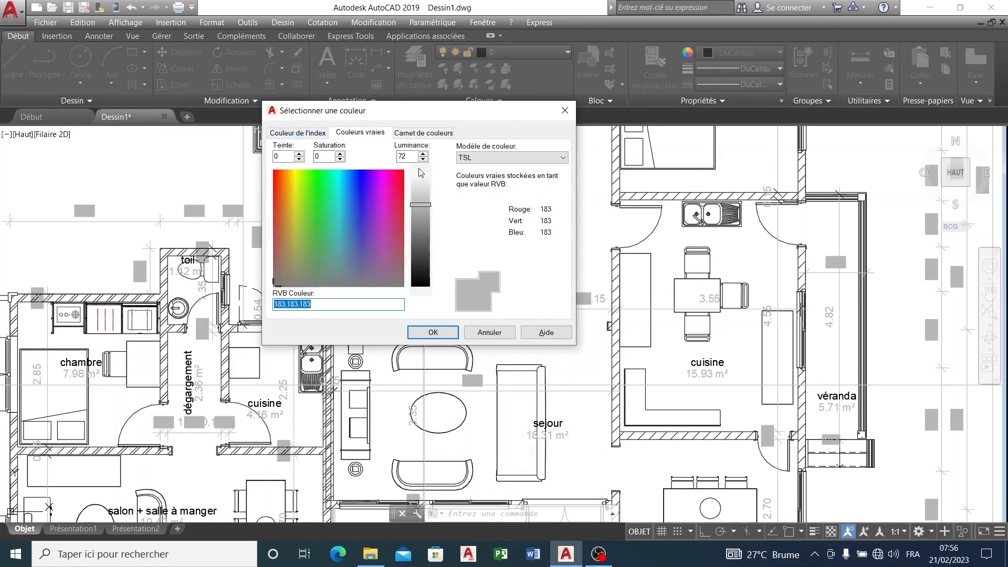
left_click(455, 332)
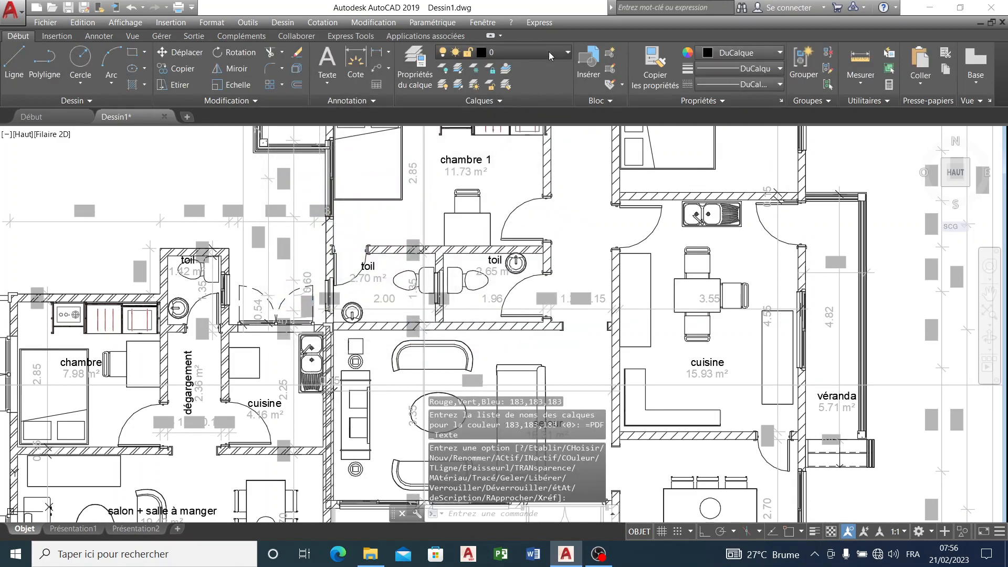
- Turn off the PDF_Texte layer to hide the dimensions and area texts in the drawing
left_click(549, 51)
left_click(444, 131)
left_click(471, 274)
key("Escape")
key("Escape")
scroll(472, 272, "down", 6)
scroll(614, 290, "up", 2)
scroll(460, 302, "up", 4)
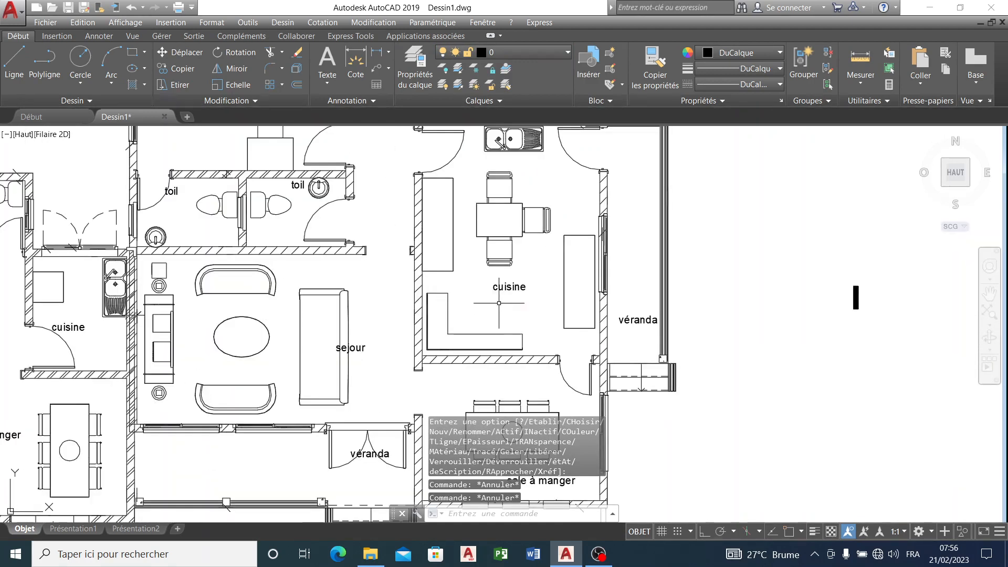
- Examine the hatching of the wall between the cuisine and the side véranda, as well as the bedrooms of the plan
scroll(606, 332, "up", 8)
left_click(605, 332)
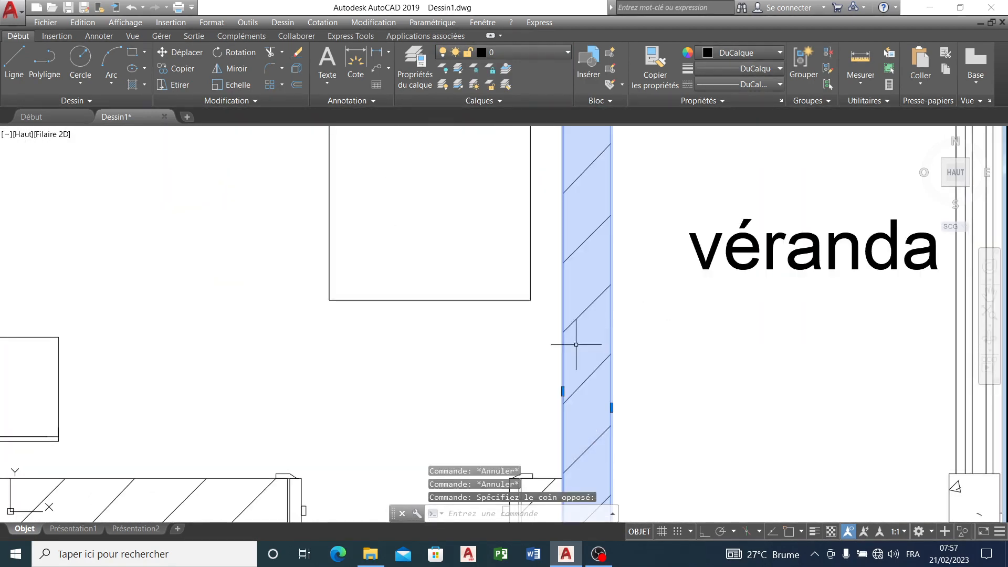
scroll(576, 345, "down", 7)
mouse_move(575, 339)
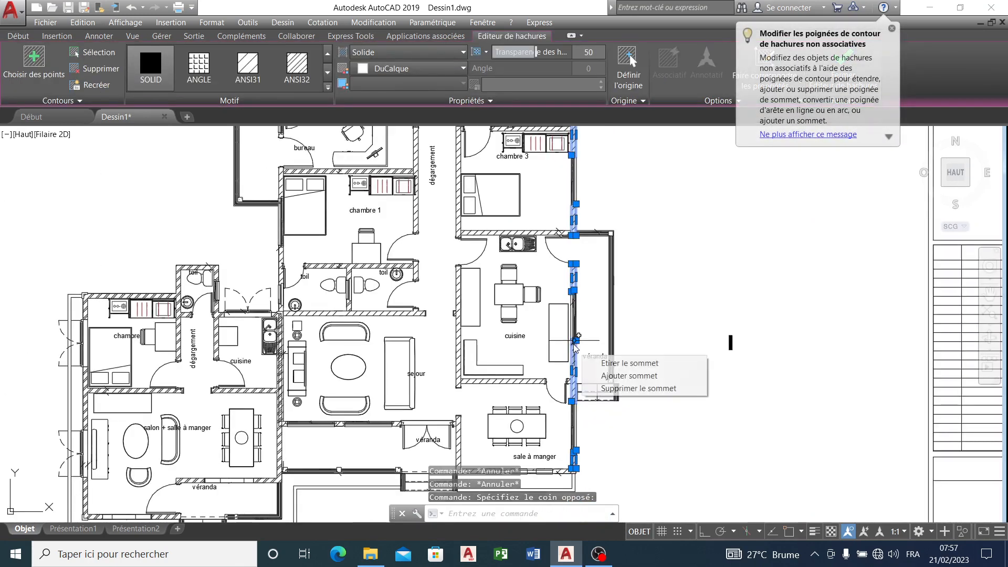
scroll(549, 251, "down", 6)
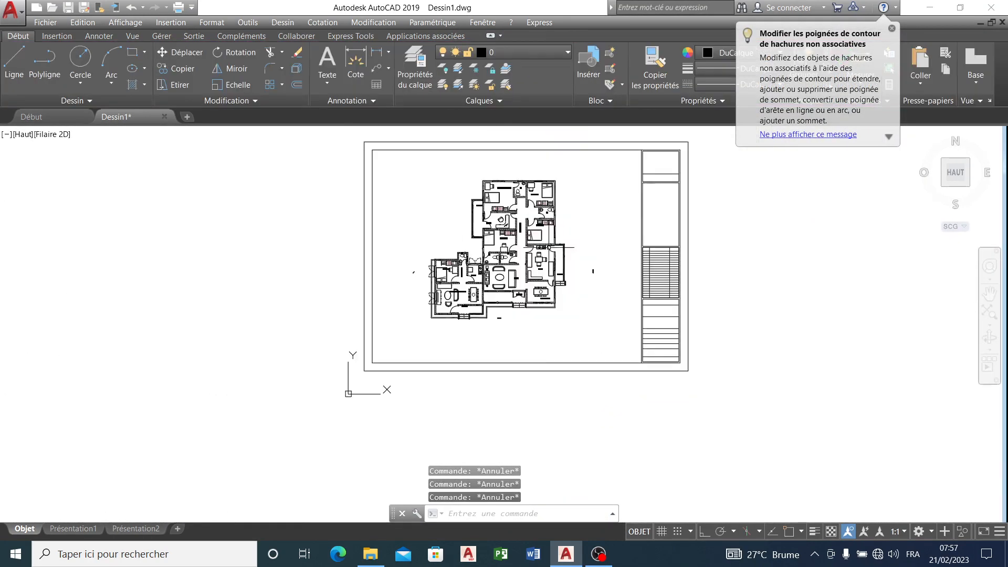
scroll(536, 184, "up", 8)
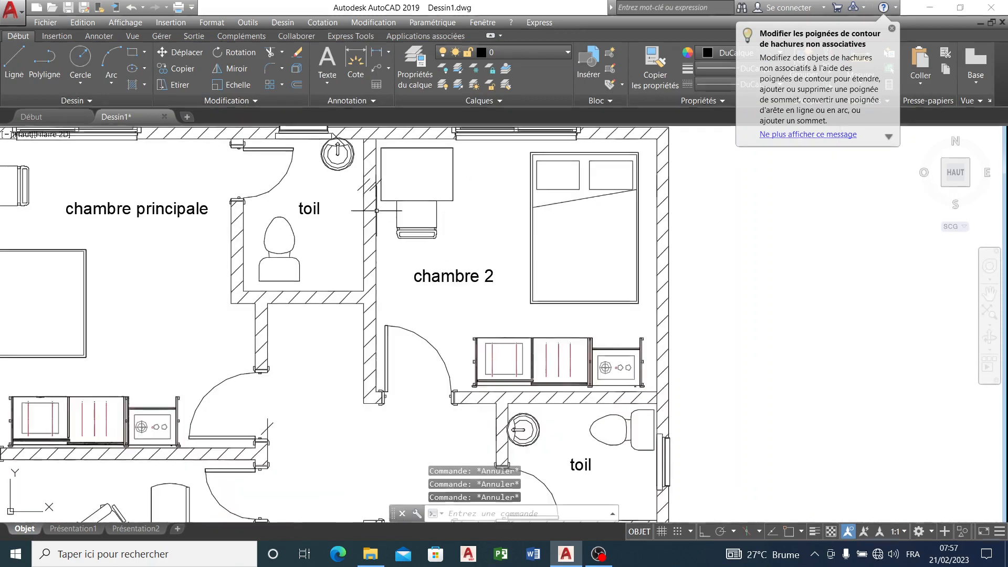
scroll(469, 175, "down", 4)
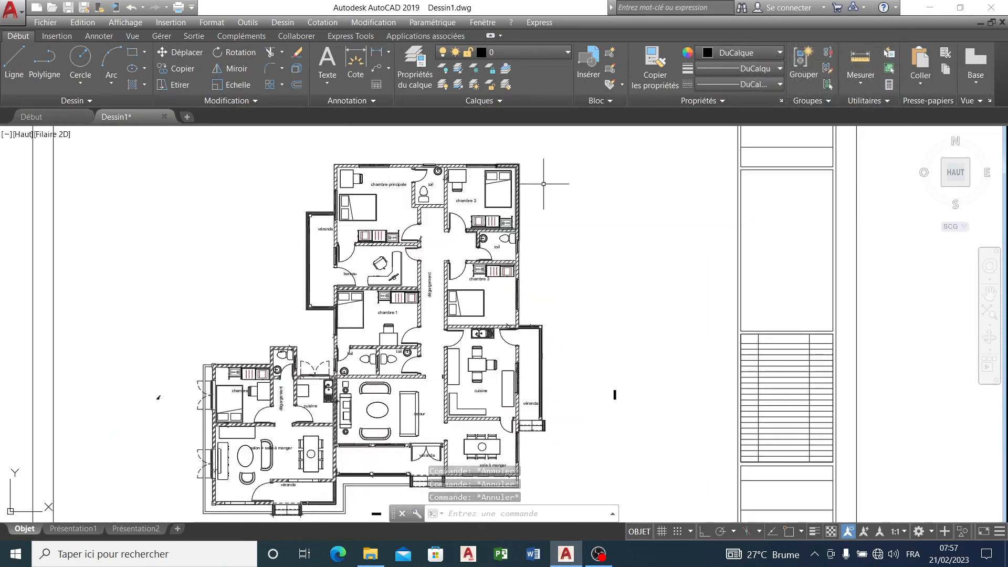
- Erase the three stray solid marks lying outside the floor plan, one on each side and one below it
scroll(584, 253, "down", 4)
left_click(602, 303)
left_click(599, 327)
left_click(612, 304)
left_click(599, 317)
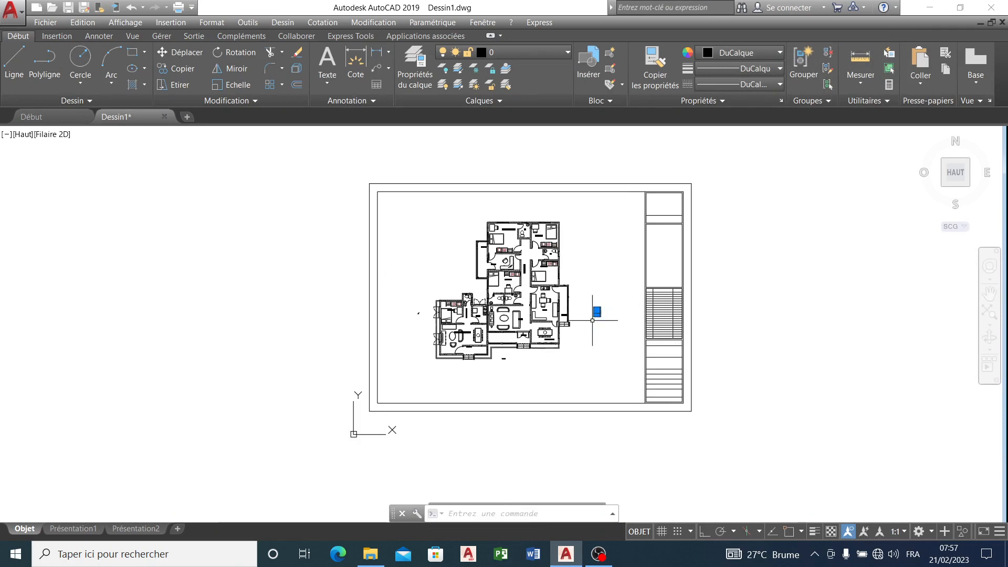
scroll(517, 369, "up", 6)
left_click(483, 314)
left_click(434, 342)
scroll(517, 369, "down", 1)
left_click(271, 208)
left_click(242, 258)
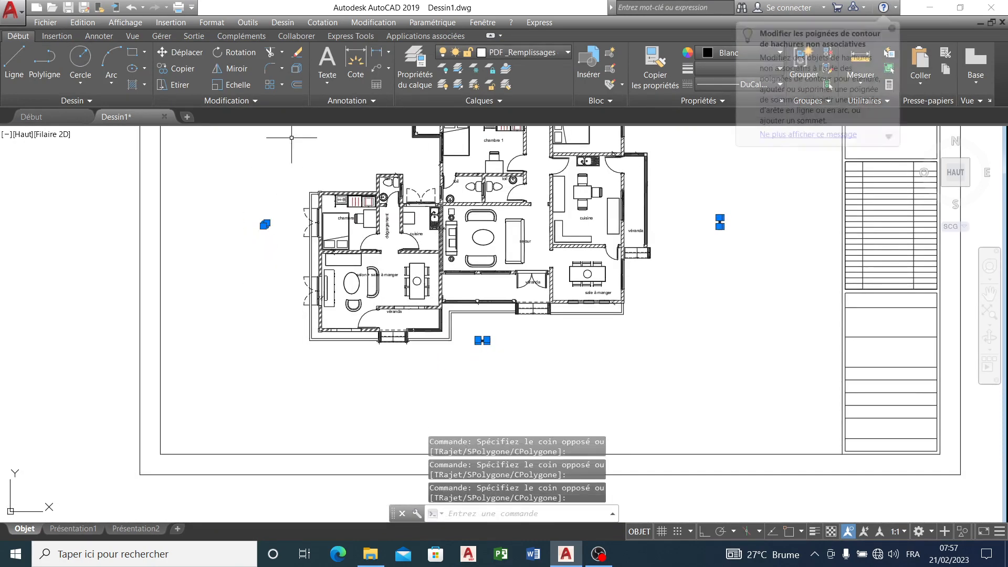
left_click(296, 53)
- Select the whole floor plan inside the sheet frame and set its object colour to light grey (199,200,202)
scroll(504, 225, "down", 6)
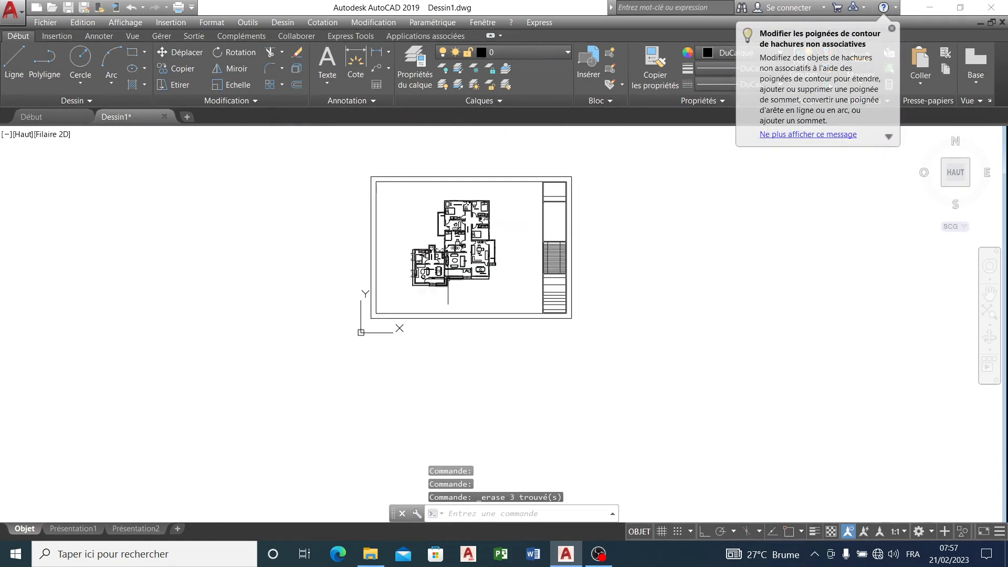
left_click(520, 190)
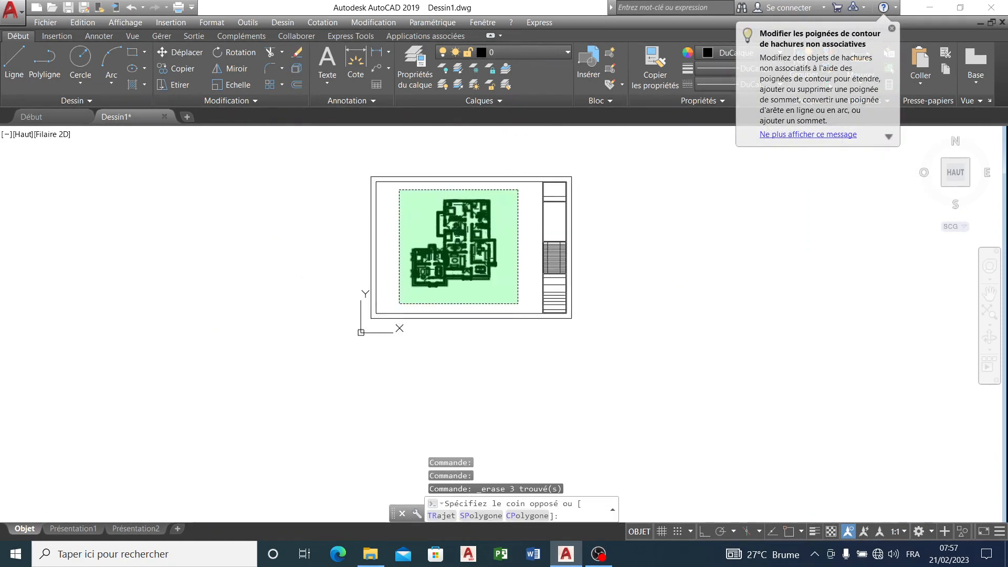
left_click(417, 290)
left_click(717, 50)
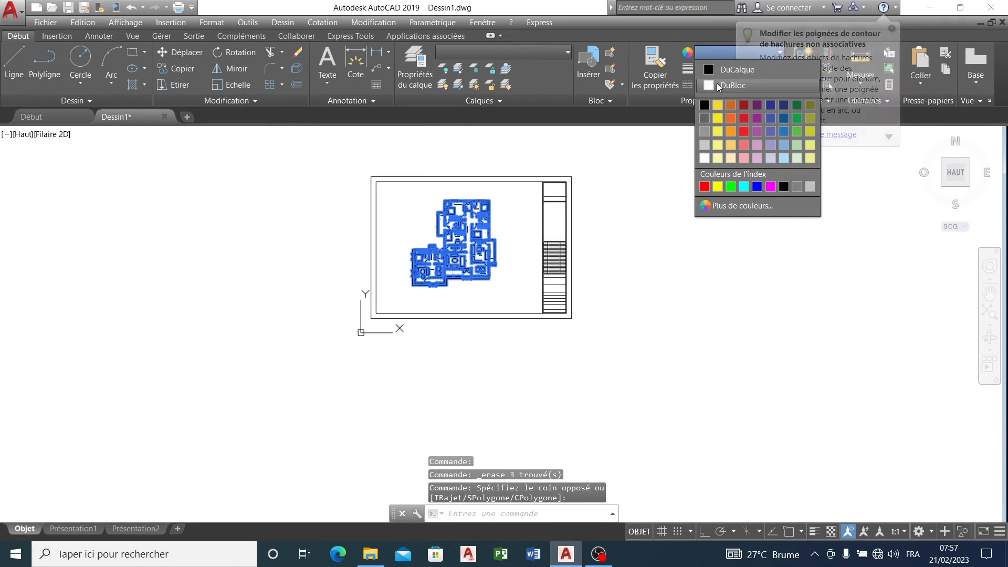
left_click(704, 144)
key("Escape")
key("Escape")
scroll(461, 202, "up", 8)
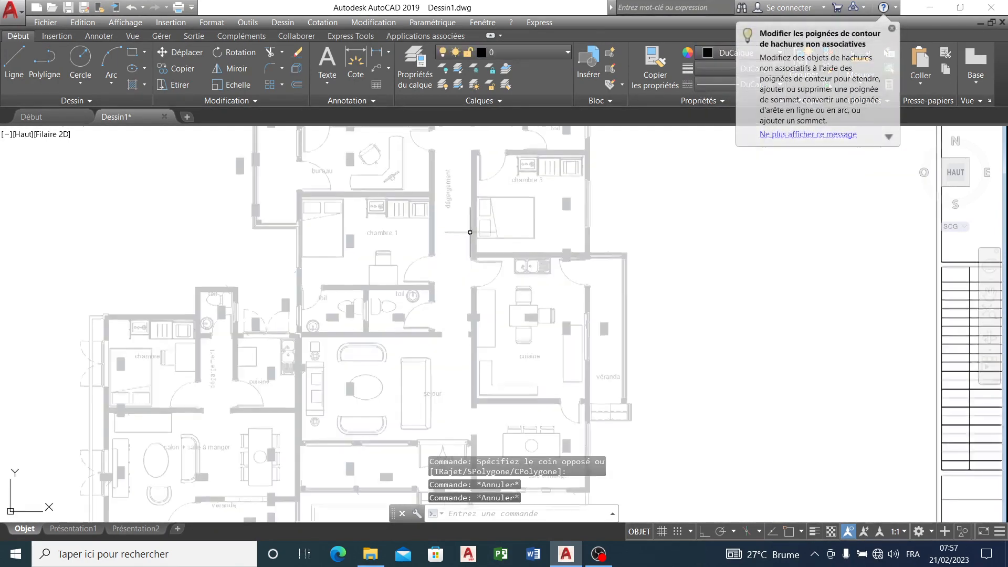
scroll(486, 276, "down", 2)
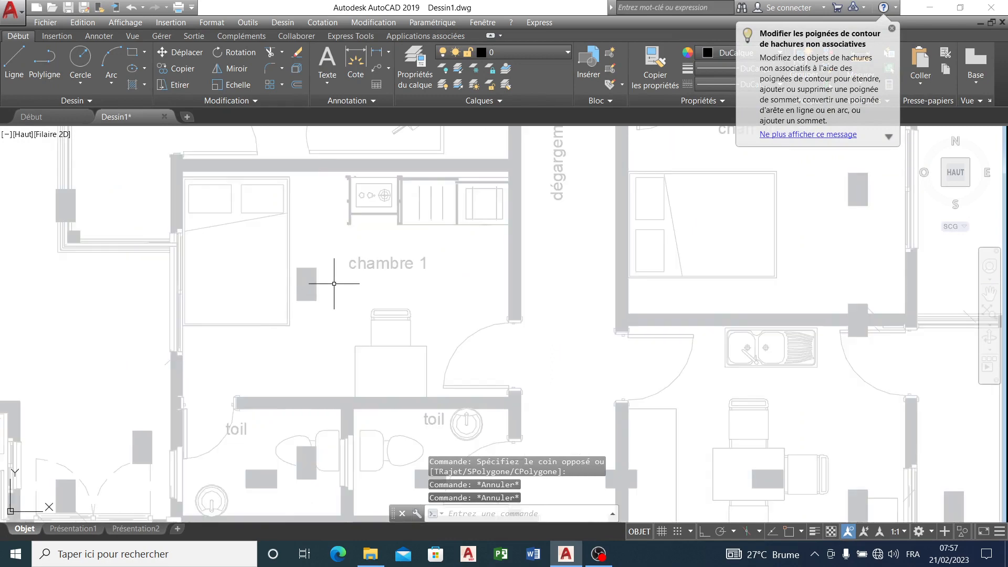
- Select the solid rectangle beside the bed in chambre 1 plus all similar objects and erase them
scroll(314, 284, "up", 6)
left_click(340, 228)
left_click(292, 326)
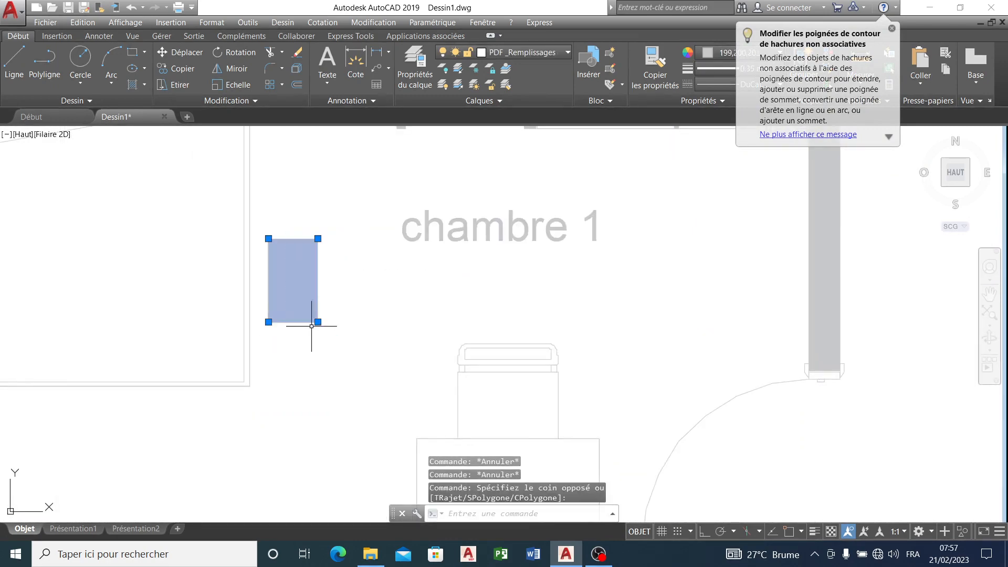
right_click(336, 291)
left_click(367, 435)
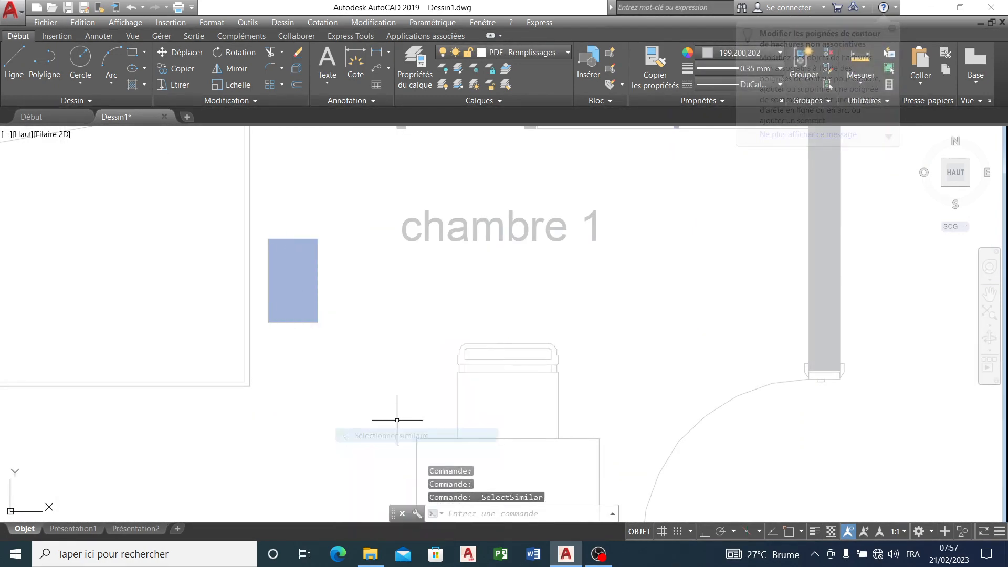
scroll(358, 324, "down", 9)
scroll(429, 173, "up", 5)
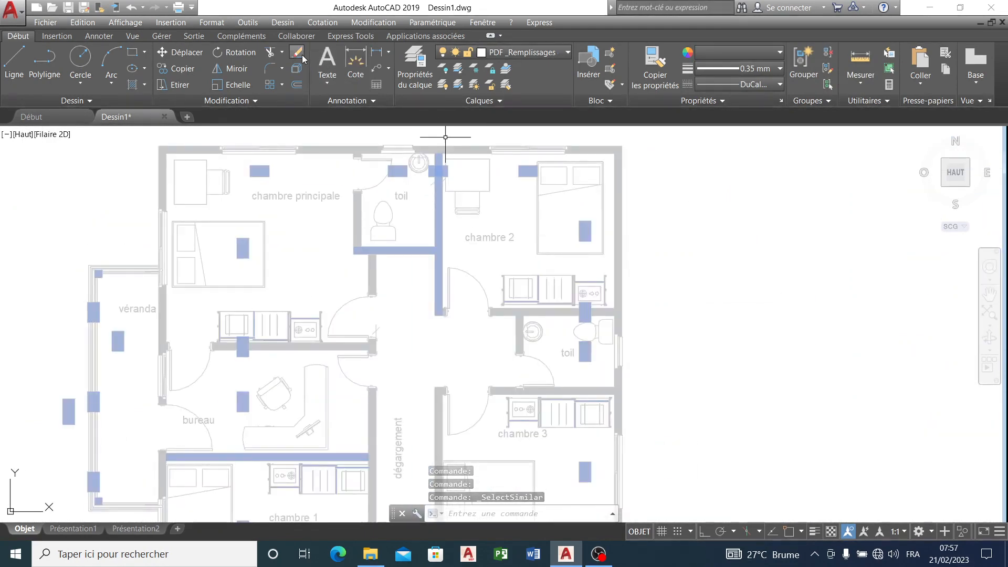
- Select the solid fill of the outer wall above chambre 2 plus all similar hatches and erase them
scroll(431, 150, "up", 7)
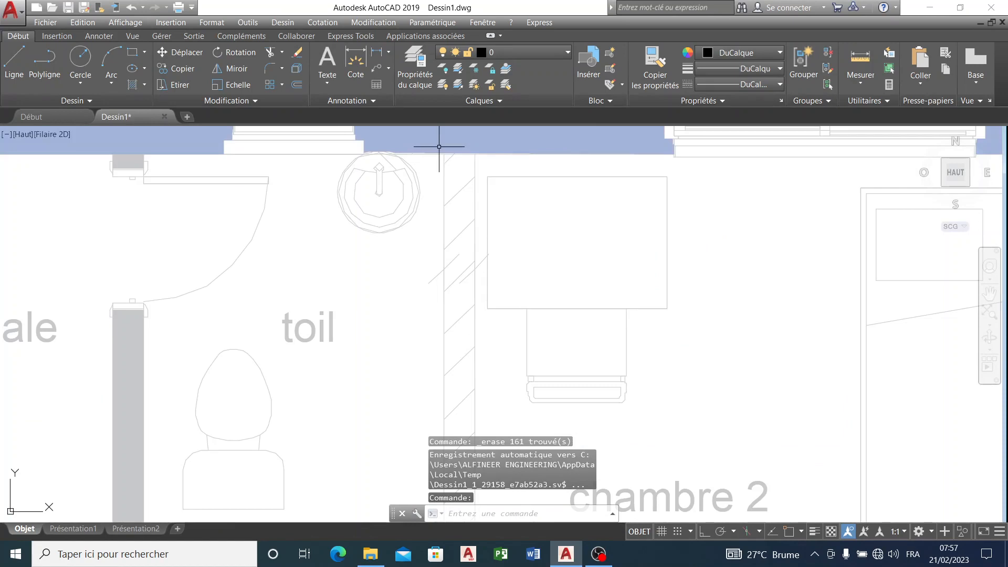
left_click(449, 137)
right_click(449, 138)
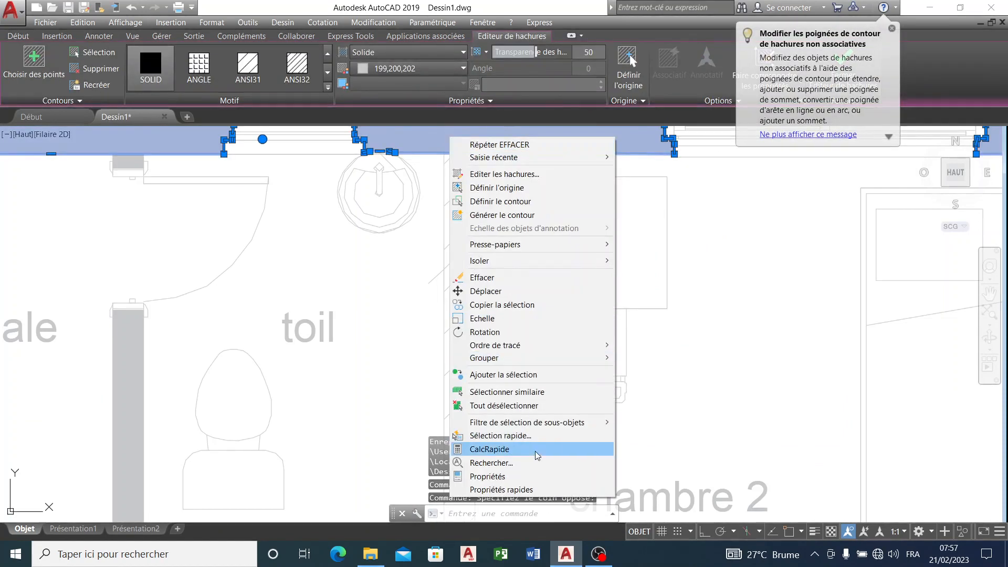
left_click(503, 391)
scroll(474, 351, "down", 5)
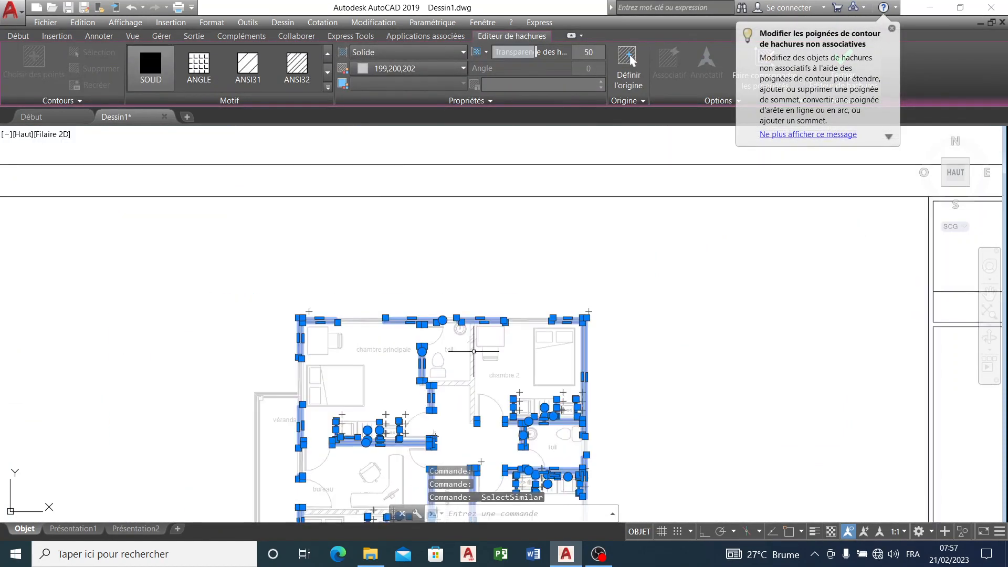
left_click(199, 68)
left_click(18, 36)
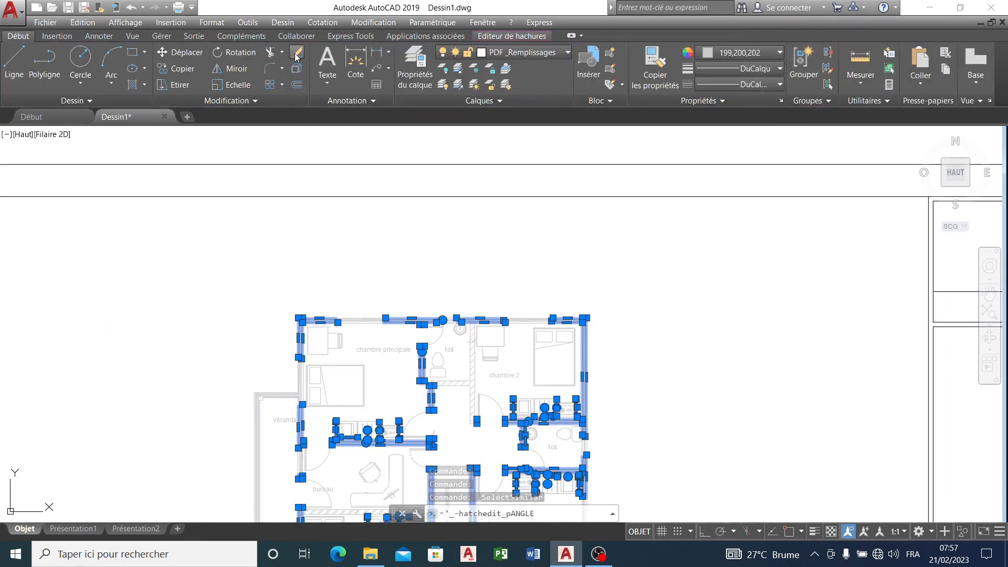
key("Escape")
key("Delete")
scroll(397, 252, "down", 2)
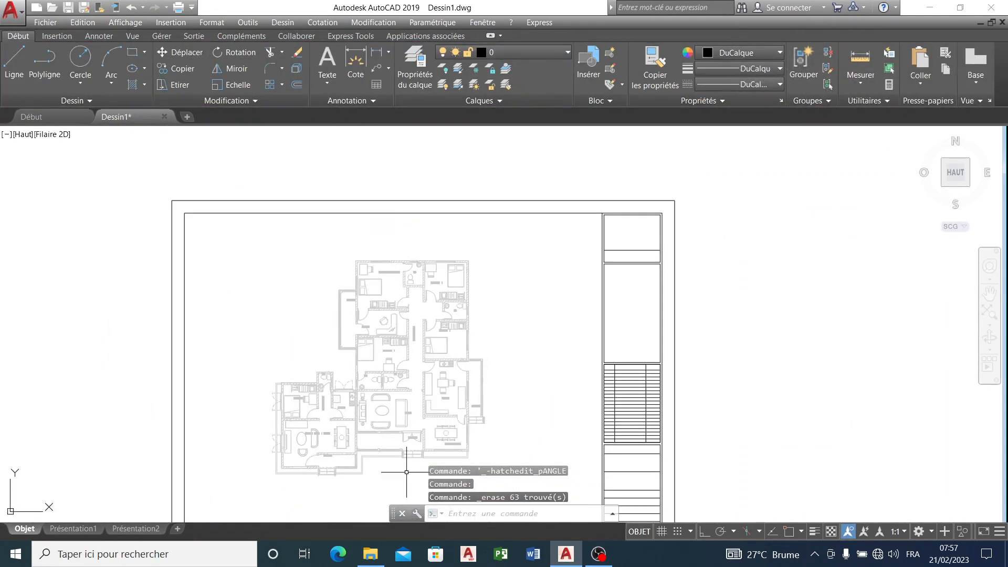
- Erase the two leftover tick lines on the wall between the chambre and the salon + salle à manger
scroll(406, 472, "up", 4)
scroll(484, 448, "down", 4)
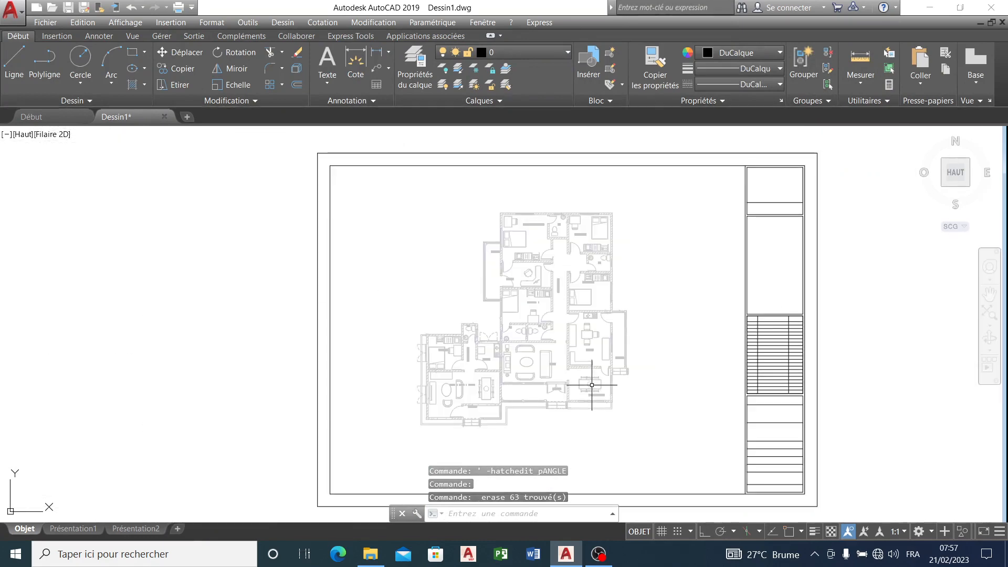
scroll(592, 385, "up", 3)
scroll(409, 286, "up", 3)
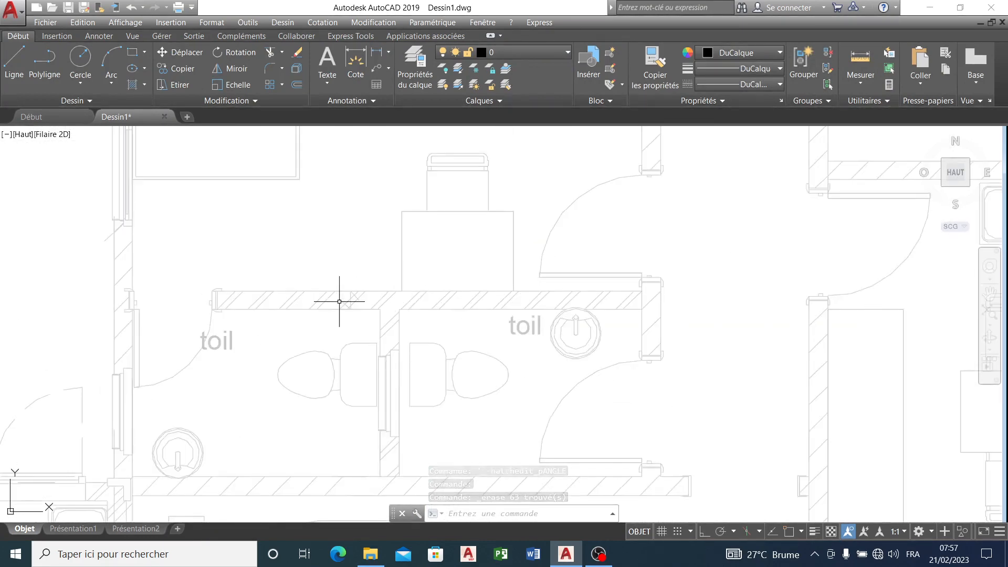
scroll(396, 292, "down", 6)
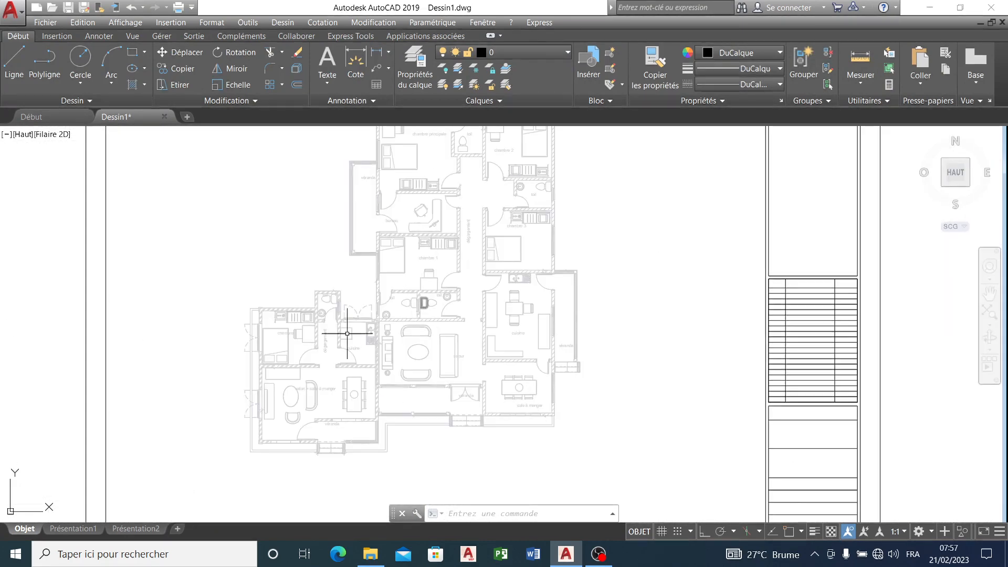
scroll(299, 401, "up", 5)
scroll(302, 399, "down", 1)
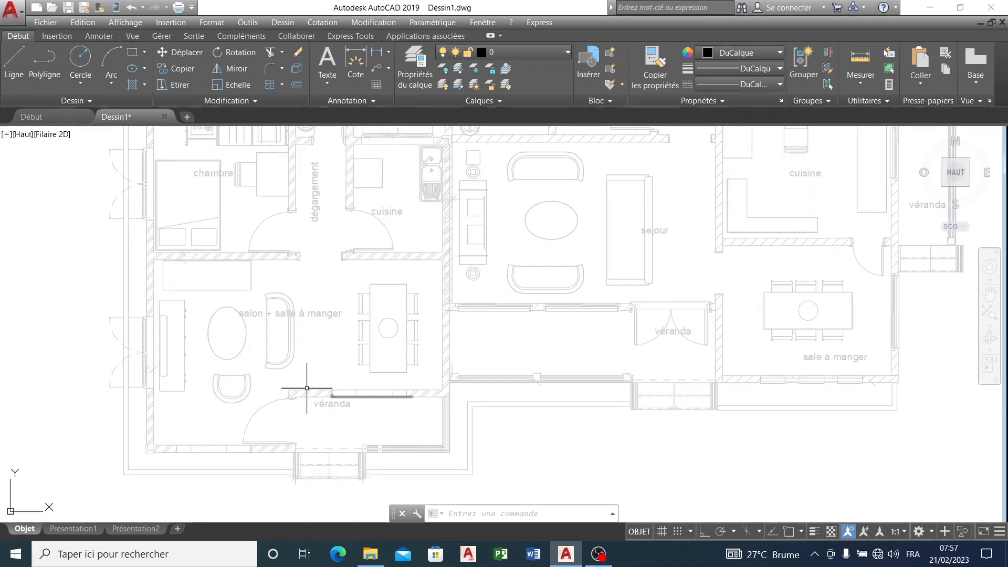
scroll(181, 307, "up", 6)
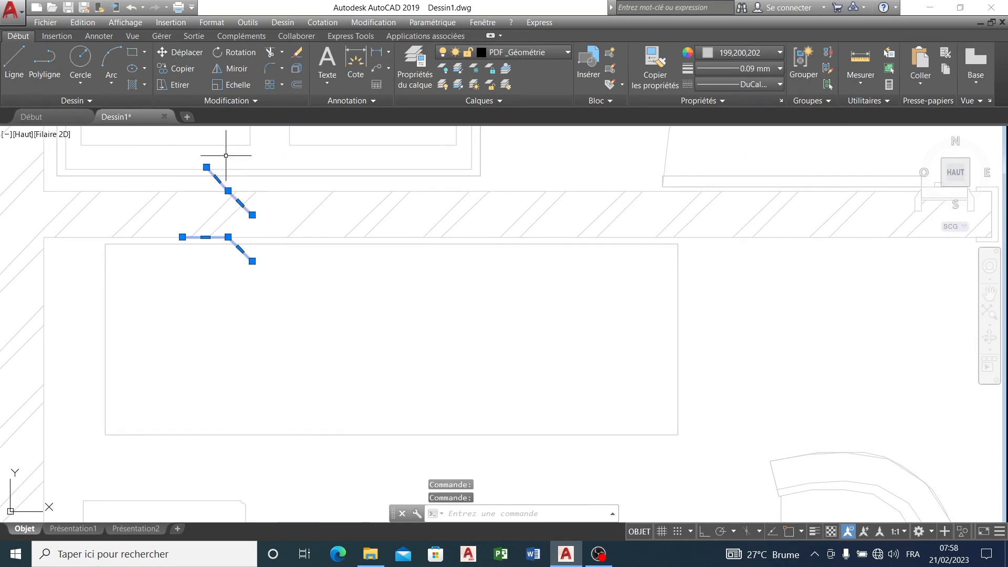
left_click(297, 52)
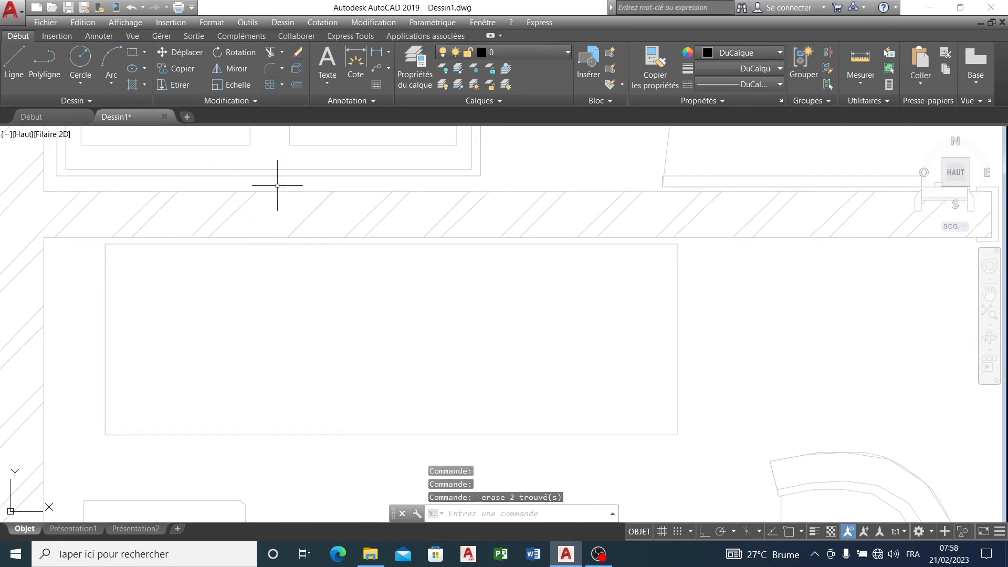
scroll(270, 329, "down", 5)
scroll(269, 330, "down", 2)
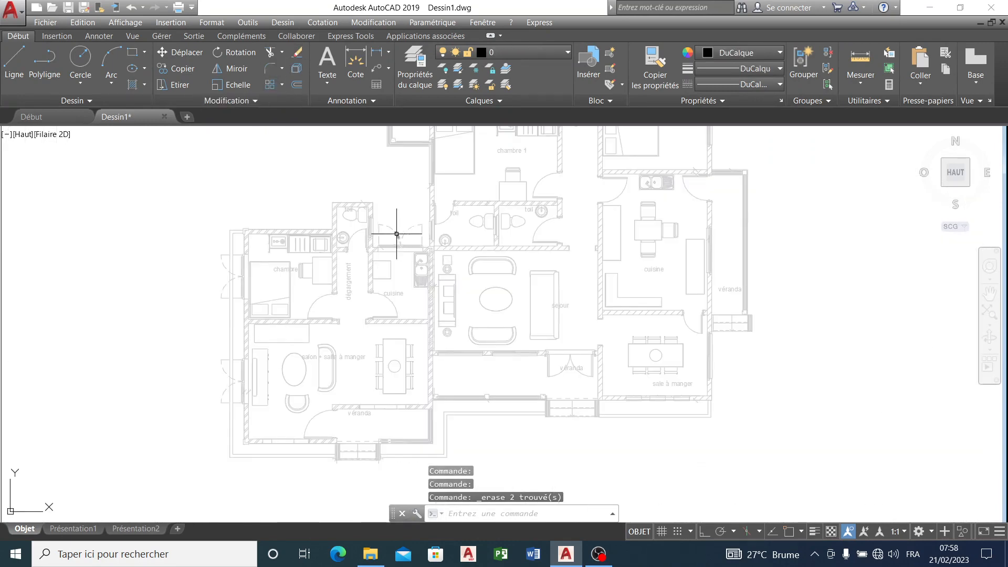
scroll(396, 233, "up", 8)
left_click(378, 316)
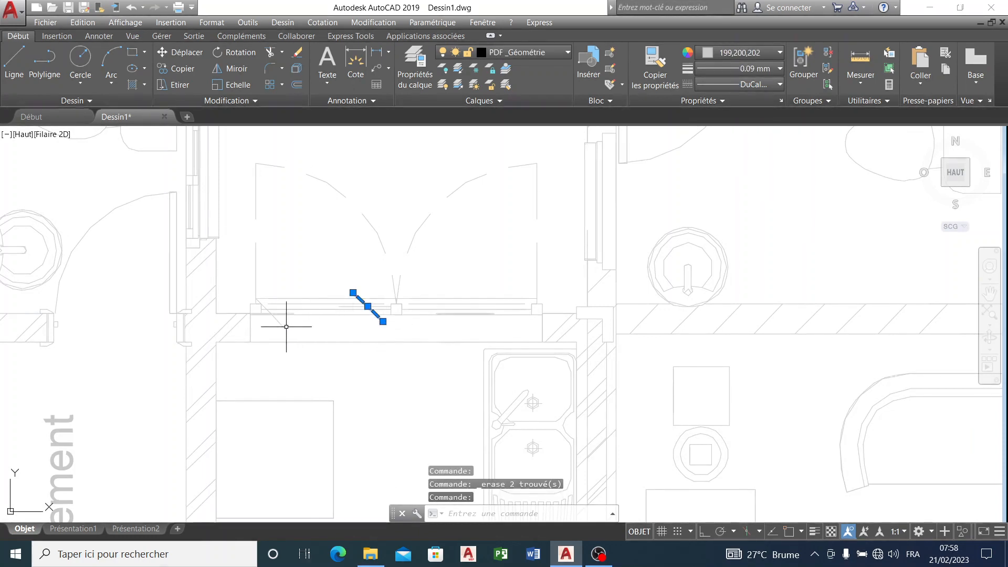
left_click(282, 309)
left_click(268, 332)
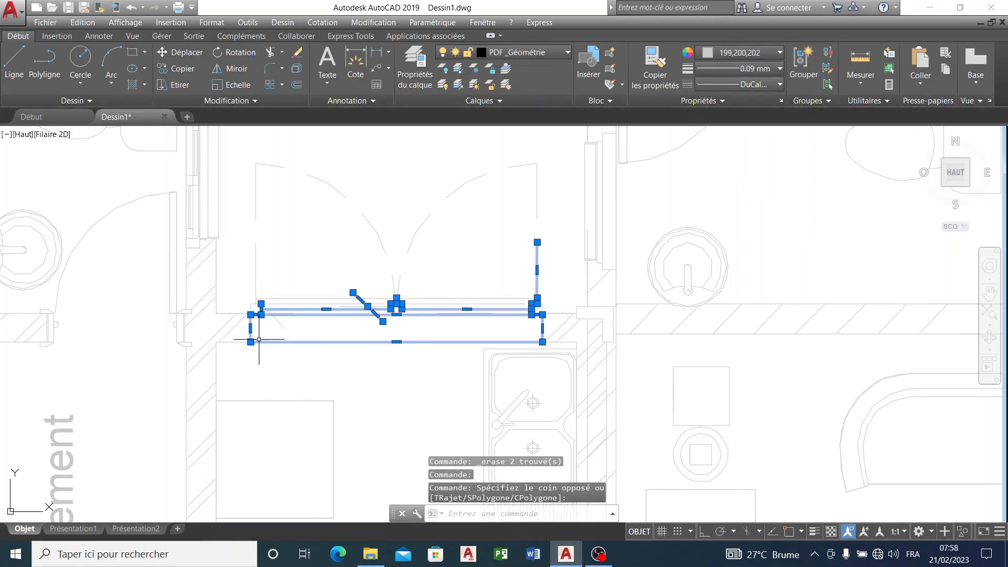
scroll(265, 335, "up", 4)
key("Escape")
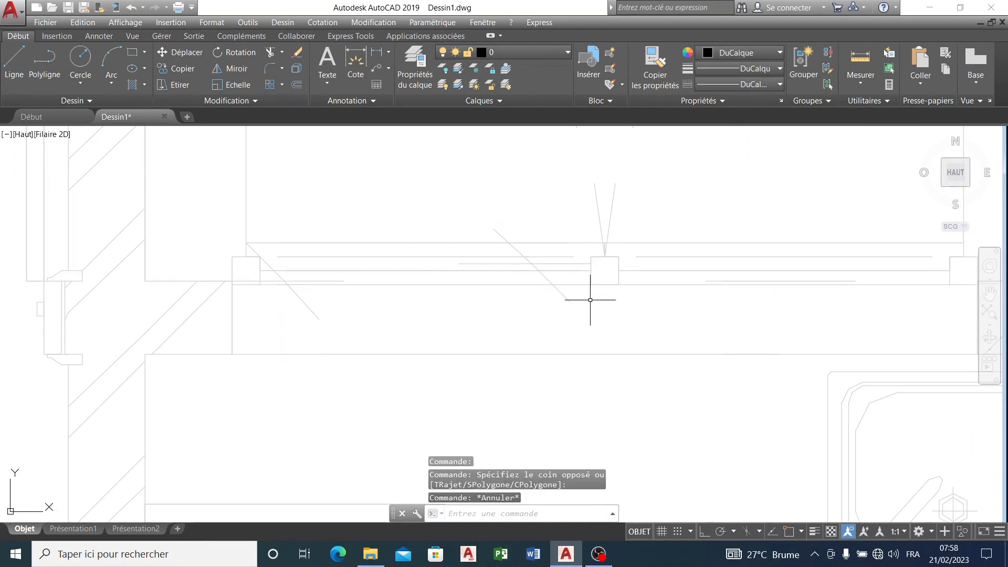
- Erase the two leftover tick lines across the double-door opening above the small cuisine beside the dégagement
left_click(562, 293)
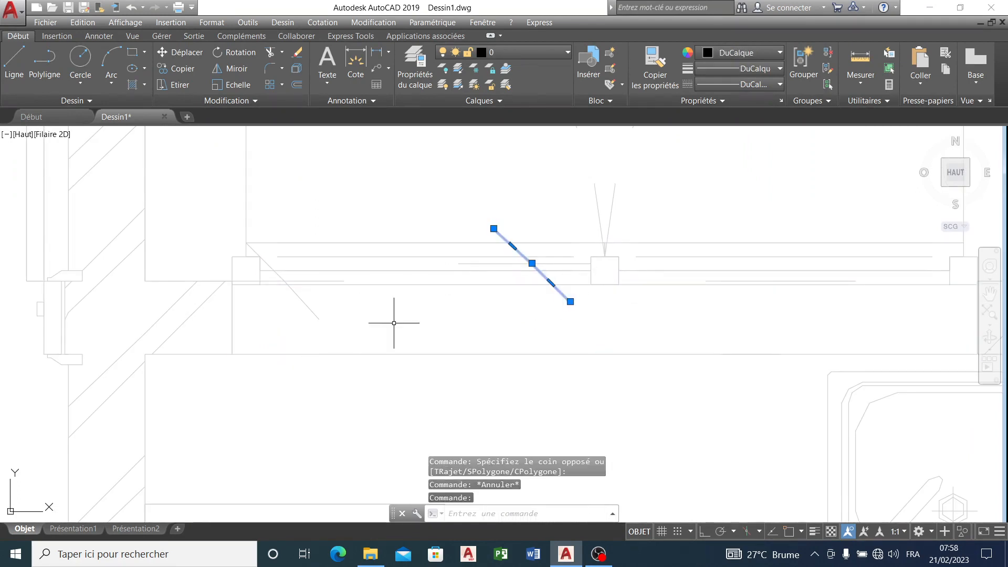
left_click(298, 295)
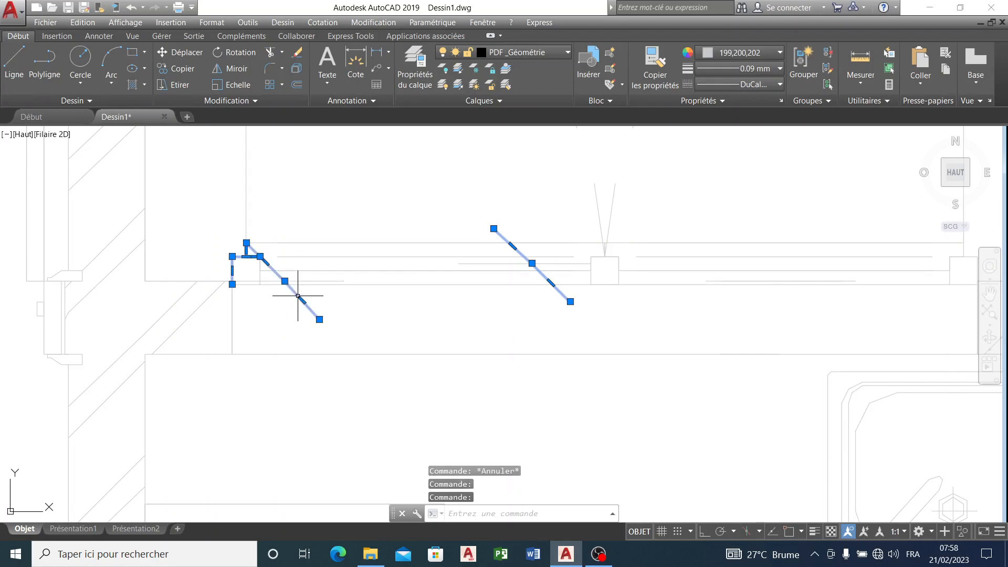
left_click(296, 52)
- Erase the two leftover tick lines on the upper wall of the toilet at the end of the small dégagement
scroll(342, 299, "down", 6)
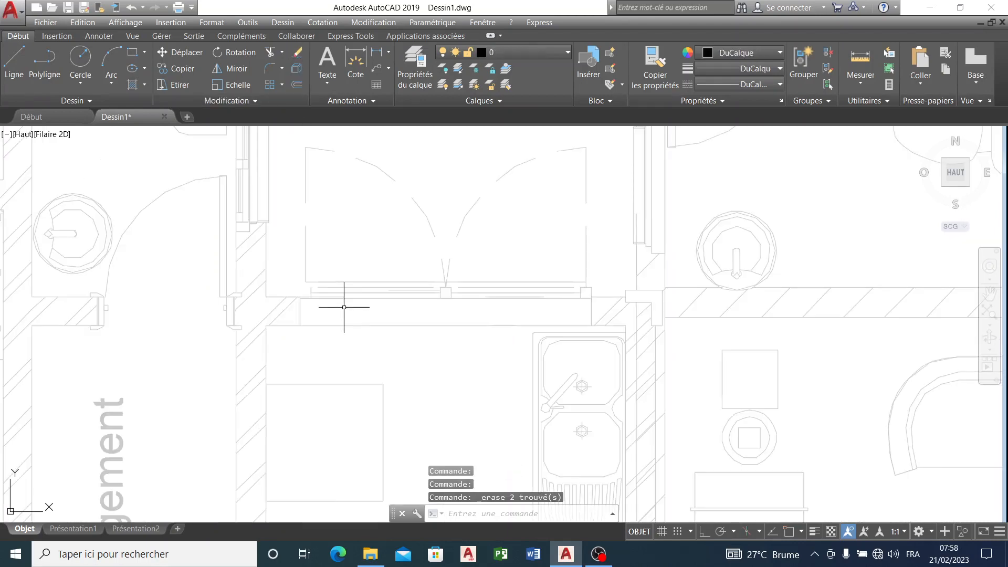
scroll(355, 294, "up", 8)
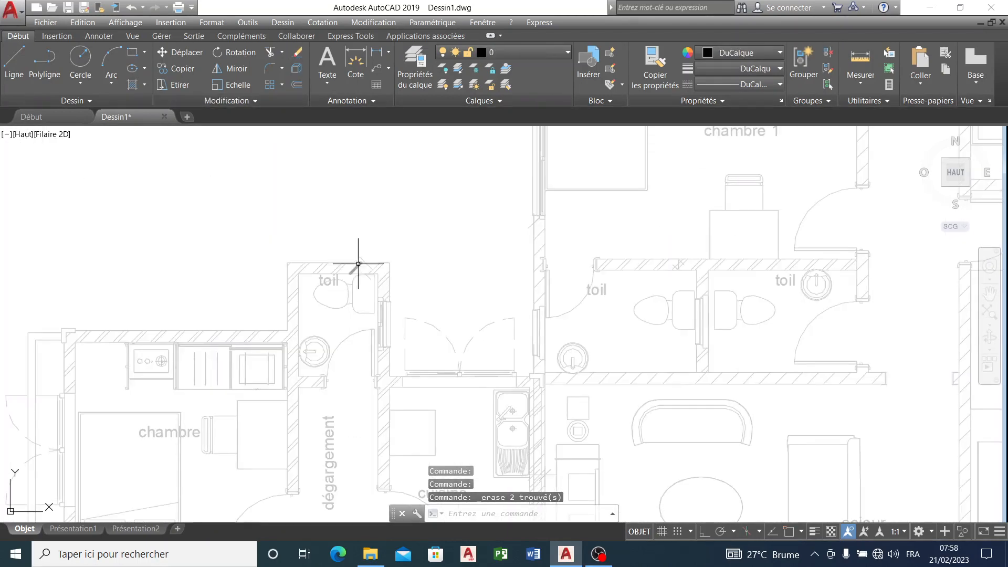
left_click(385, 244)
left_click(356, 268)
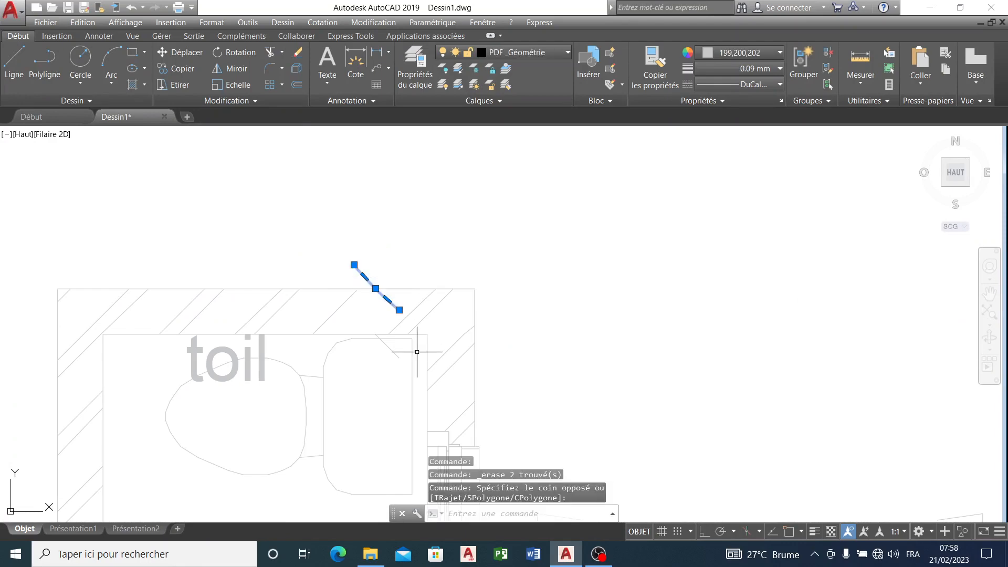
left_click(390, 349)
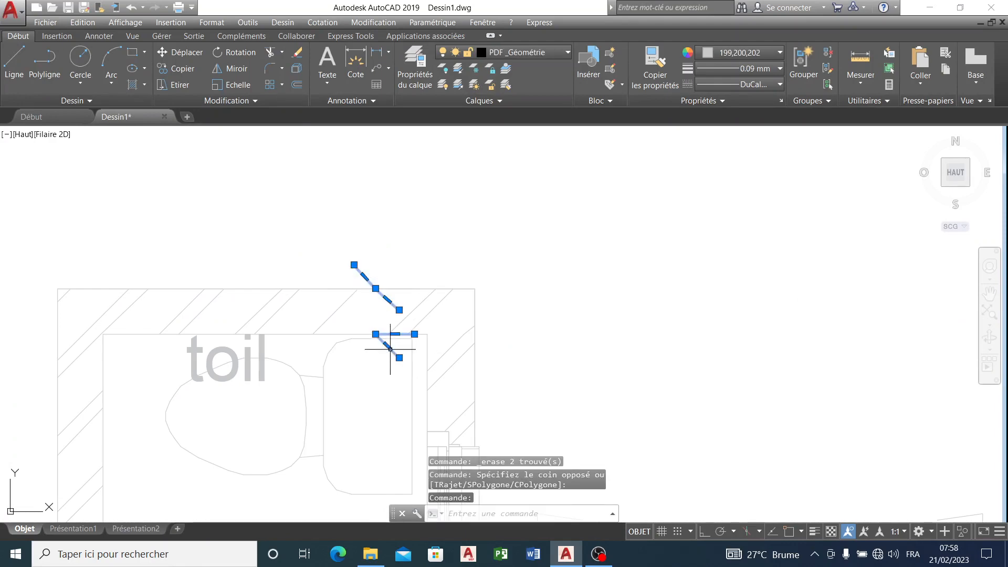
left_click(303, 60)
- Erase the two tick lines on the wall between chambre 3 and the cuisine and the one on the adjoining véranda wall
scroll(356, 212, "down", 6)
scroll(367, 326, "down", 4)
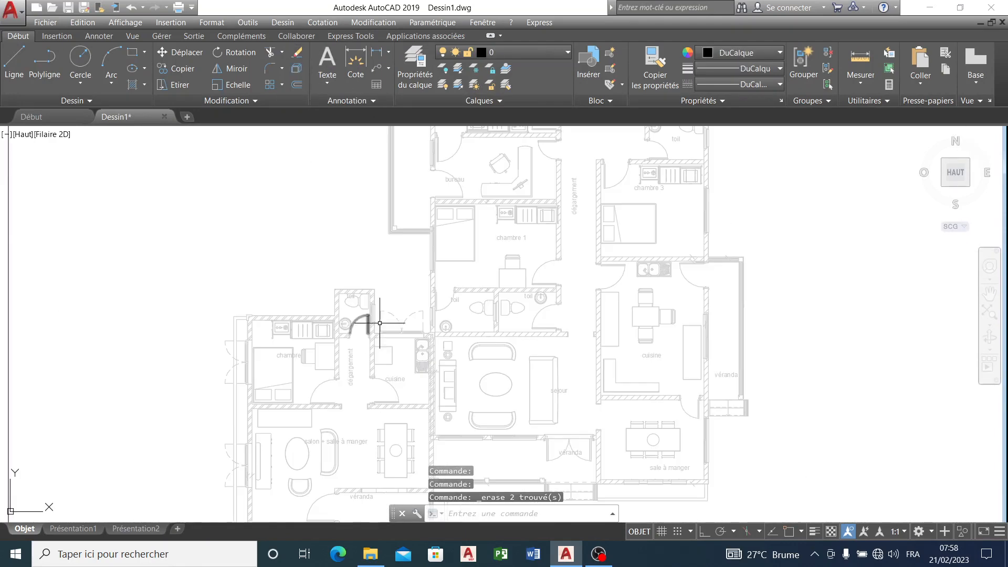
scroll(621, 275, "up", 10)
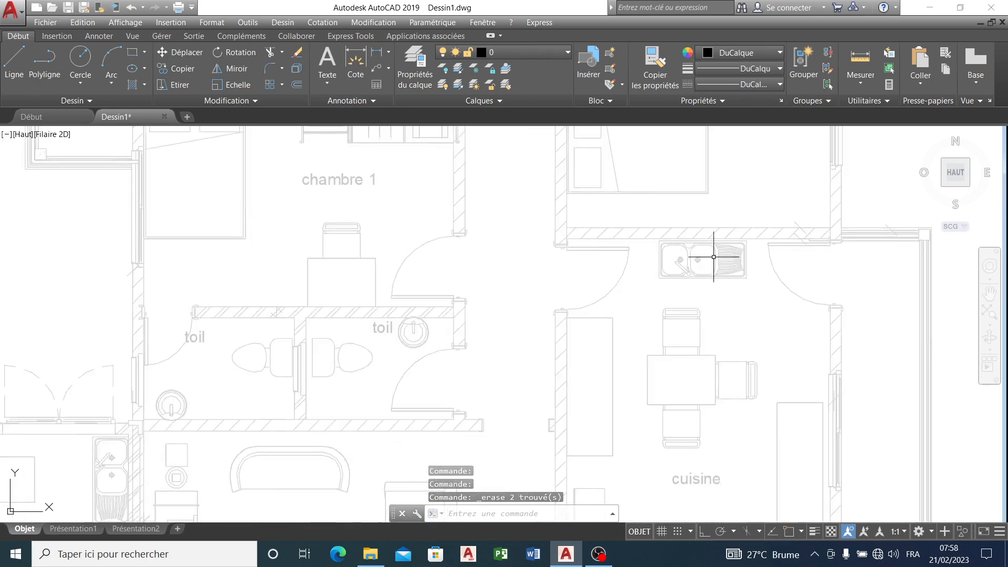
left_click(755, 217)
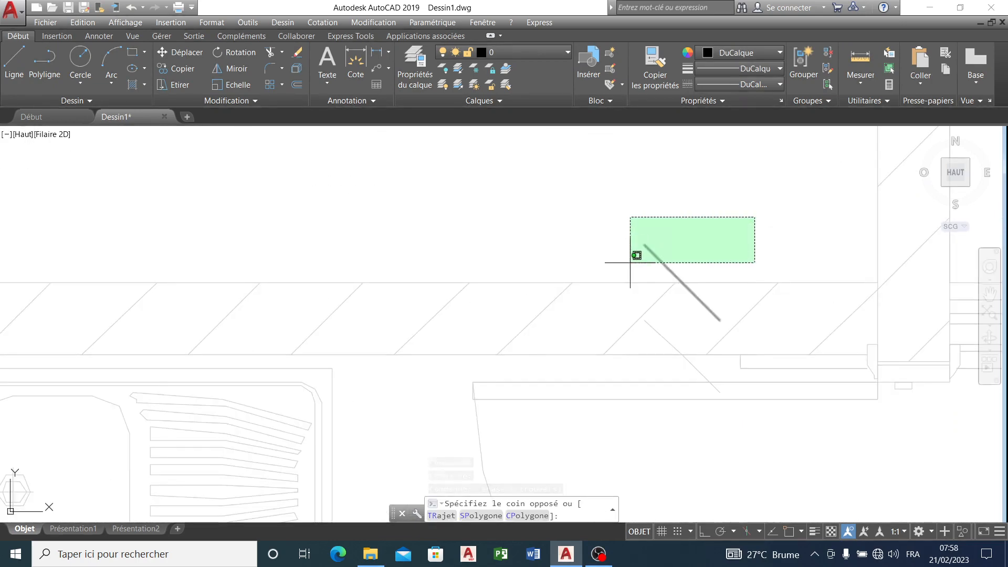
left_click(636, 263)
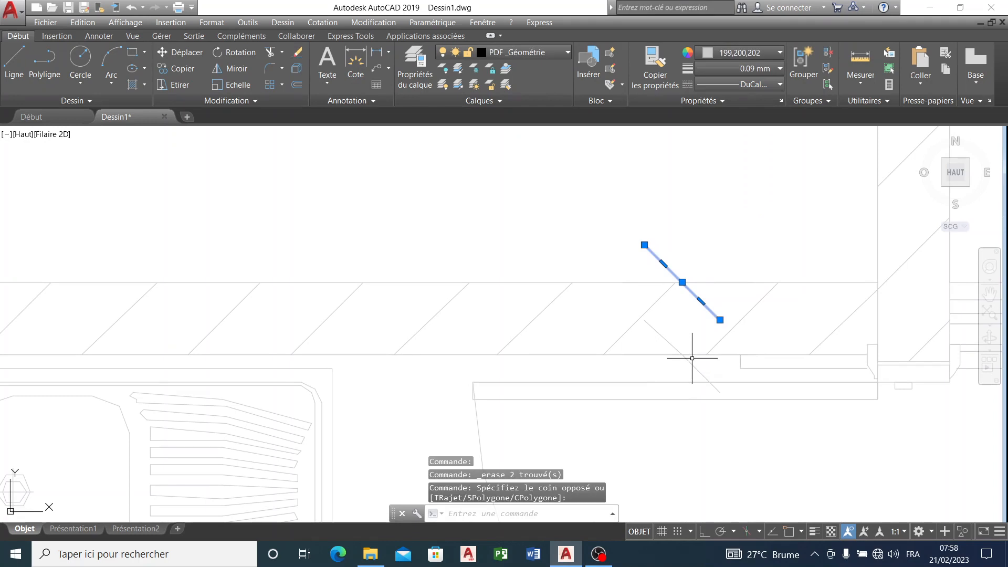
left_click(692, 360)
scroll(603, 382, "down", 3)
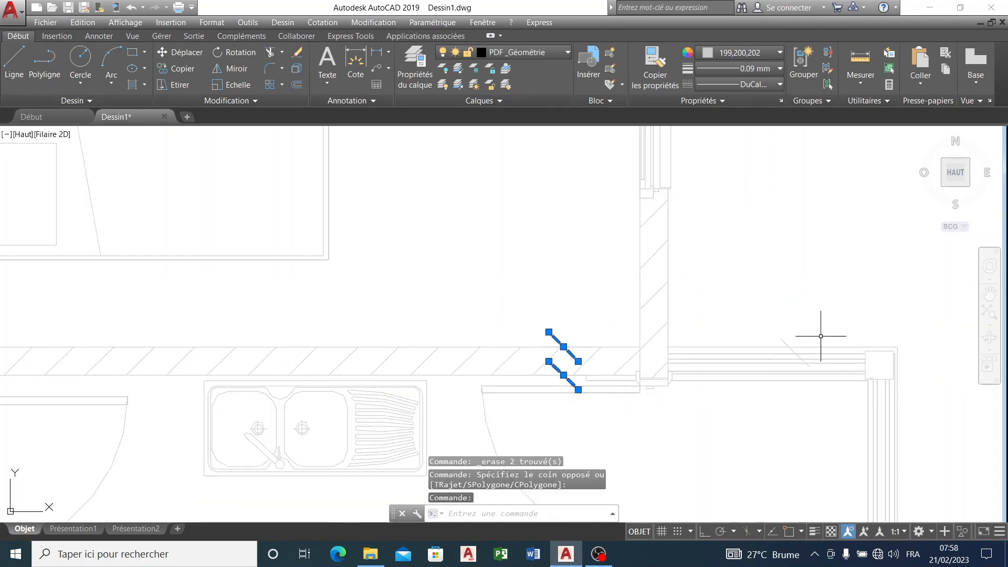
scroll(783, 344, "up", 3)
left_click(799, 326)
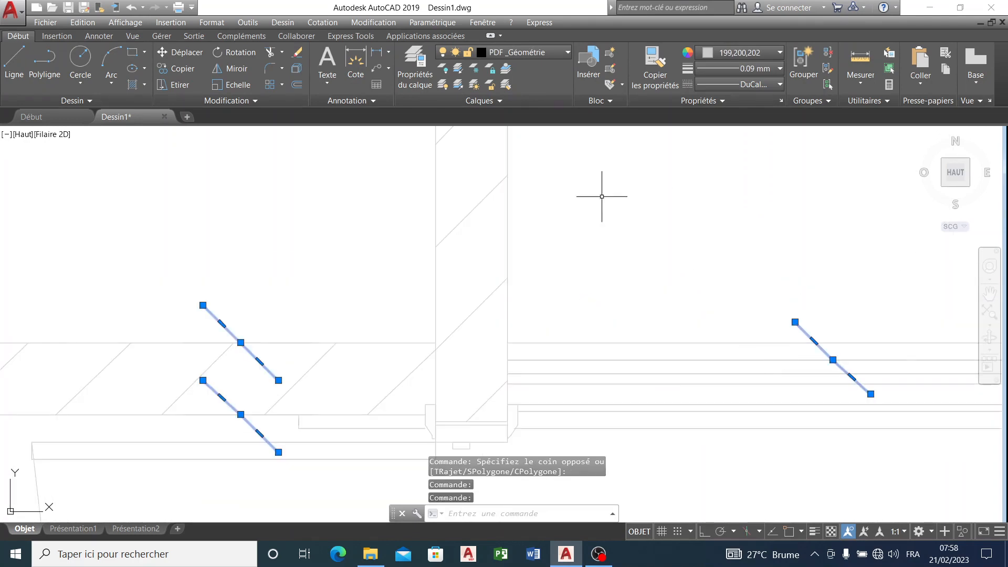
left_click(291, 55)
- Move the whole framed plan sheet far to the right of the origin to leave that area empty
scroll(457, 274, "down", 6)
scroll(415, 291, "down", 3)
scroll(416, 292, "up", 5)
scroll(449, 333, "down", 5)
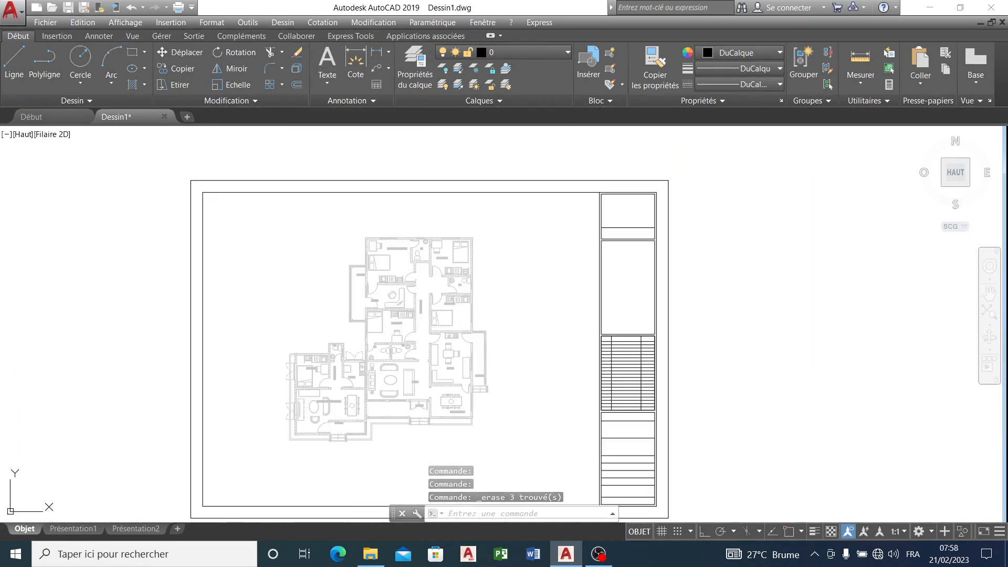
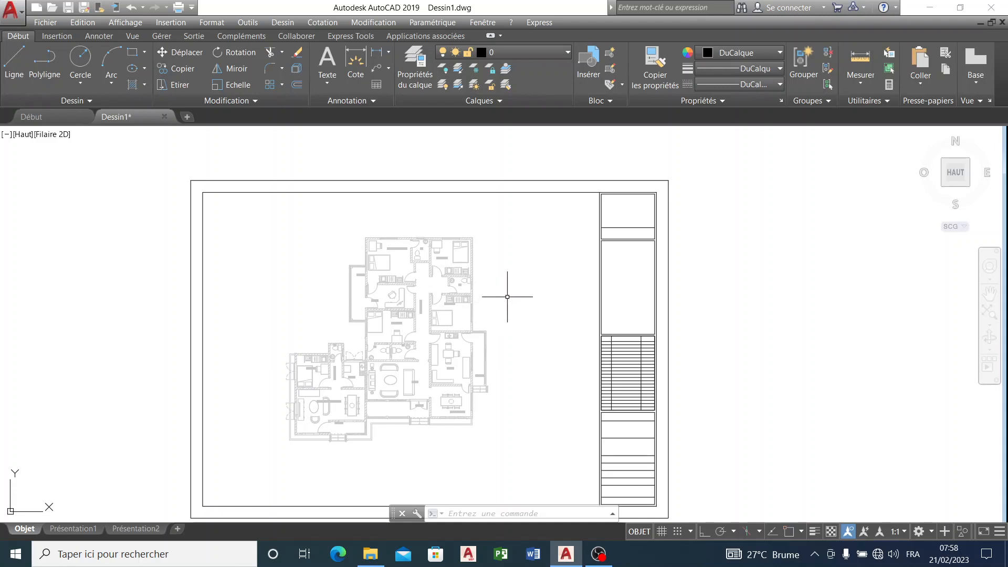
scroll(507, 297, "down", 5)
left_click(653, 214)
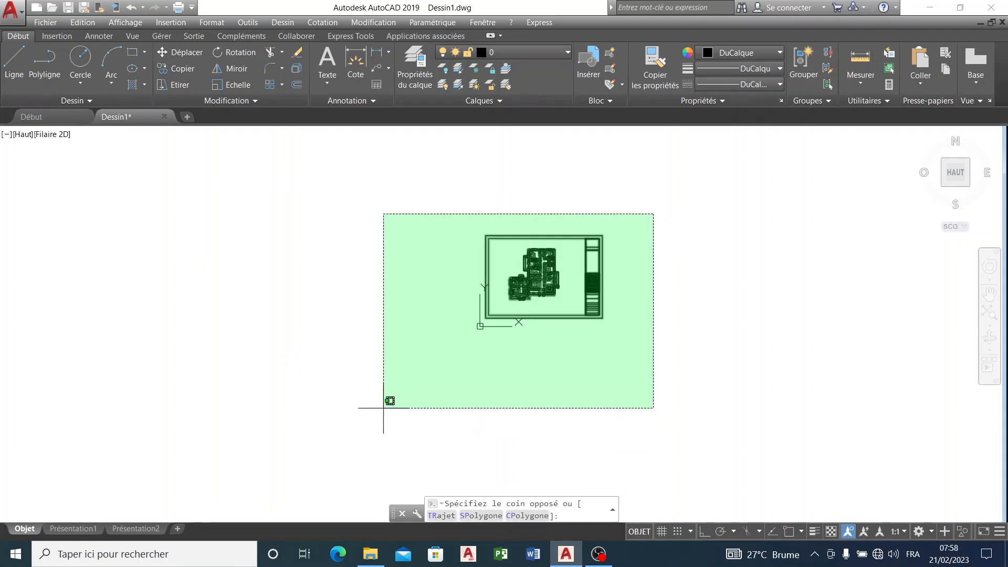
left_click(383, 408)
left_click(171, 52)
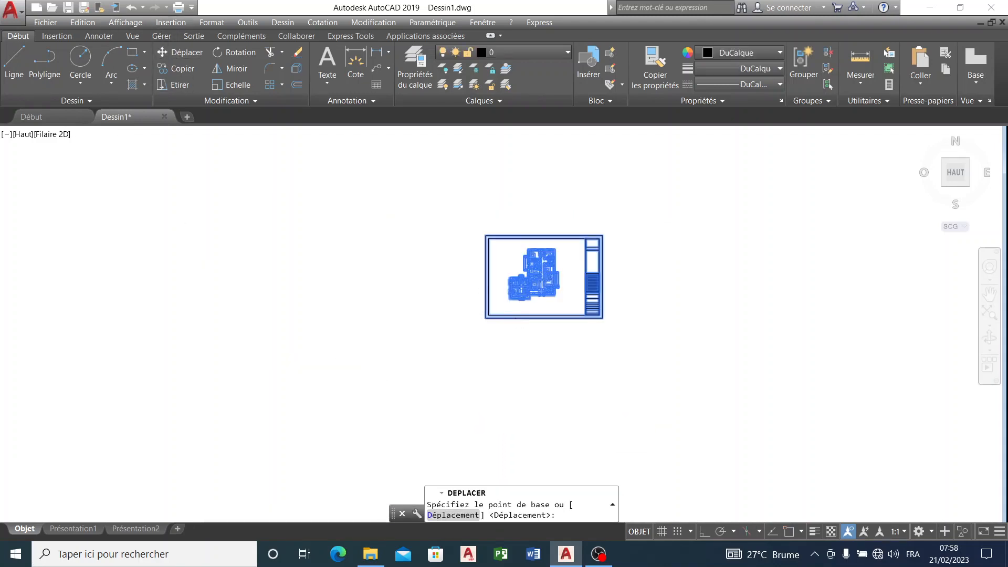
scroll(143, 264, "down", 3)
left_click(299, 269)
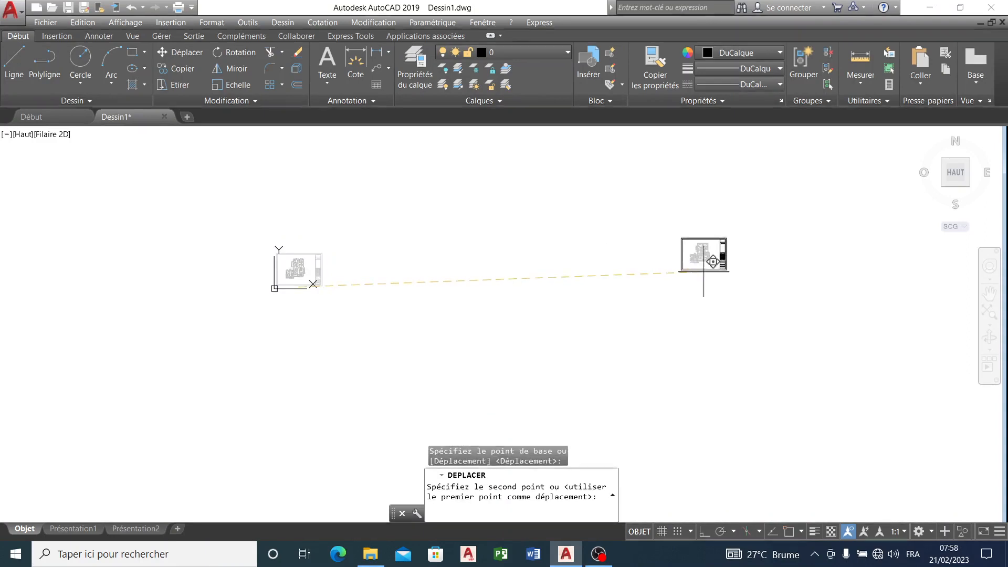
left_click(723, 270)
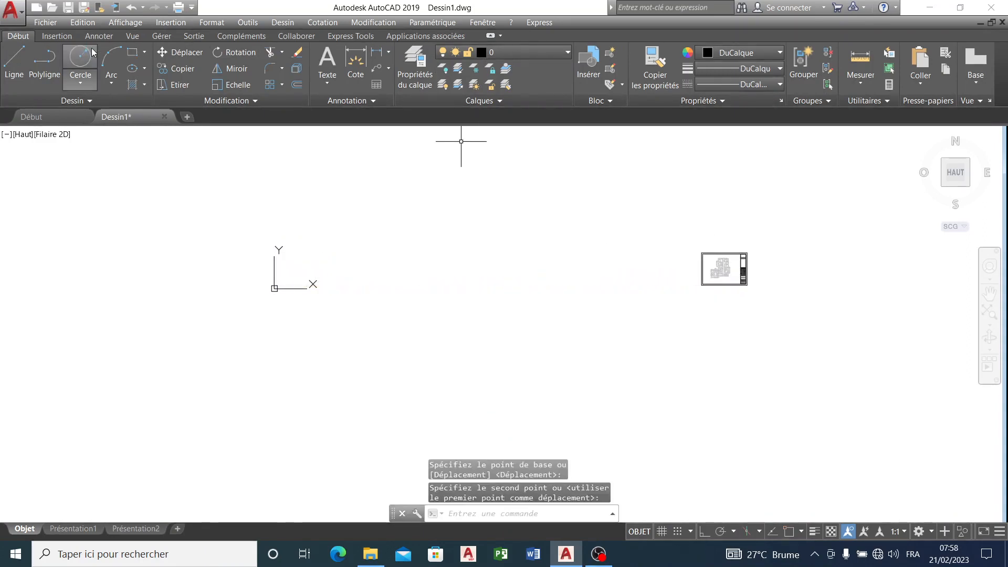
- Import page 1 of legende.pdf into the drawing at scale 1 with rotation 0, using the PDF layers
left_click(56, 35)
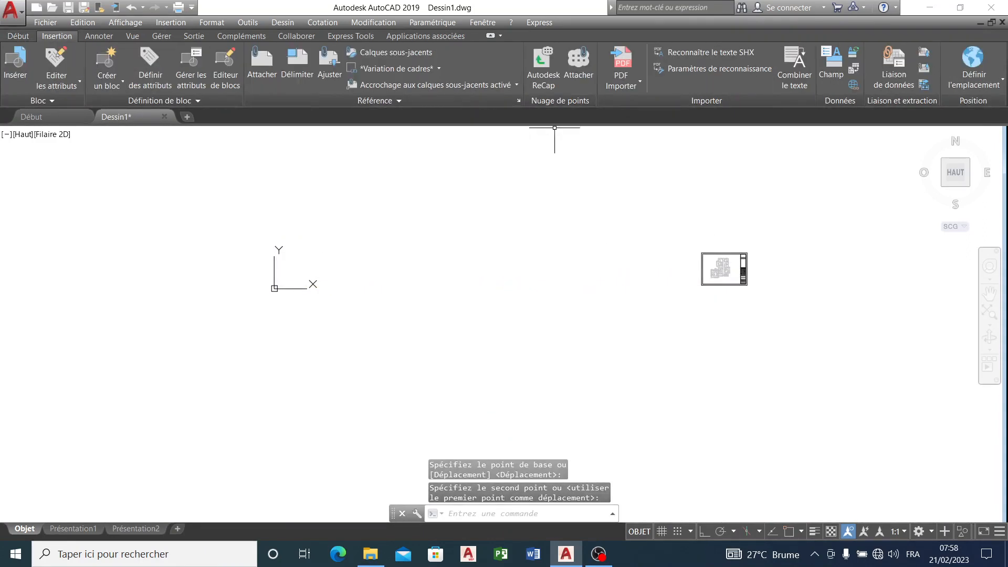
left_click(624, 84)
left_click(651, 106)
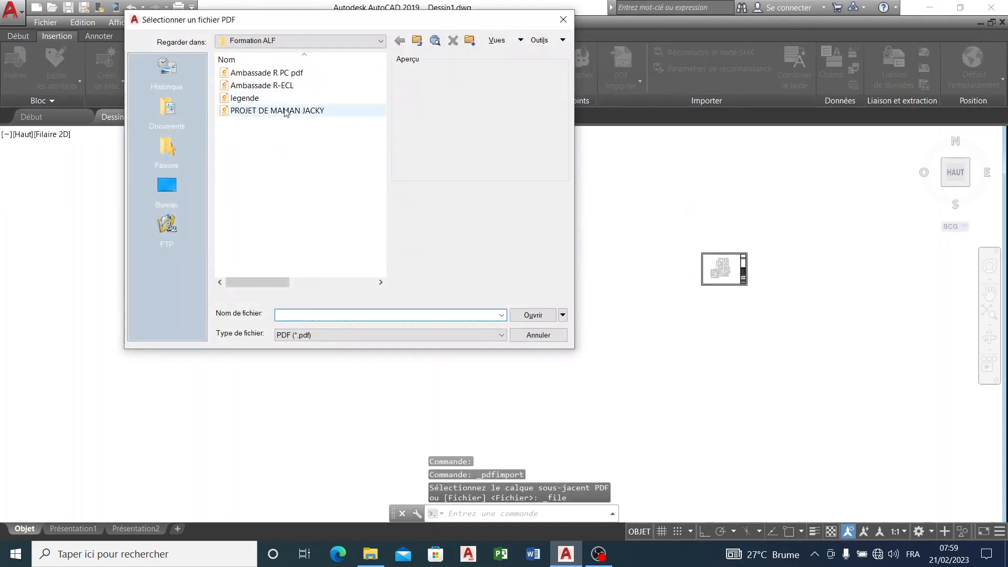
left_click(265, 73)
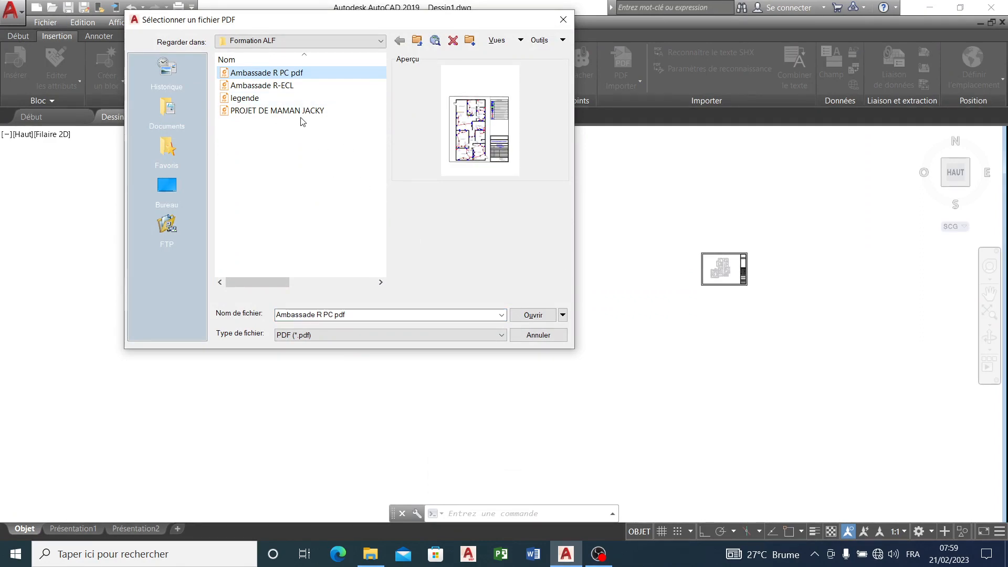
left_click(294, 98)
left_click(533, 317)
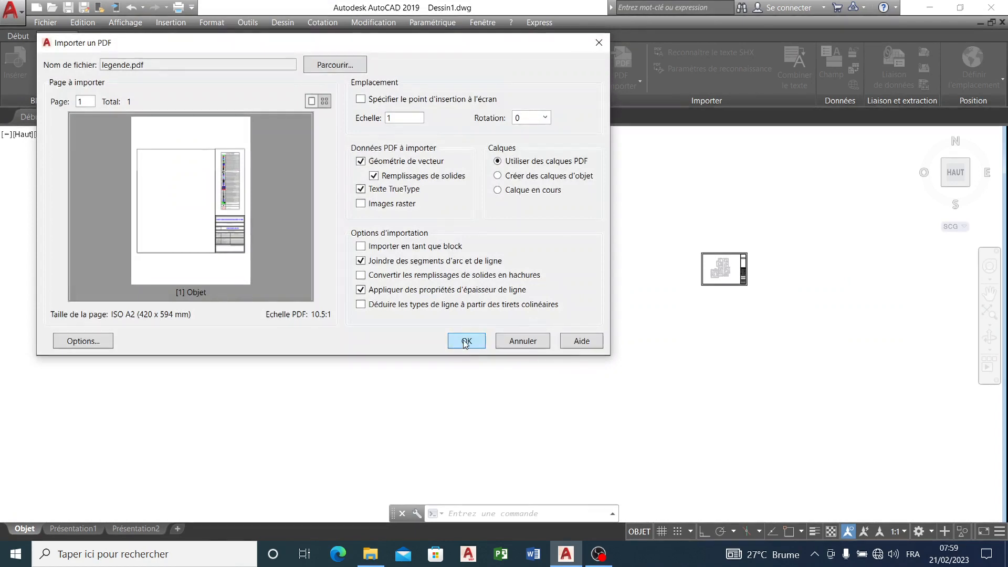
left_click(457, 343)
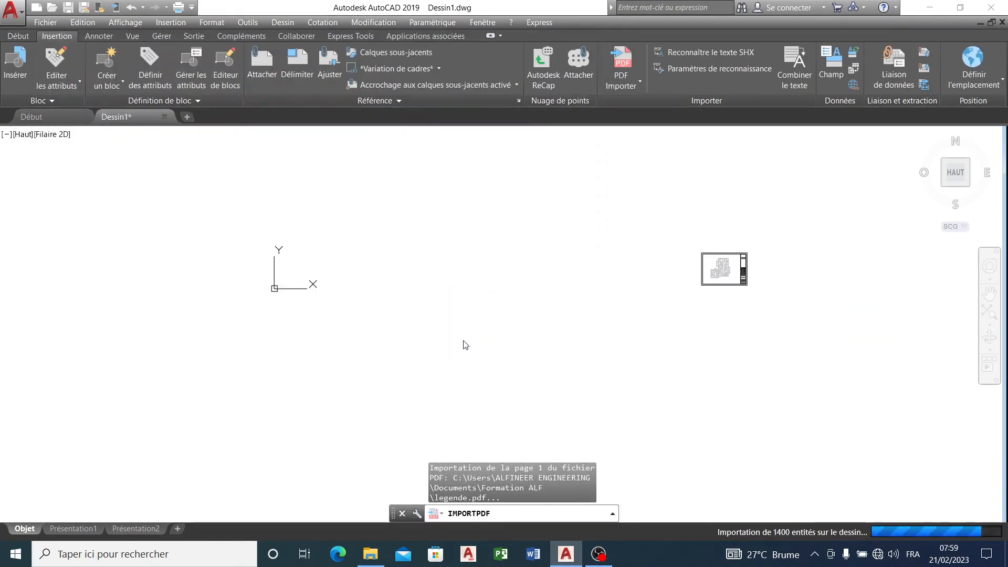
- Select the whole imported legend sheet and scale it by a factor of 0.25 about a point inside it
scroll(516, 286, "down", 4)
scroll(647, 352, "up", 2)
scroll(334, 261, "down", 1)
scroll(331, 206, "up", 2)
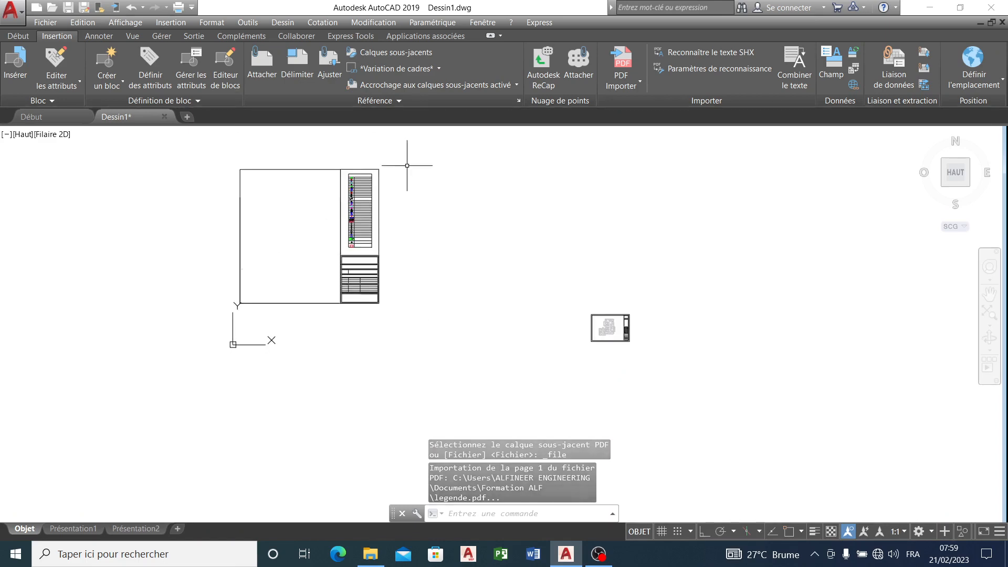
left_click(413, 160)
left_click(208, 359)
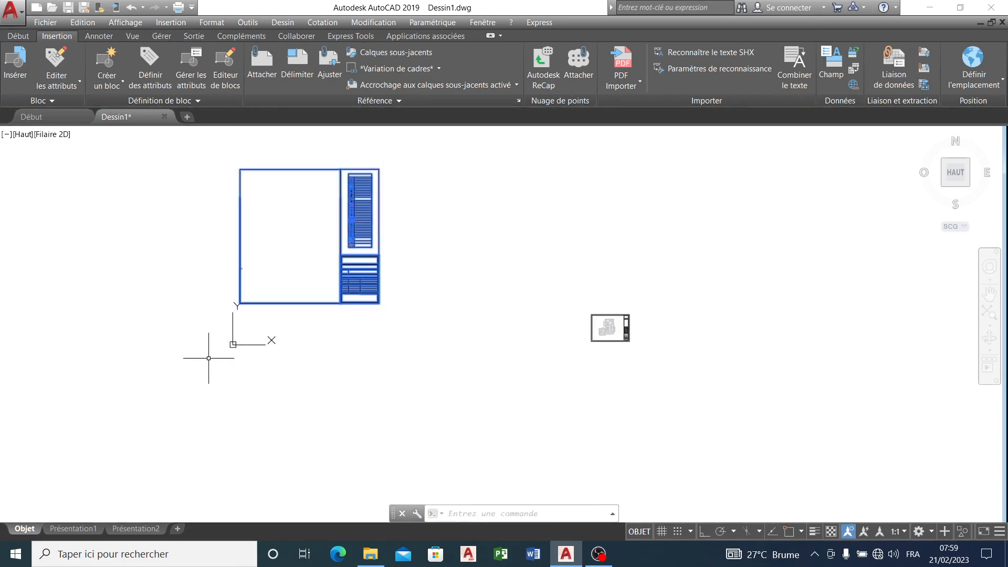
left_click(18, 36)
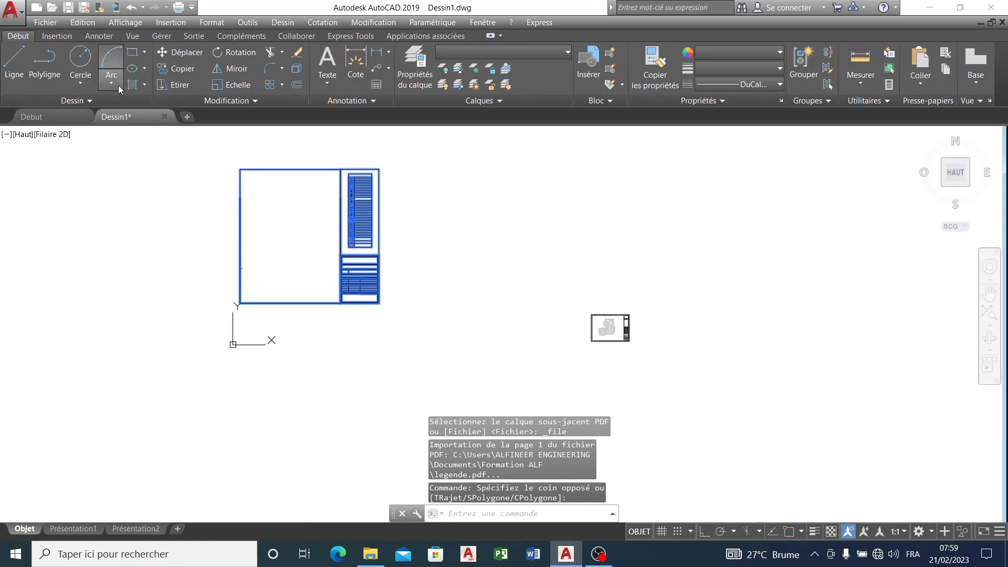
left_click(231, 84)
left_click(322, 226)
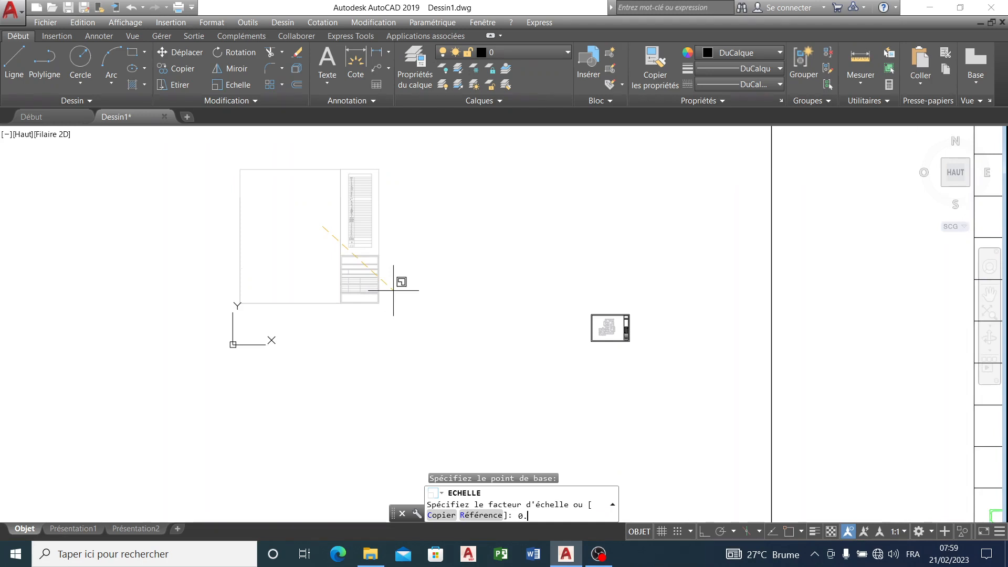
key("Return")
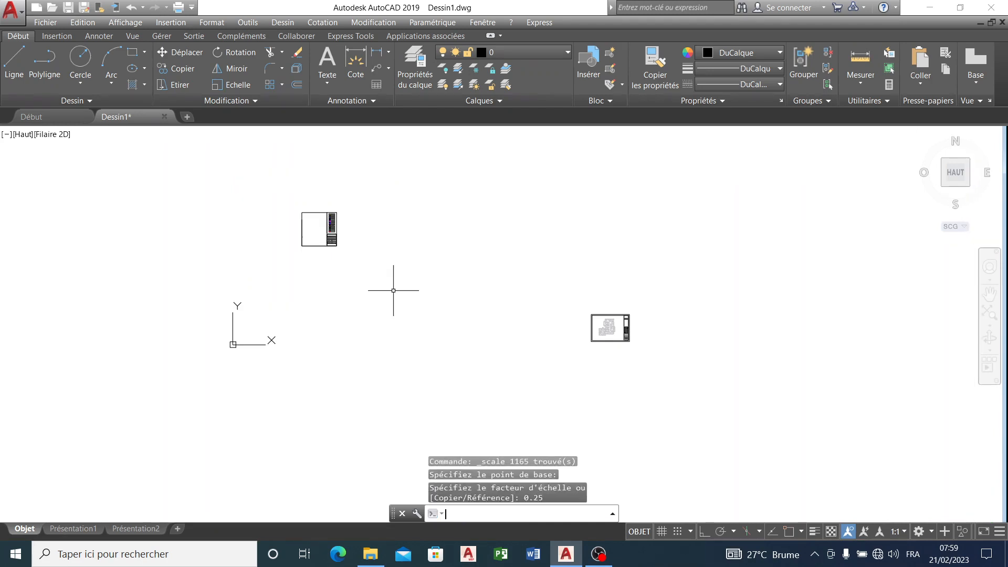
- Move the reduced legend sheet from its upper-left corner to just right of the framed floor plan sheet
left_click(354, 204)
left_click(286, 292)
left_click(190, 54)
left_click(302, 212)
scroll(708, 349, "up", 4)
scroll(545, 288, "up", 2)
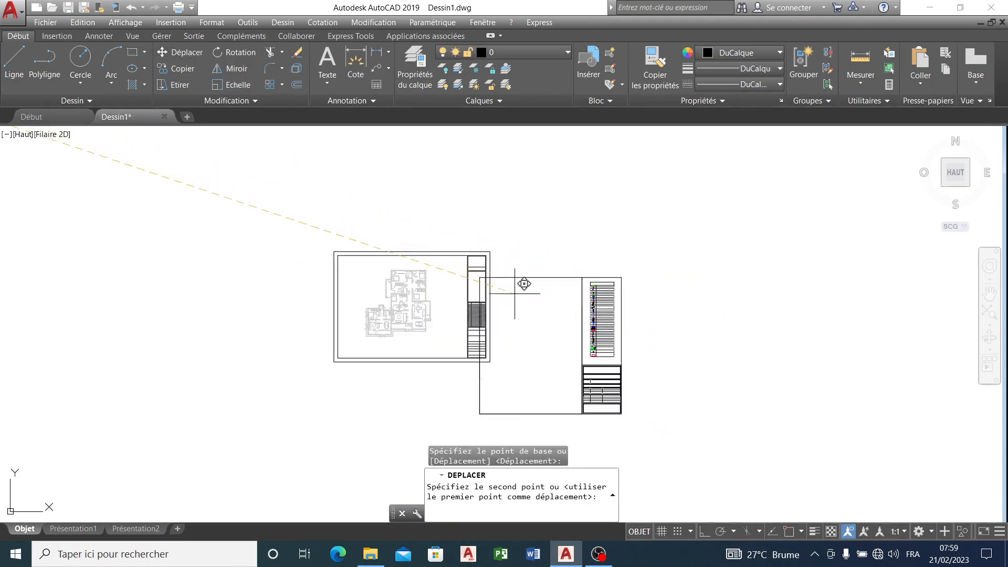
left_click(544, 259)
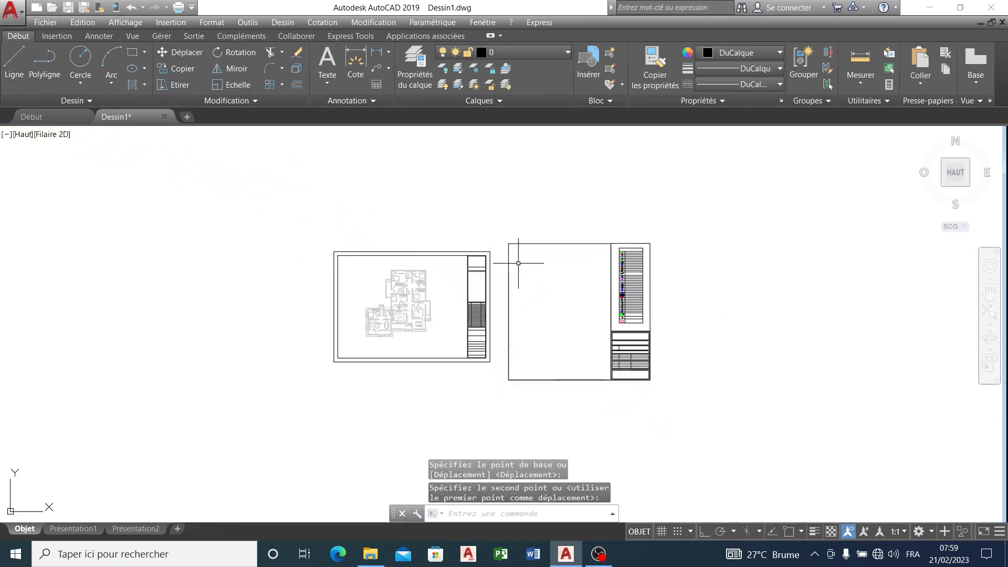
- Erase the border frame and title block around the grey floor plan, keeping the plan itself
scroll(493, 244, "up", 4)
scroll(499, 226, "down", 2)
left_click(499, 228)
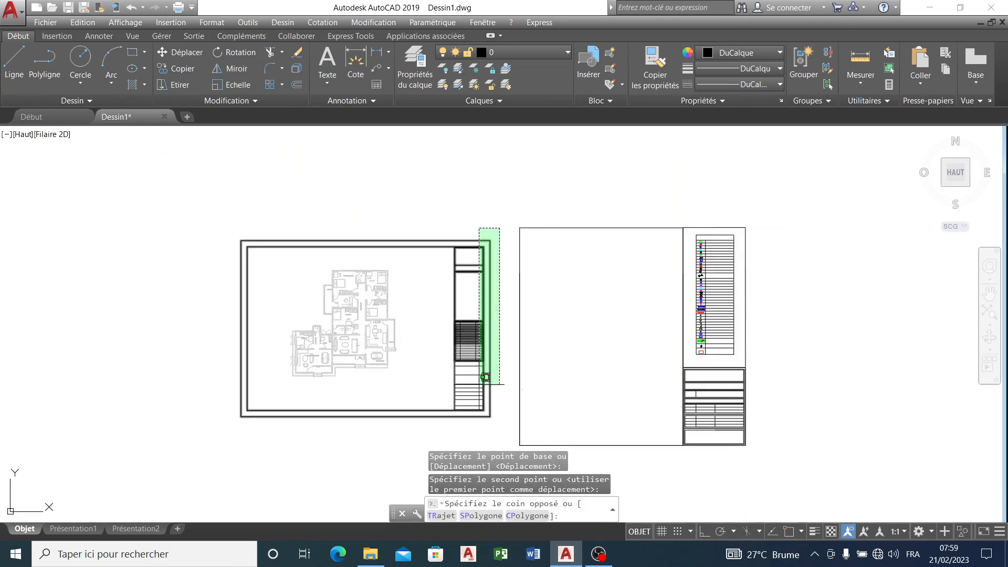
left_click(446, 440)
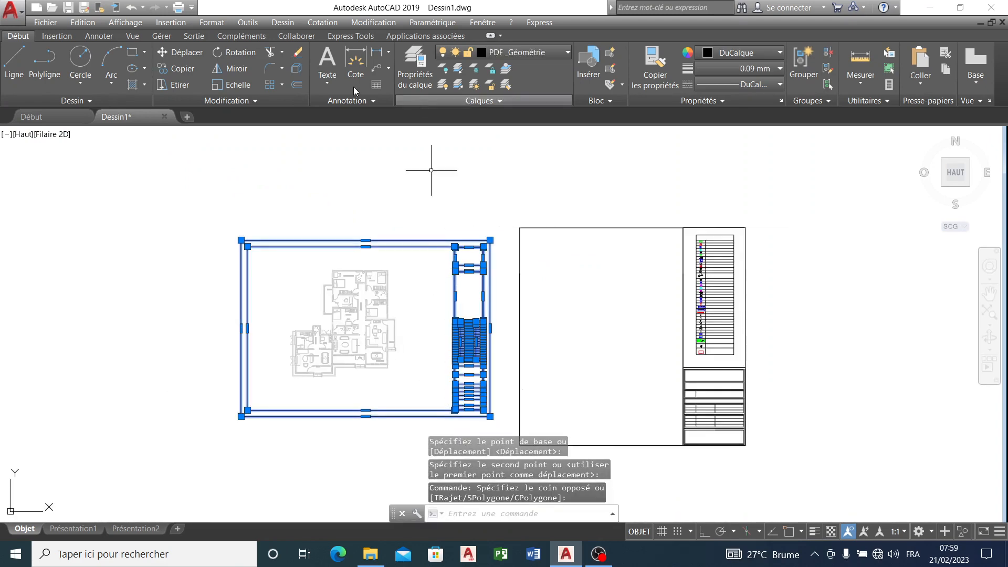
left_click(297, 53)
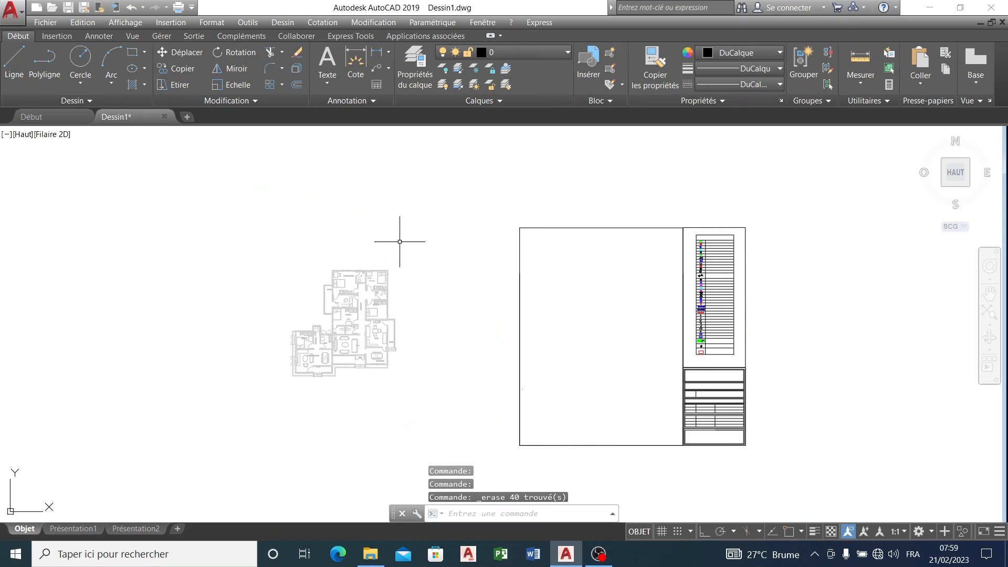
- Move the entire grey floor plan into the large empty frame of the legend sheet
left_click(420, 242)
left_click(245, 404)
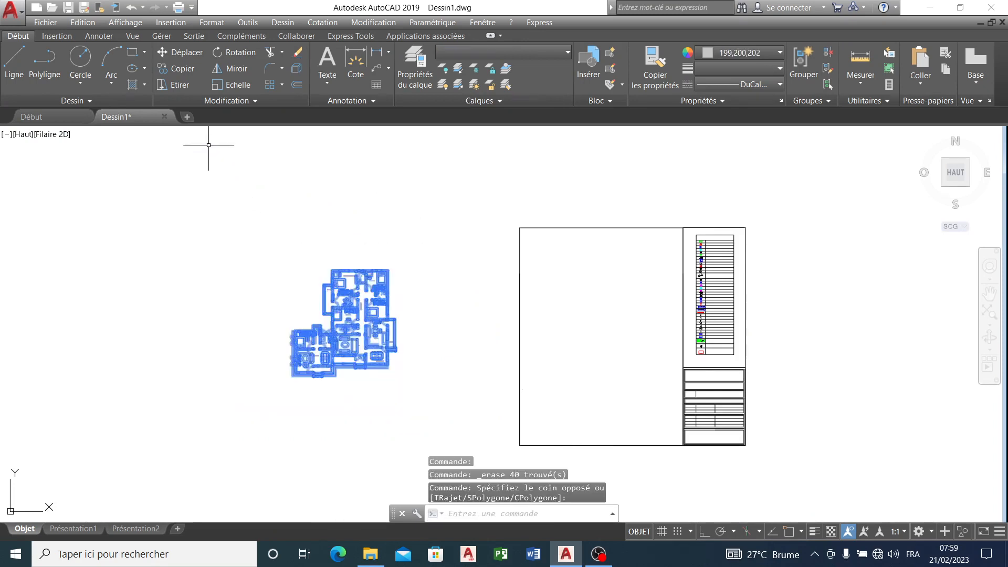
left_click(185, 52)
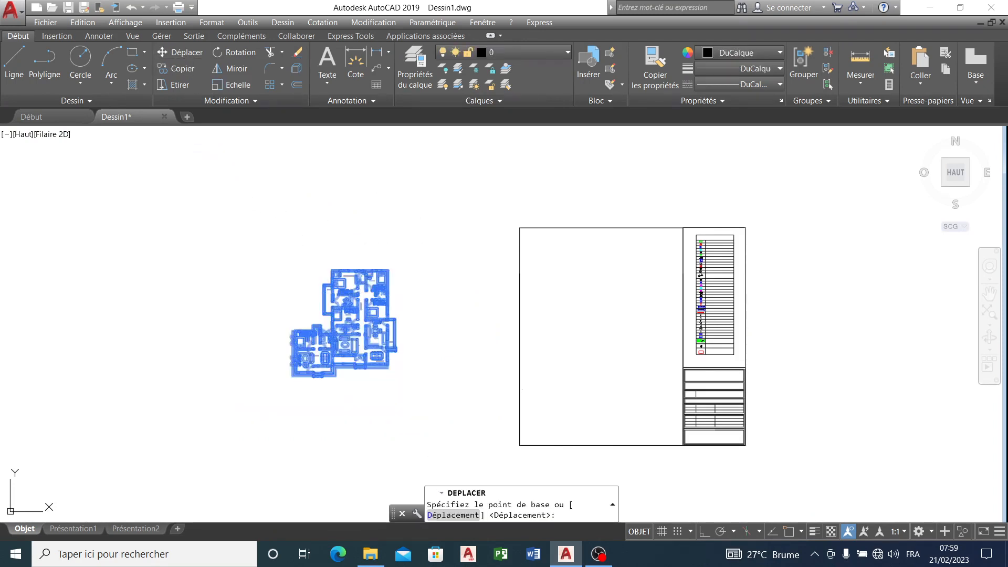
left_click(354, 294)
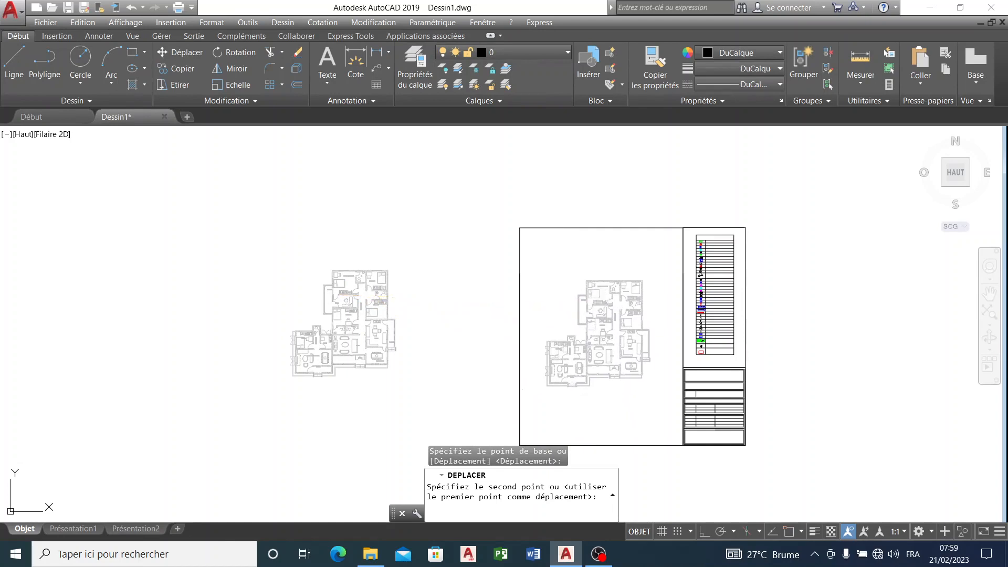
left_click(609, 305)
- Select the legend sheet's frame, legend table and title block without the plan, and scale them down freehand about a point on the vertical divider
scroll(472, 282, "down", 4)
scroll(612, 338, "up", 6)
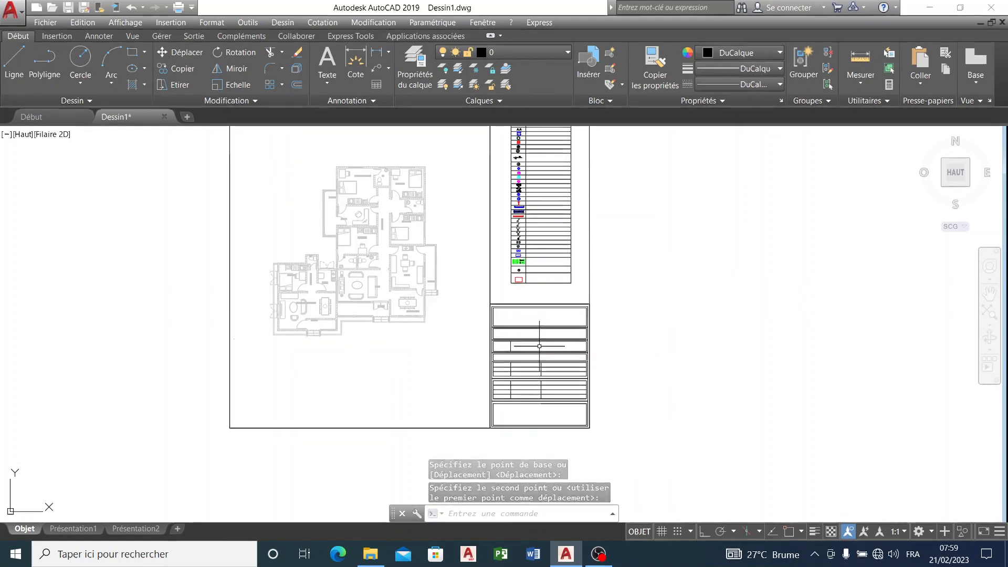
scroll(535, 323, "up", 4)
scroll(545, 321, "down", 6)
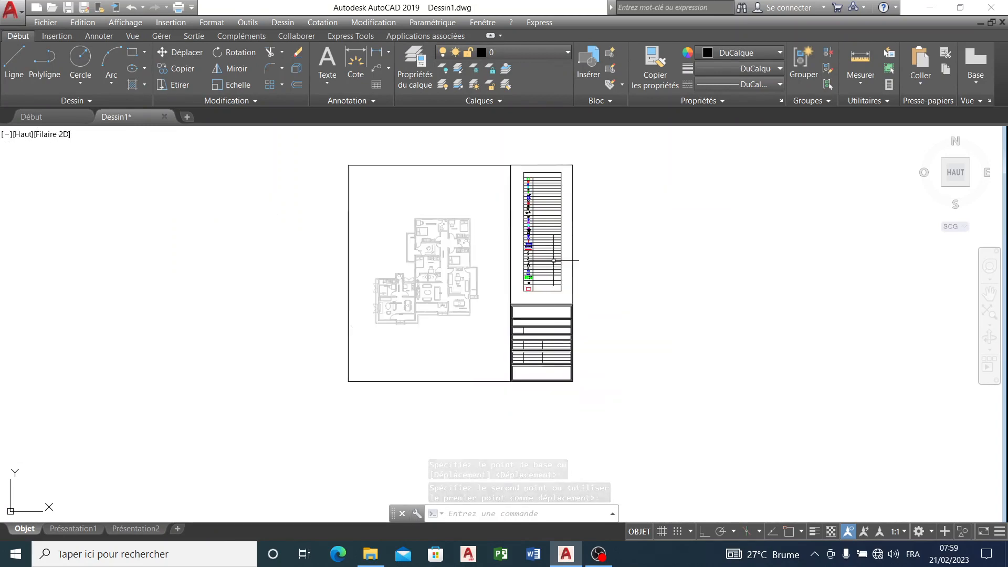
left_click(596, 155)
left_click(506, 413)
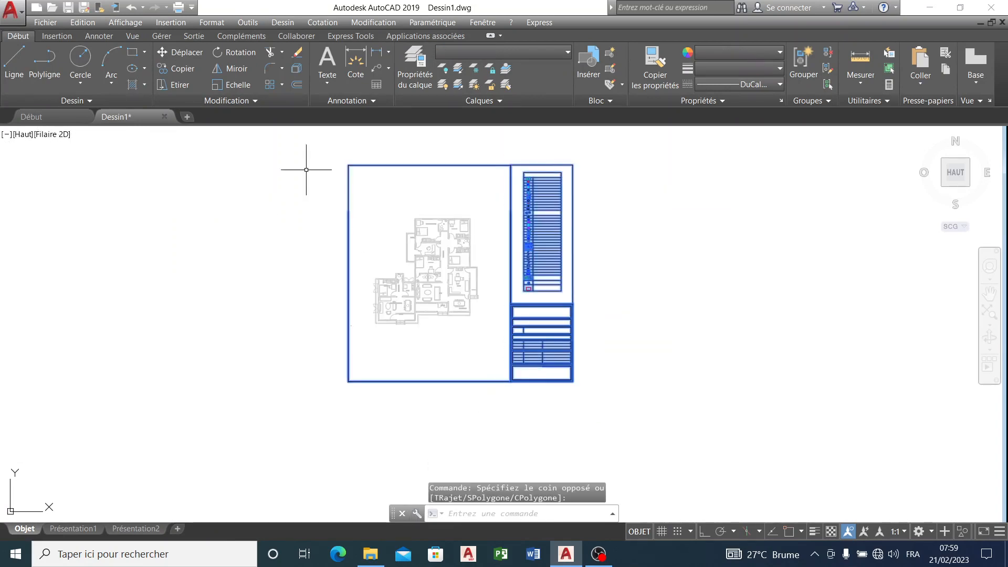
left_click(231, 85)
left_click(510, 278)
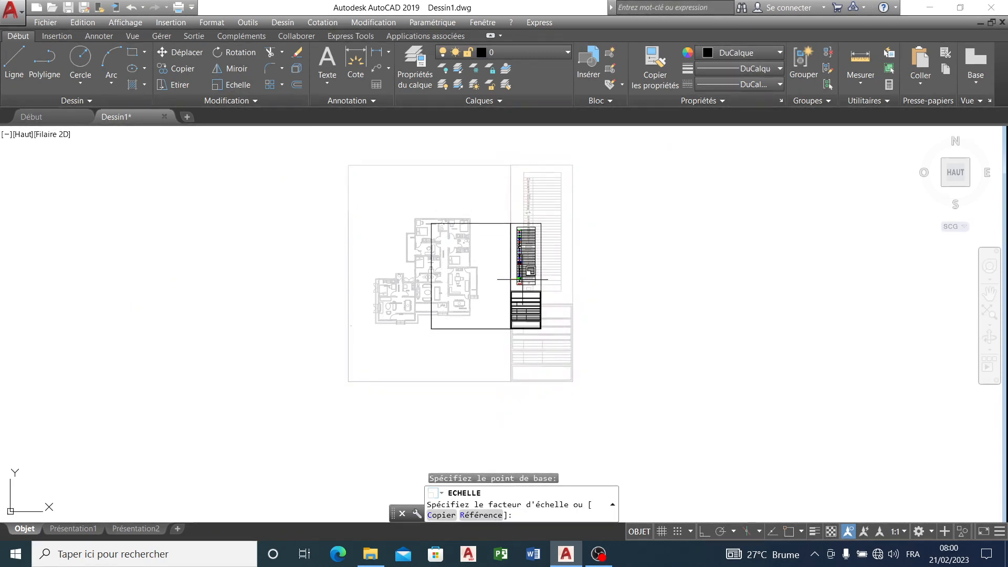
left_click(528, 283)
- Move the reduced legend sheet slightly to the left so that its frame encloses the whole floor plan
left_click(586, 187)
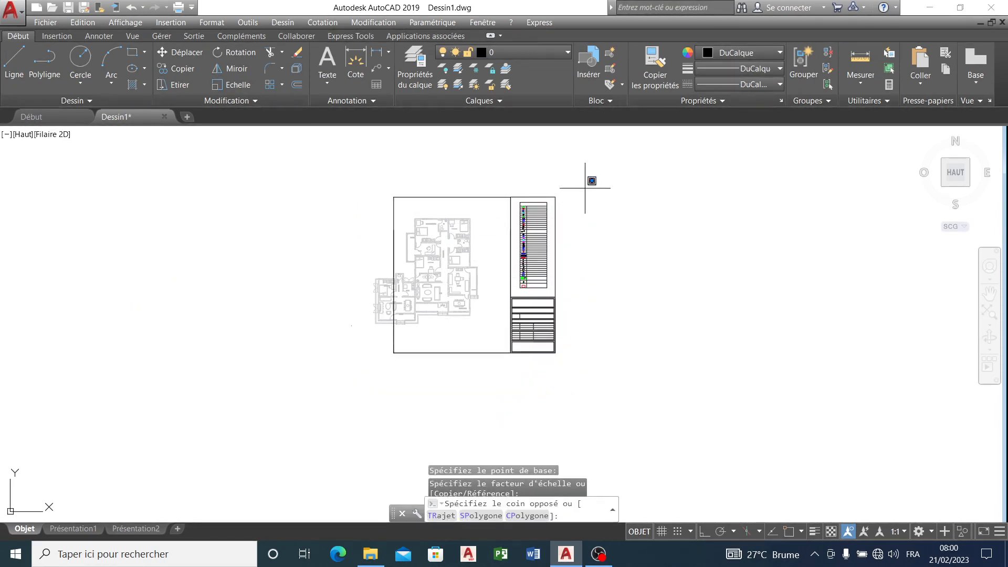
left_click(490, 371)
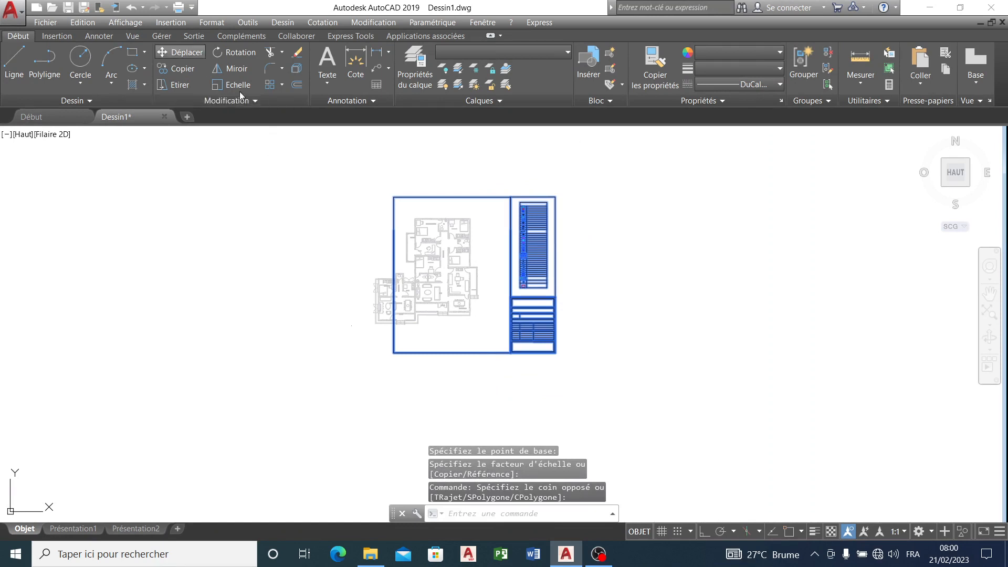
left_click(181, 52)
left_click(537, 309)
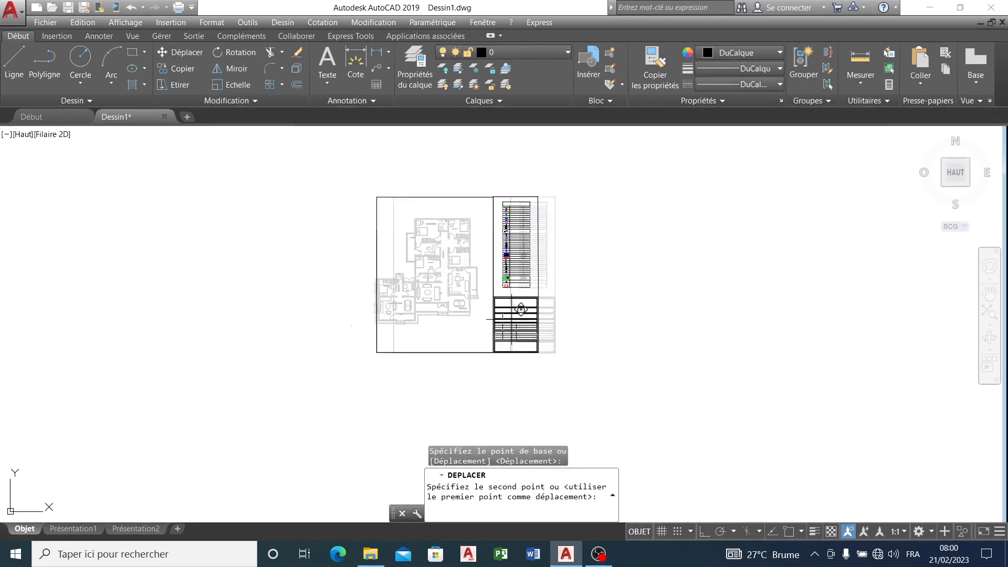
left_click(512, 309)
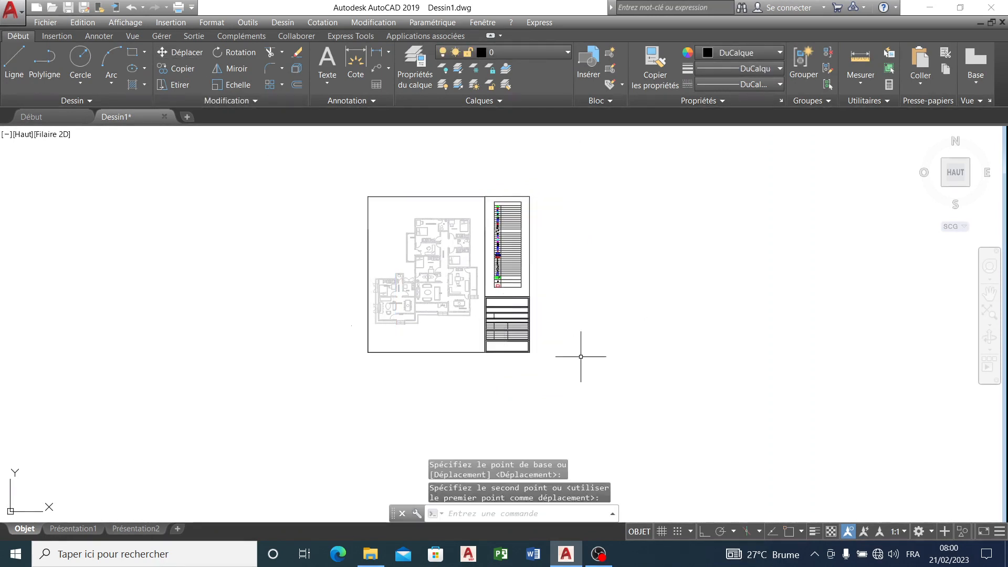
- Examine the electrical symbols in the legend table and the empty title block below it at close range
scroll(469, 298, "up", 2)
scroll(486, 156, "up", 6)
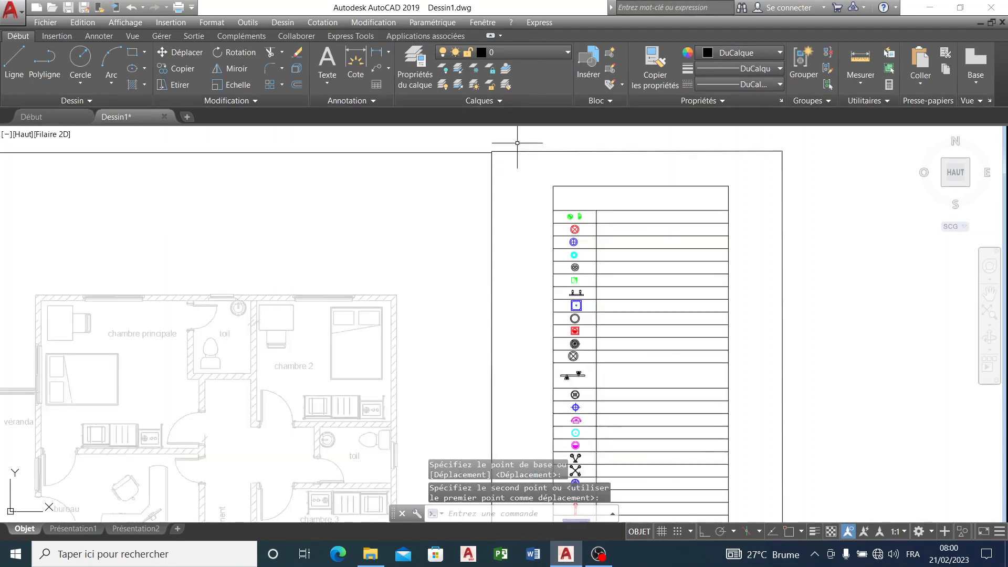
scroll(603, 234, "up", 2)
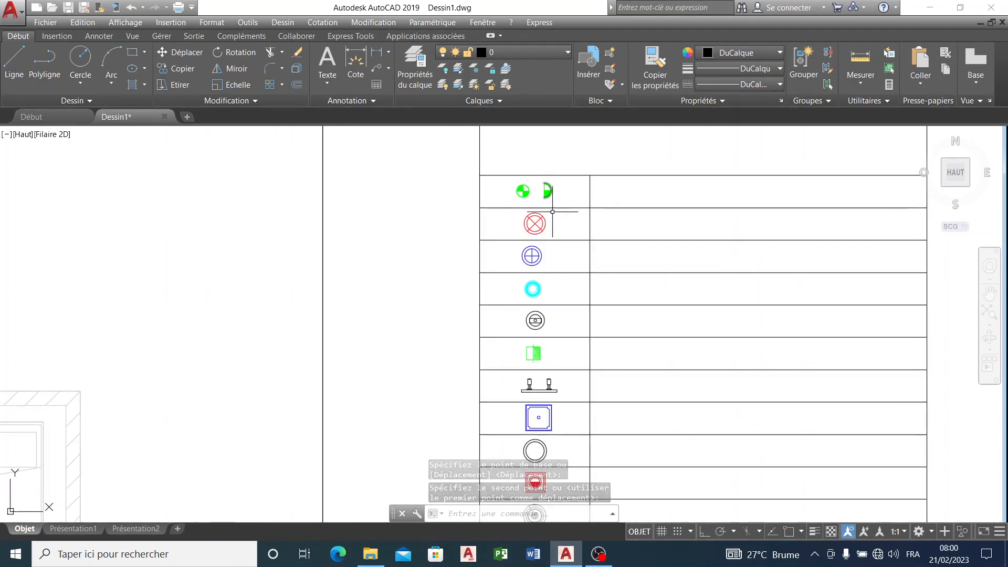
scroll(571, 259, "down", 6)
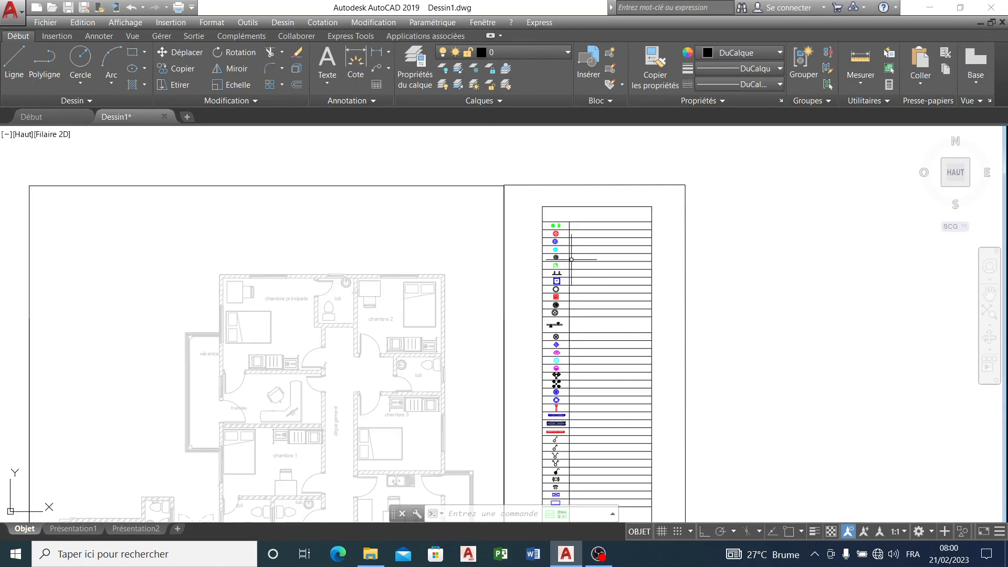
scroll(556, 336, "up", 7)
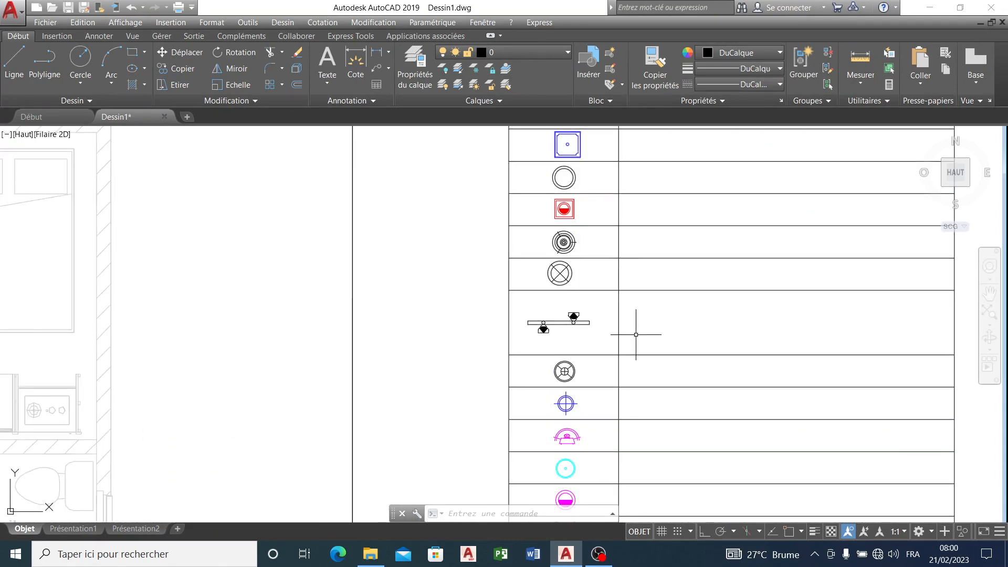
scroll(639, 333, "down", 5)
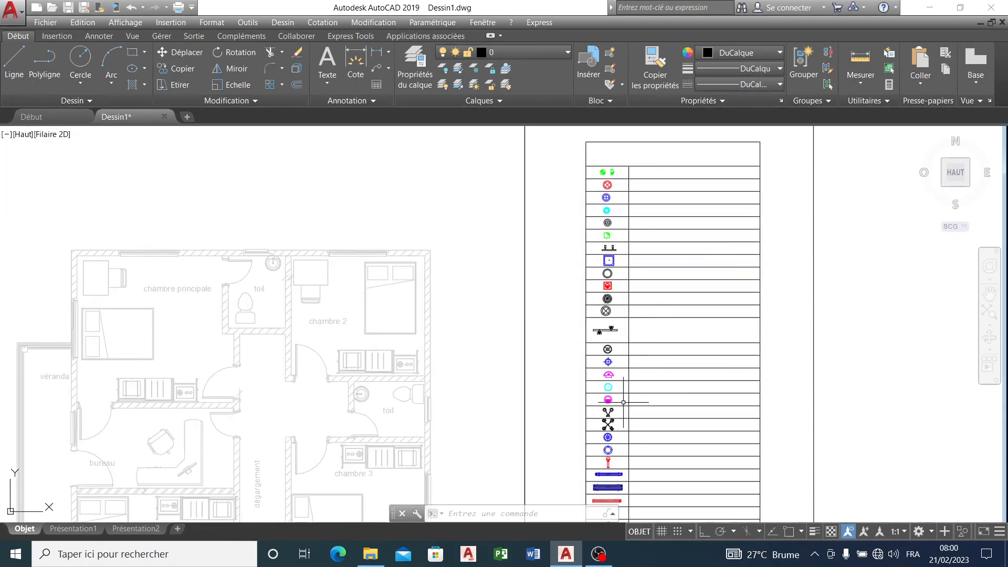
scroll(484, 271, "down", 9)
scroll(536, 322, "up", 8)
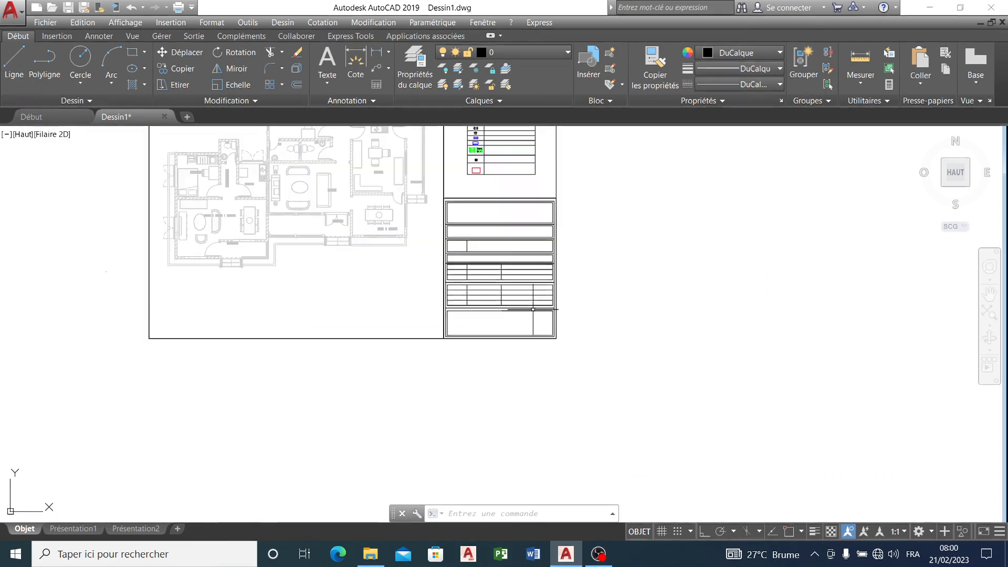
scroll(558, 342, "up", 2)
scroll(545, 293, "down", 2)
scroll(529, 193, "up", 4)
scroll(533, 261, "down", 4)
scroll(531, 231, "up", 6)
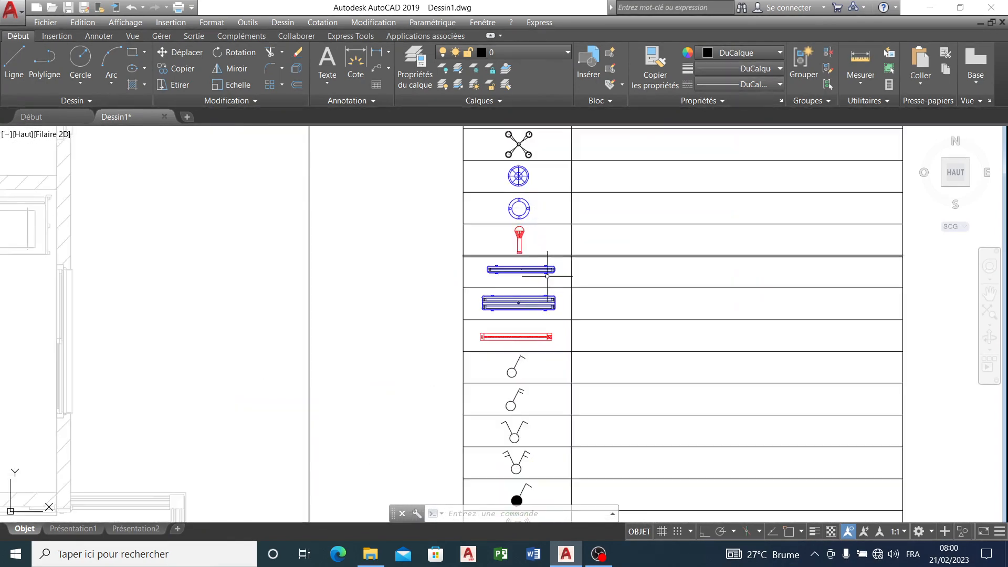
scroll(545, 263, "down", 4)
scroll(524, 182, "up", 5)
scroll(524, 187, "up", 2)
scroll(520, 252, "down", 6)
scroll(508, 332, "up", 4)
scroll(508, 332, "up", 2)
scroll(484, 277, "down", 6)
- Start a block definition from all objects of the four-arm chandelier symbol in the legend and name it "Lustre LED à 4 bras"
scroll(503, 283, "up", 7)
scroll(541, 303, "up", 2)
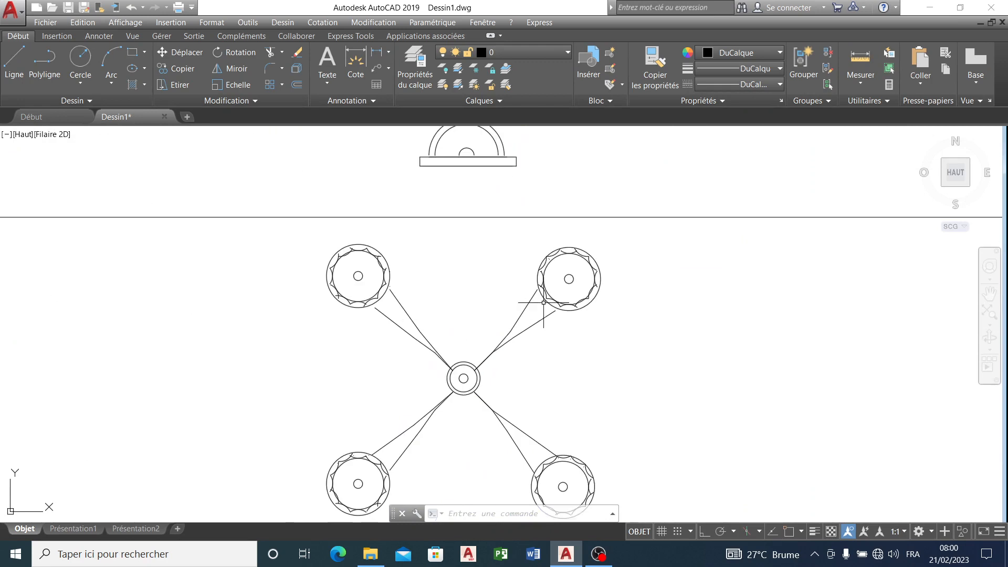
left_click(585, 247)
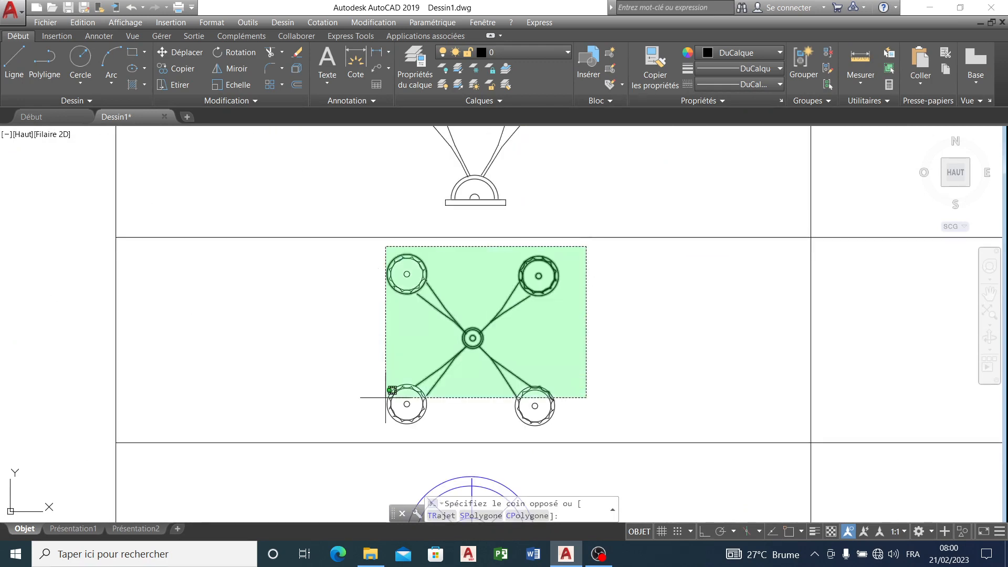
left_click(338, 435)
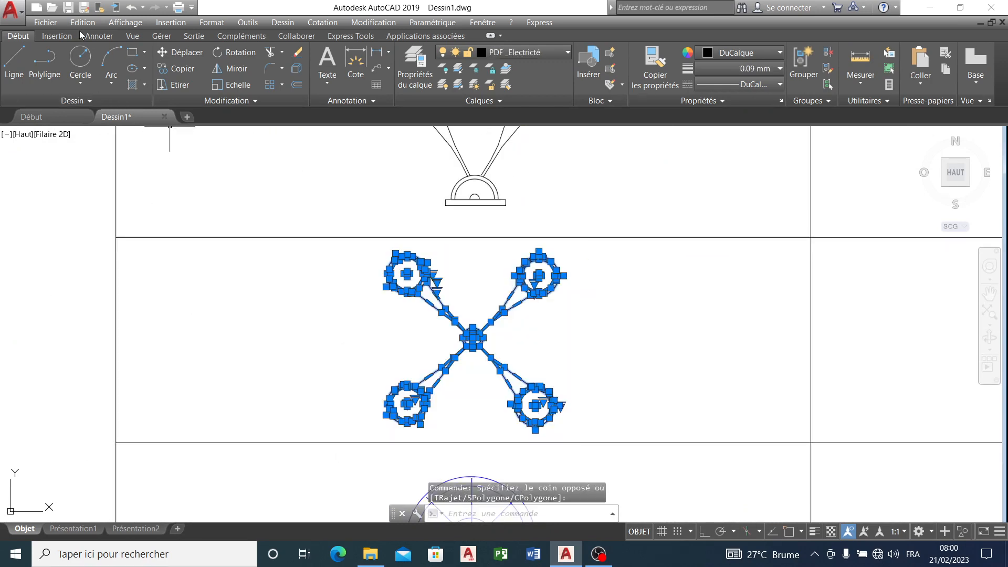
left_click(57, 36)
left_click(102, 90)
left_click(128, 103)
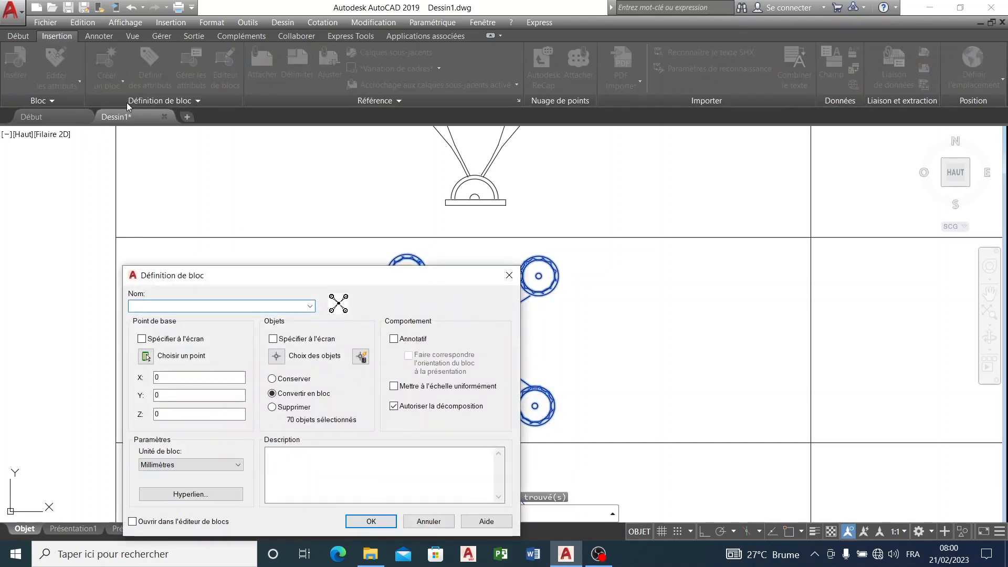
type("Lustre")
type(" à")
type("D ")
type("à 4")
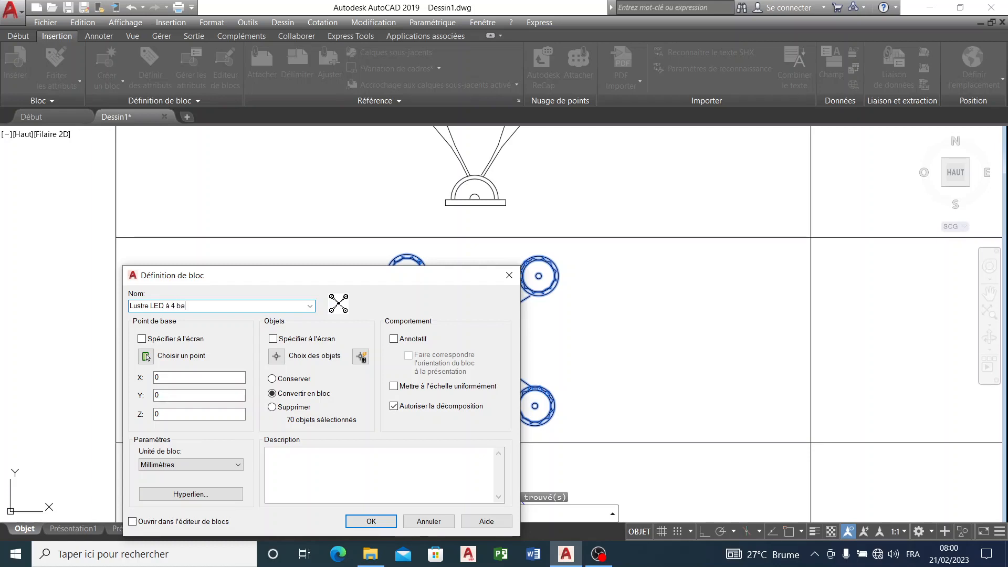
type(" brs")
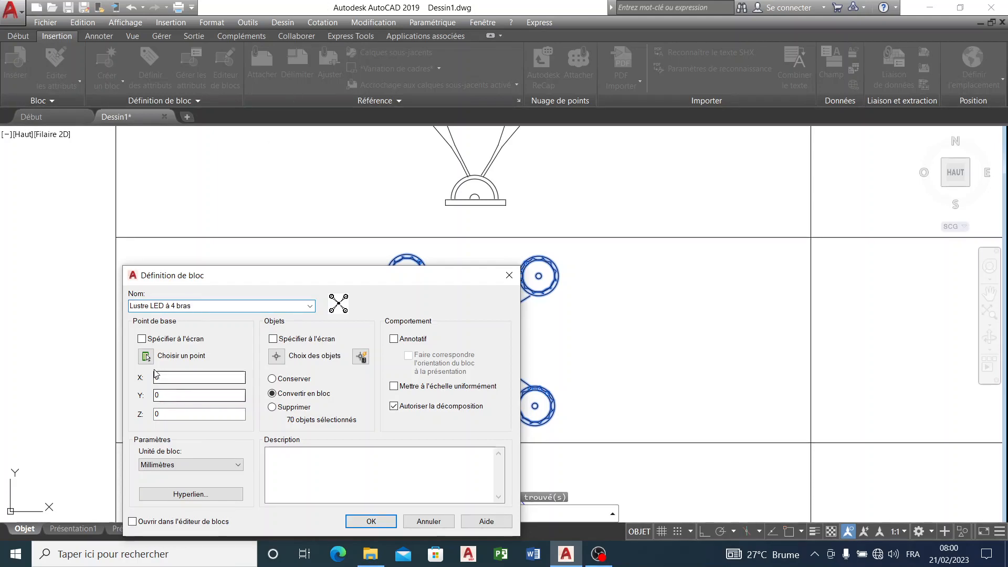
- Pick the centre of the chandelier's middle hub as the block's base point and create the block
left_click(146, 357)
left_click(472, 338)
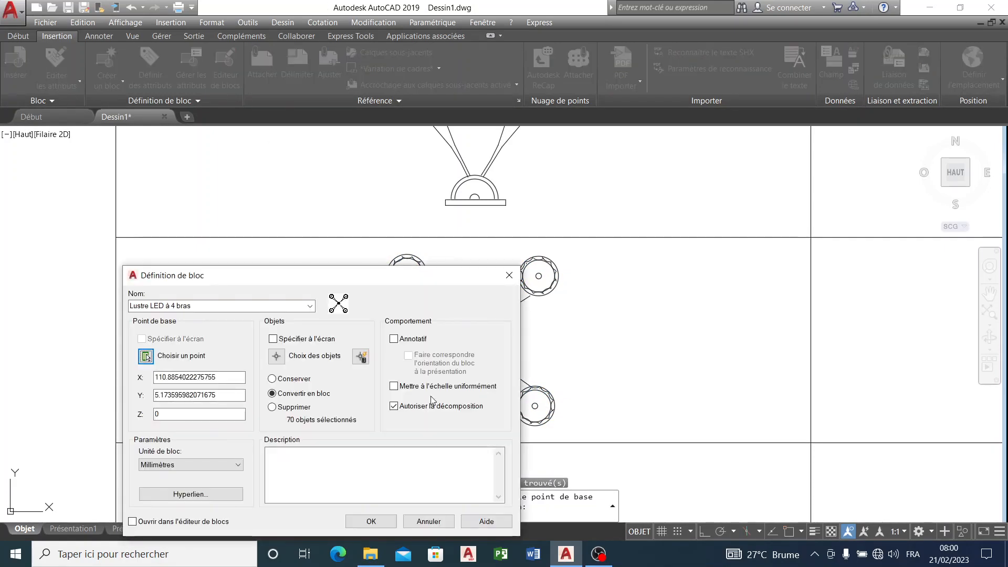
left_click(367, 519)
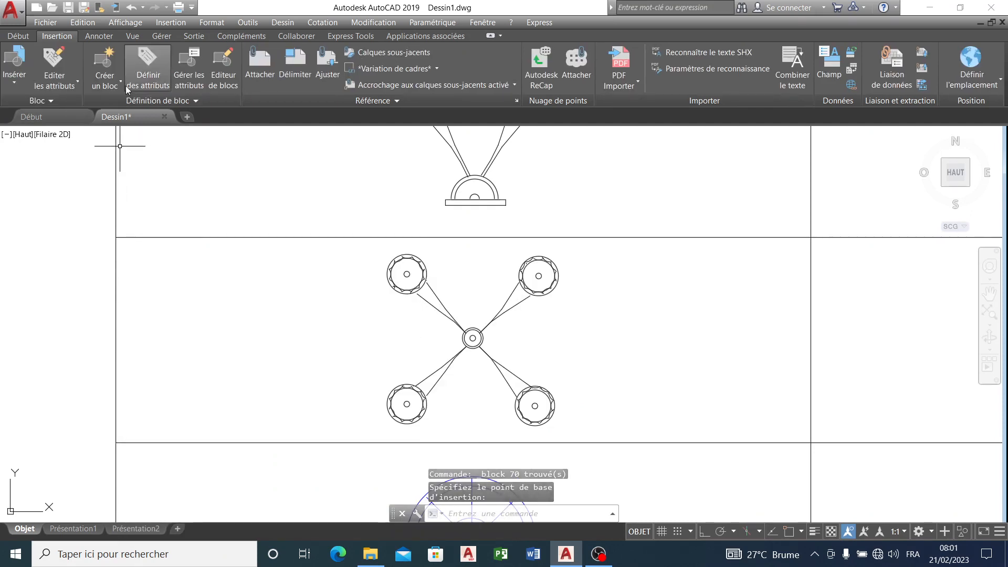
- Check that the chandelier block is available for insertion and that its symbol in the legend selects as one object
left_click(14, 78)
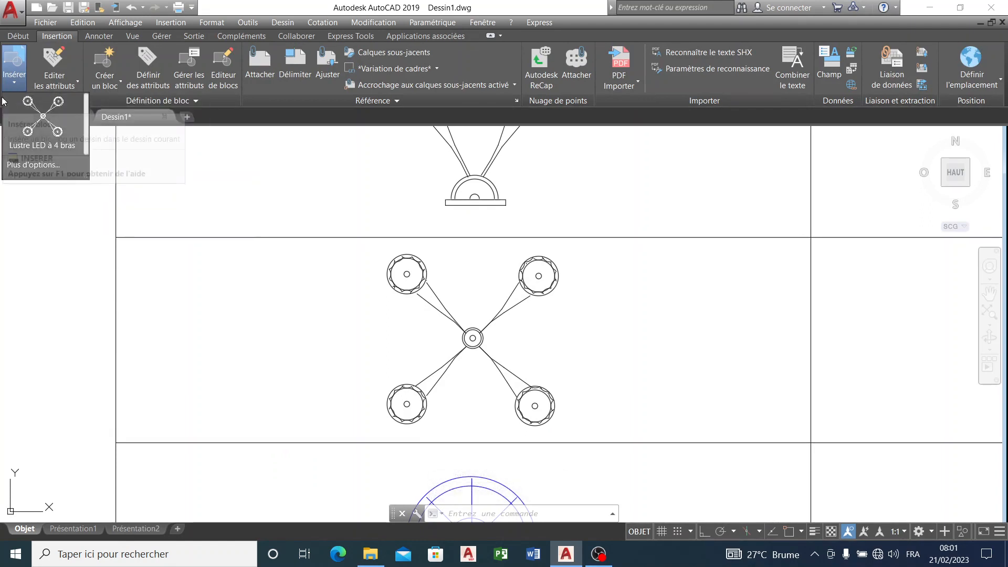
left_click(16, 82)
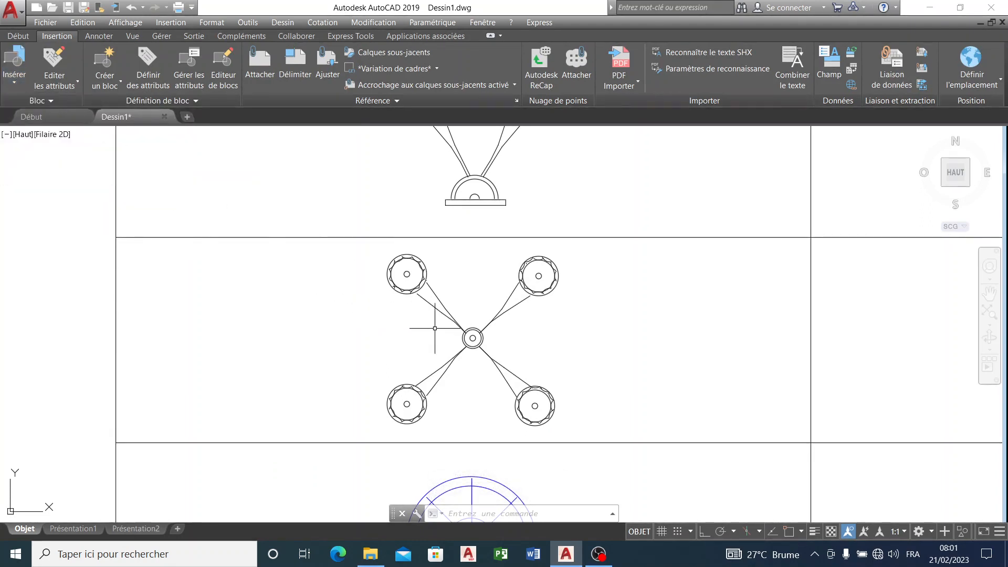
left_click(481, 333)
scroll(481, 332, "down", 6)
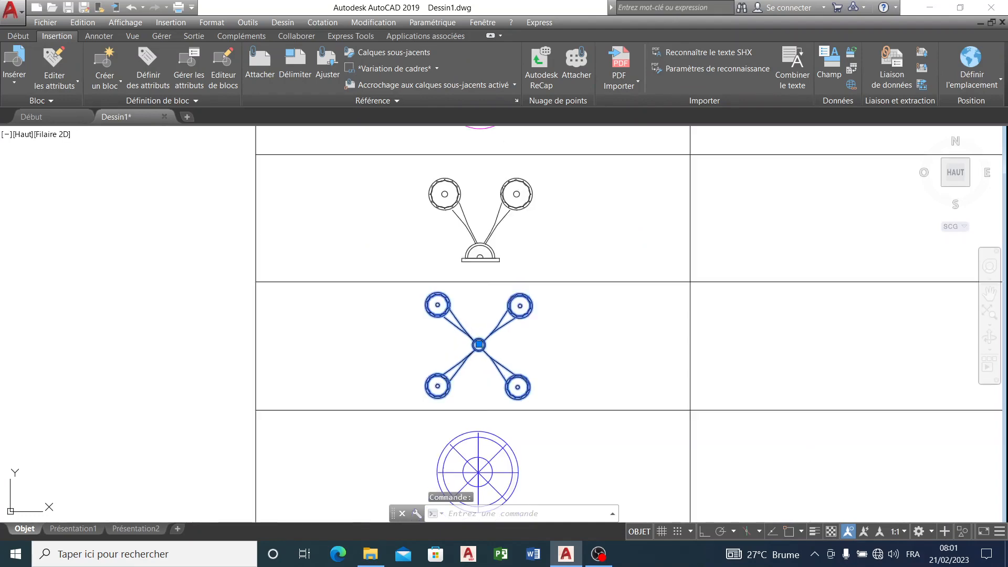
scroll(486, 320, "up", 4)
key("Escape")
key("Escape")
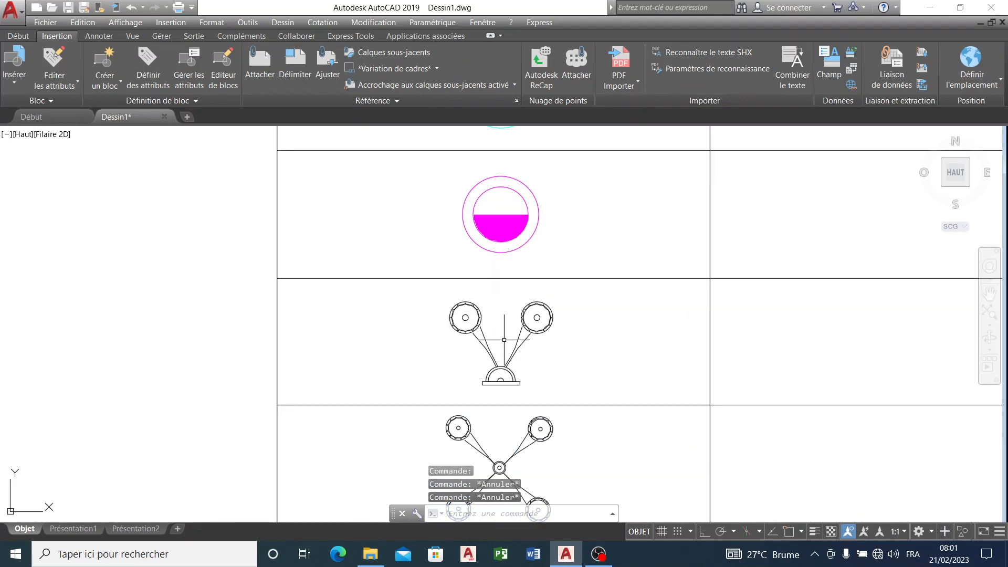
- Create a block named "Applique mural LED decoratif" from the two-arm wall lamp symbol, with a base point picked on its mount
left_click(568, 297)
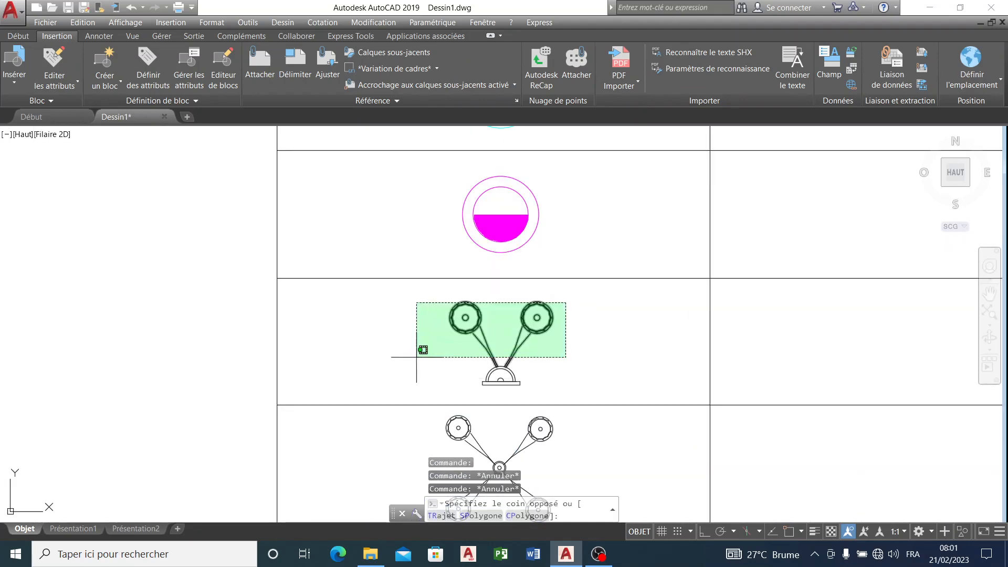
left_click(392, 398)
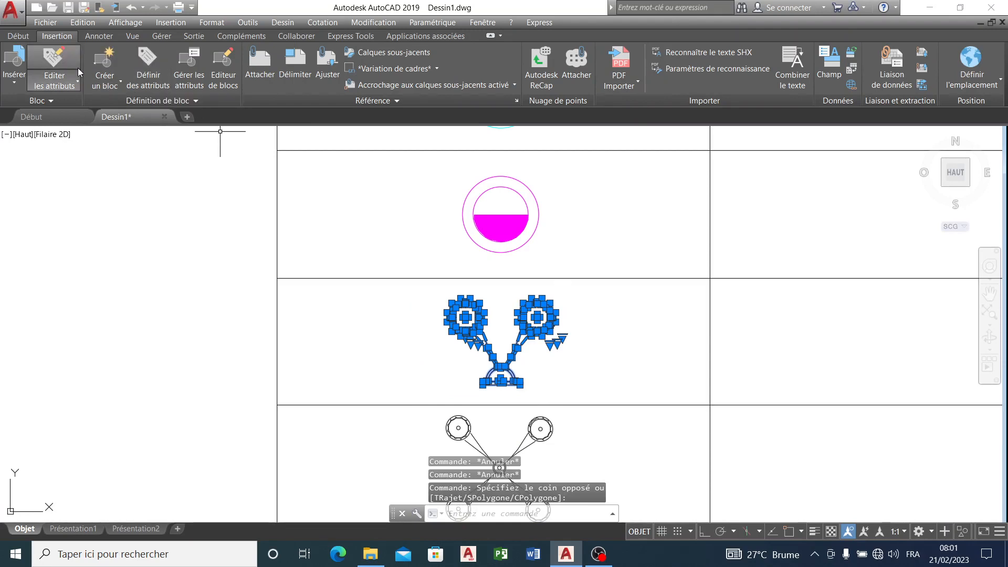
left_click(106, 87)
left_click(124, 112)
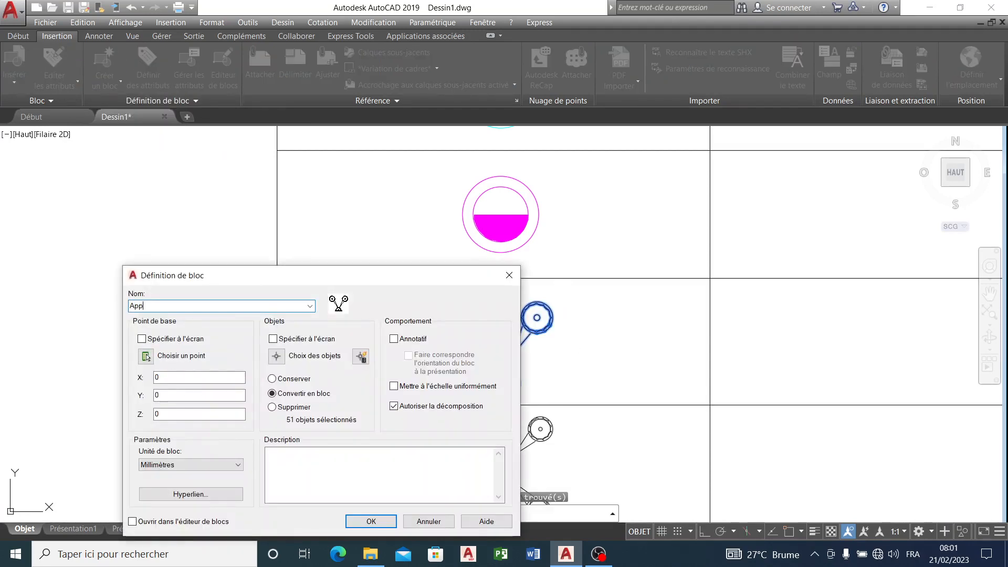
type("Applique mural LED de")
type("coratif")
left_click(146, 356)
left_click(517, 362)
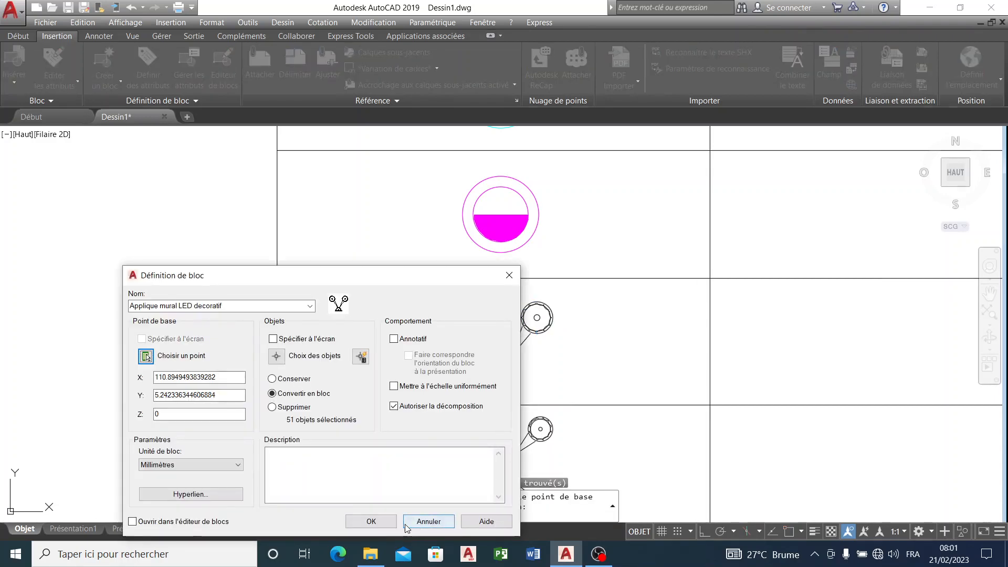
left_click(371, 521)
- Turn the magenta bedside lamp symbol into a block named "Applique decoratif de chevet", picking its base point on the lamp body
scroll(496, 357, "down", 1)
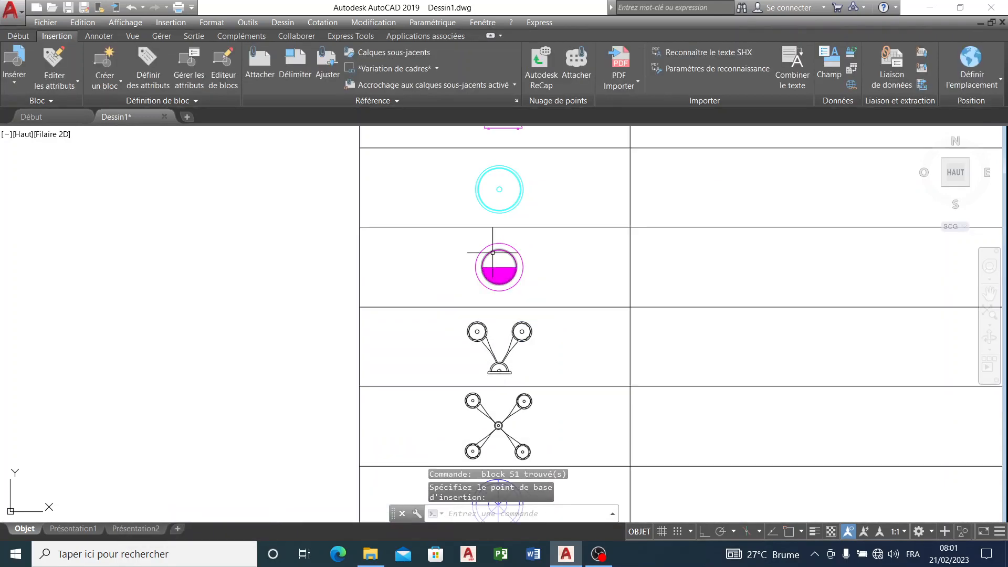
scroll(505, 289, "down", 3)
scroll(496, 336, "up", 5)
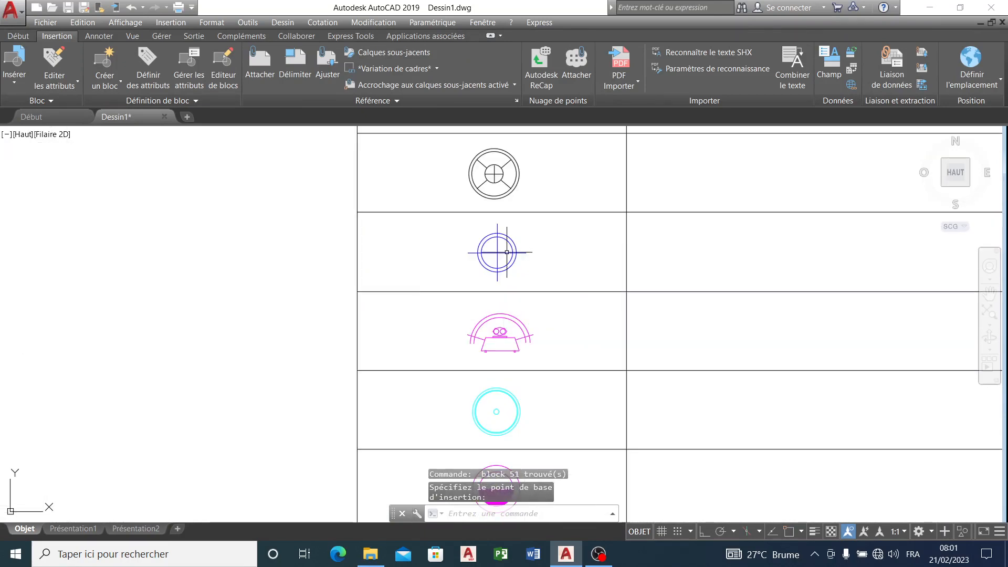
scroll(520, 327, "up", 6)
left_click(522, 326)
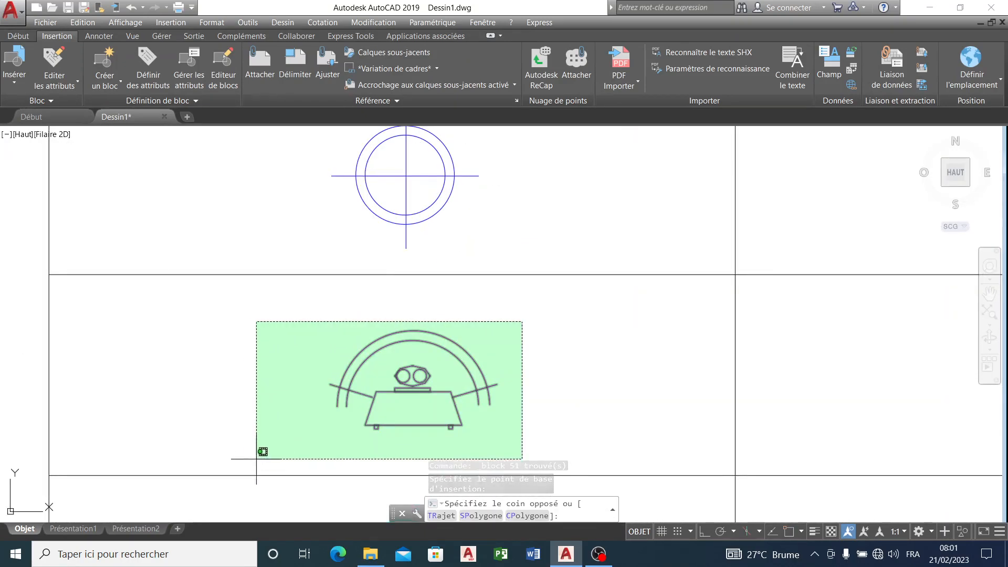
left_click(263, 450)
left_click(107, 85)
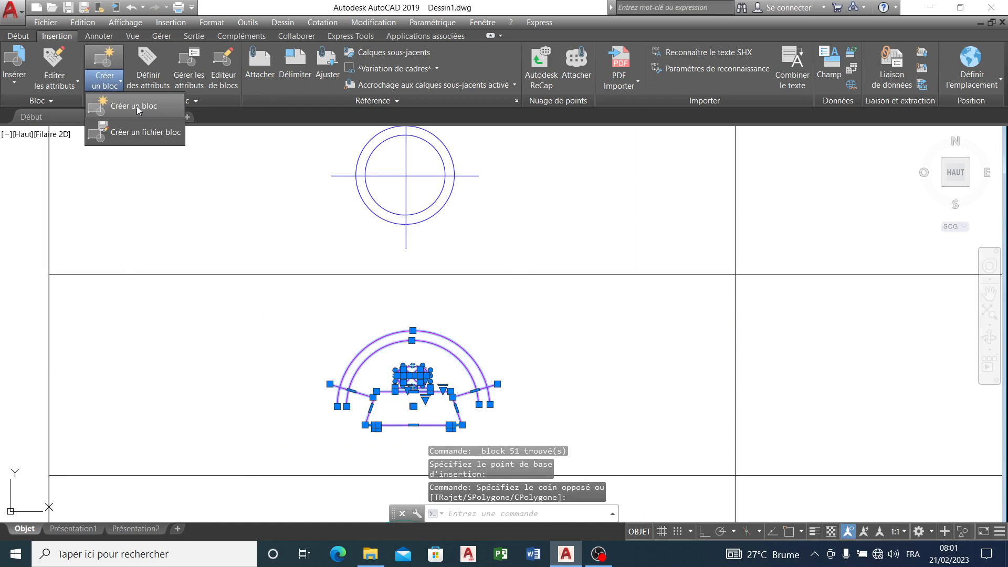
left_click(137, 106)
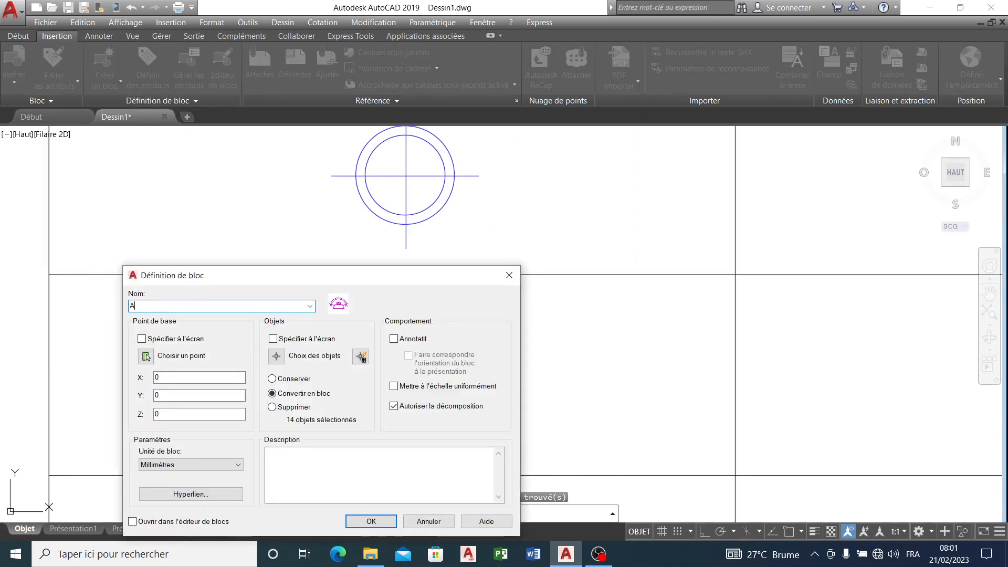
type("Applique decoratif de chevet")
left_click(146, 356)
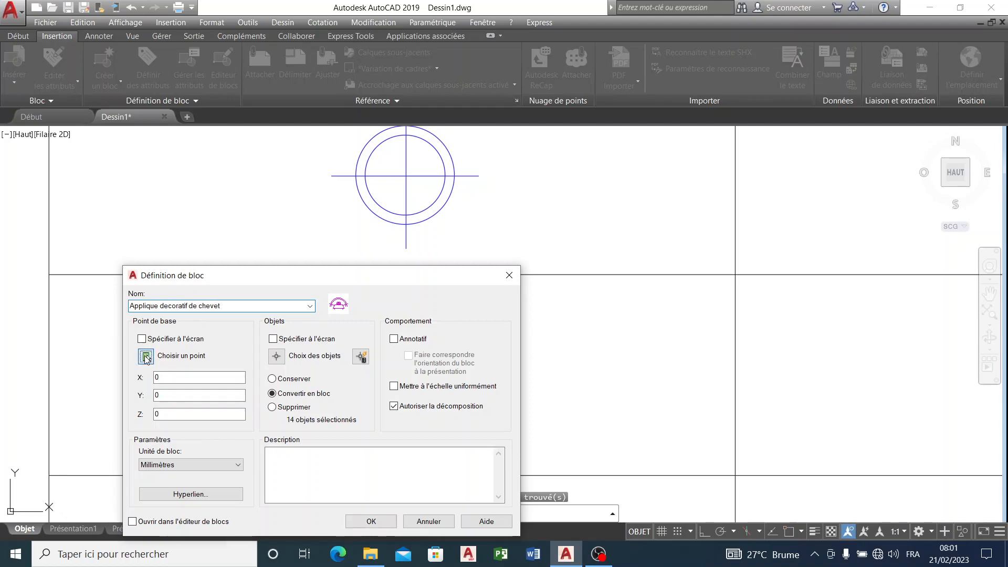
left_click(449, 391)
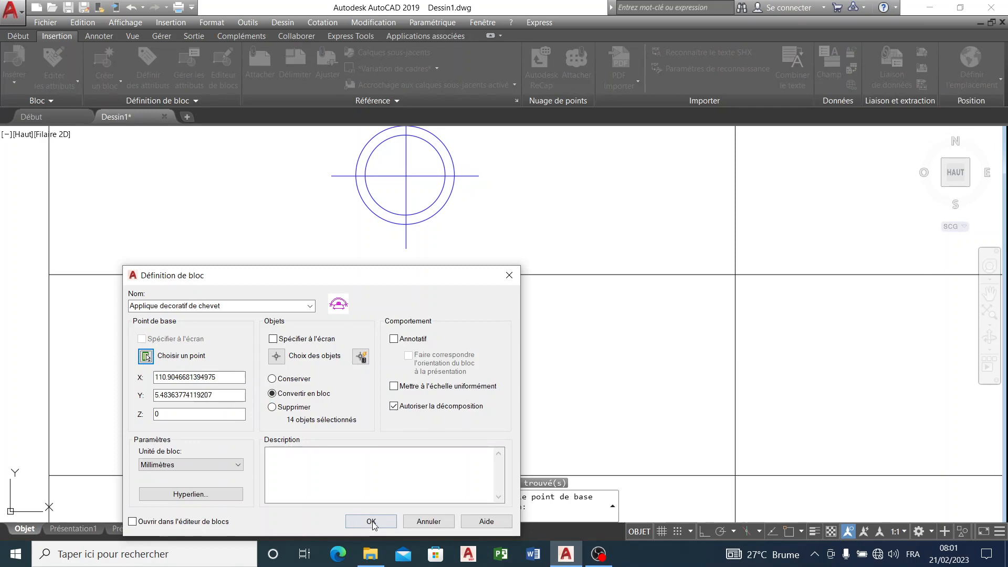
left_click(373, 522)
- Create a block named "Hublot décoratif LED" from the blue eight-spoke circle symbol, with its base point picked near the centre
scroll(374, 225, "down", 5)
scroll(414, 253, "down", 2)
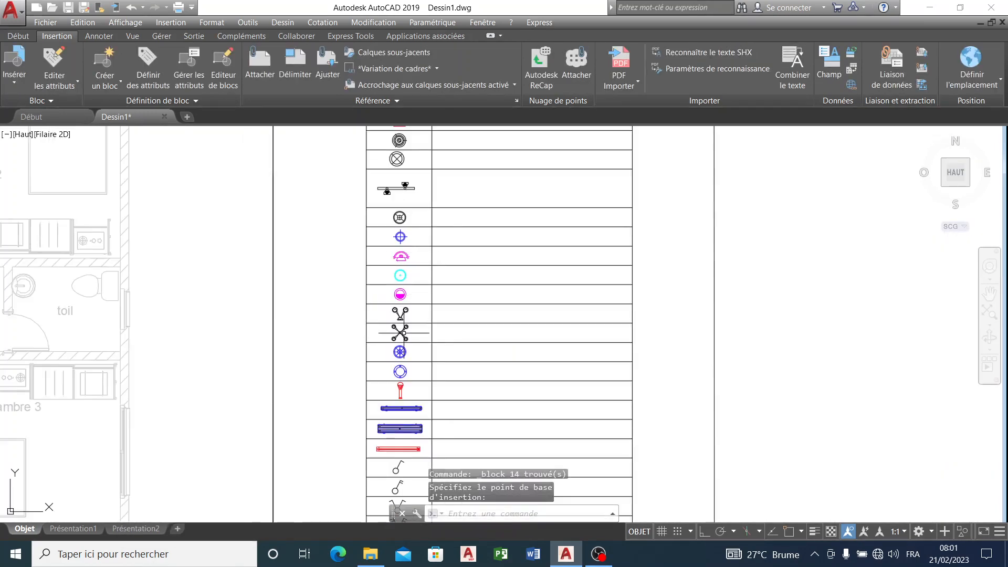
scroll(414, 252, "up", 3)
scroll(434, 371, "up", 3)
left_click(428, 261)
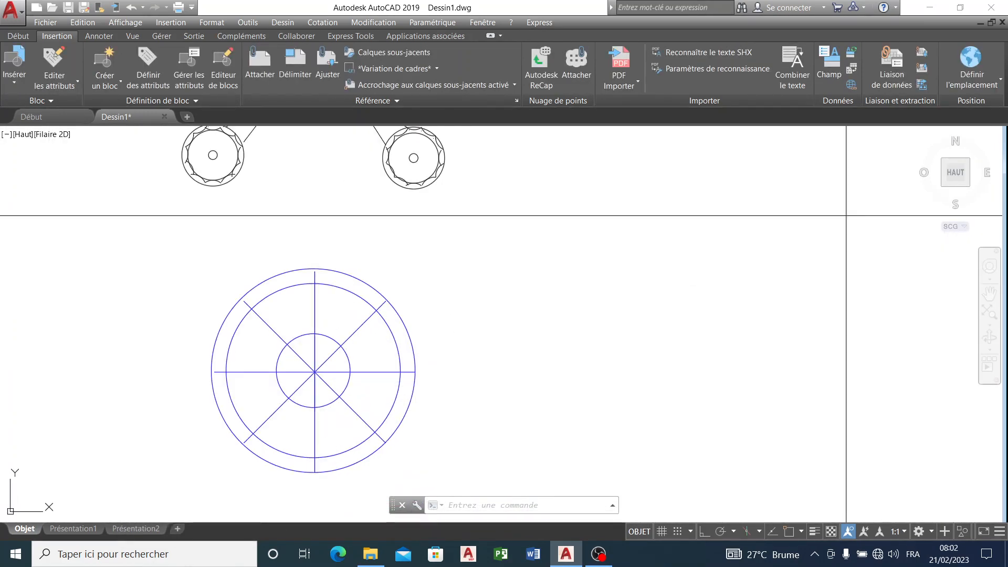
left_click(180, 462)
left_click(107, 81)
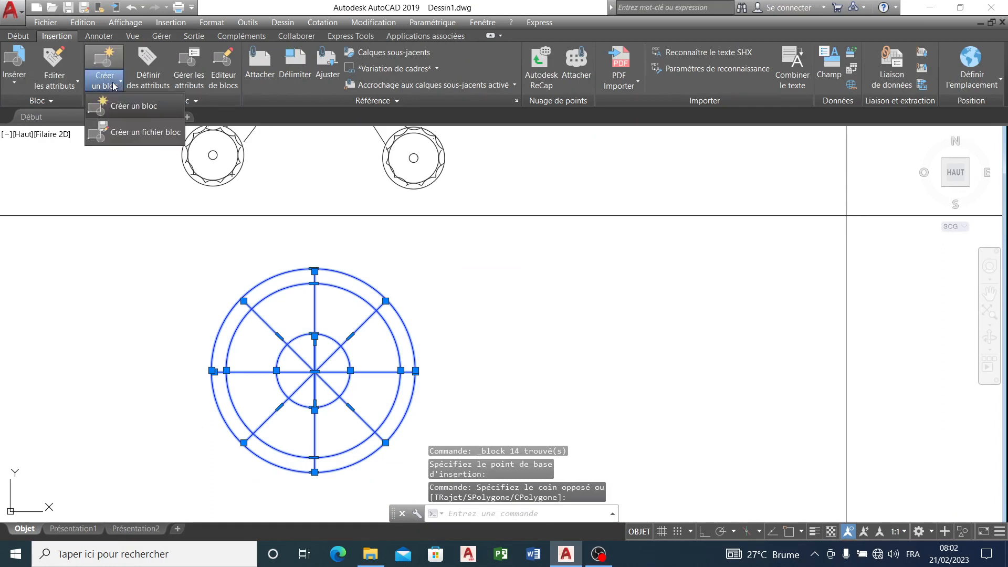
left_click(139, 107)
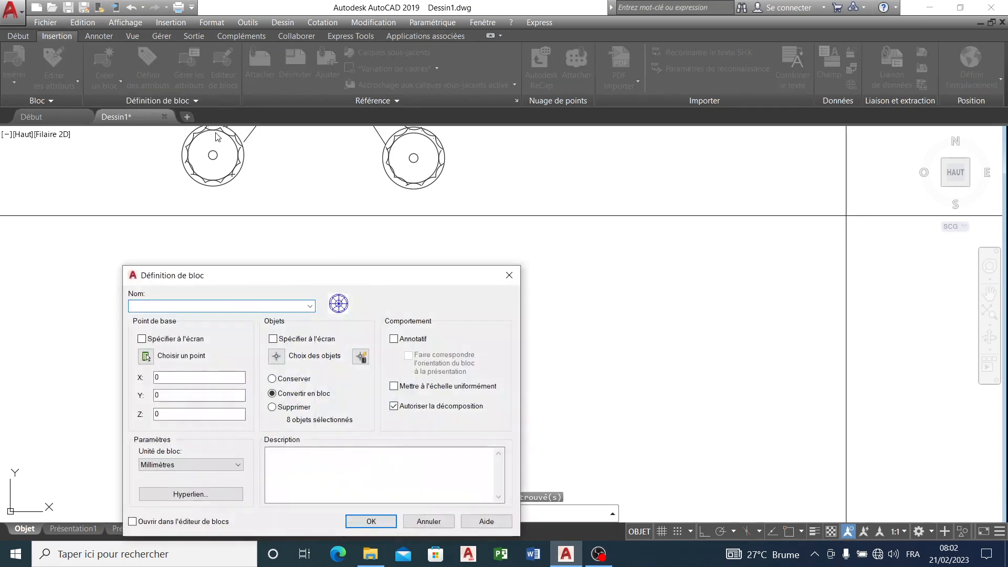
type("Hublot décoratif LED")
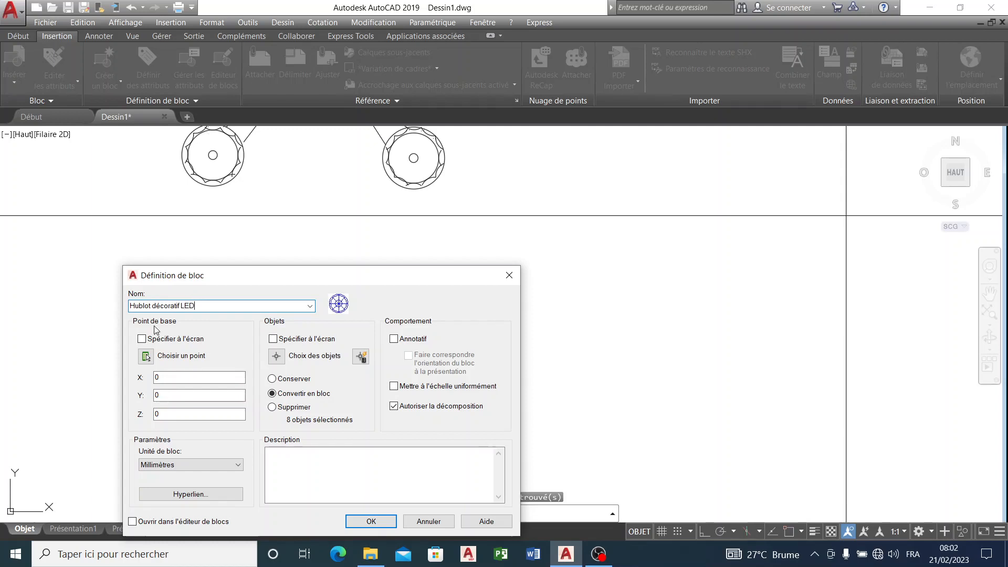
left_click(147, 357)
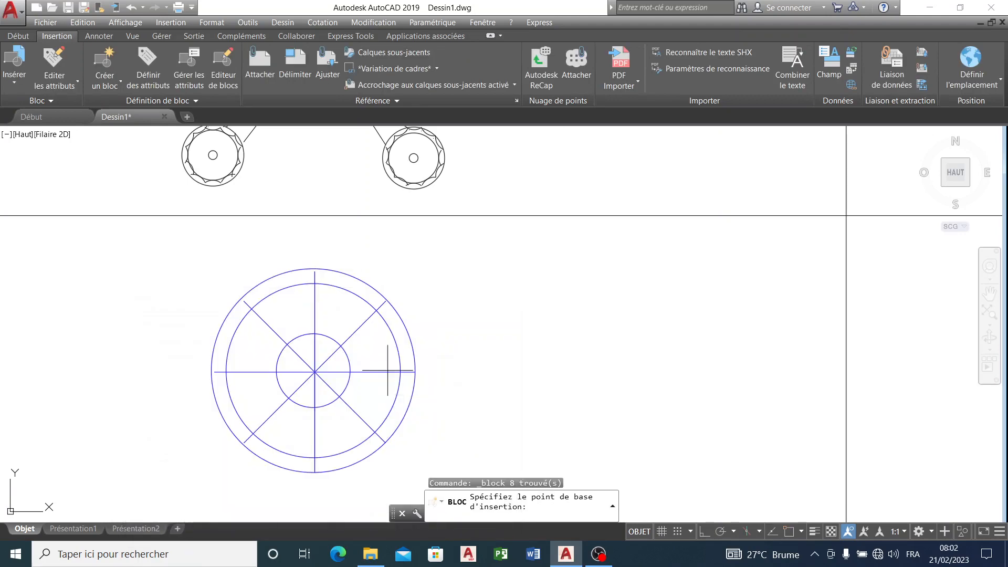
left_click(332, 360)
left_click(374, 524)
- Examine the symbols of the whole legend table, from the blue porthole row up to the first green symbols
scroll(483, 279, "down", 12)
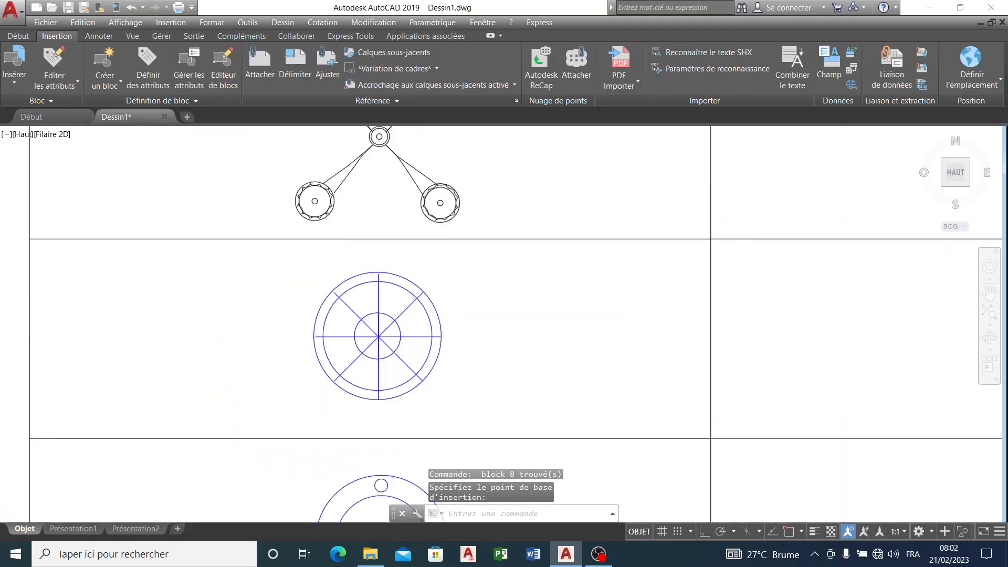
scroll(475, 286, "up", 2)
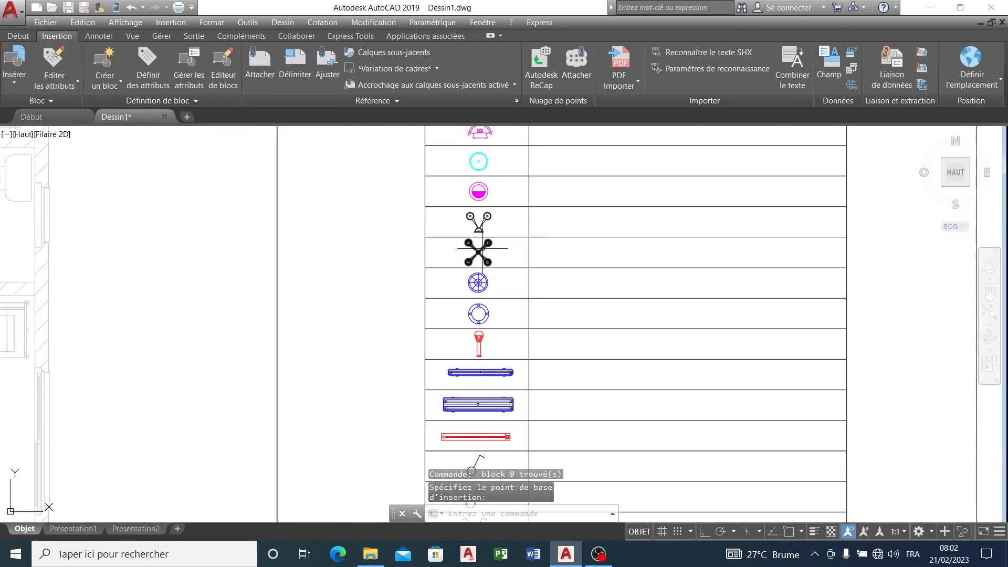
scroll(478, 314, "up", 4)
scroll(493, 313, "up", 2)
scroll(446, 294, "down", 5)
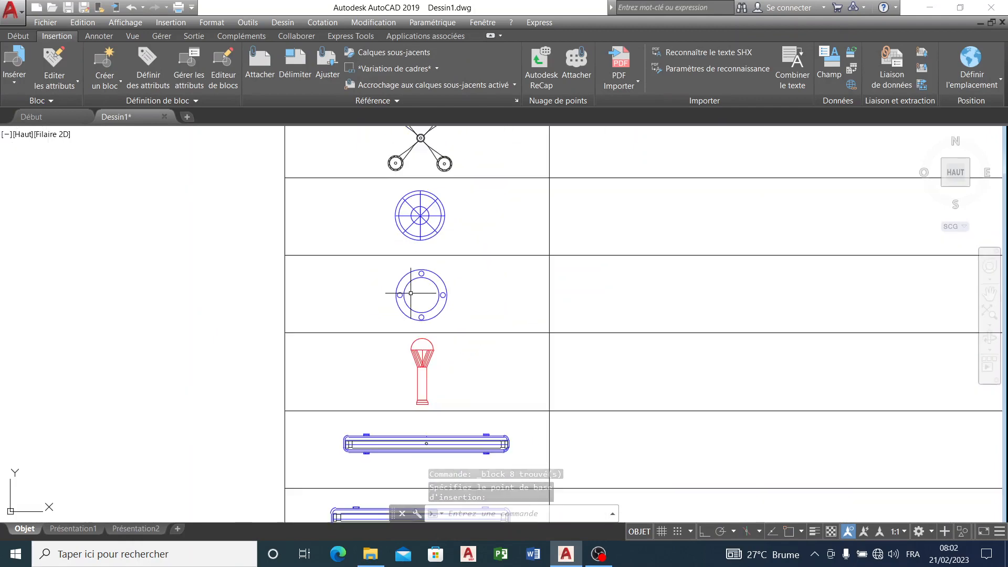
scroll(440, 300, "down", 5)
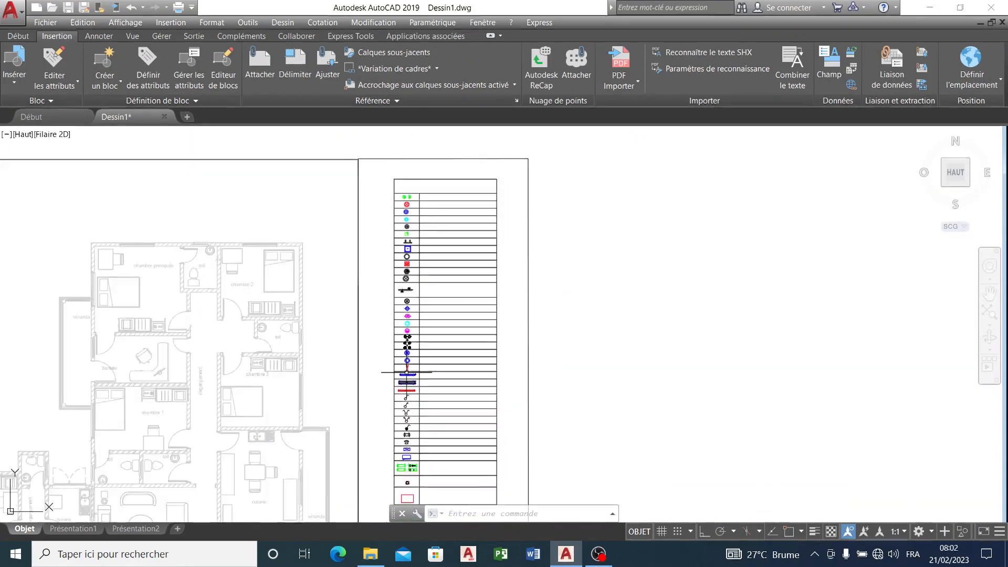
scroll(413, 312, "up", 2)
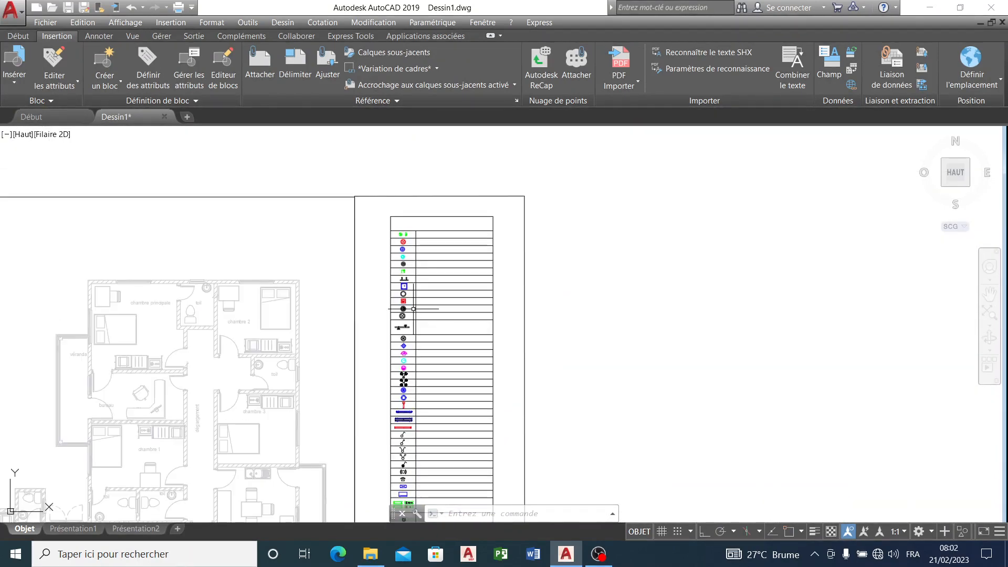
scroll(401, 235, "up", 5)
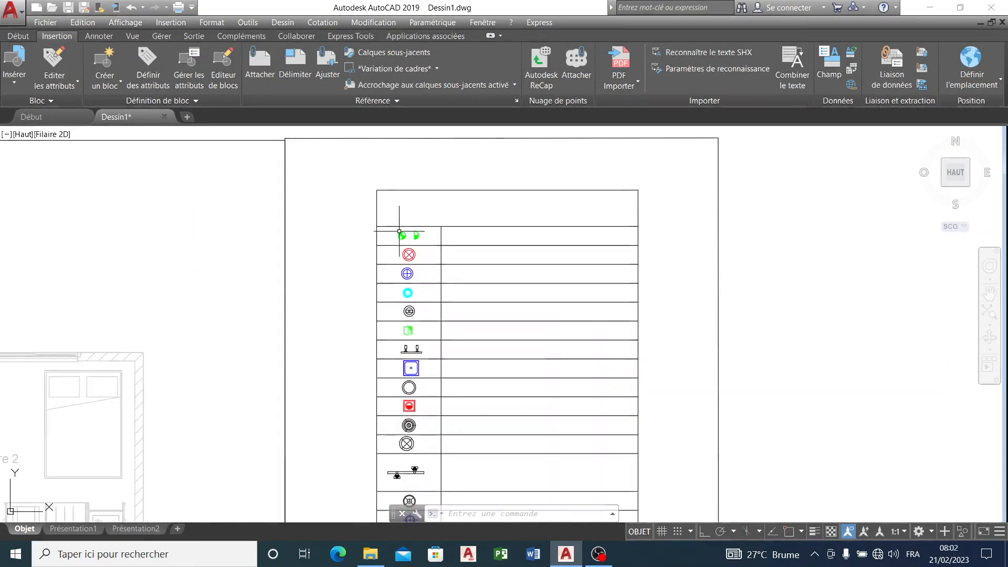
scroll(440, 211, "down", 5)
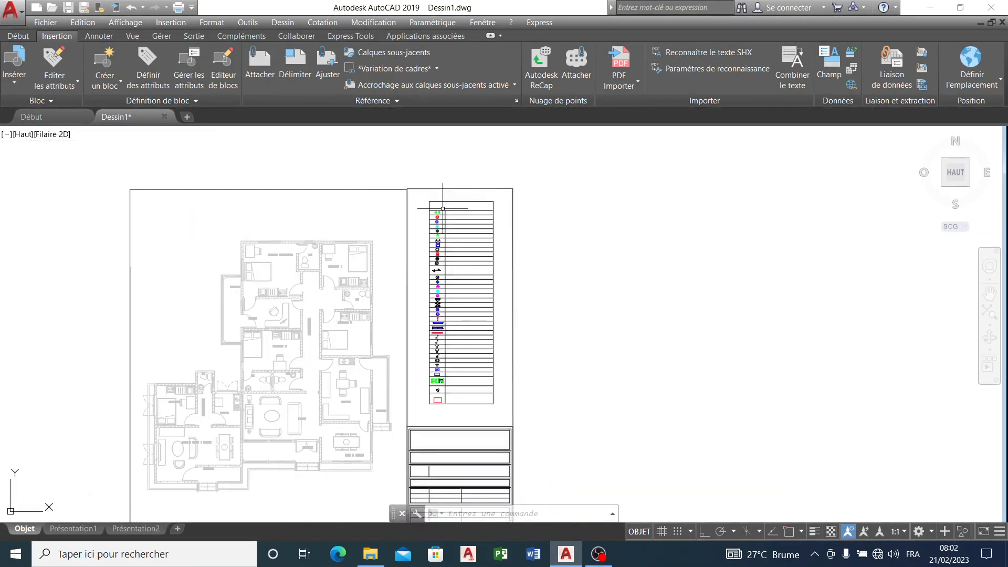
scroll(456, 223, "down", 5)
scroll(402, 260, "up", 5)
scroll(401, 259, "up", 4)
scroll(417, 247, "down", 6)
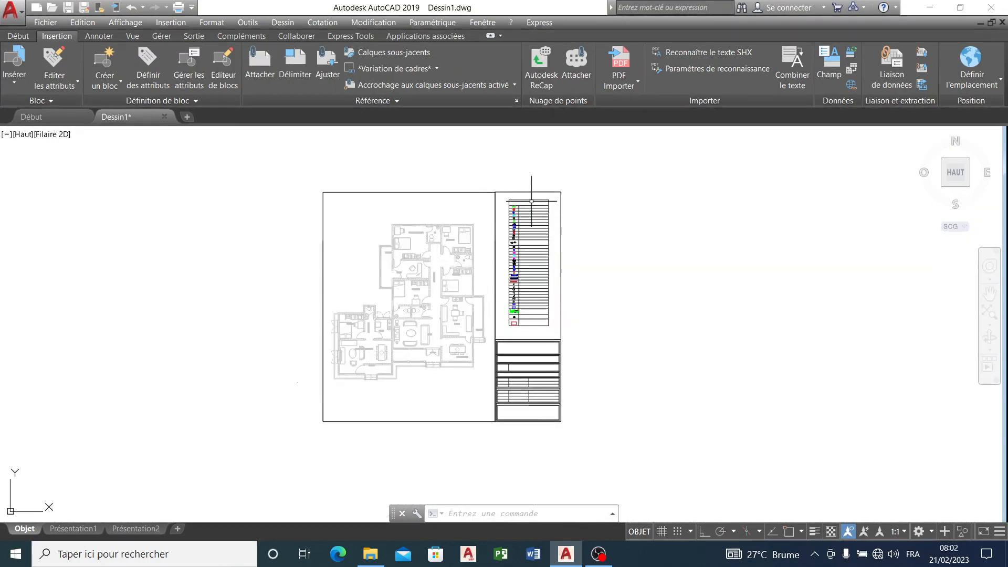
scroll(531, 201, "up", 6)
scroll(588, 205, "down", 2)
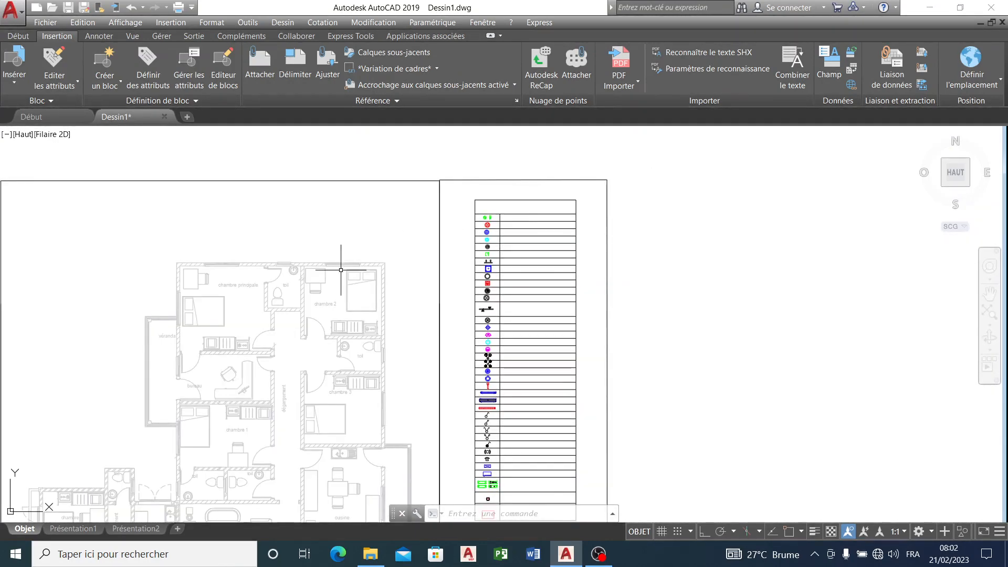
scroll(341, 270, "down", 2)
scroll(479, 254, "up", 7)
scroll(486, 227, "down", 5)
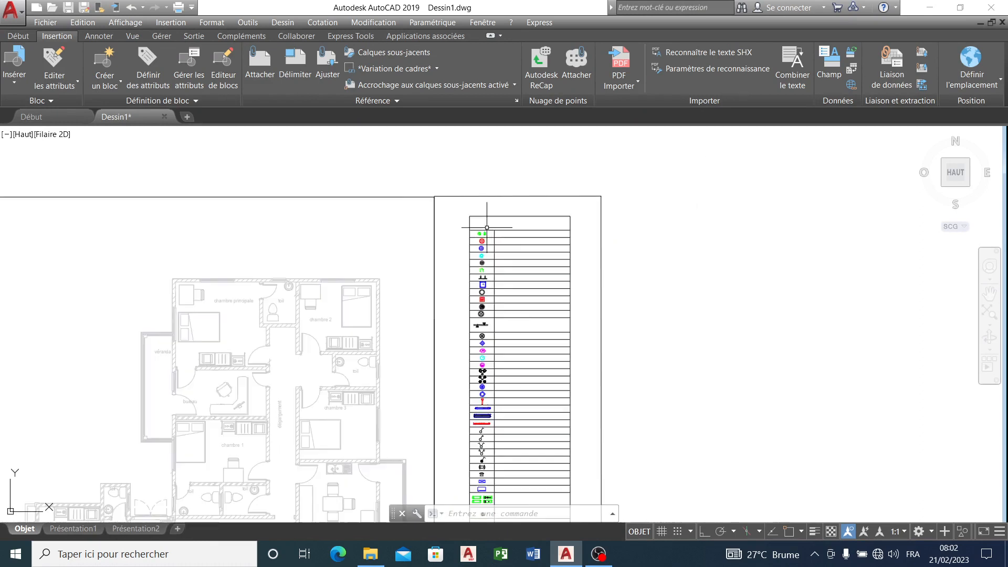
scroll(496, 251, "down", 2)
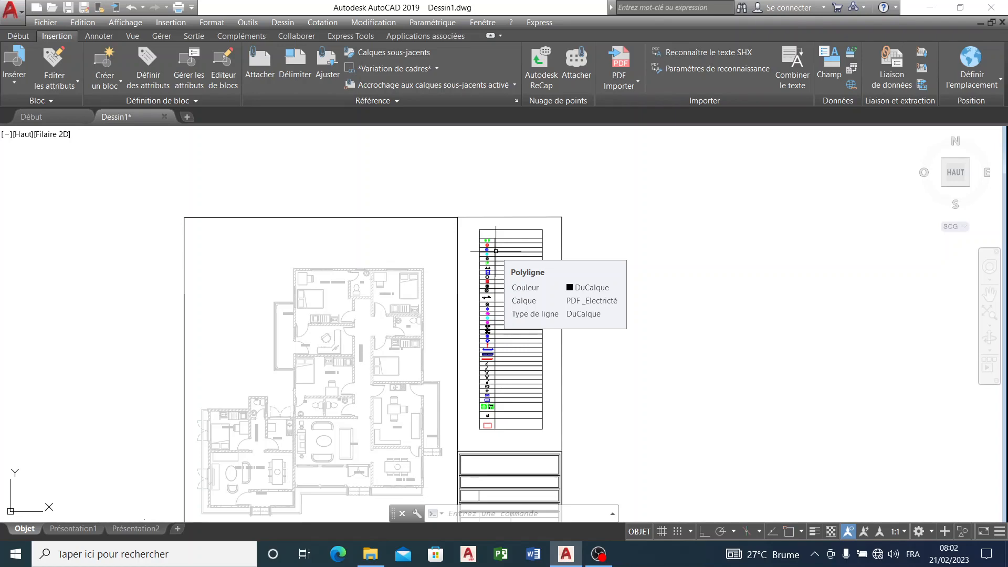
scroll(333, 353, "up", 5)
- Review the rooms of the grey floor plan and its position beside the legend on the sheet
scroll(341, 254, "down", 7)
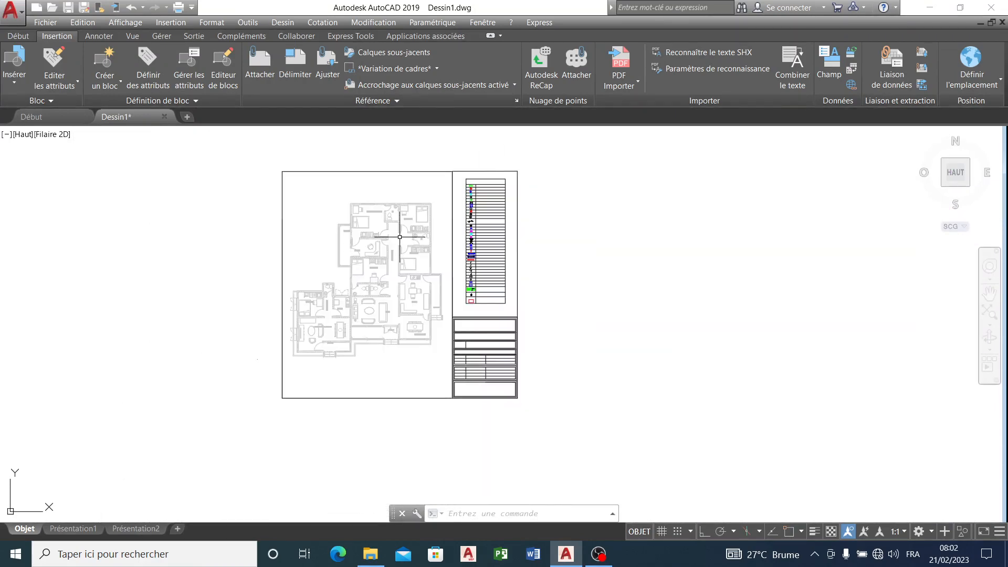
scroll(349, 215, "up", 4)
scroll(399, 240, "up", 2)
scroll(414, 236, "down", 2)
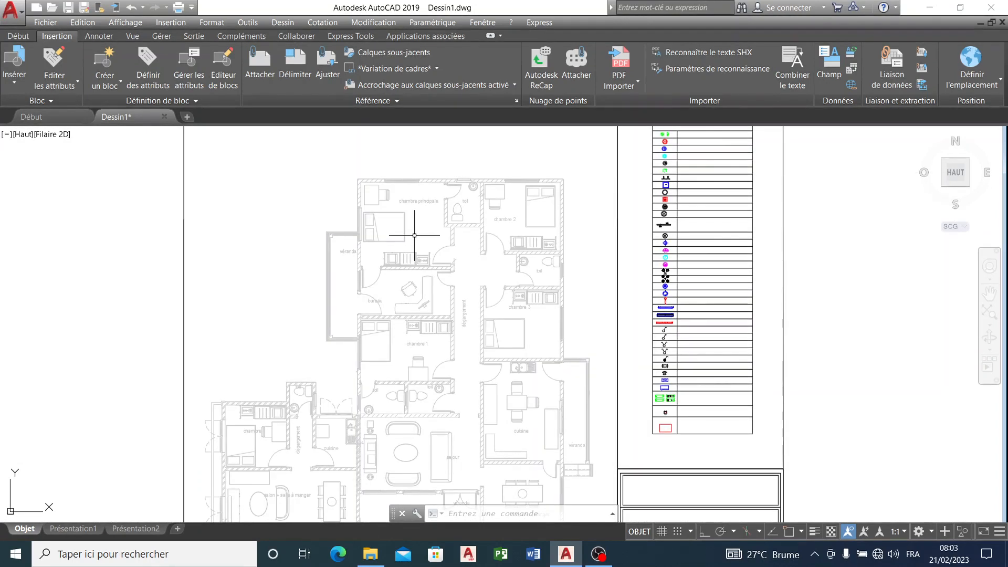
scroll(420, 236, "down", 2)
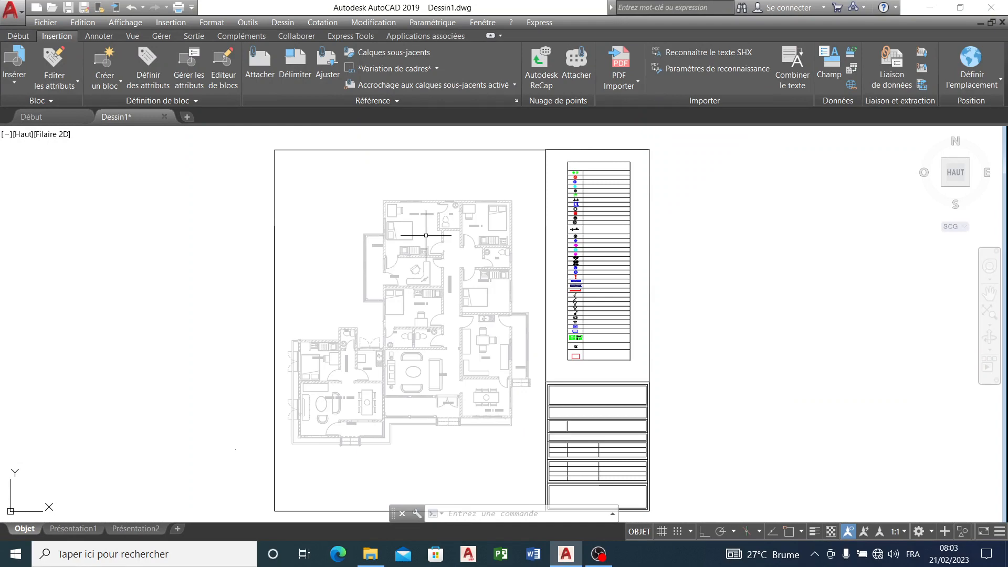
scroll(462, 257, "down", 2)
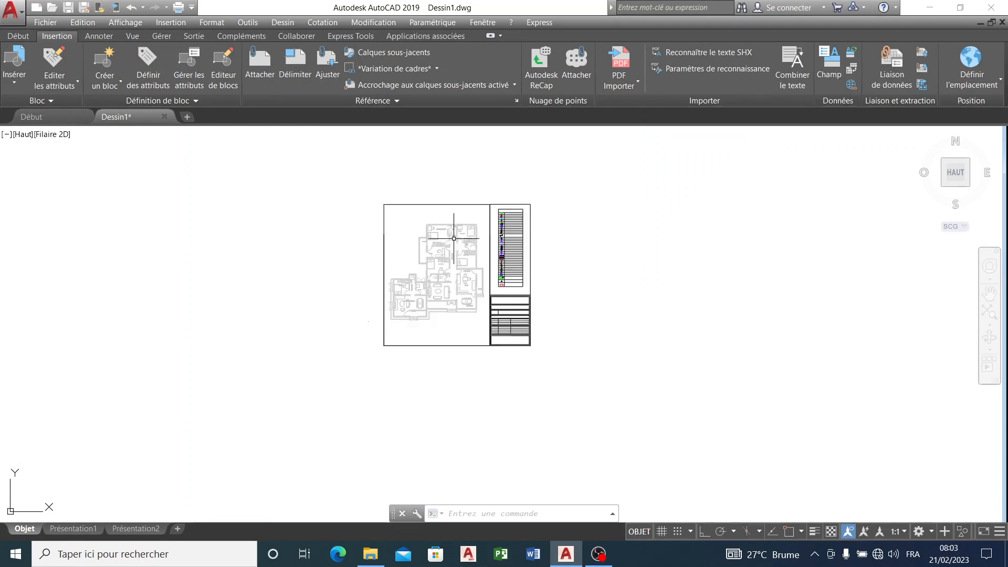
scroll(444, 242, "up", 5)
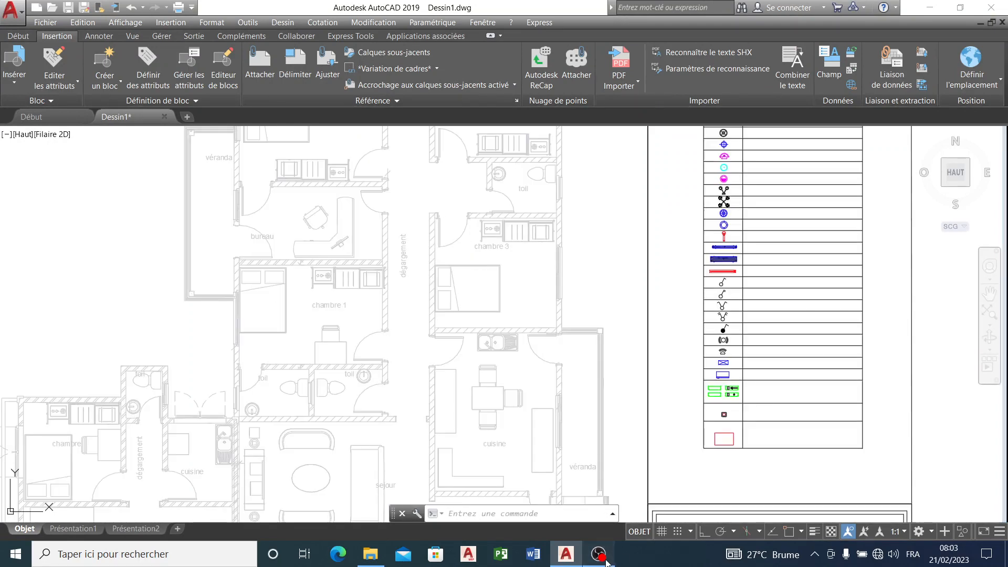